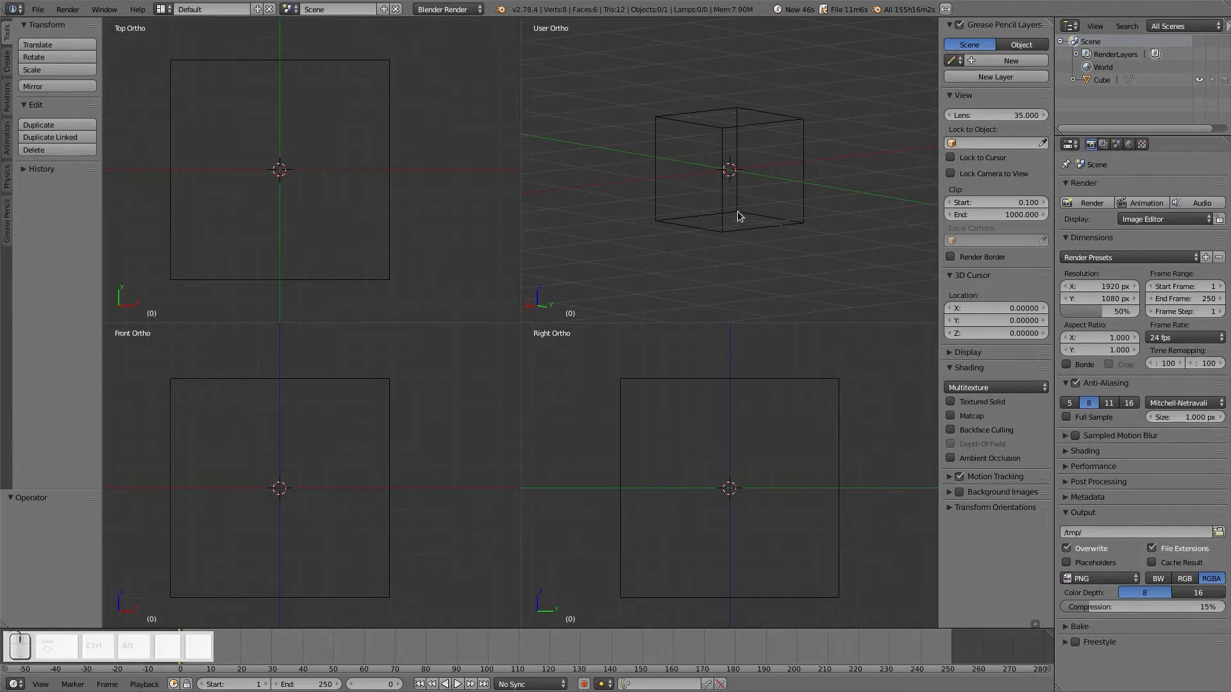
- Add a new cube mesh at the scene centre and enter Edit Mode on it
{"action": "key", "text": "shift+a"}
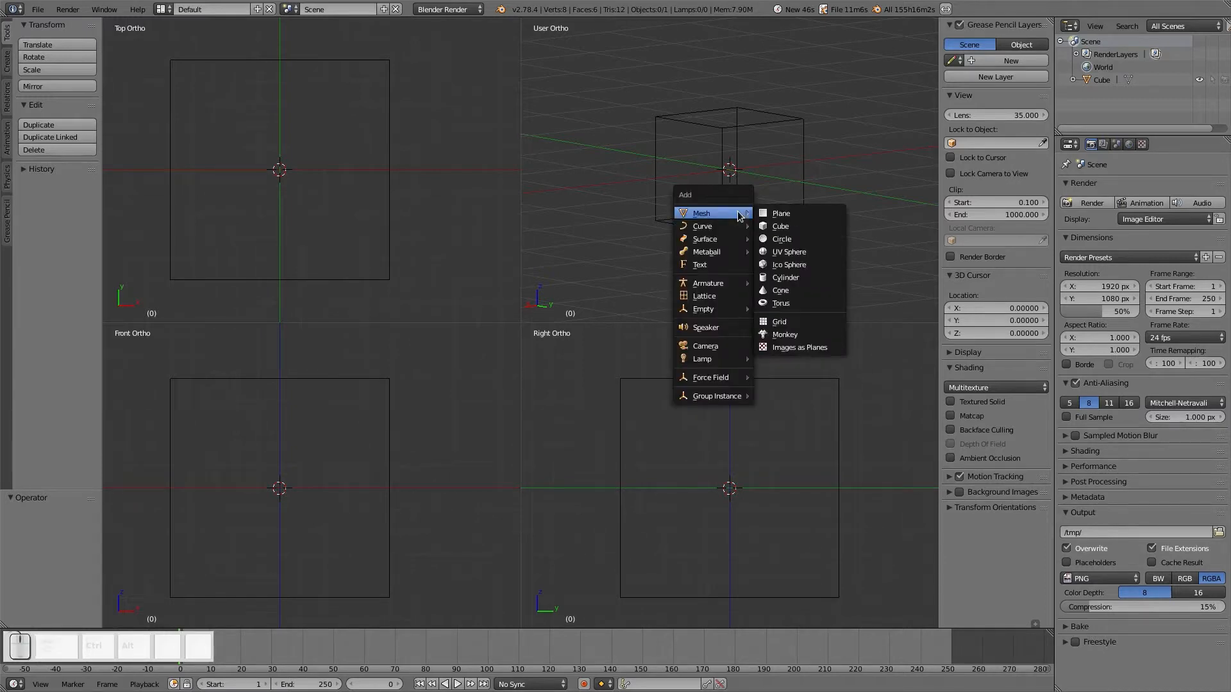
{"action": "left_click", "coordinate": [776, 226]}
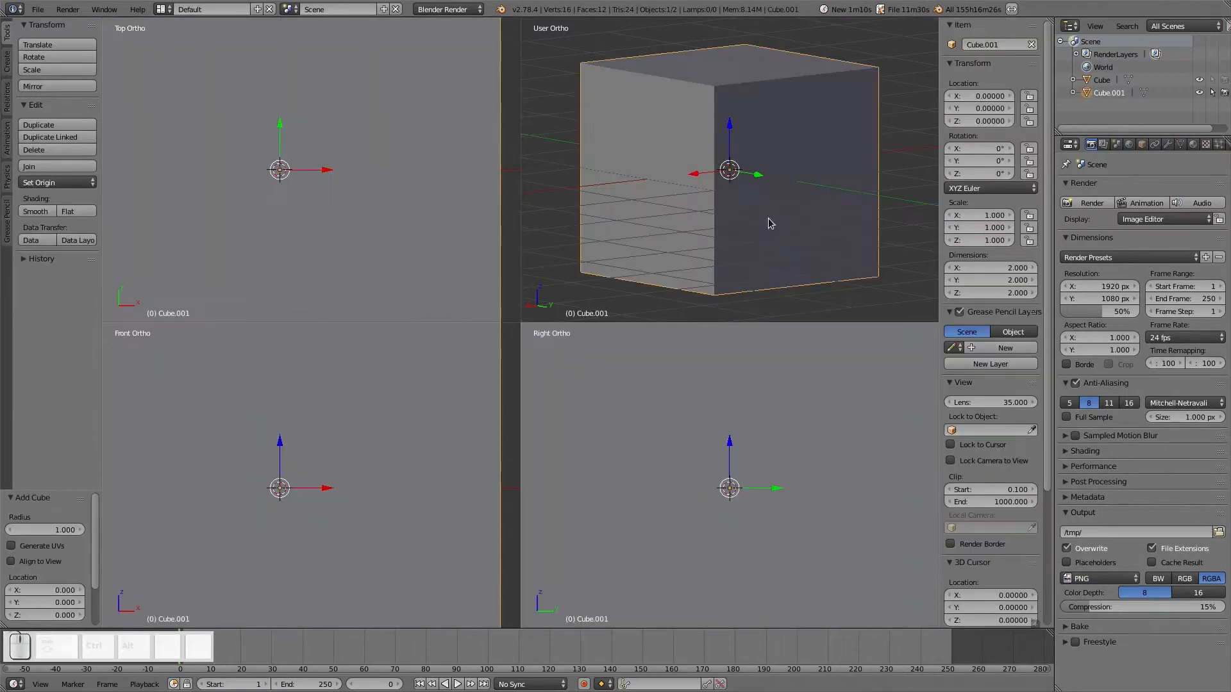
{"action": "key", "text": "Tab"}
{"action": "left_click", "coordinate": [859, 219]}
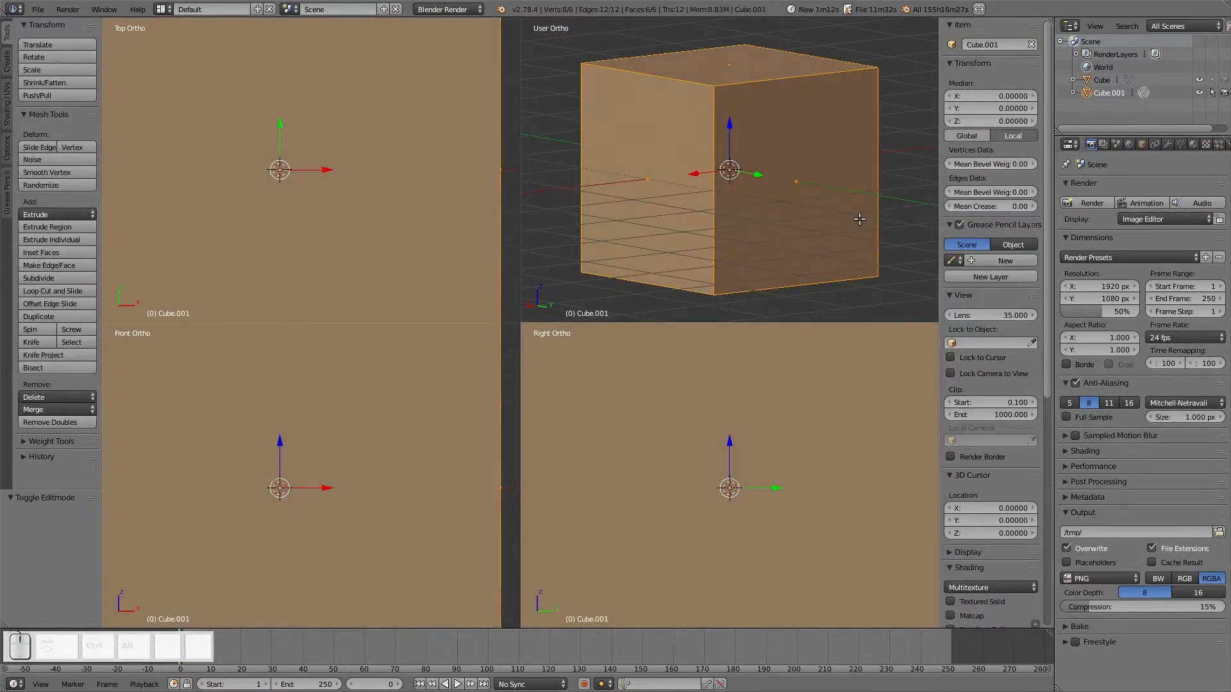
- Set the user view to perspective and scale the whole cube mesh by 0.5
{"action": "key", "text": "KP_5"}
{"action": "scroll", "coordinate": [827, 221], "scroll_direction": "down", "scroll_amount": 5}
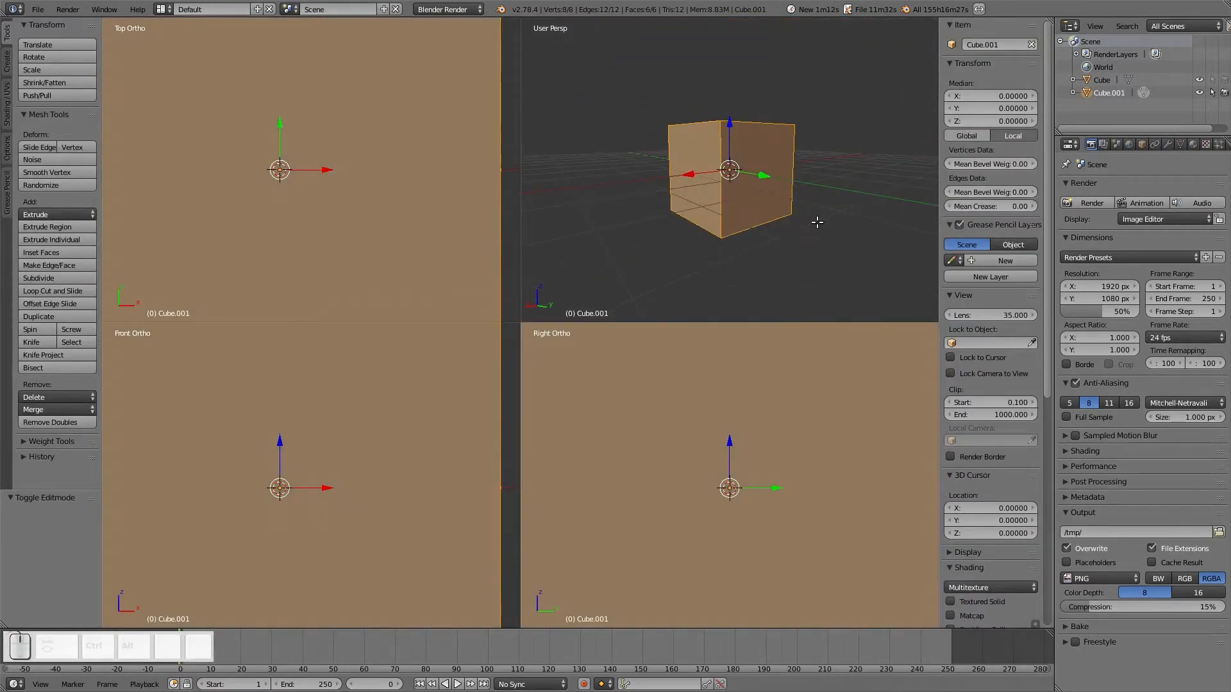
{"action": "key", "text": "s"}
{"action": "key", "text": "KP_Decimal"}
{"action": "key", "text": "KP_5"}
{"action": "key", "text": "KP_Enter"}
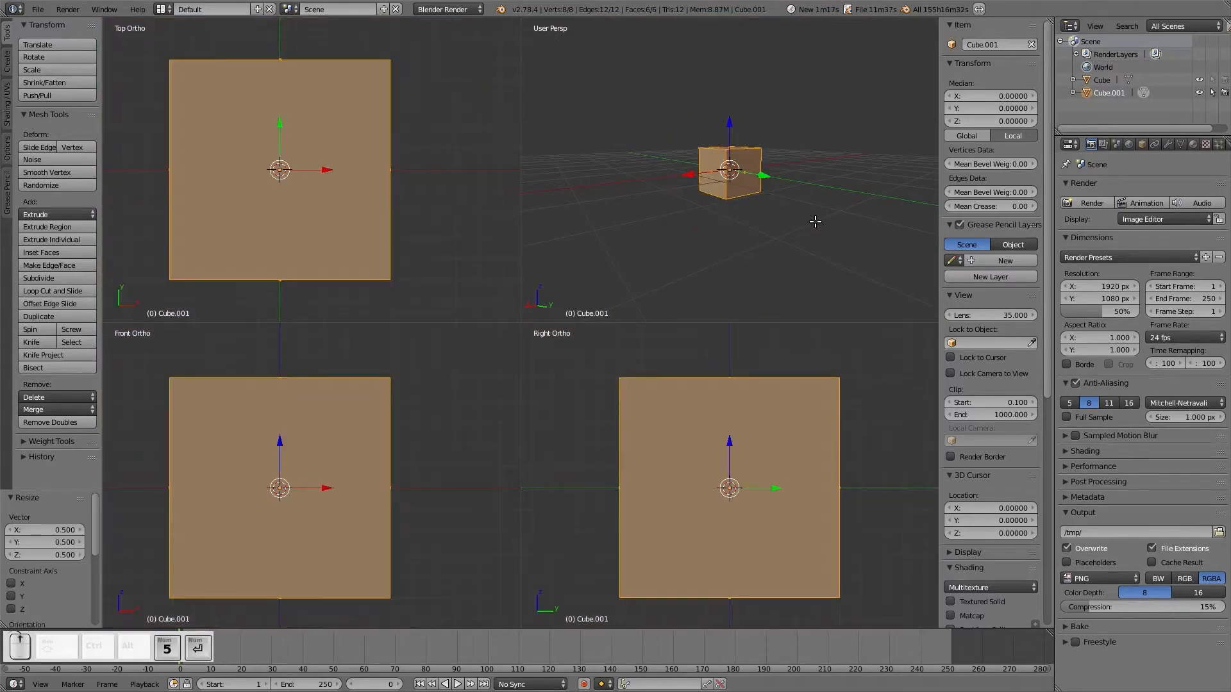
{"action": "scroll", "coordinate": [814, 222], "scroll_direction": "up", "scroll_amount": 6}
{"action": "scroll", "coordinate": [776, 221], "scroll_direction": "down", "scroll_amount": 3}
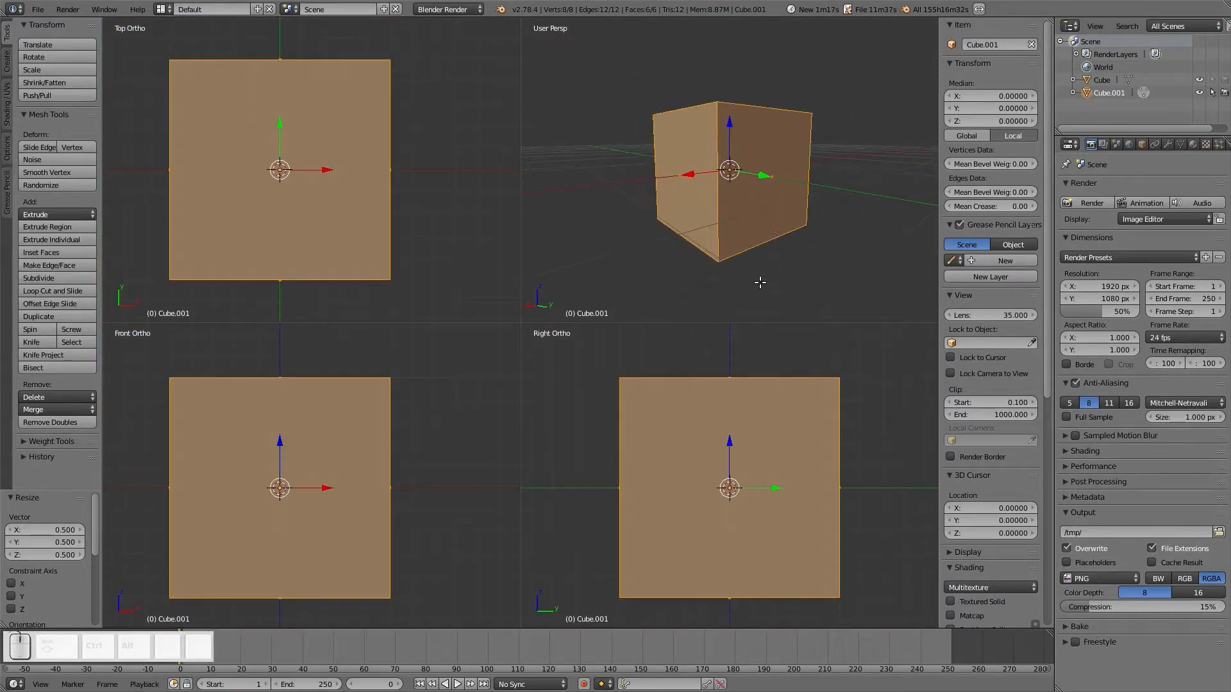
- Switch to wireframe shading and raise the cube's bottom face to Z 0.4, leaving a thin tabletop slab
{"action": "key", "text": "Tab"}
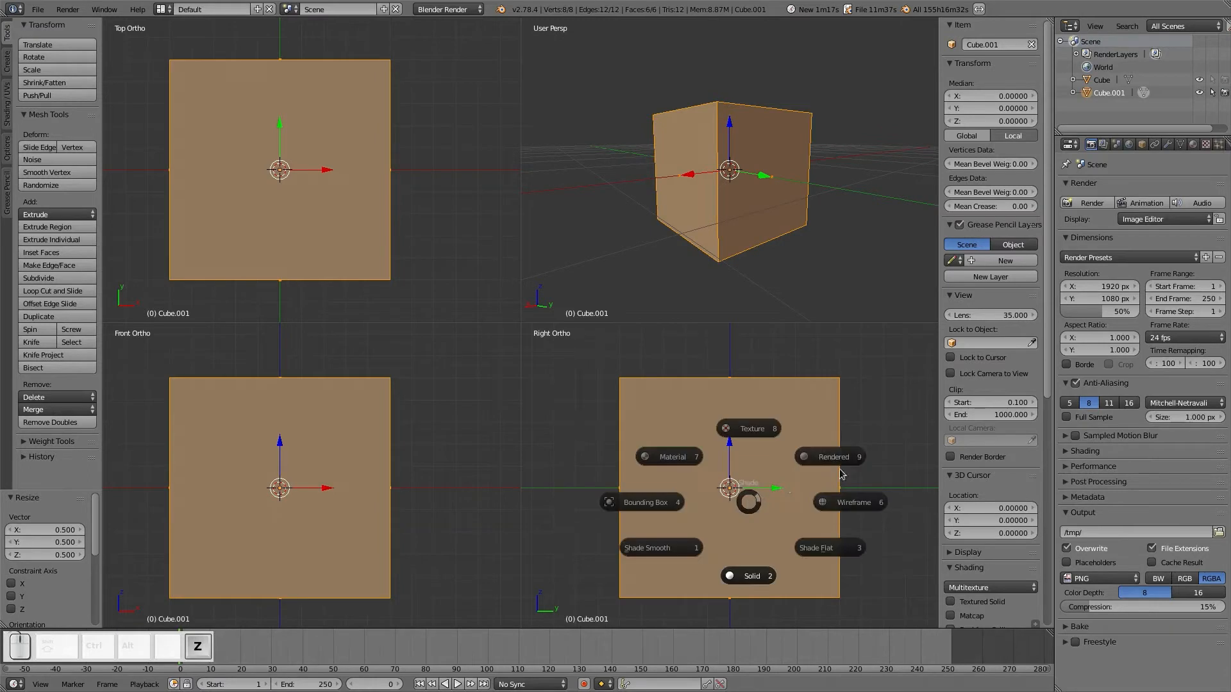
{"action": "left_click", "coordinate": [846, 501]}
{"action": "right_click", "coordinate": [732, 238]}
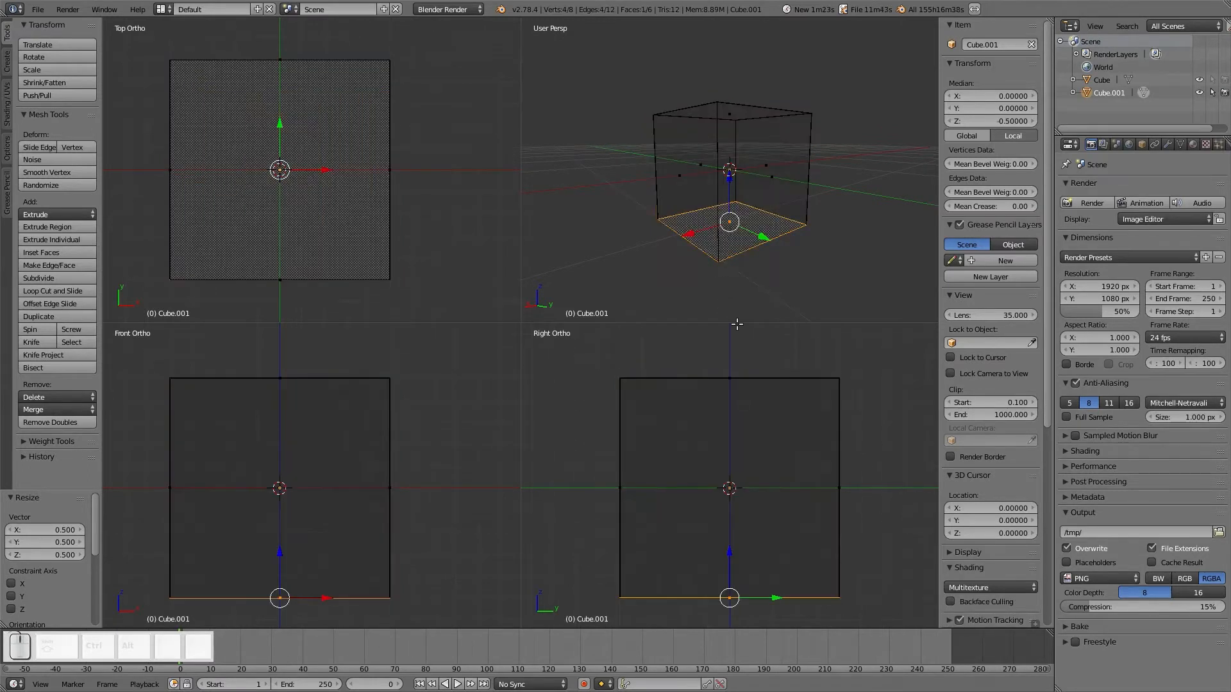
{"action": "left_click_drag", "start_coordinate": [727, 556], "coordinate": [736, 363], "text": "ctrl"}
{"action": "key", "text": "a"}
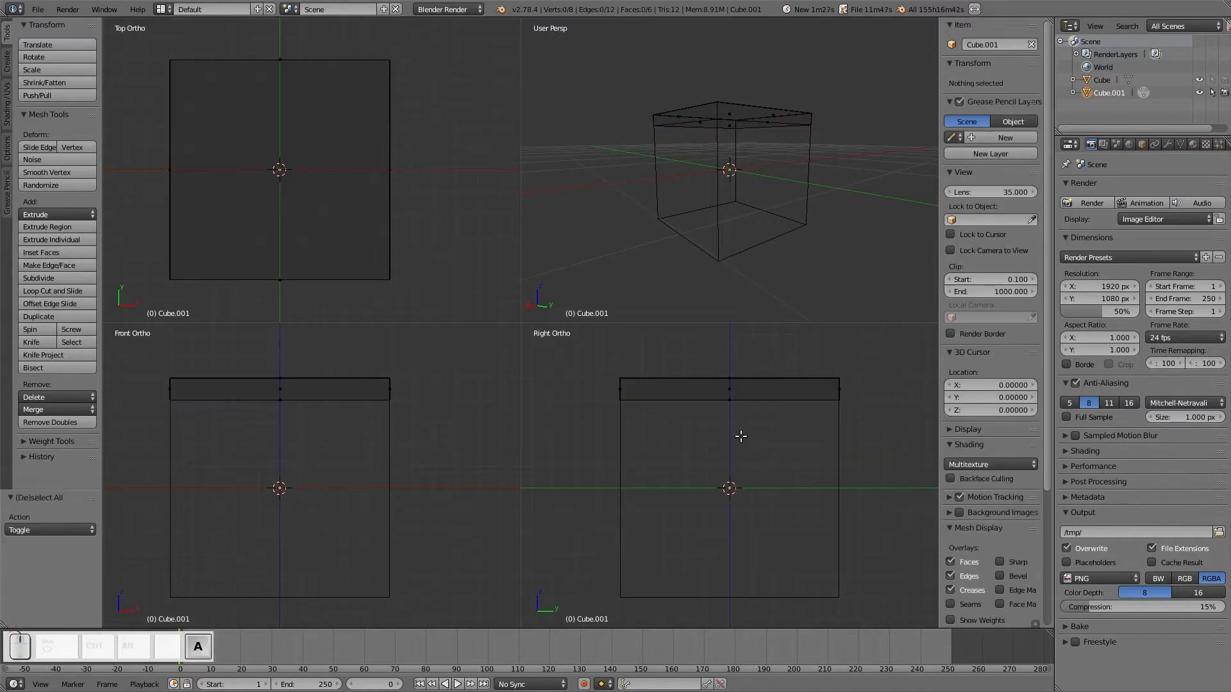
- Add a second cube inside the same mesh and scale it by 0.5
{"action": "key", "text": "shift+a"}
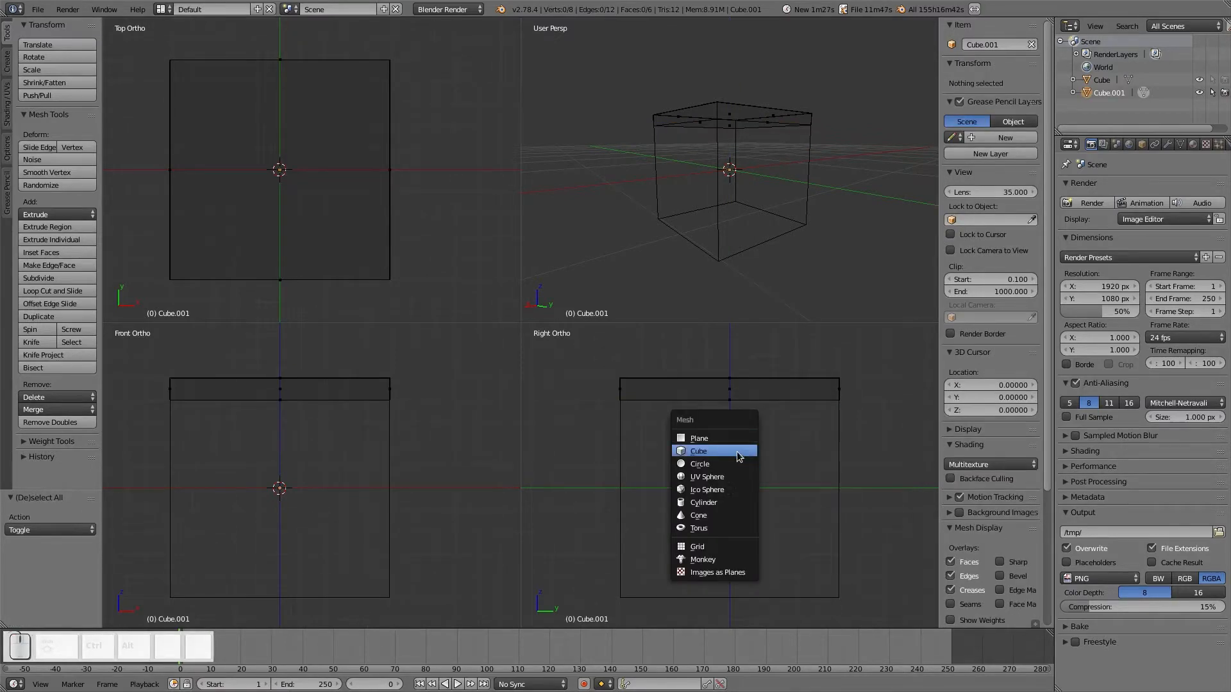
{"action": "left_click", "coordinate": [738, 451]}
{"action": "type", "text": "s0.5"}
{"action": "key", "text": "Return"}
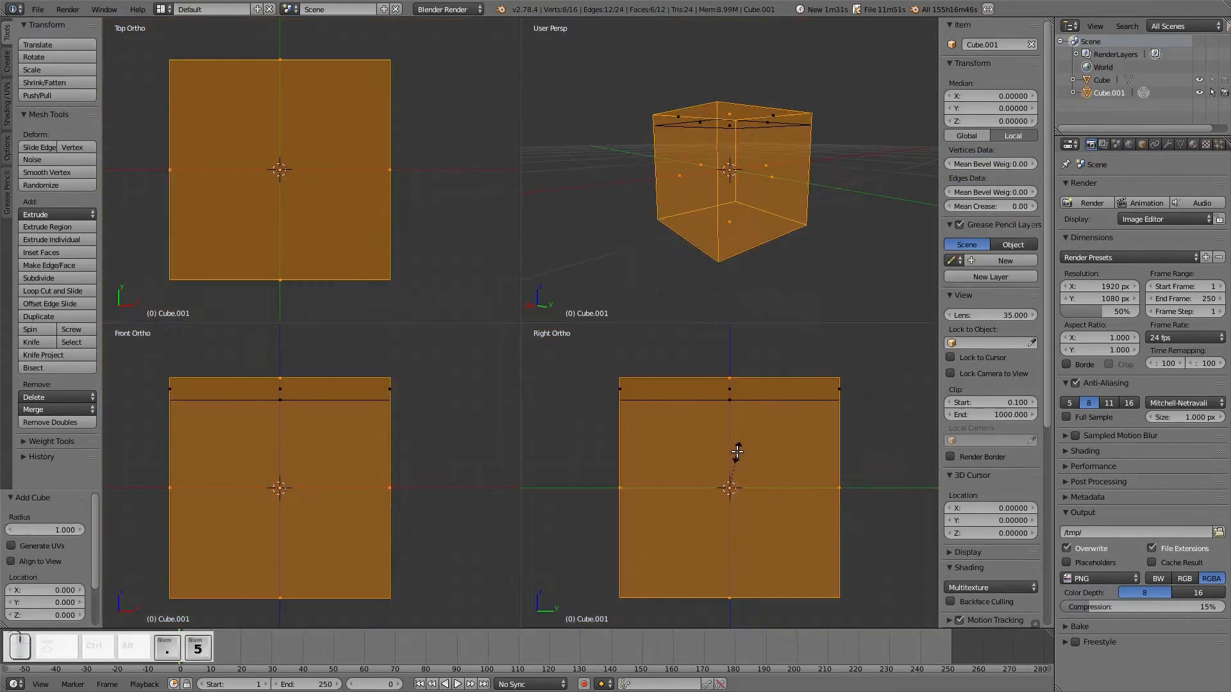
- Move the second cube's +Y face -0.3 along Y and its -X face 0.3 along X
{"action": "right_click", "coordinate": [846, 493]}
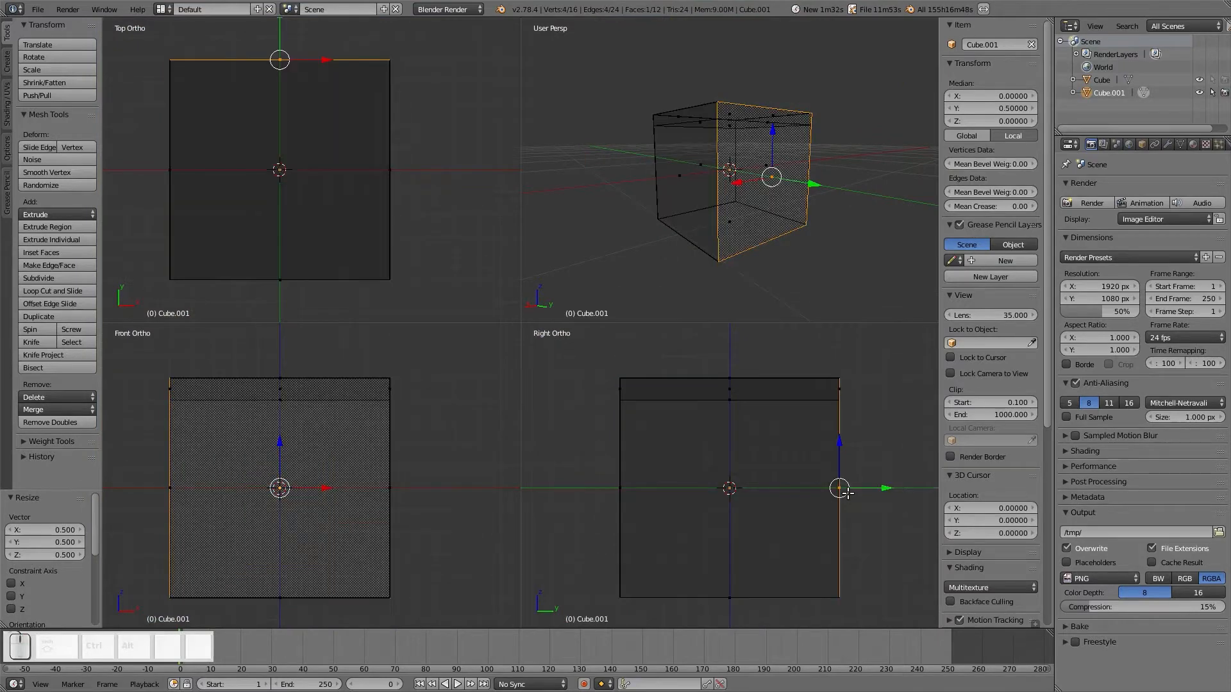
{"action": "key", "text": "a"}
{"action": "key", "text": "a"}
{"action": "right_click", "coordinate": [771, 468]}
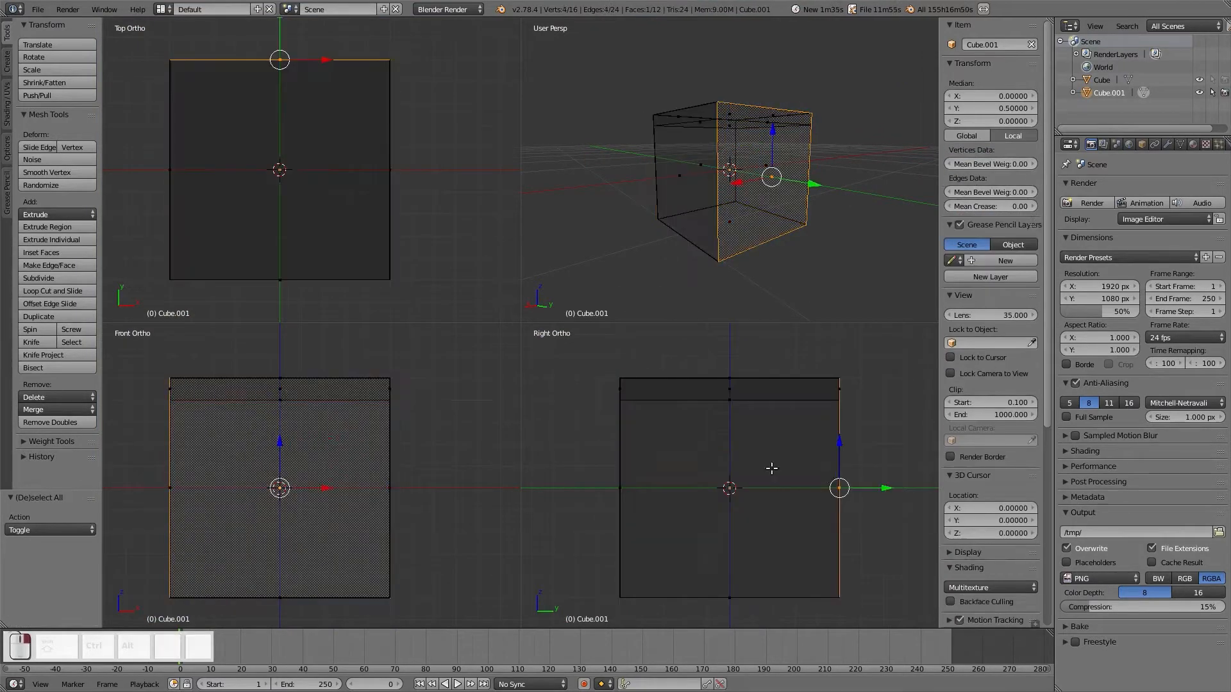
{"action": "left_click_drag", "start_coordinate": [276, 40], "coordinate": [280, 97], "text": "ctrl"}
{"action": "right_click", "coordinate": [696, 485]}
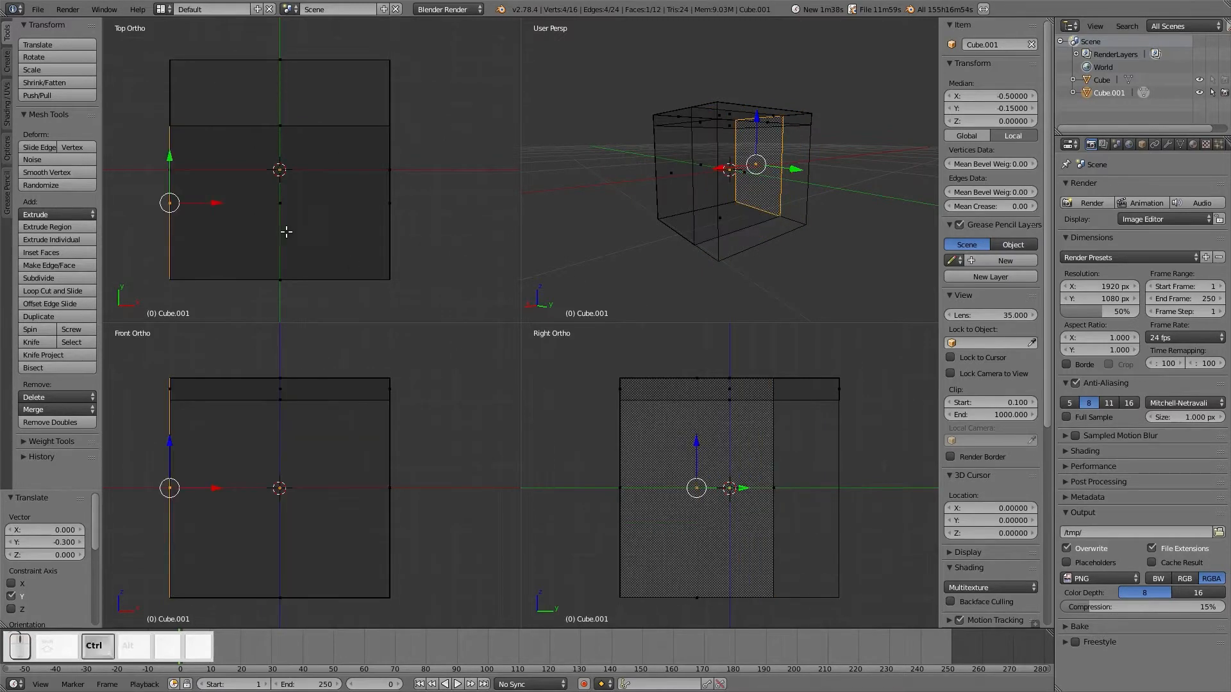
{"action": "left_click_drag", "start_coordinate": [221, 202], "coordinate": [283, 209], "text": "ctrl"}
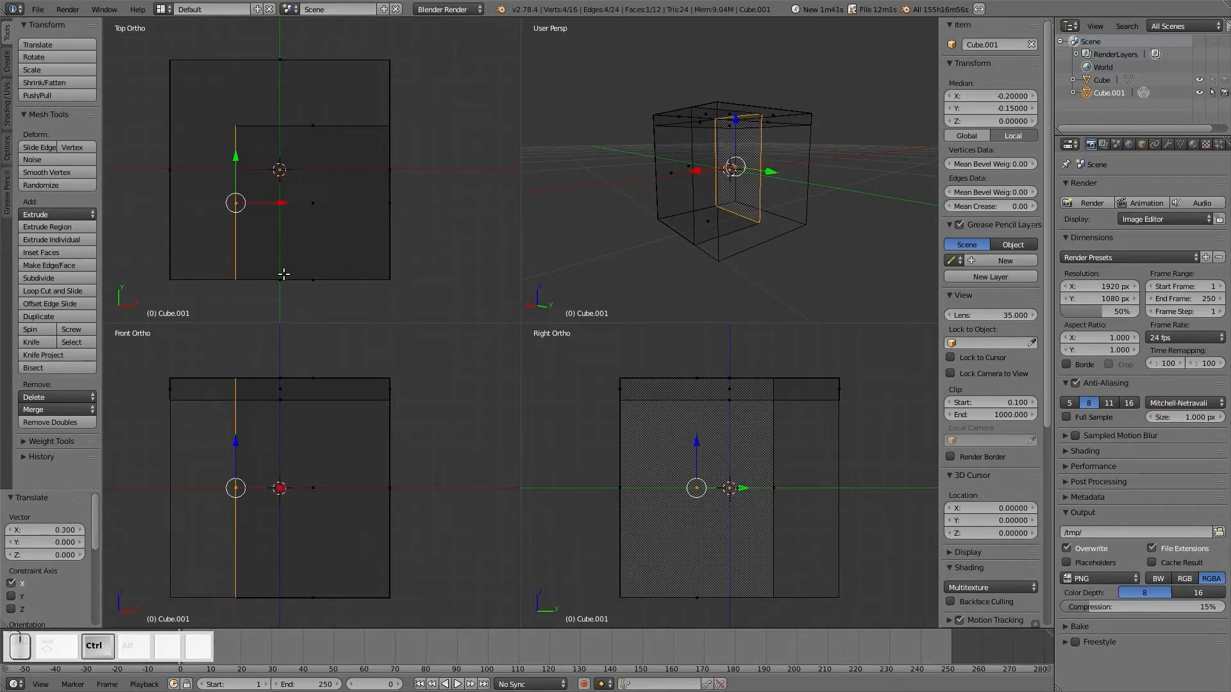
- Move the second cube's +X face -0.3 along X and its -Y face 0.3 along Y
{"action": "right_click", "coordinate": [282, 279]}
{"action": "right_click", "coordinate": [283, 504]}
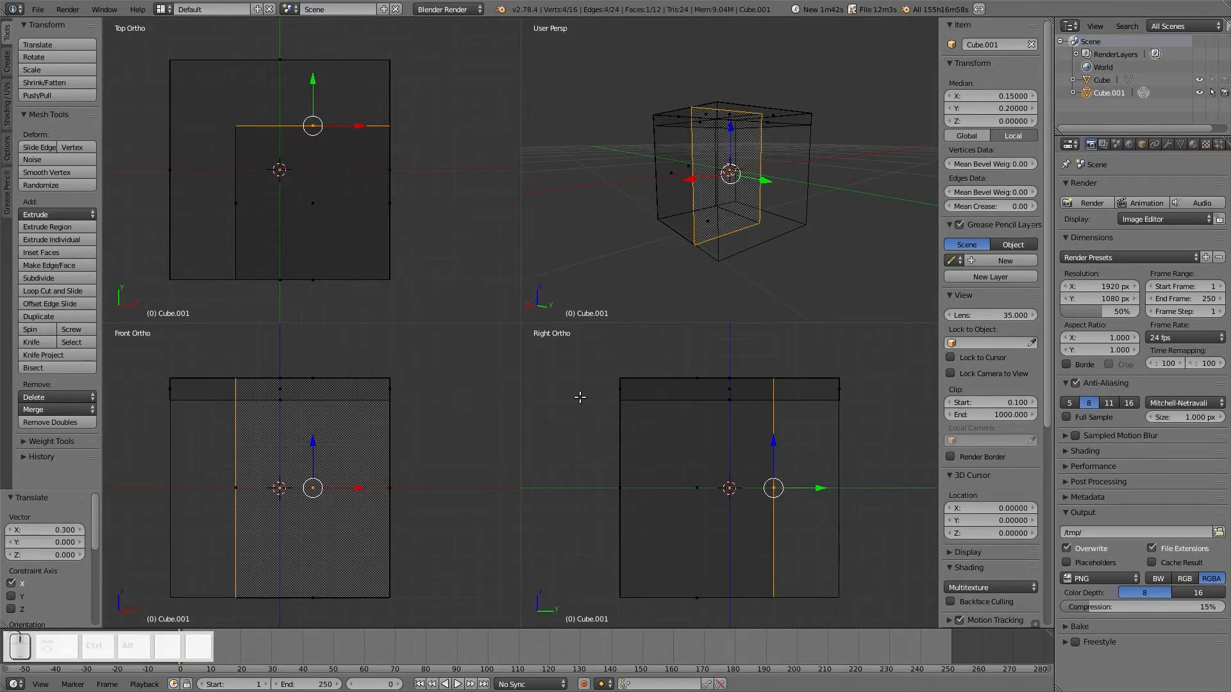
{"action": "right_click", "coordinate": [686, 482]}
{"action": "right_click", "coordinate": [674, 485]}
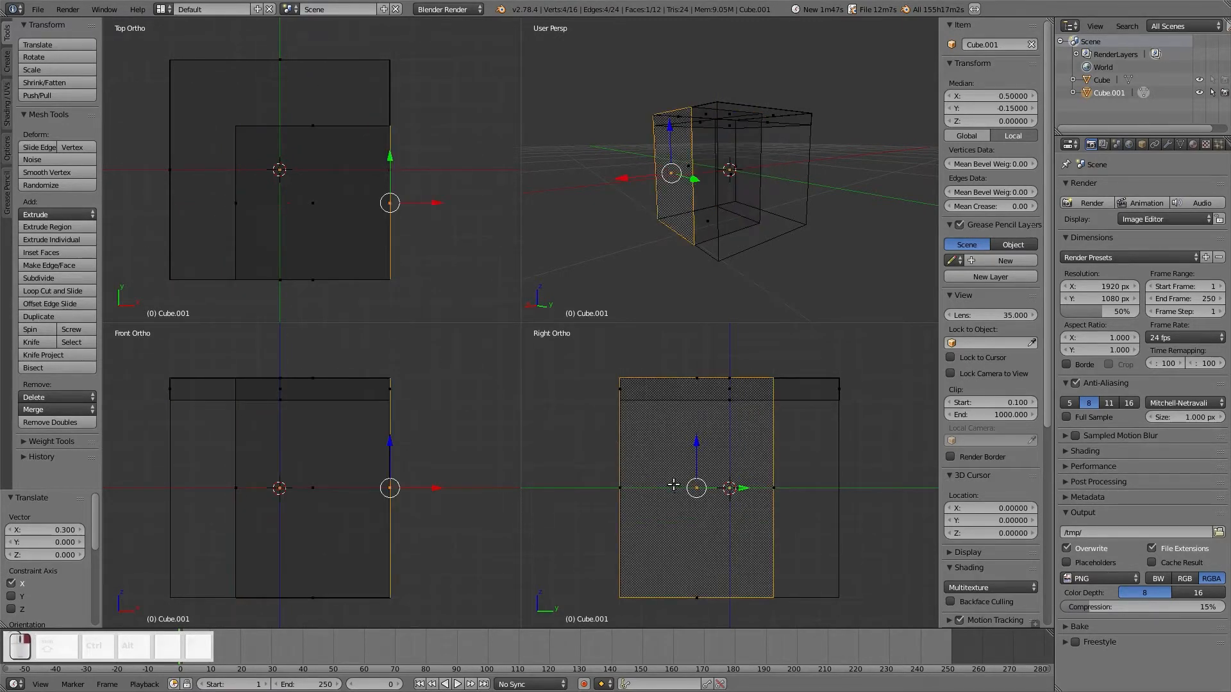
{"action": "left_click_drag", "start_coordinate": [422, 199], "coordinate": [345, 206], "text": "ctrl"}
{"action": "right_click", "coordinate": [240, 500]}
{"action": "right_click", "coordinate": [275, 500]}
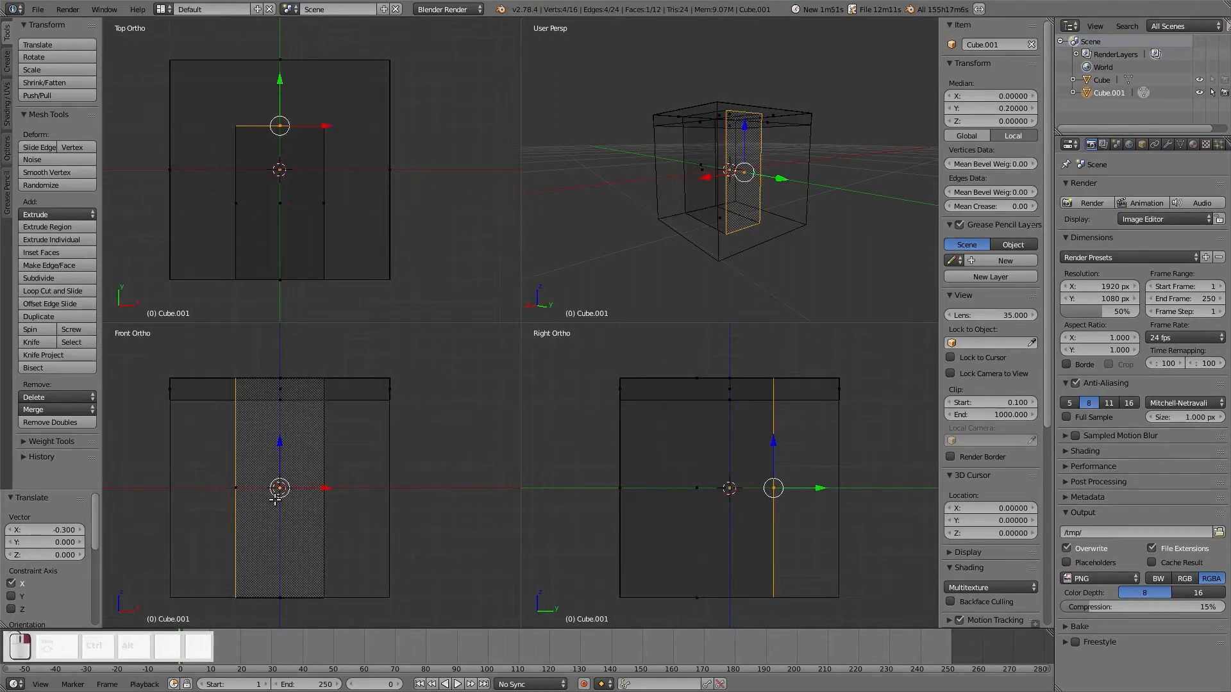
{"action": "right_click", "coordinate": [275, 500]}
{"action": "left_click_drag", "start_coordinate": [278, 247], "coordinate": [284, 182], "text": "ctrl"}
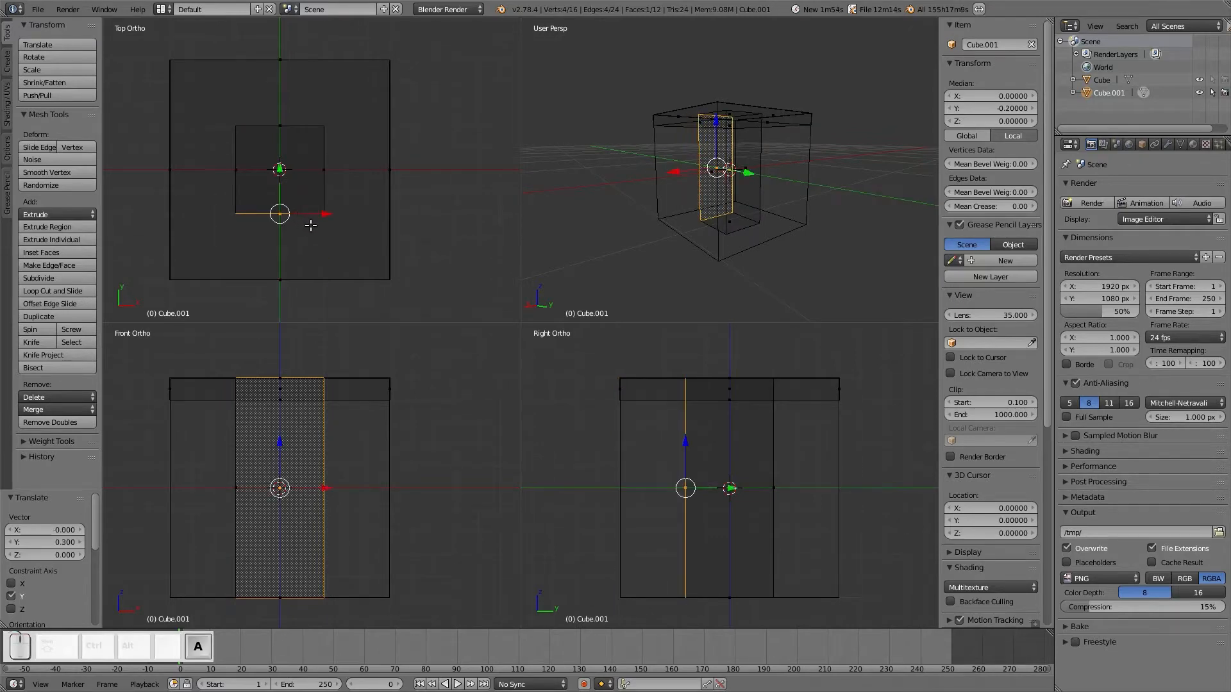
- Lower the inner box's top face to Z 0.4 so it meets the underside of the tabletop
{"action": "key", "text": "a"}
{"action": "right_click", "coordinate": [733, 426]}
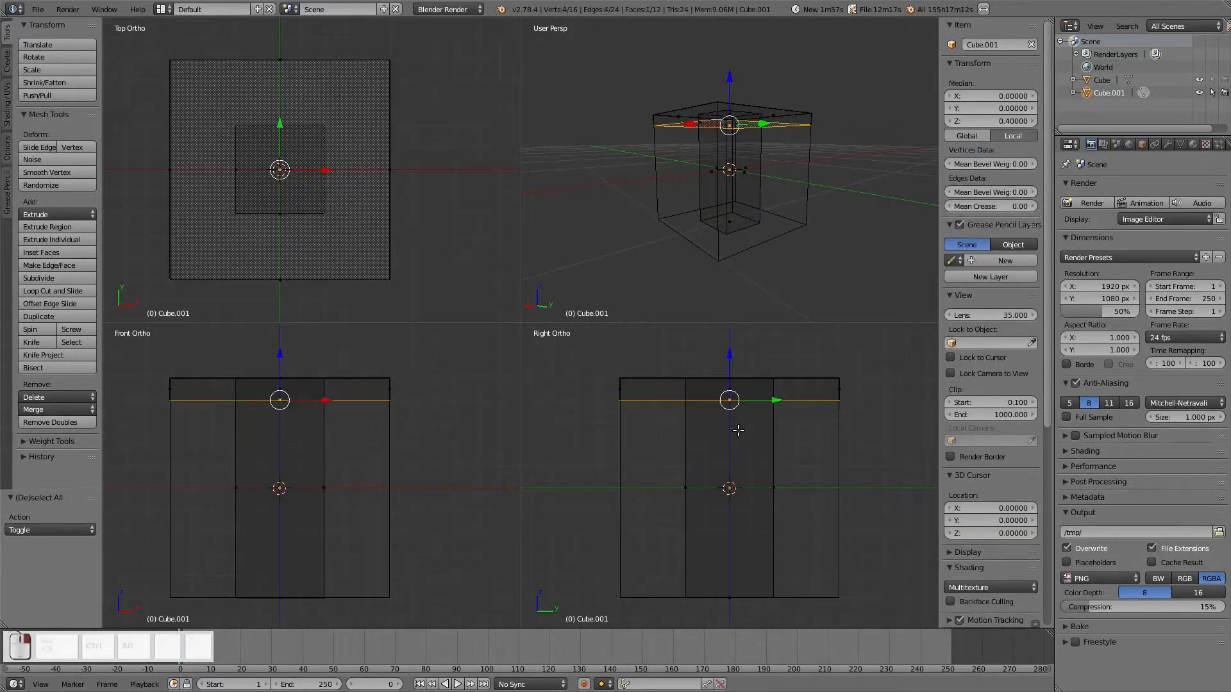
{"action": "right_click", "coordinate": [727, 370]}
{"action": "right_click", "coordinate": [717, 378]}
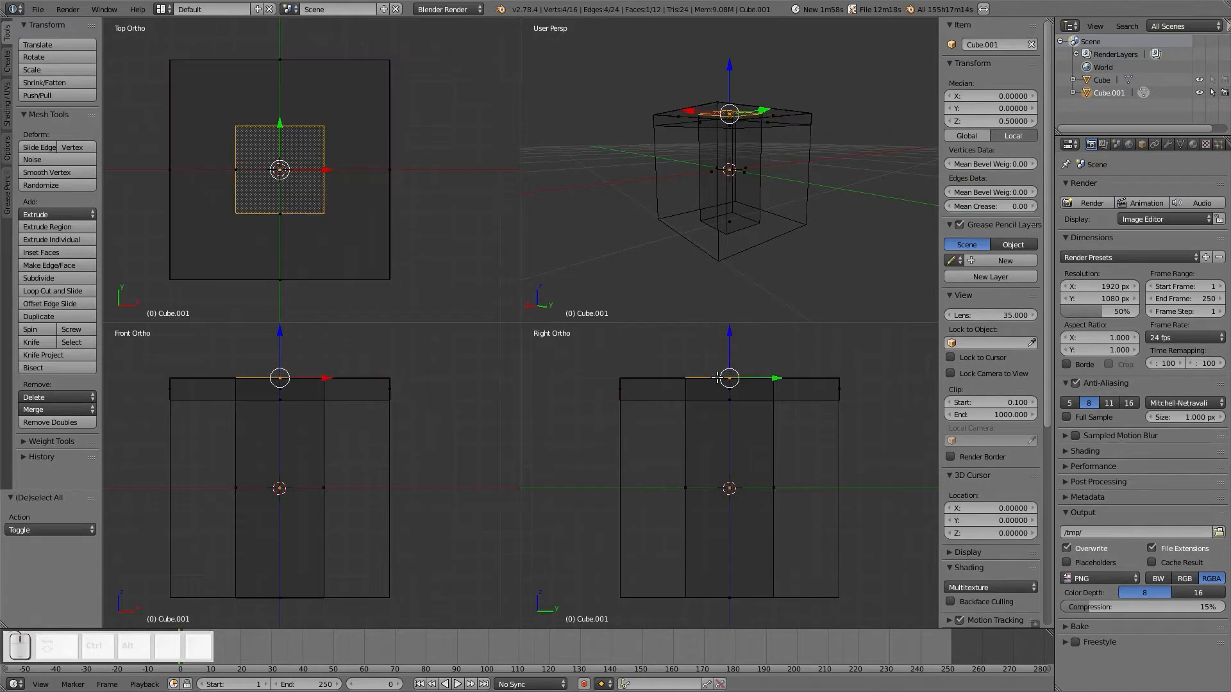
{"action": "right_click", "coordinate": [731, 360]}
{"action": "key", "text": "a"}
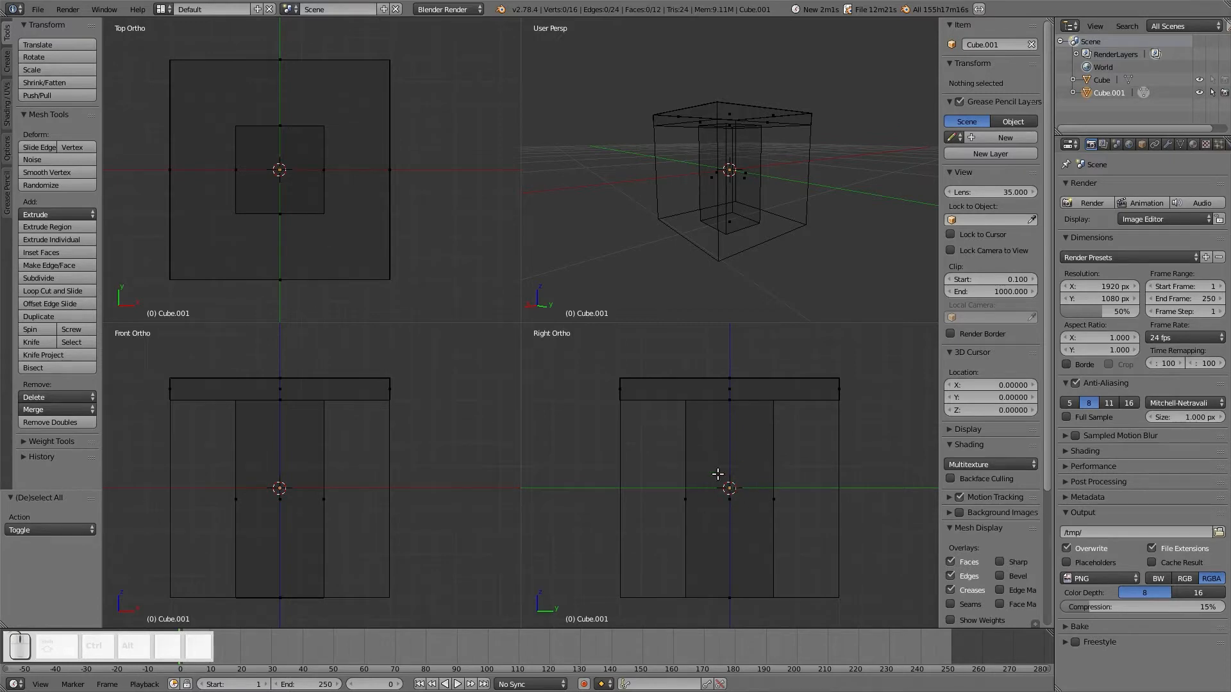
- Move the table leg's +X side face -0.1 along X
{"action": "right_click", "coordinate": [330, 179]}
{"action": "scroll", "coordinate": [329, 180], "scroll_direction": "up", "scroll_amount": 3}
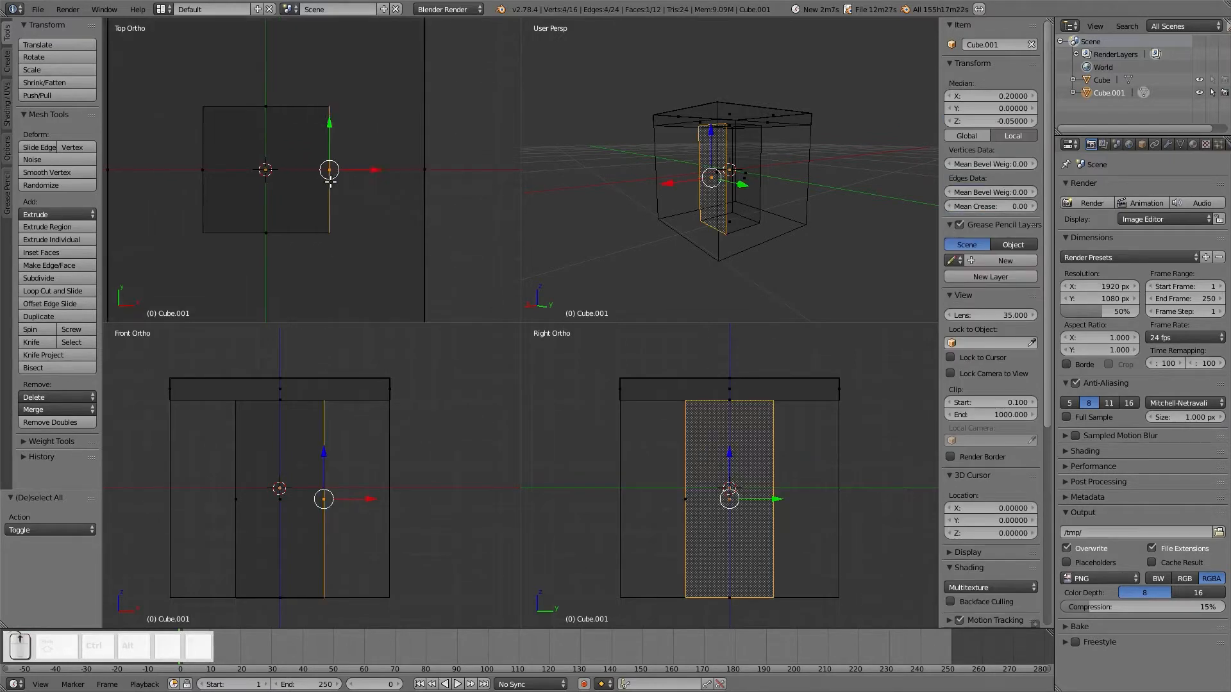
{"action": "middle_click_drag", "start_coordinate": [329, 179], "coordinate": [365, 213], "text": "shift"}
{"action": "scroll", "coordinate": [365, 211], "scroll_direction": "up", "scroll_amount": 1}
{"action": "left_click_drag", "start_coordinate": [396, 208], "coordinate": [362, 208]}
{"action": "scroll", "coordinate": [361, 208], "scroll_direction": "down", "scroll_amount": 1}
- Move the leg's +Y, -X and -Y side faces inward by 0.1 each, centring a narrow square leg
{"action": "right_click", "coordinate": [287, 128]}
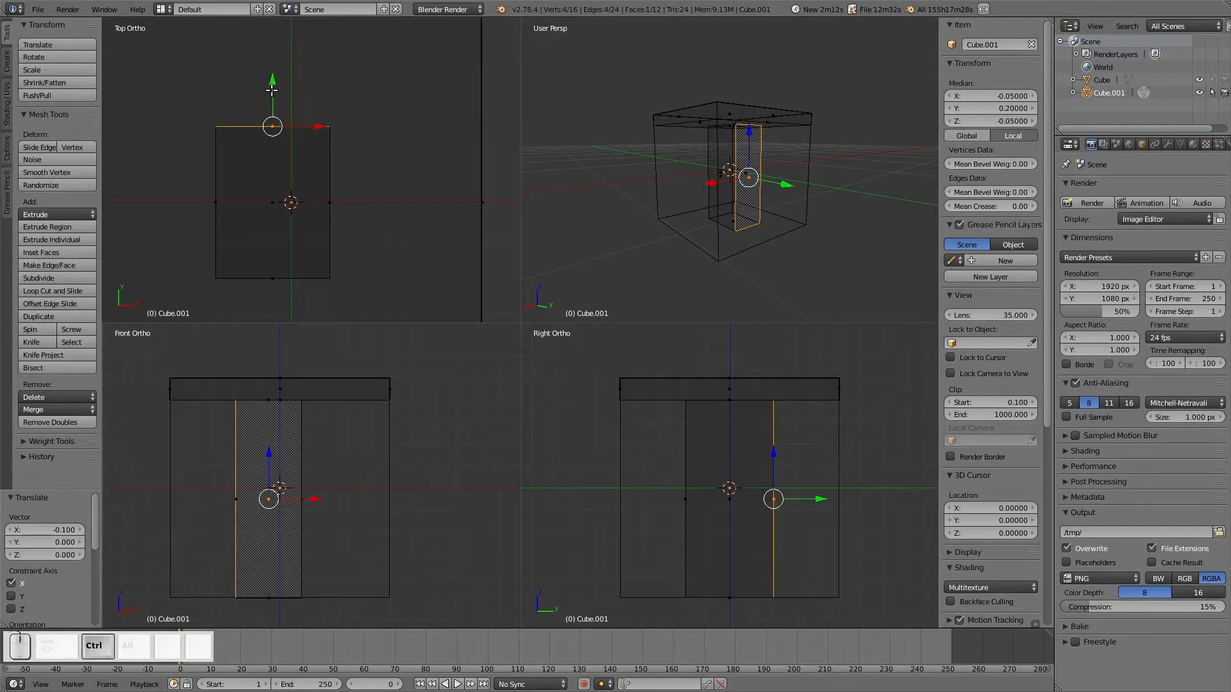
{"action": "left_click_drag", "start_coordinate": [273, 91], "coordinate": [267, 120]}
{"action": "right_click", "coordinate": [228, 193]}
{"action": "left_click_drag", "start_coordinate": [257, 225], "coordinate": [298, 237]}
{"action": "right_click", "coordinate": [289, 268]}
{"action": "key", "text": "a"}
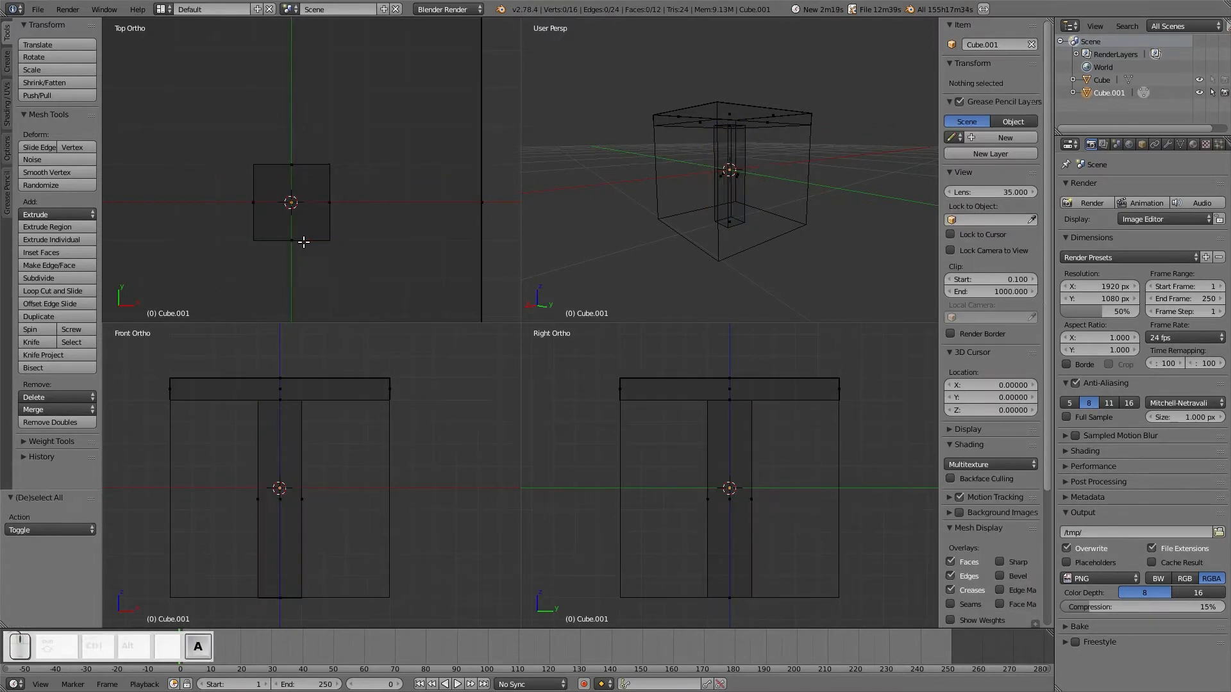
- Return to Object Mode, display the table in solid shading and deselect everything
{"action": "key", "text": "Tab"}
{"action": "left_click", "coordinate": [239, 252]}
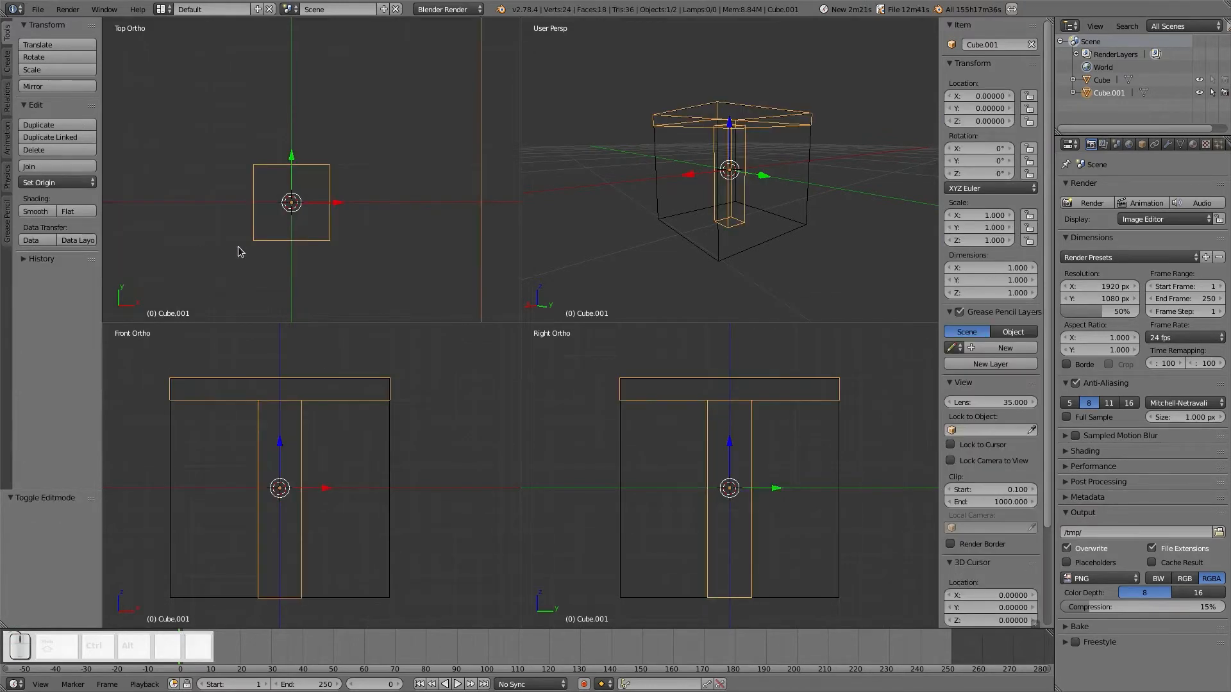
{"action": "middle_click_drag", "start_coordinate": [671, 220], "coordinate": [712, 199]}
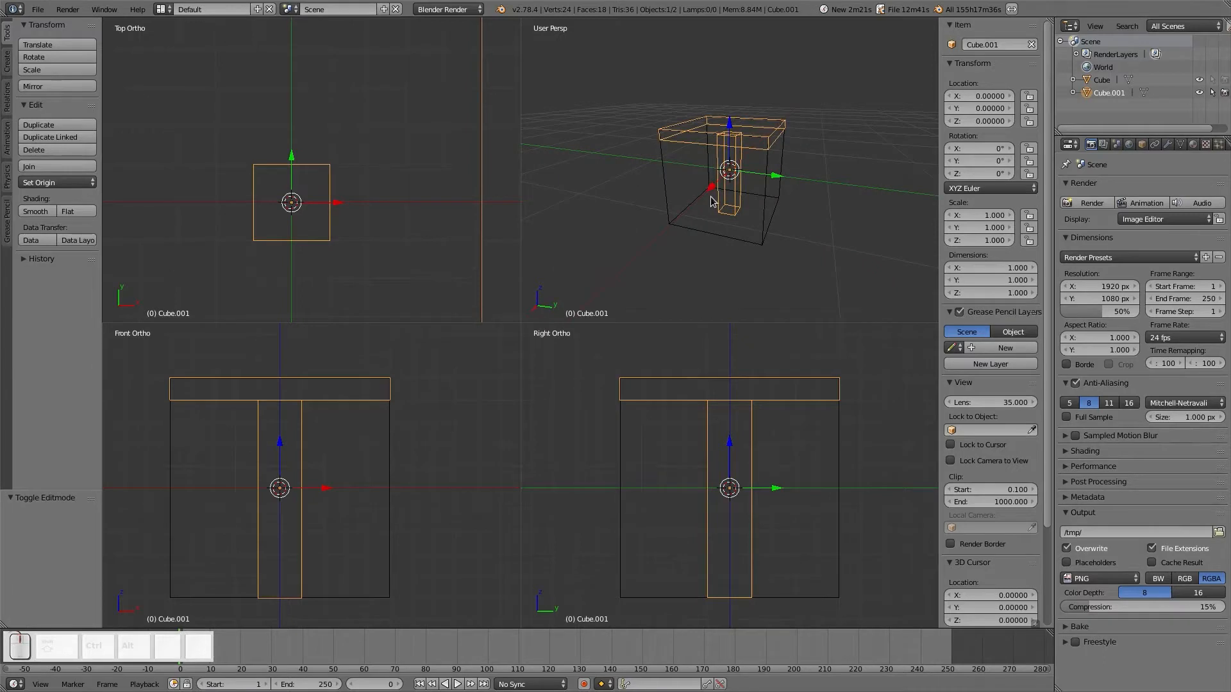
{"action": "key", "text": "z"}
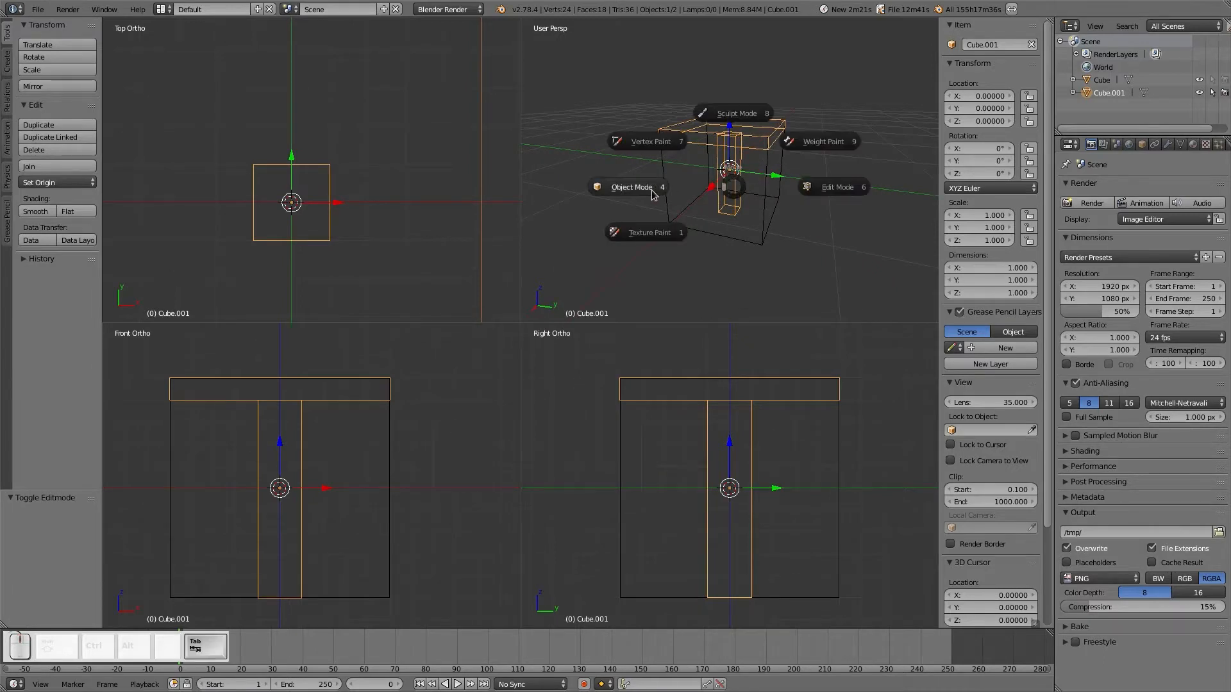
{"action": "key", "text": "z"}
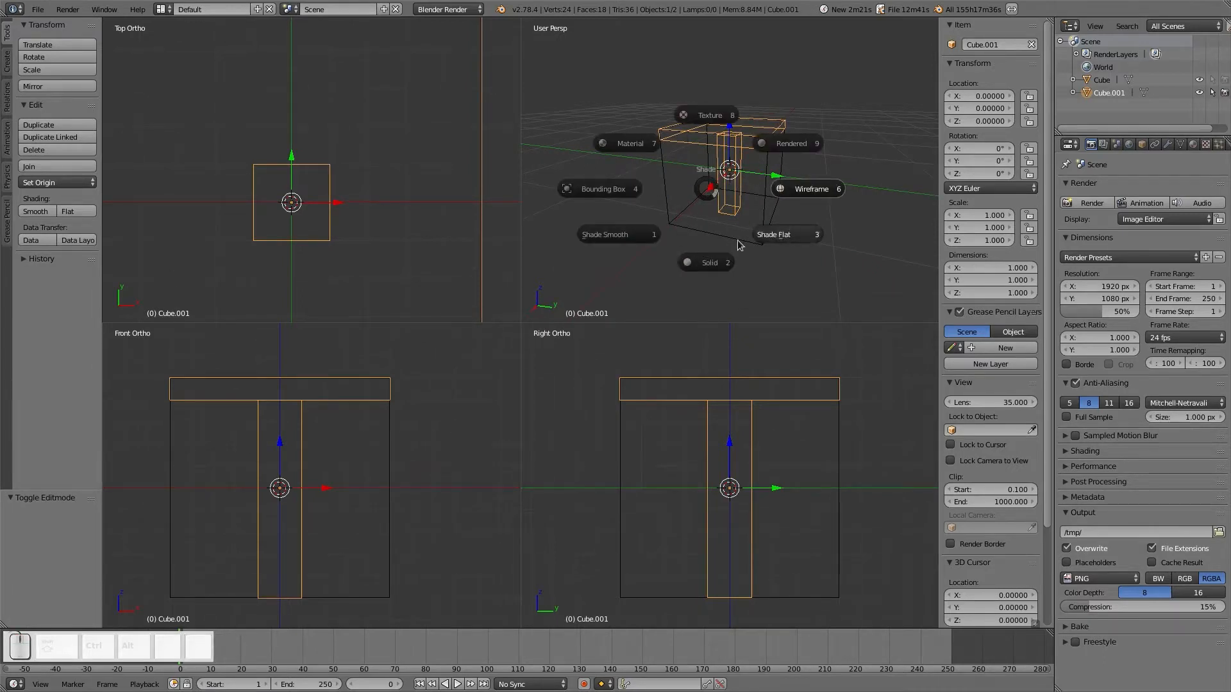
{"action": "left_click", "coordinate": [744, 245]}
{"action": "key", "text": "a"}
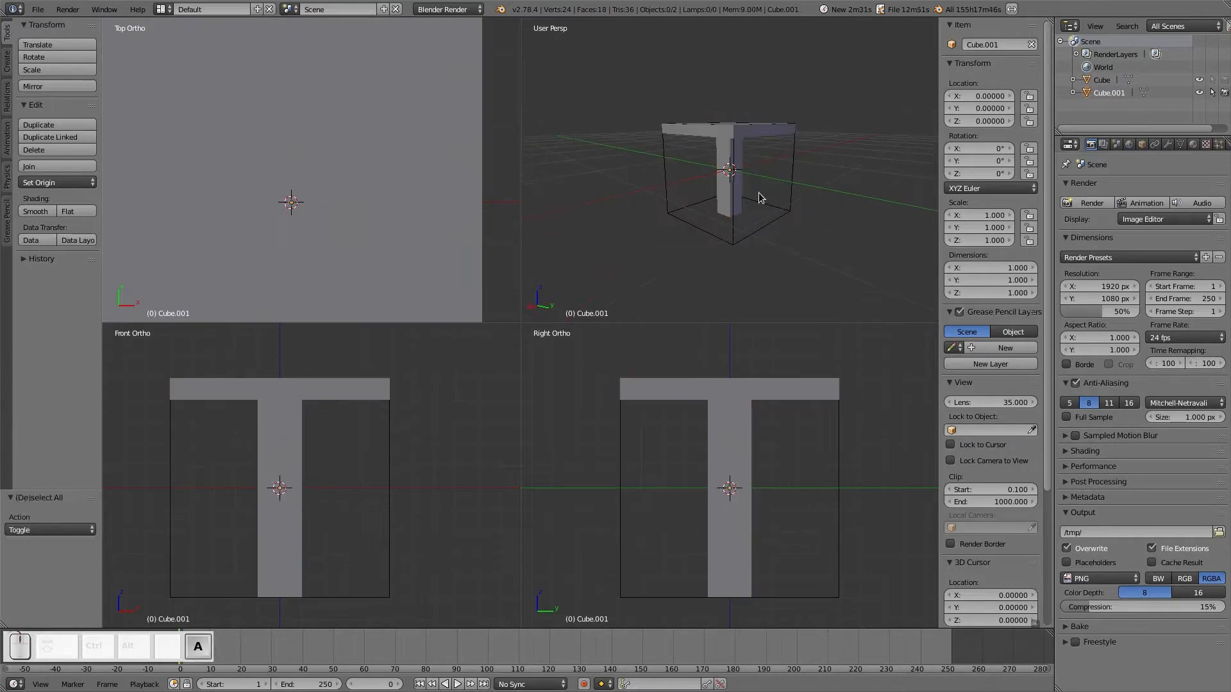
- Select the table object and start exporting it as Wavefront (.obj)
{"action": "middle_click_drag", "start_coordinate": [759, 195], "coordinate": [736, 120]}
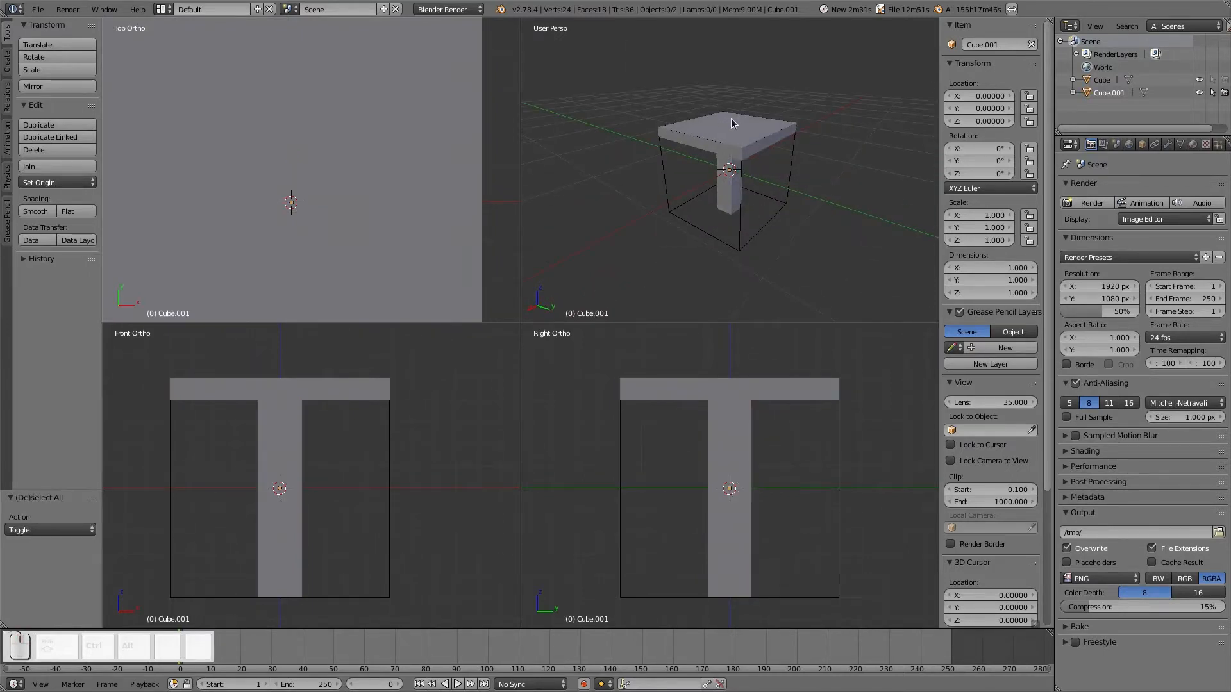
{"action": "scroll", "coordinate": [738, 137], "scroll_direction": "up", "scroll_amount": 3}
{"action": "middle_click_drag", "start_coordinate": [740, 120], "coordinate": [697, 178], "text": "shift"}
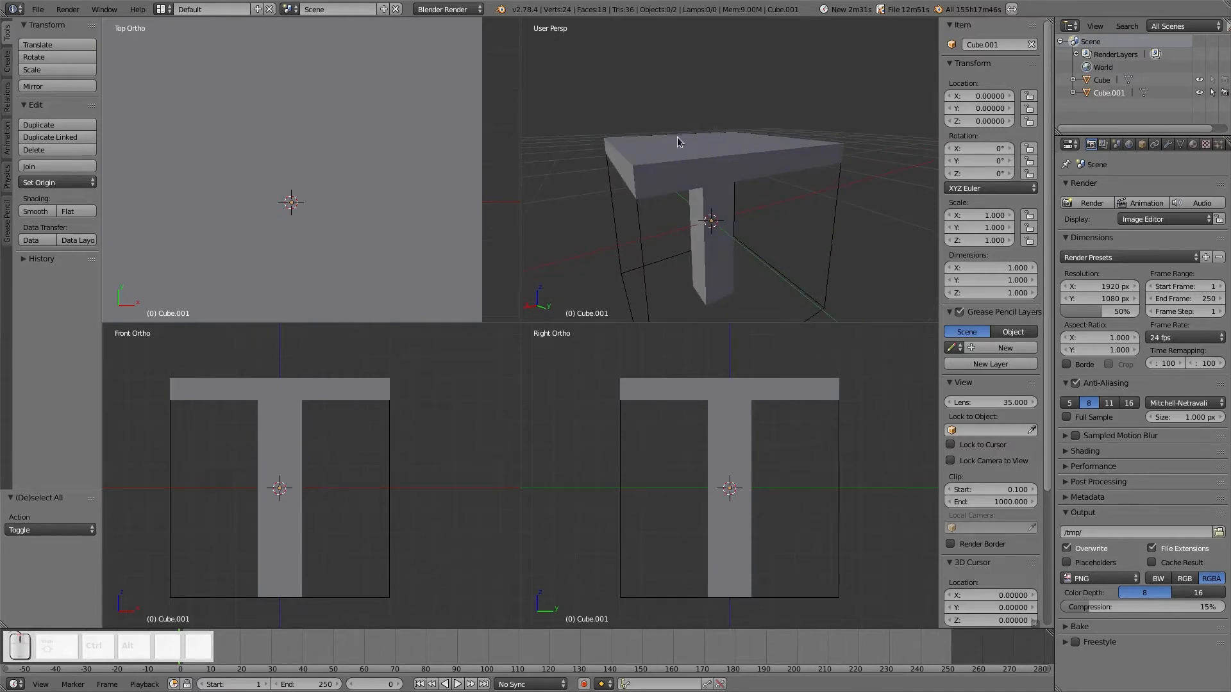
{"action": "right_click", "coordinate": [675, 152]}
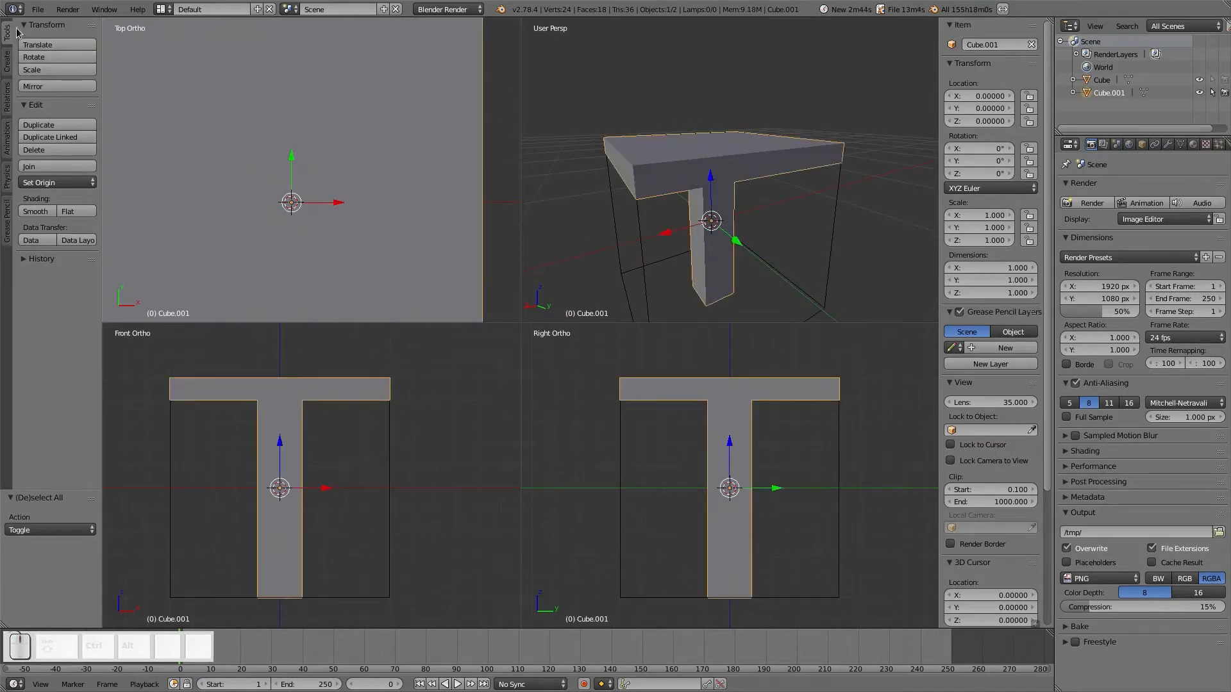
{"action": "left_click", "coordinate": [38, 9]}
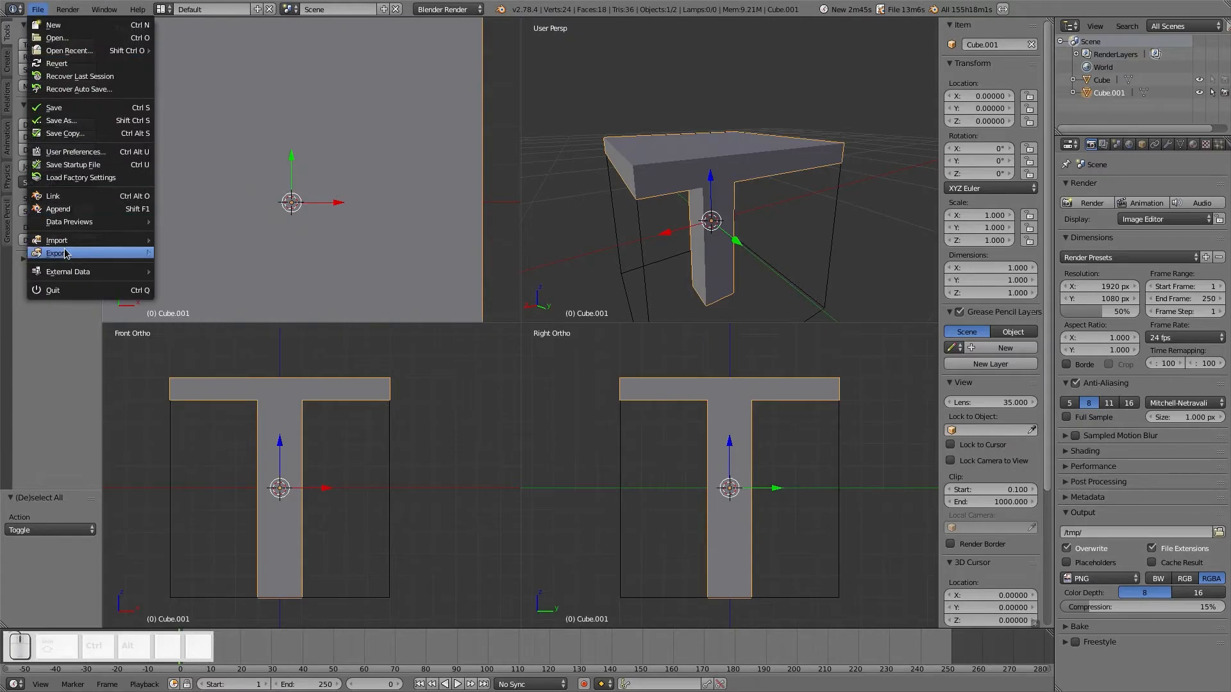
{"action": "mouse_move", "coordinate": [67, 253]}
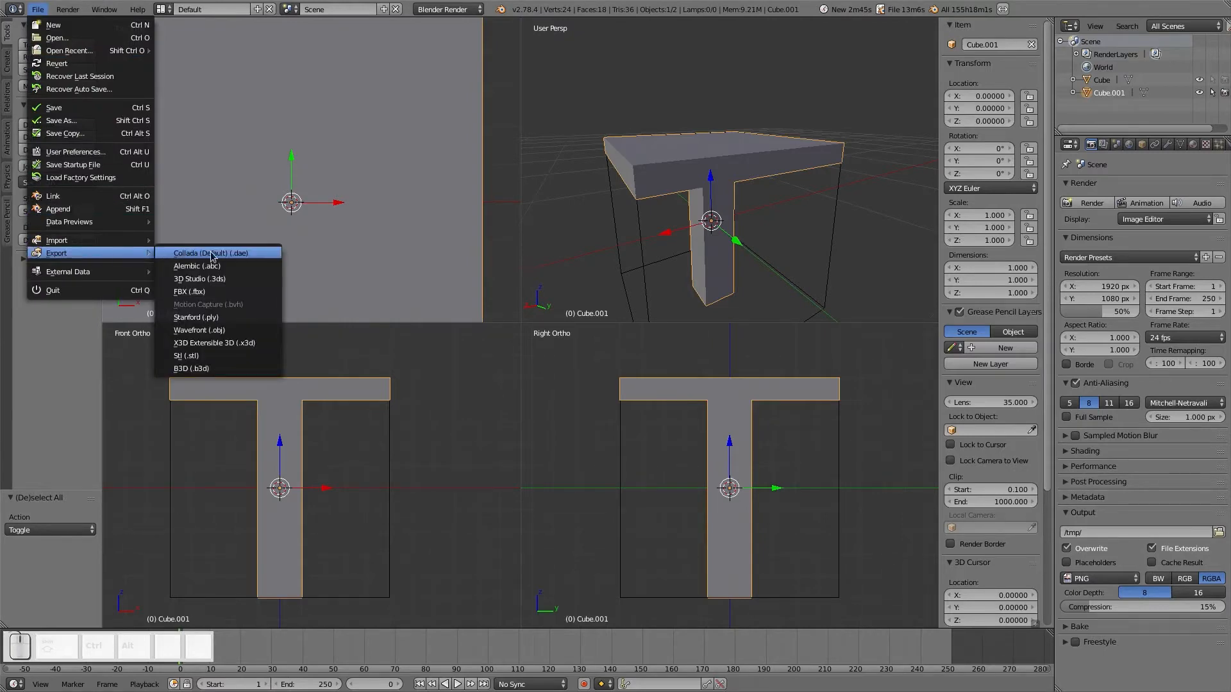
{"action": "left_click", "coordinate": [214, 330]}
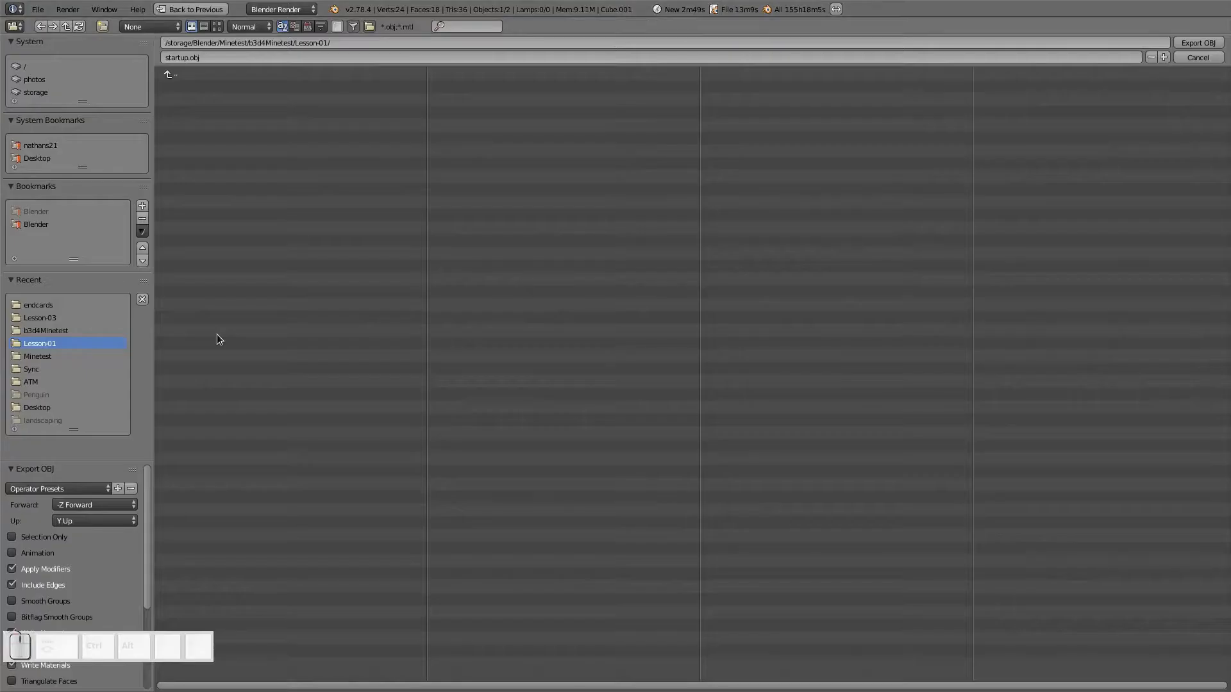
- Create a folder named Lesson-04 inside b3d4Minetest and open it as the export location
{"action": "left_click", "coordinate": [175, 77]}
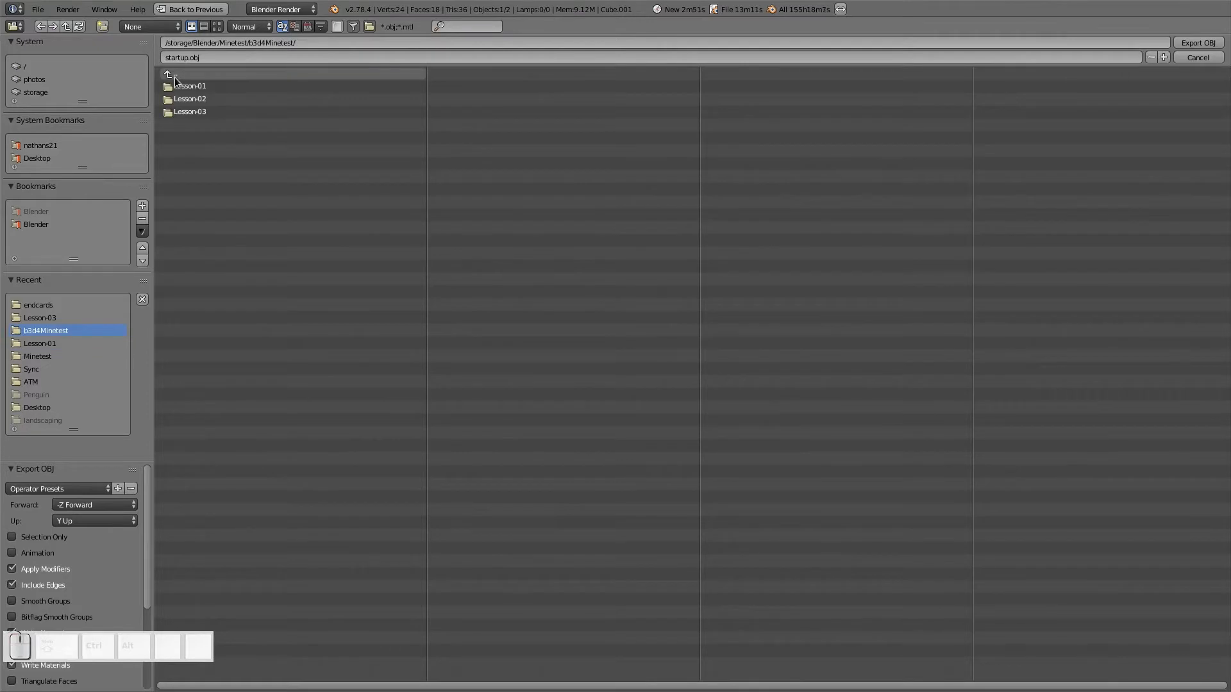
{"action": "left_click", "coordinate": [102, 26]}
{"action": "type", "text": "Le"}
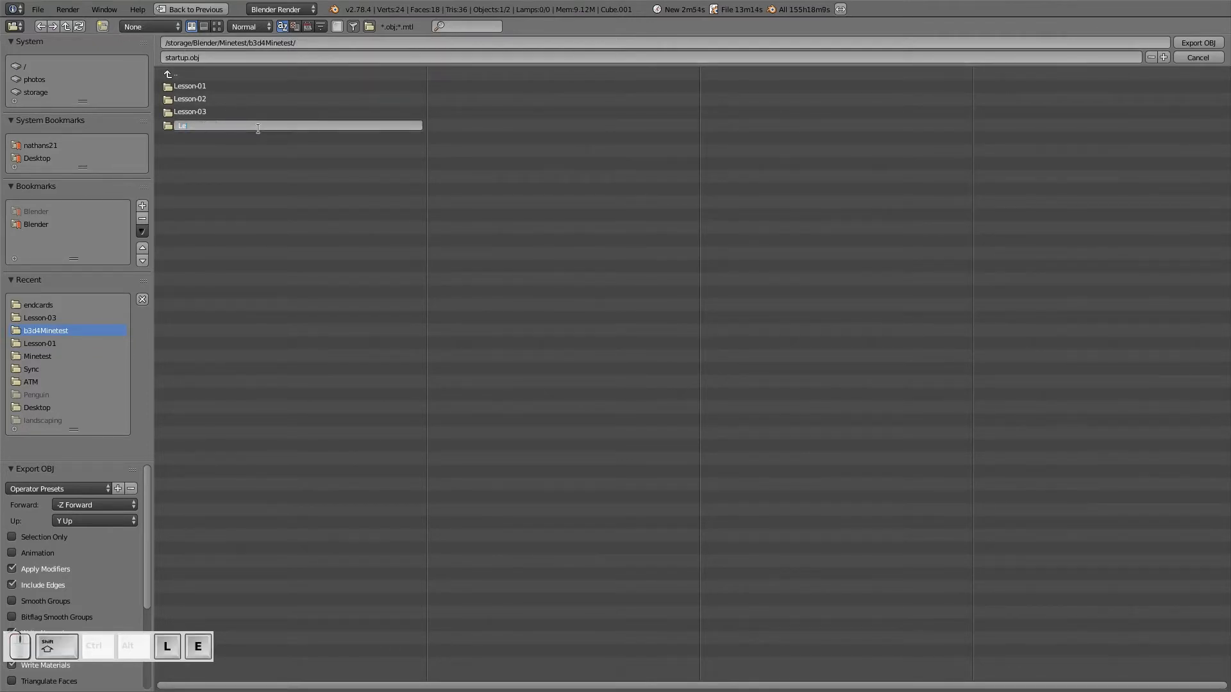
{"action": "type", "text": "sson-04"}
{"action": "key", "text": "Return"}
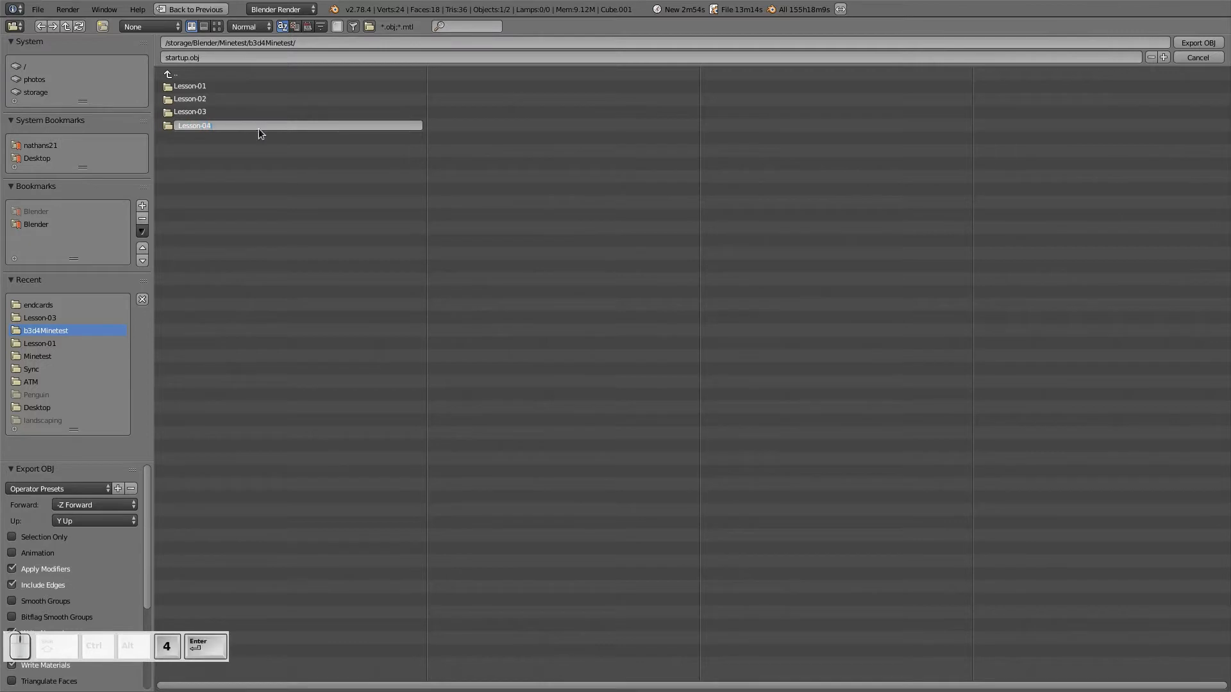
{"action": "left_click", "coordinate": [259, 127]}
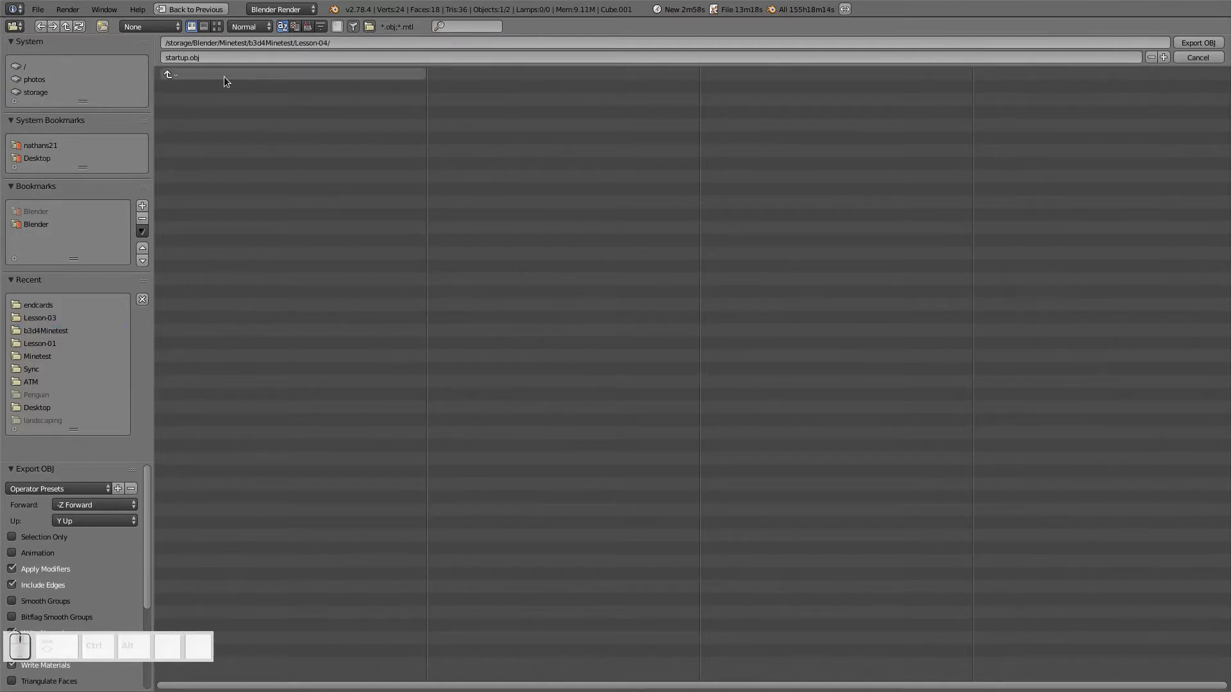
- Name the export file table_full.obj and export it
{"action": "left_click", "coordinate": [192, 59]}
{"action": "key", "text": "BackSpace"}
{"action": "type", "text": "t"}
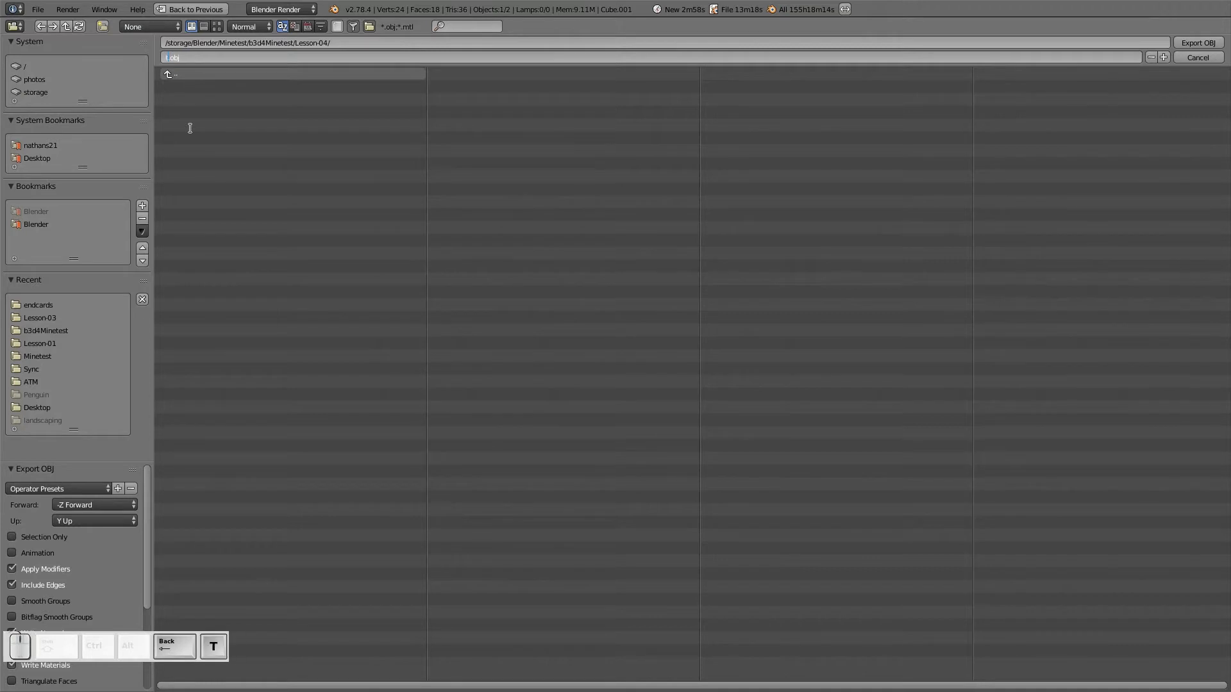
{"action": "type", "text": "able_full"}
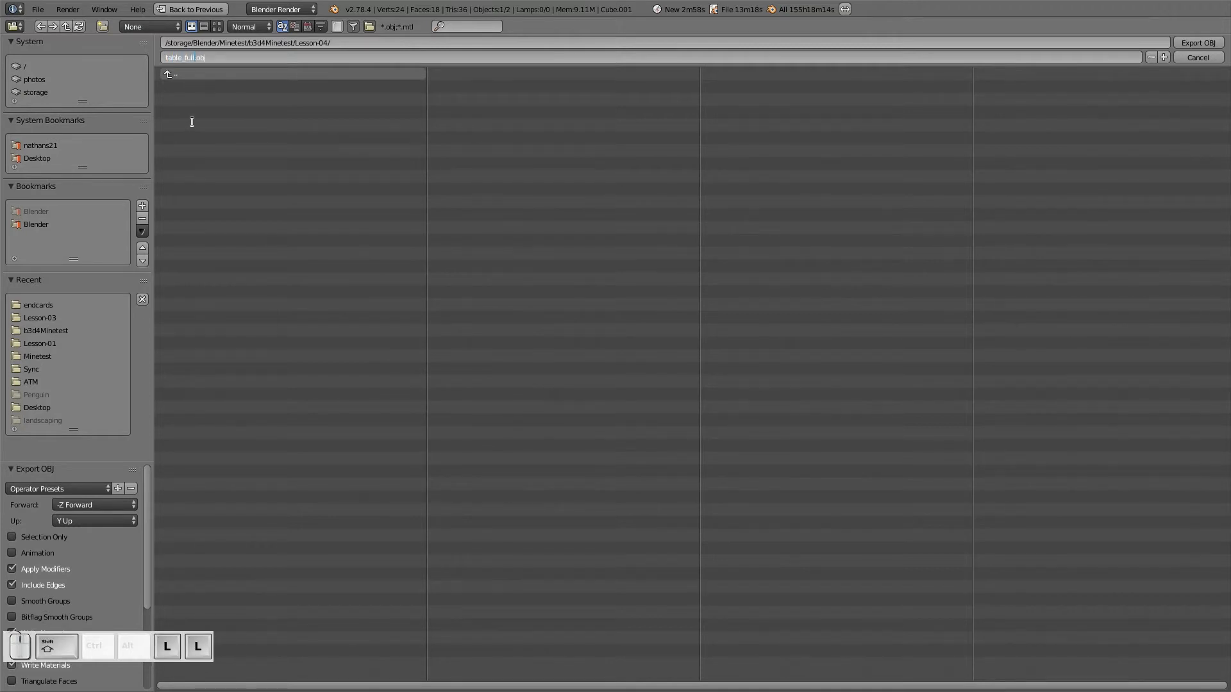
{"action": "key", "text": "Return"}
{"action": "key", "text": "Return"}
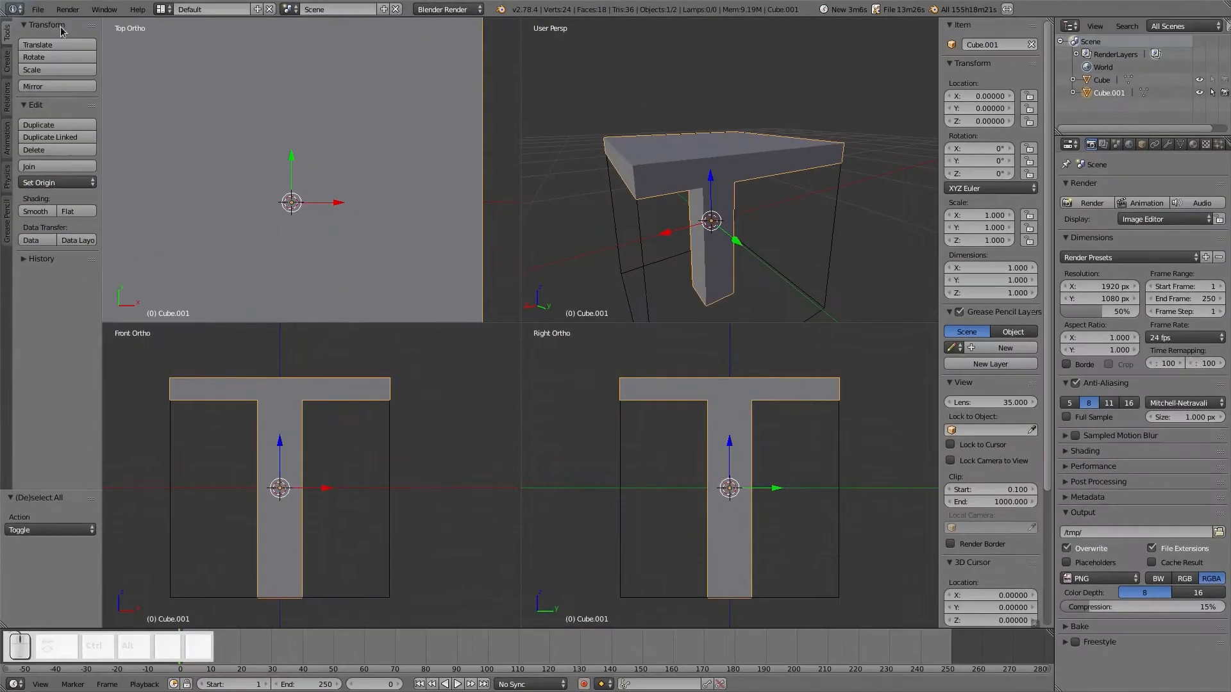
- Export the table as OBJ again over table_full.obj, with Selection Only enabled and Write Materials disabled
{"action": "left_click", "coordinate": [43, 17]}
{"action": "mouse_move", "coordinate": [121, 245]}
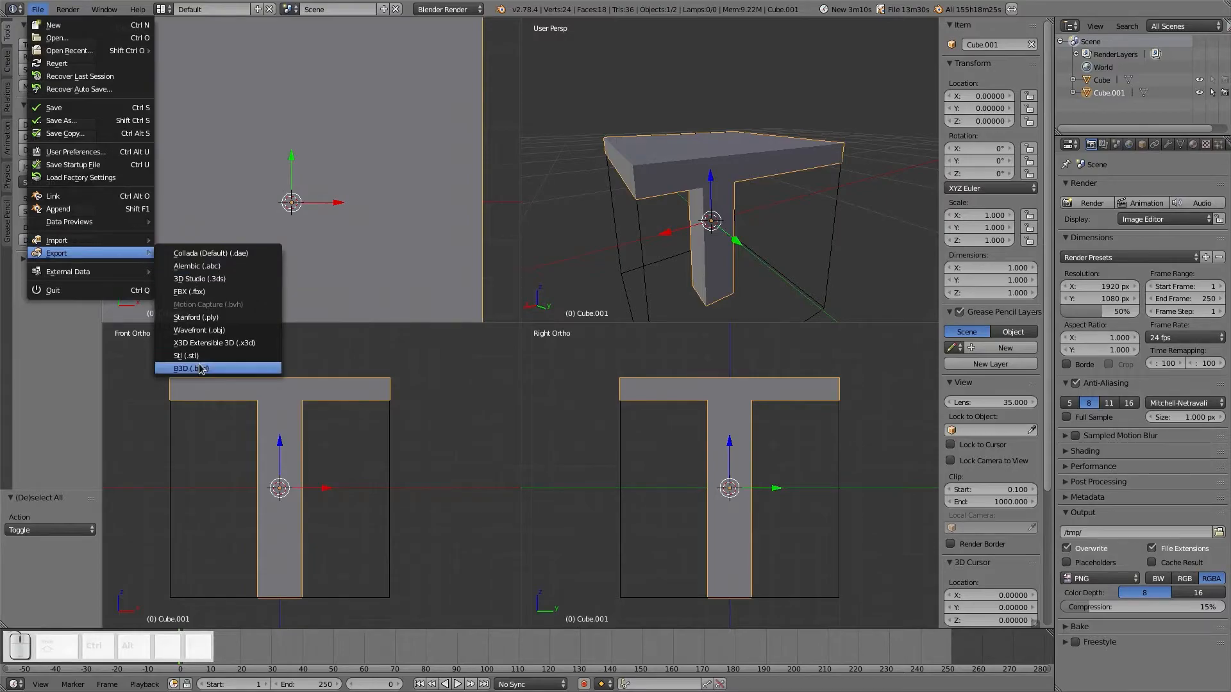
{"action": "left_click", "coordinate": [217, 330]}
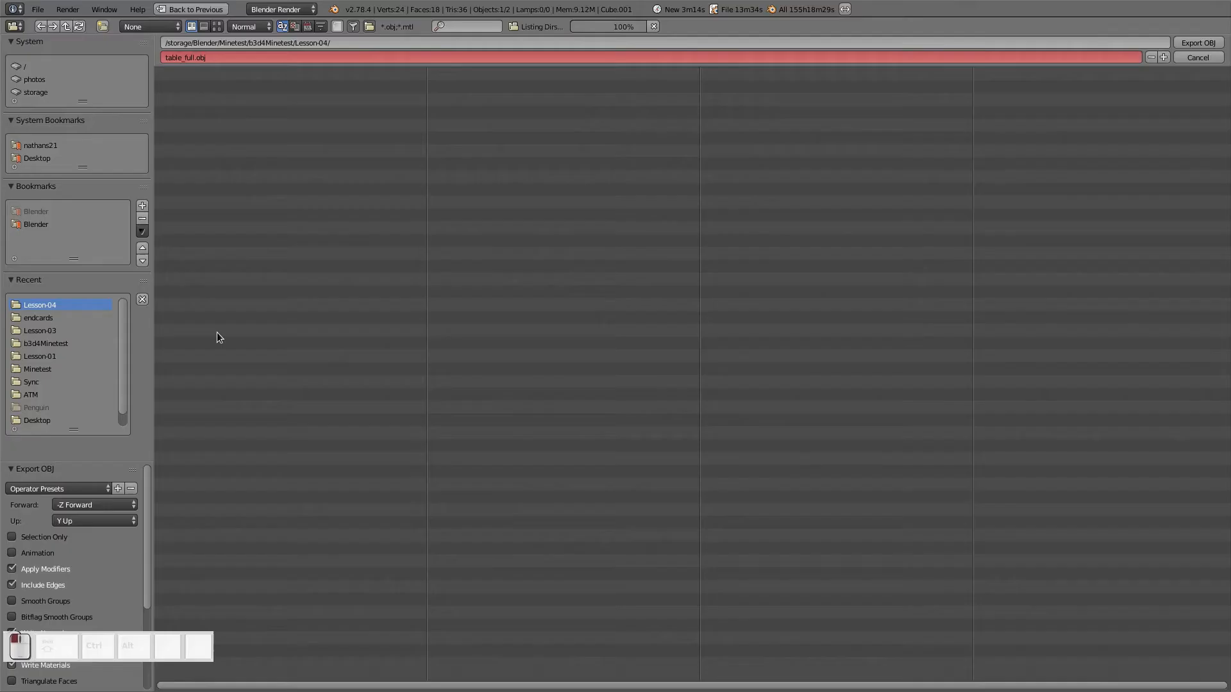
{"action": "left_click", "coordinate": [46, 488]}
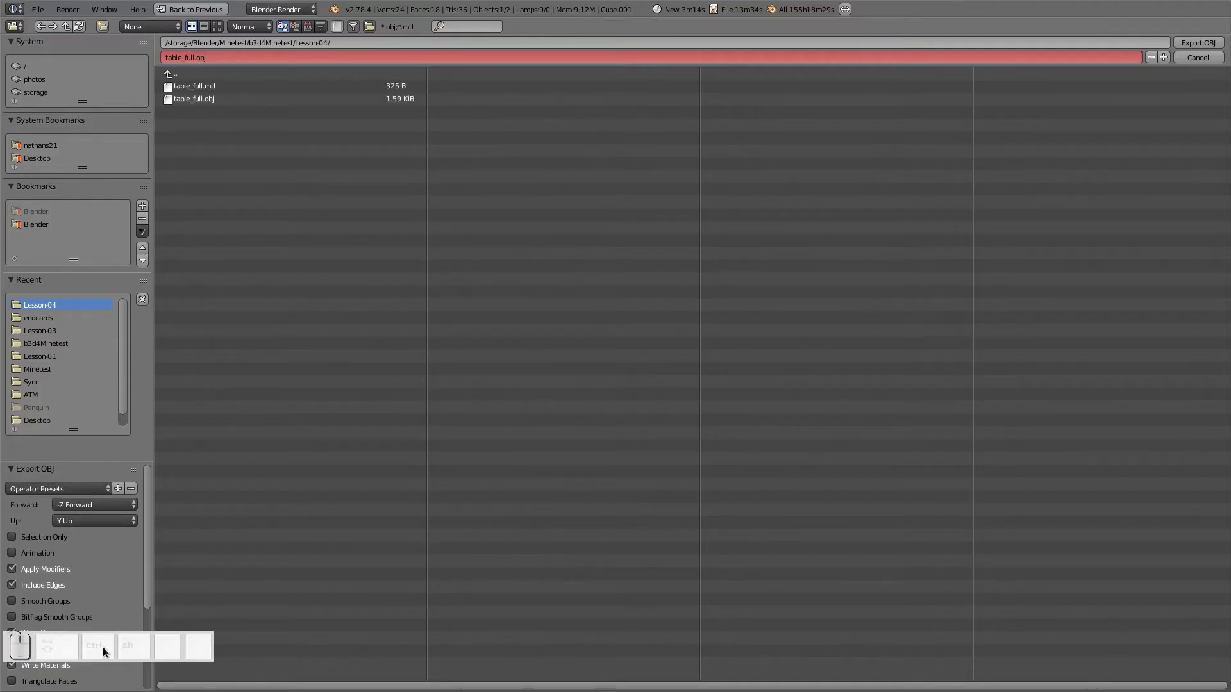
{"action": "left_click_drag", "start_coordinate": [103, 647], "coordinate": [352, 648]}
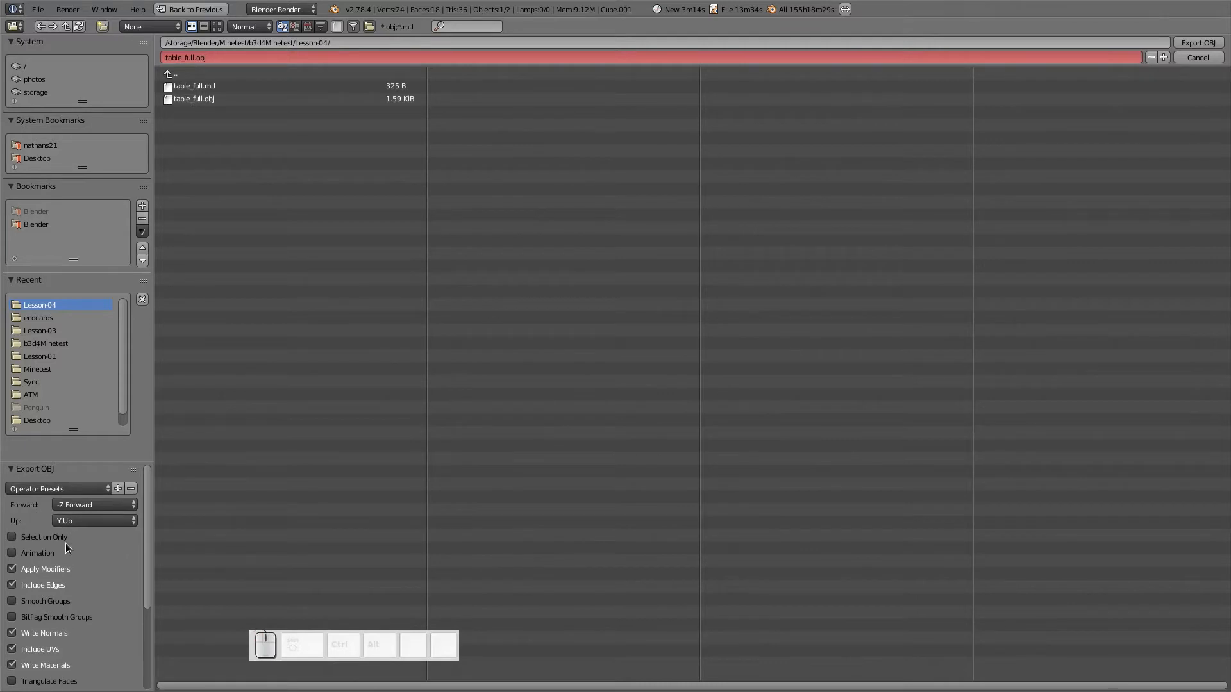
{"action": "left_click", "coordinate": [199, 99]}
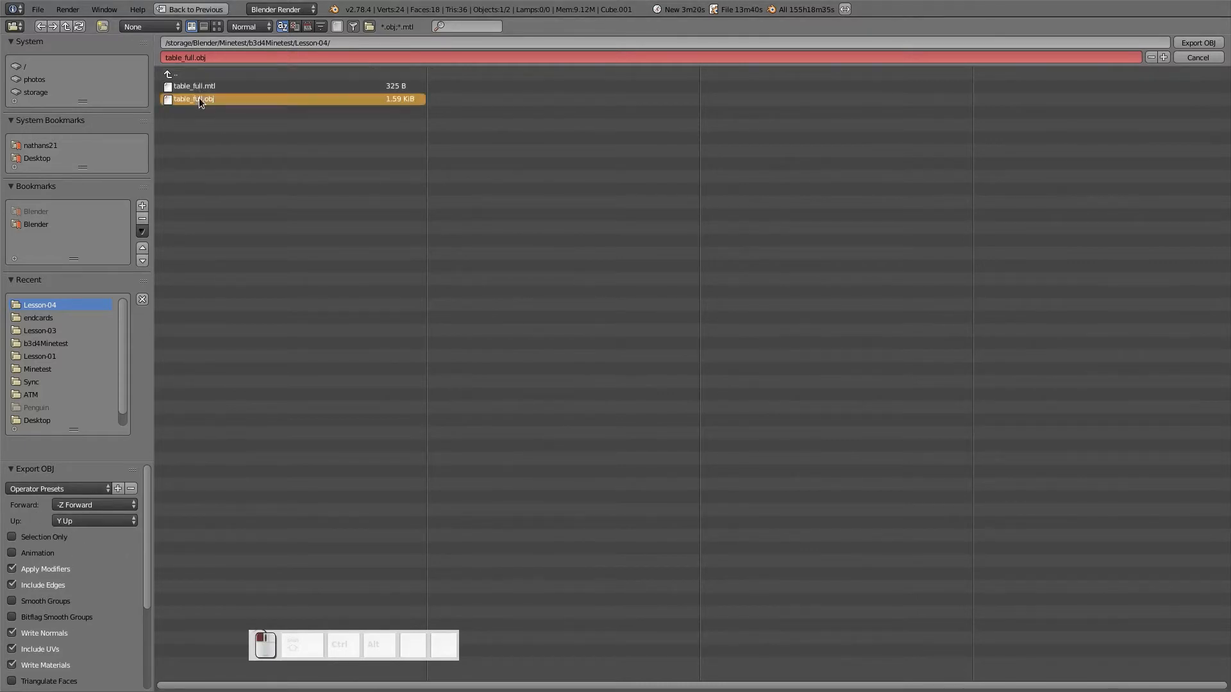
{"action": "left_click", "coordinate": [13, 539]}
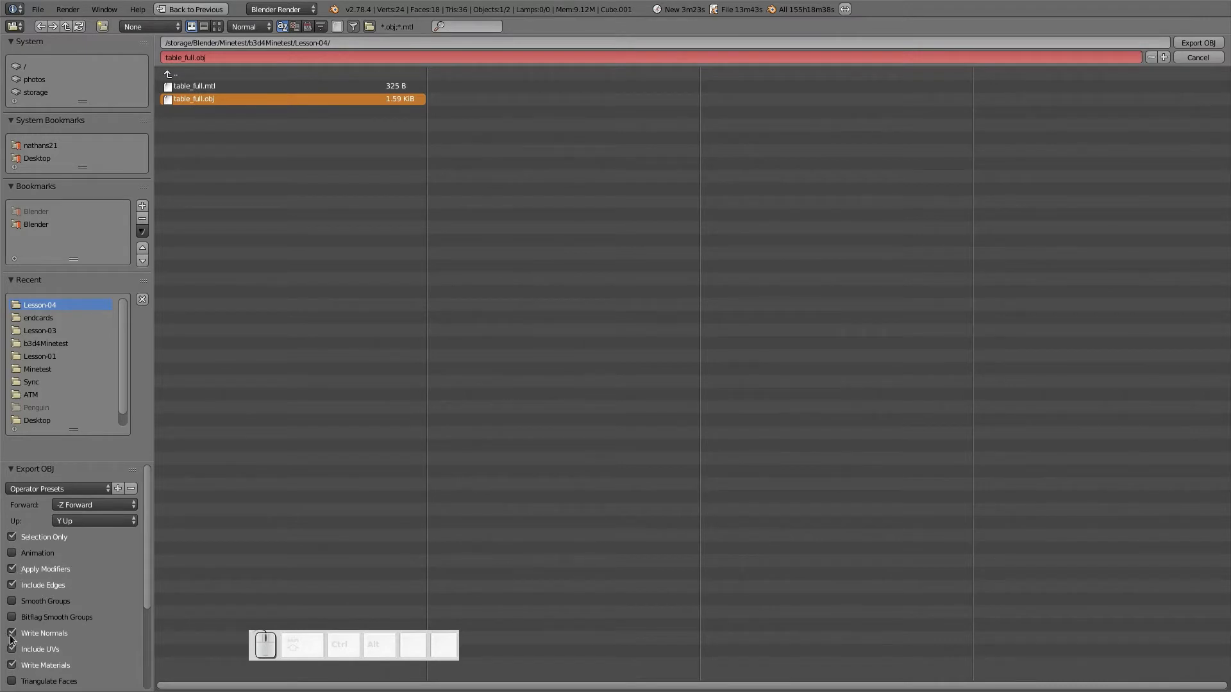
{"action": "scroll", "coordinate": [37, 656], "scroll_direction": "down", "scroll_amount": 5}
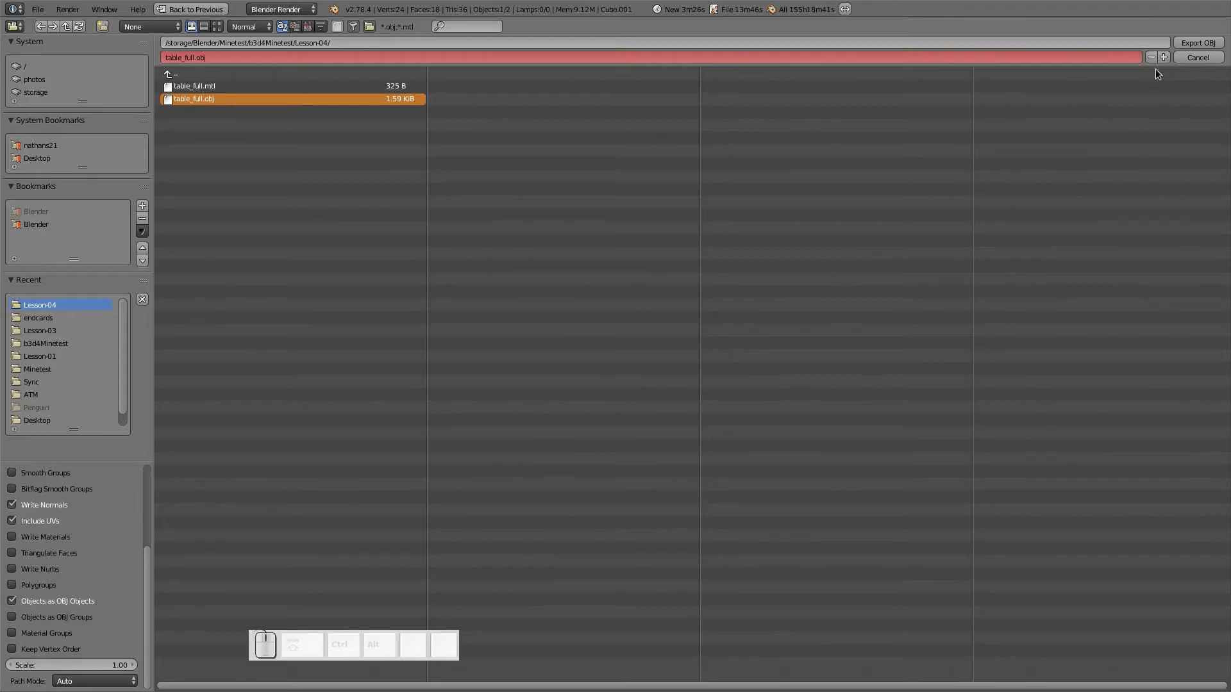
{"action": "left_click", "coordinate": [1197, 42]}
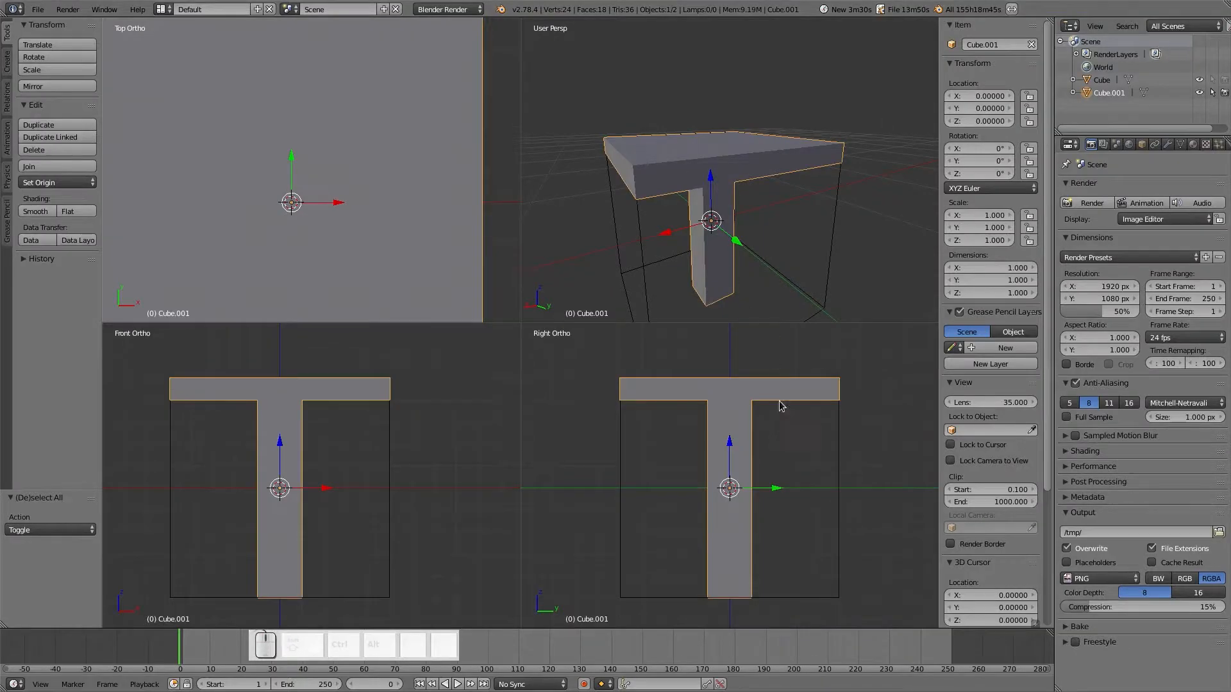
- Duplicate the table, offset the copy -1 along Y, and rename the copy Table
{"action": "key", "text": "shift+d"}
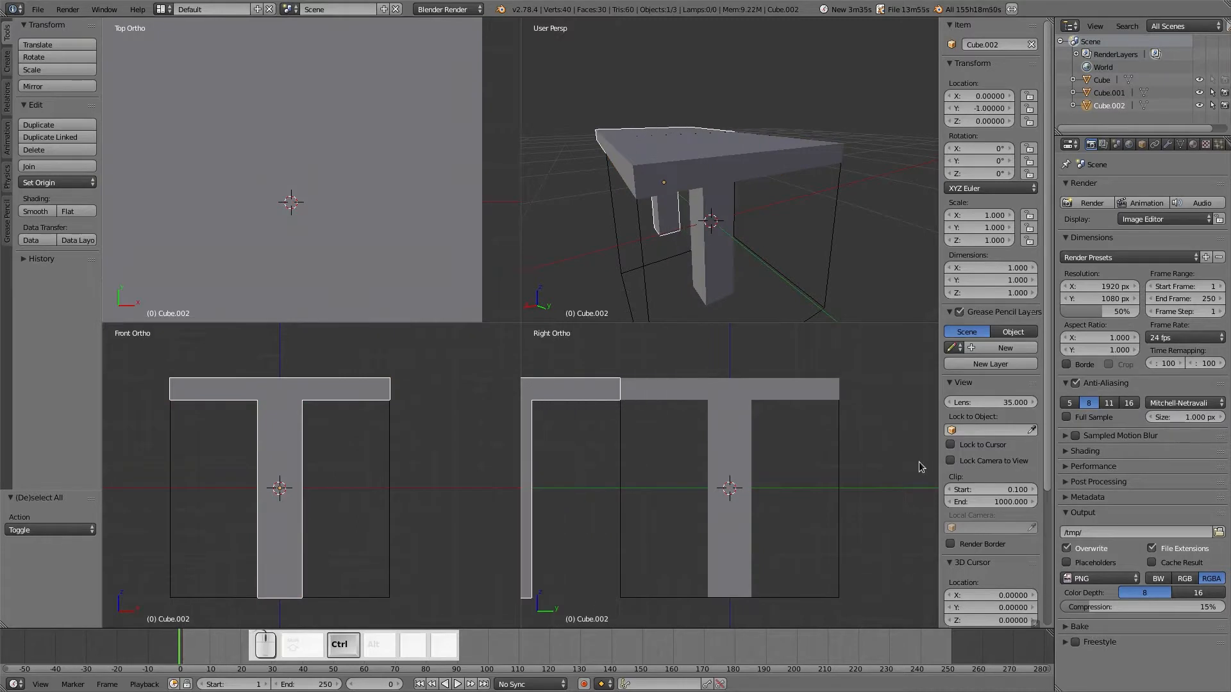
{"action": "left_click", "coordinate": [527, 470], "text": "ctrl"}
{"action": "right_click", "coordinate": [731, 465]}
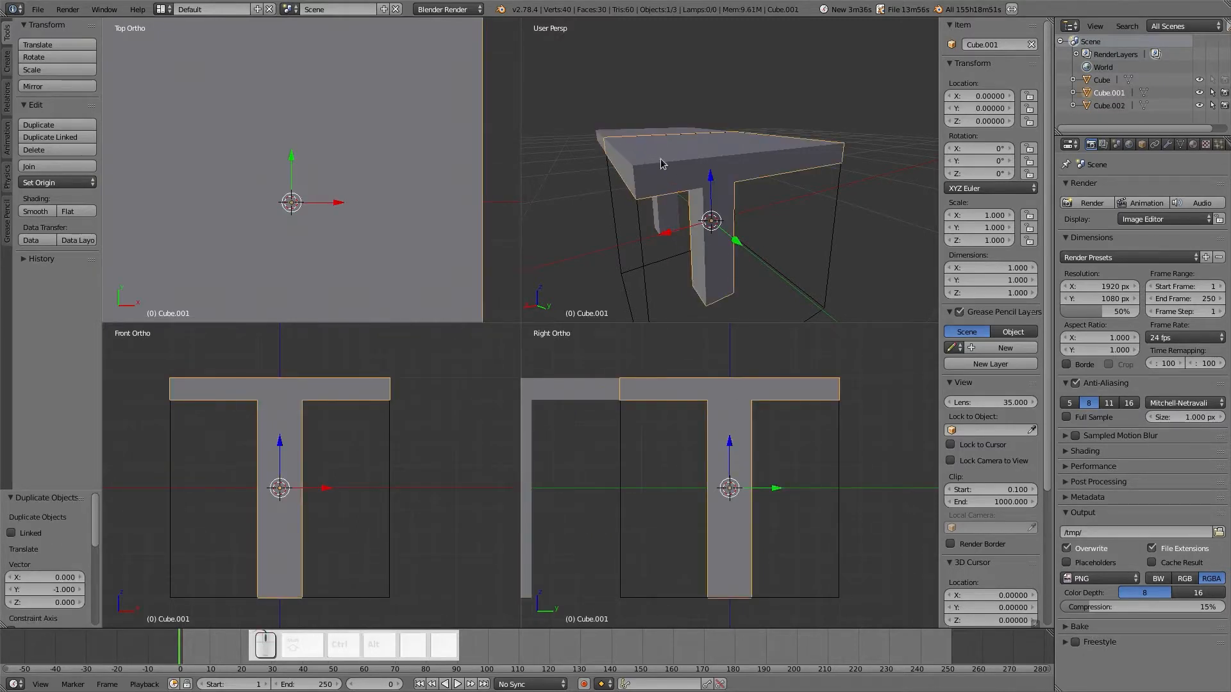
{"action": "right_click", "coordinate": [646, 128]}
{"action": "left_click", "coordinate": [1014, 44]}
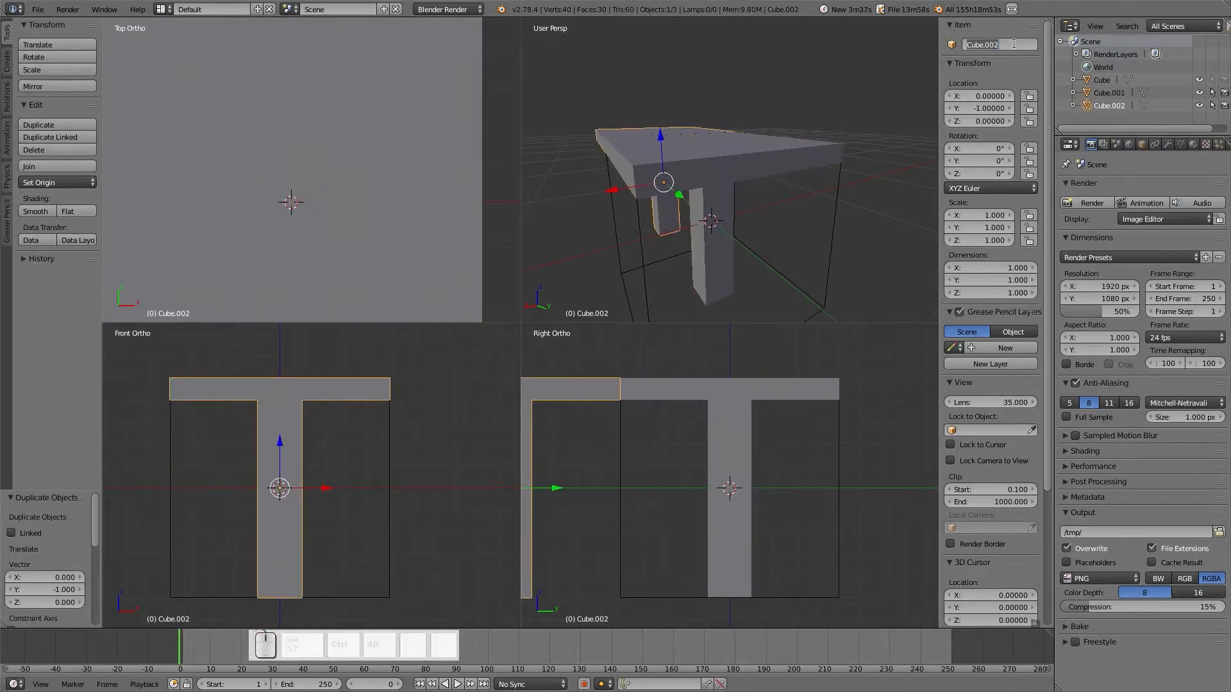
{"action": "type", "text": "Table"}
{"action": "key", "text": "Return"}
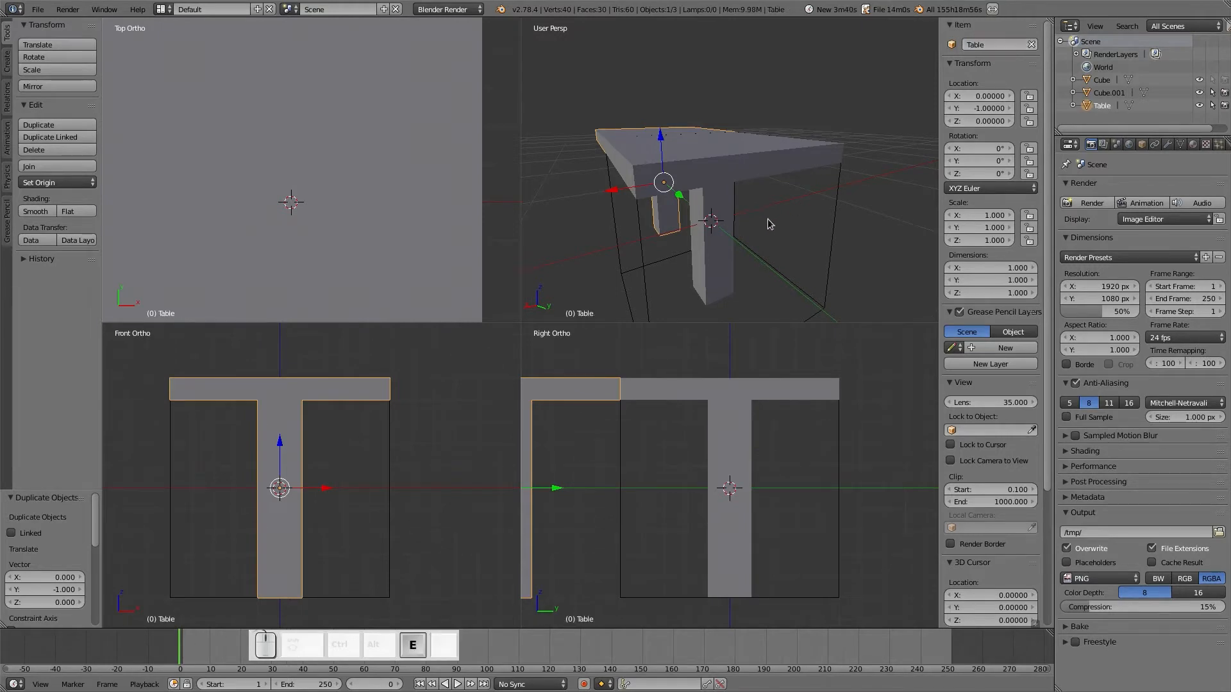
- Duplicate the original table again and offset the copy 1 along Y
{"action": "right_click", "coordinate": [712, 234]}
{"action": "key", "text": "shift+d"}
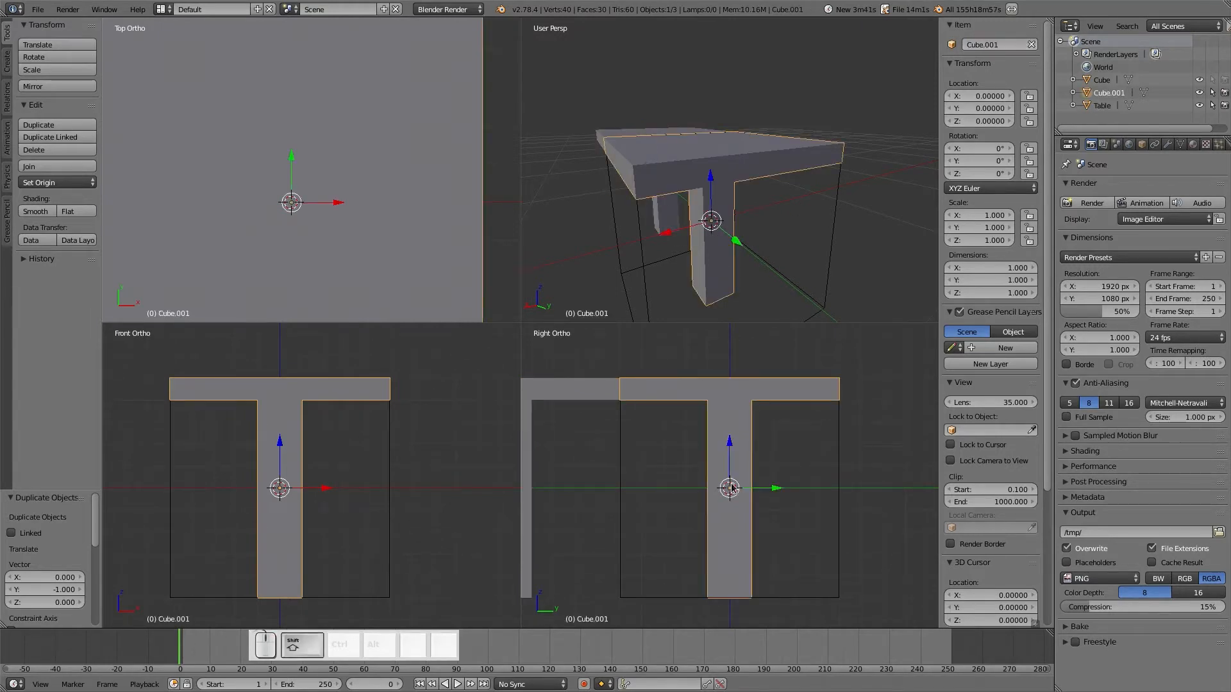
{"action": "left_click", "coordinate": [537, 491], "text": "ctrl"}
- Rename the original table at the centre as Table_top
{"action": "right_click", "coordinate": [753, 386]}
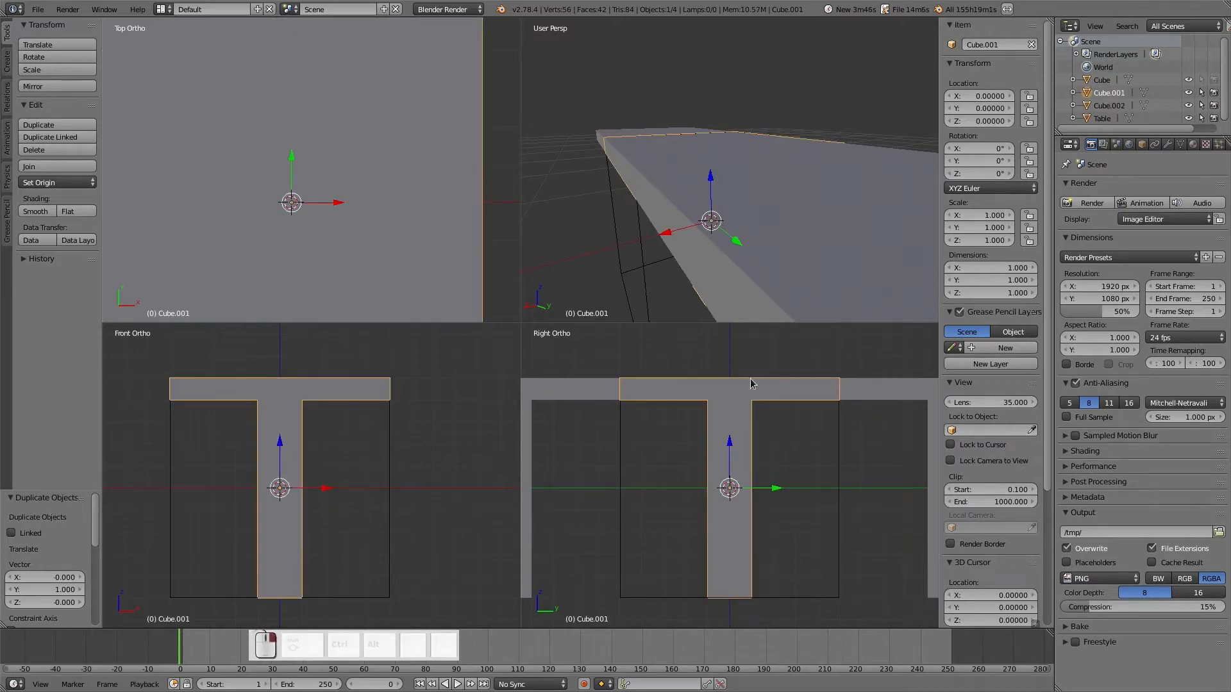
{"action": "double_click", "coordinate": [1013, 40]}
{"action": "type", "text": "Table"}
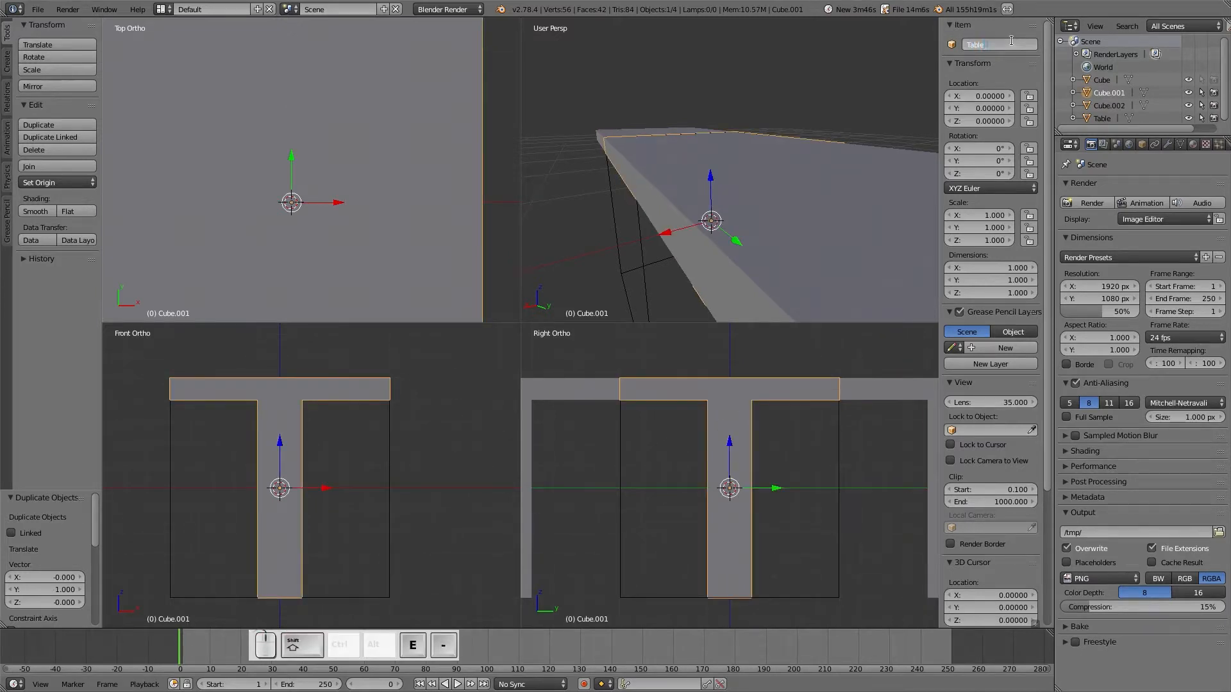
{"action": "type", "text": "_top"}
{"action": "key", "text": "Return"}
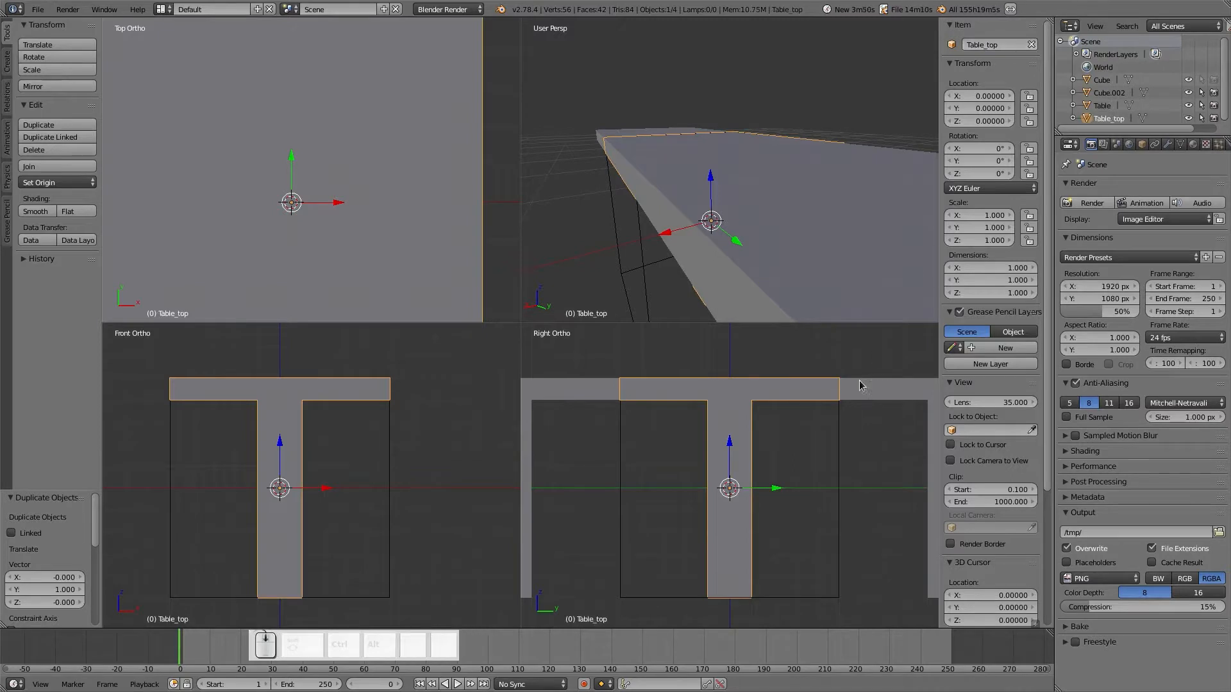
- Rename the table copy at Y 1 as table_bottom
{"action": "scroll", "coordinate": [889, 441], "scroll_direction": "down", "scroll_amount": 2}
{"action": "right_click", "coordinate": [890, 440]}
{"action": "double_click", "coordinate": [1013, 45]}
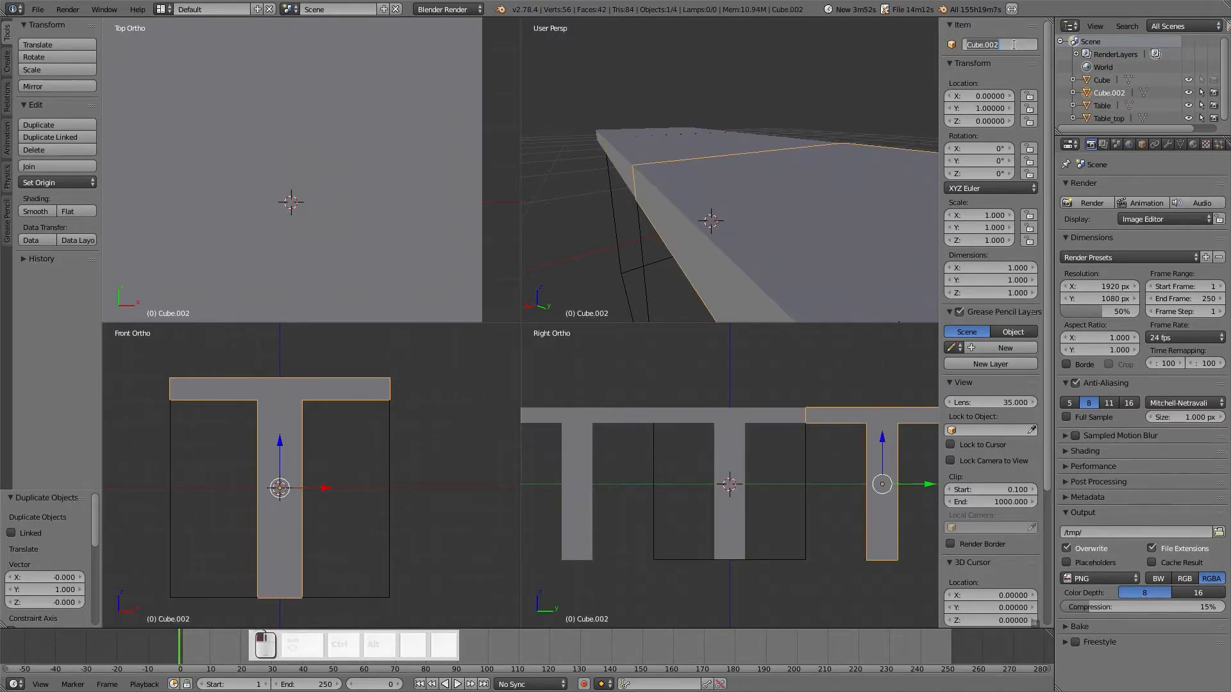
{"action": "type", "text": "Table"}
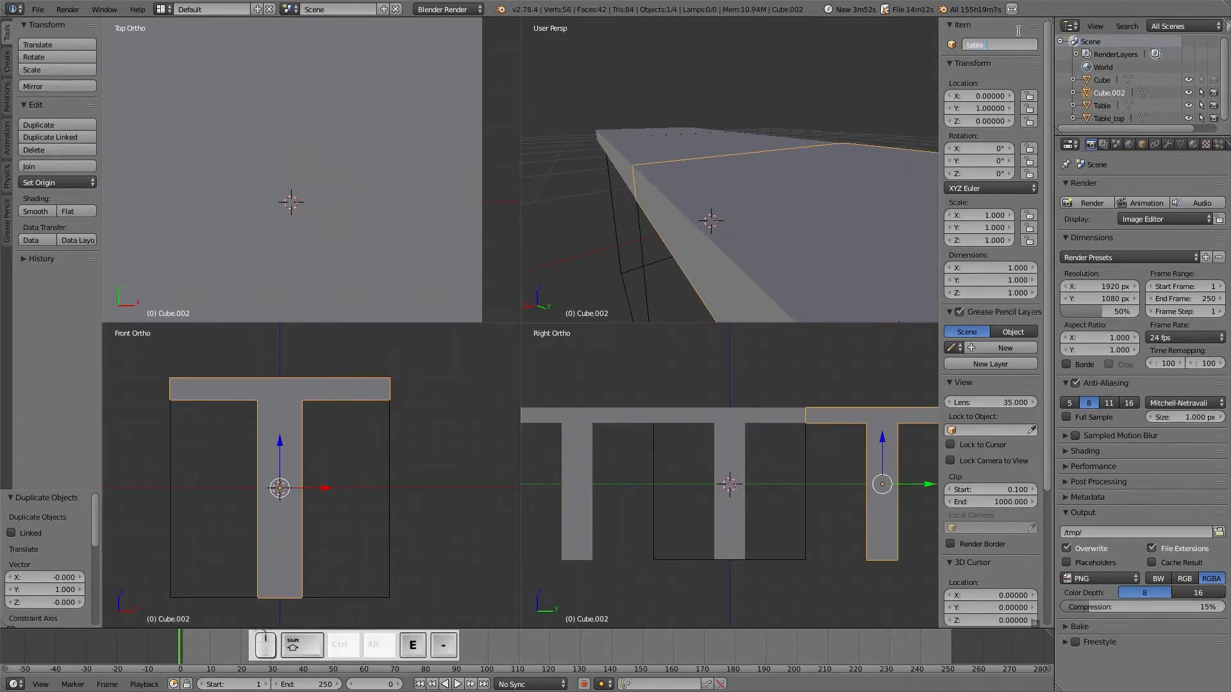
{"action": "type", "text": "_bottom"}
{"action": "key", "text": "Return"}
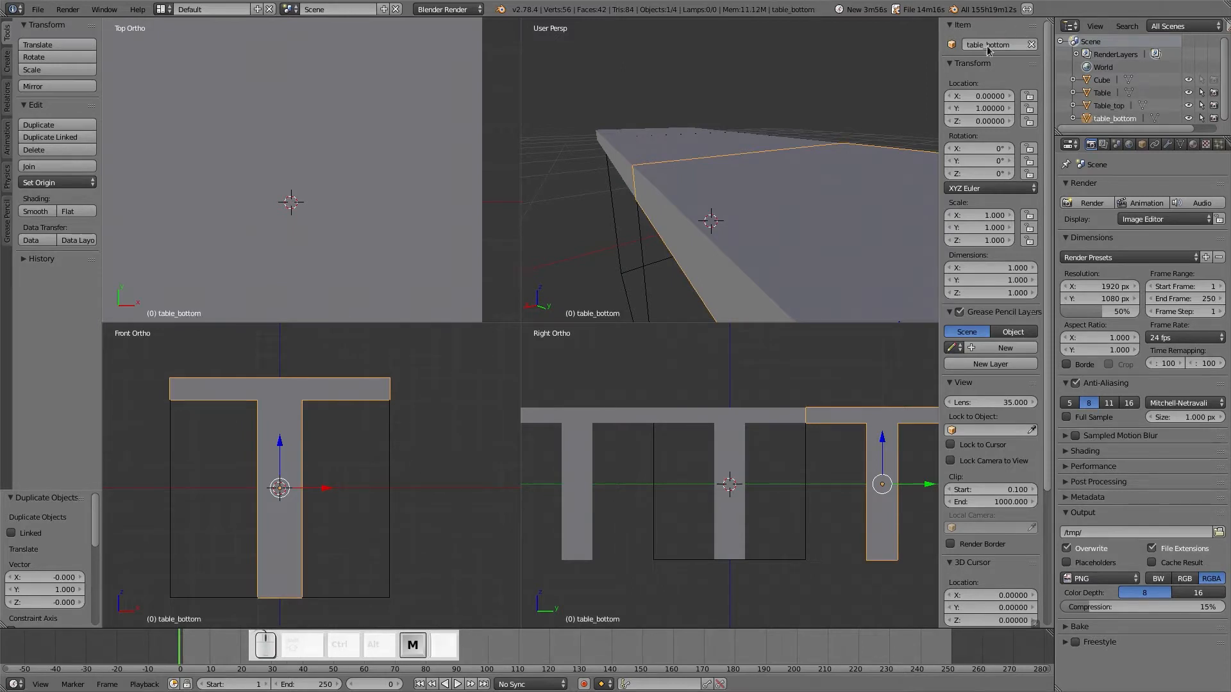
- Go through the three tables and rename the copy at Y 1 as Table_bottom, with a capital T
{"action": "middle_click_drag", "start_coordinate": [755, 215], "coordinate": [808, 218]}
{"action": "scroll", "coordinate": [645, 83], "scroll_direction": "down", "scroll_amount": 3}
{"action": "right_click", "coordinate": [710, 169]}
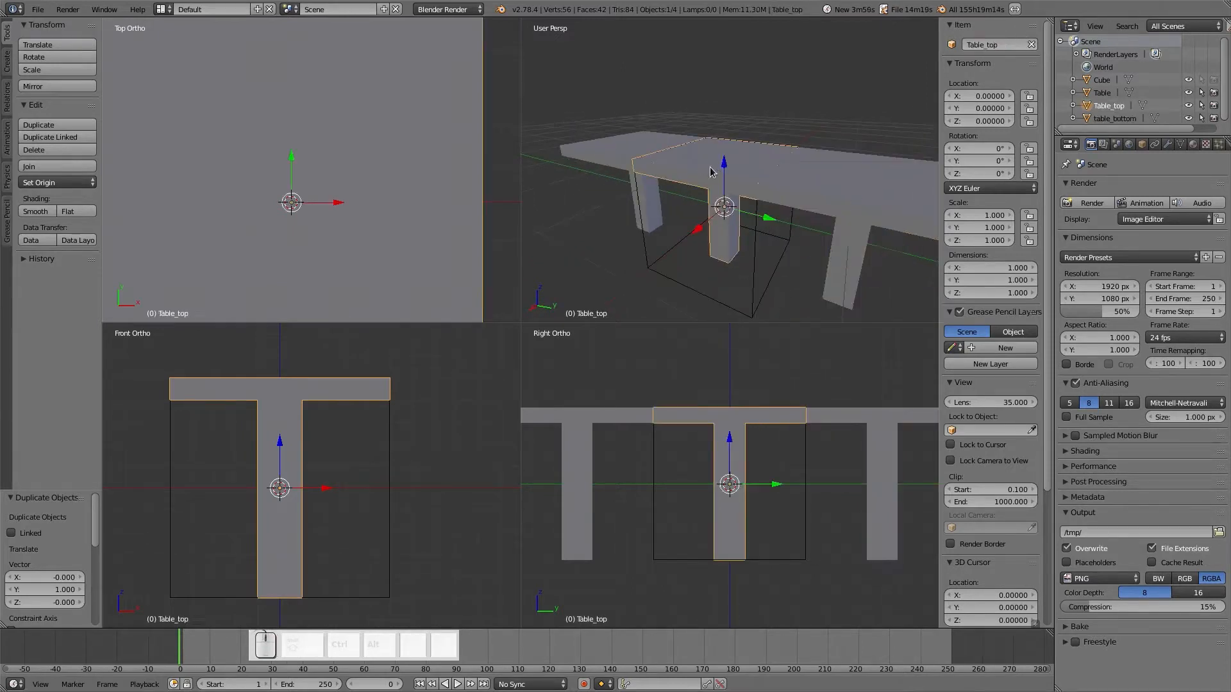
{"action": "right_click", "coordinate": [645, 145]}
{"action": "right_click", "coordinate": [878, 179]}
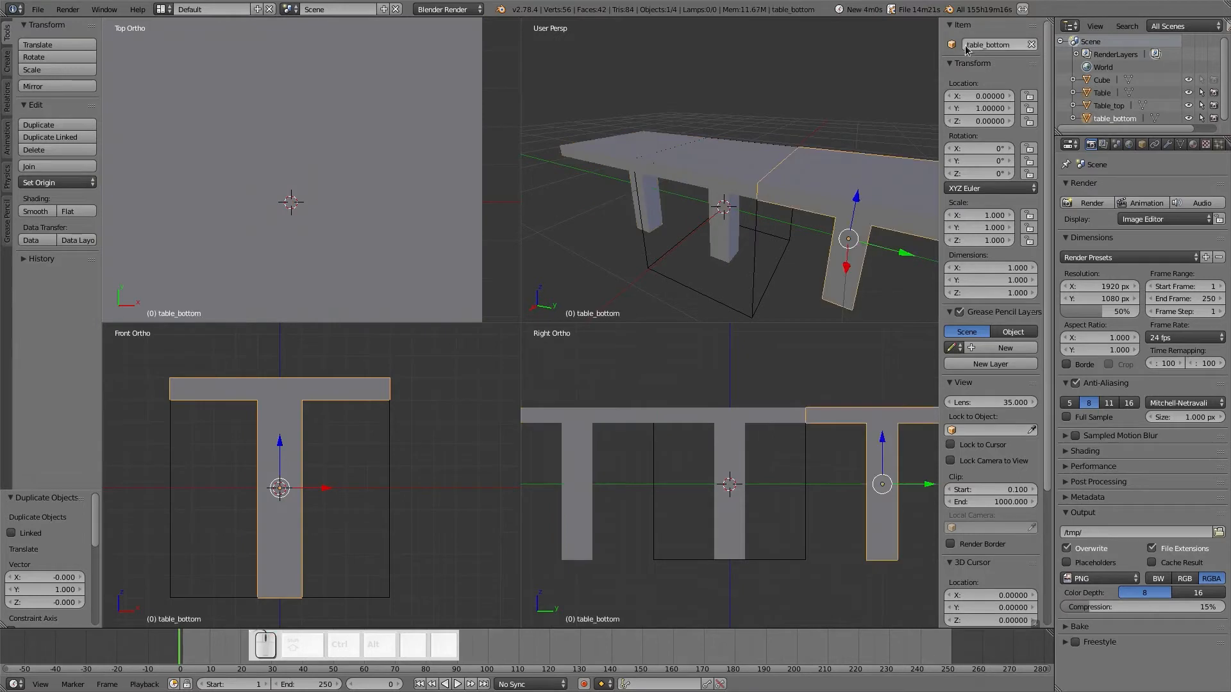
{"action": "left_click", "coordinate": [969, 46]}
{"action": "type", "text": "Table_bottom"}
{"action": "key", "text": "Return"}
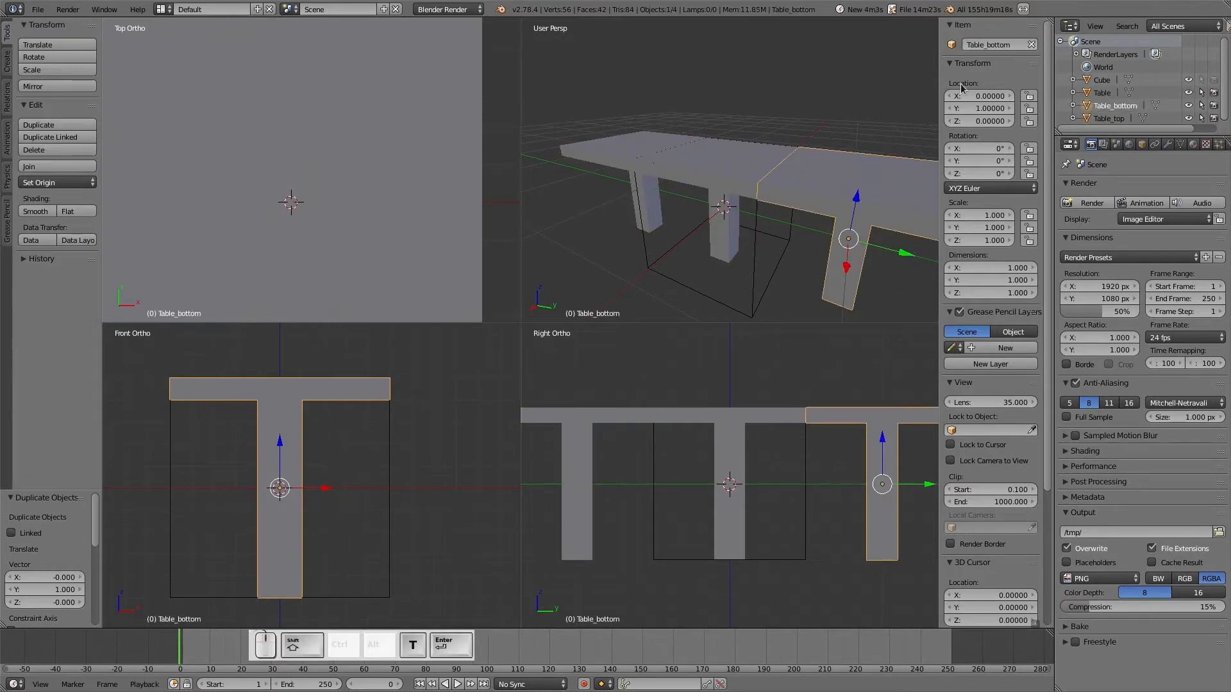
- Delete the leg's vertices from the central Table_top mesh, keeping only the tabletop slab, and return to object mode
{"action": "right_click", "coordinate": [725, 193]}
{"action": "key", "text": "Tab"}
{"action": "left_click", "coordinate": [833, 200]}
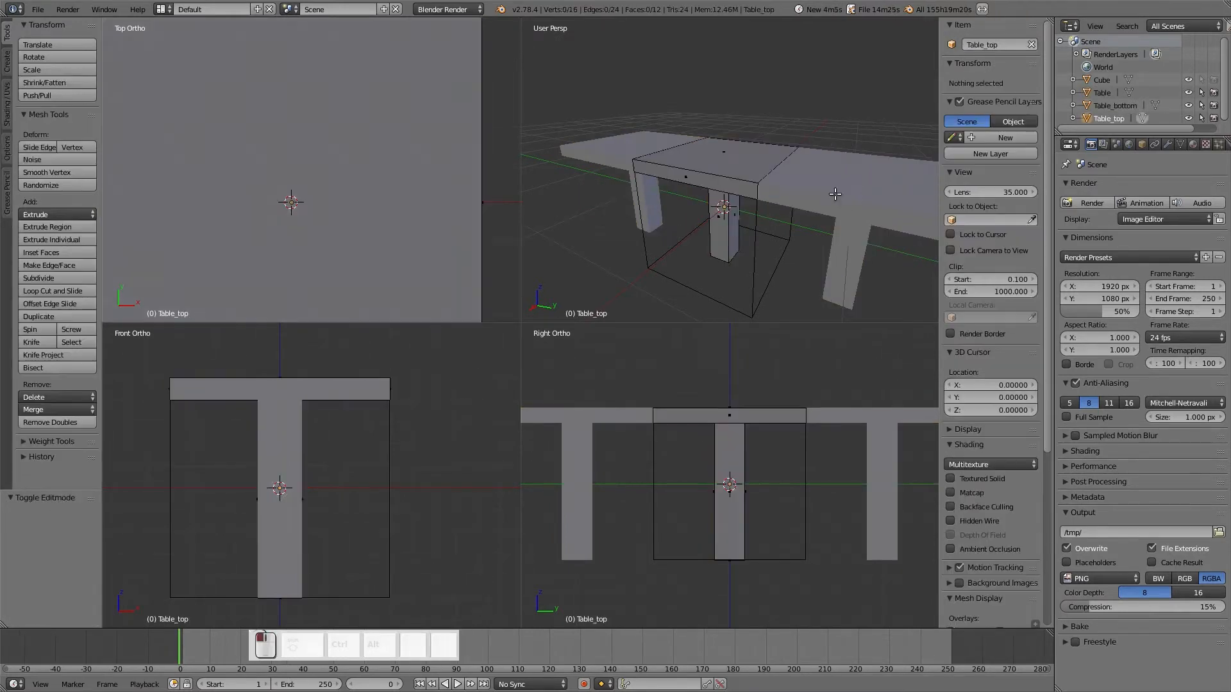
{"action": "right_click", "coordinate": [739, 155]}
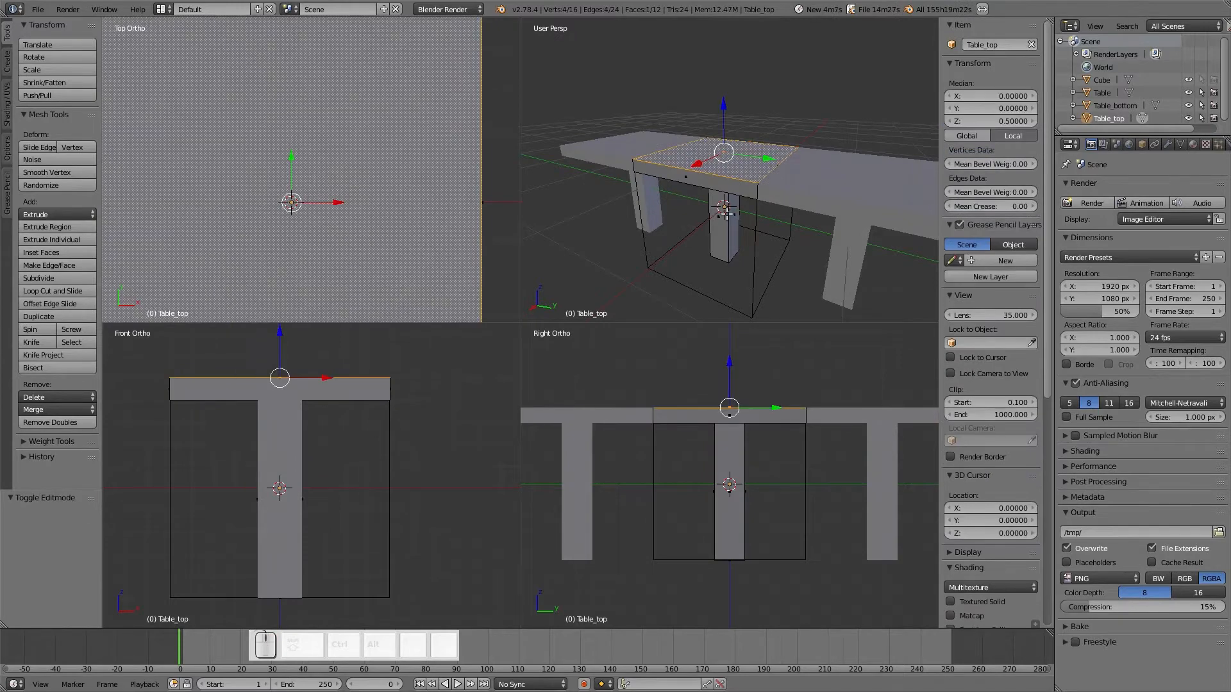
{"action": "right_click", "coordinate": [726, 222]}
{"action": "key", "text": "ctrl+KP_Add"}
{"action": "key", "text": "ctrl+KP_Add"}
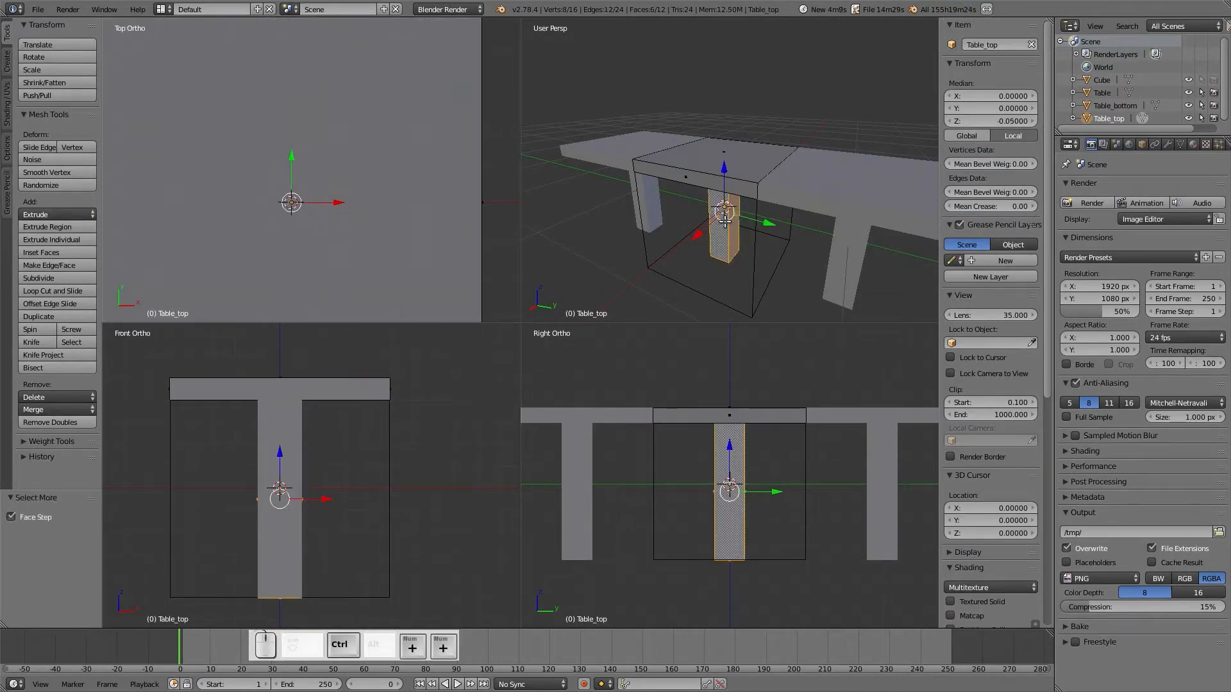
{"action": "key", "text": "x"}
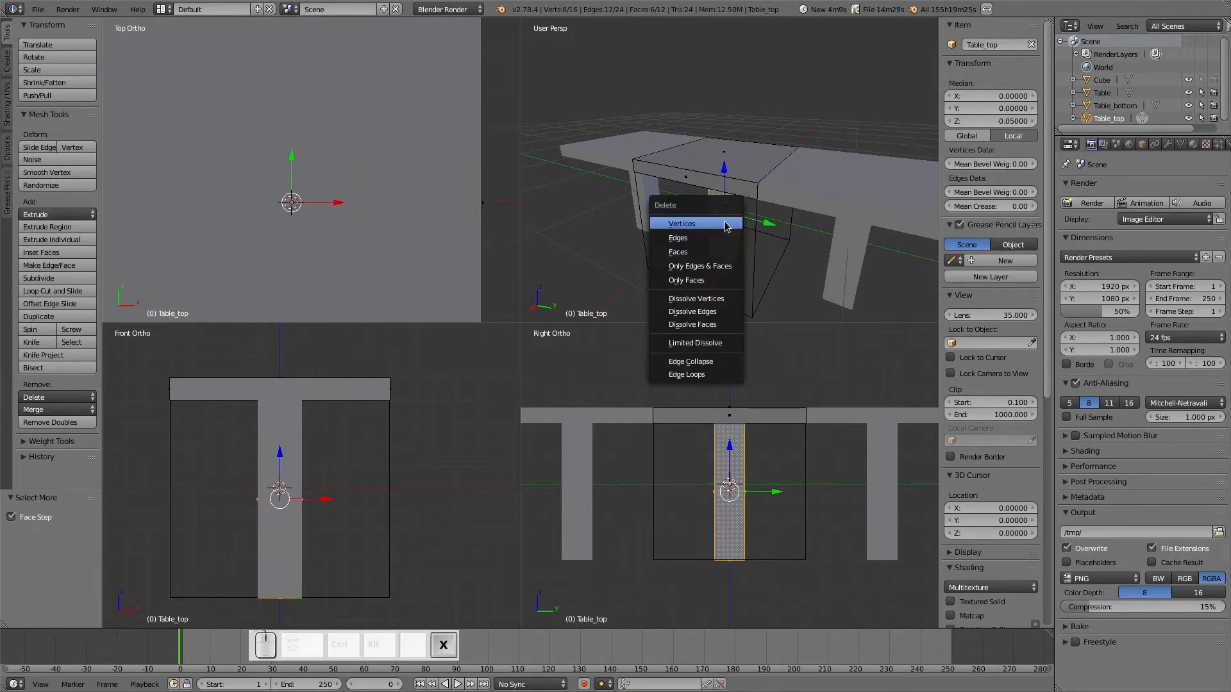
{"action": "left_click", "coordinate": [705, 225]}
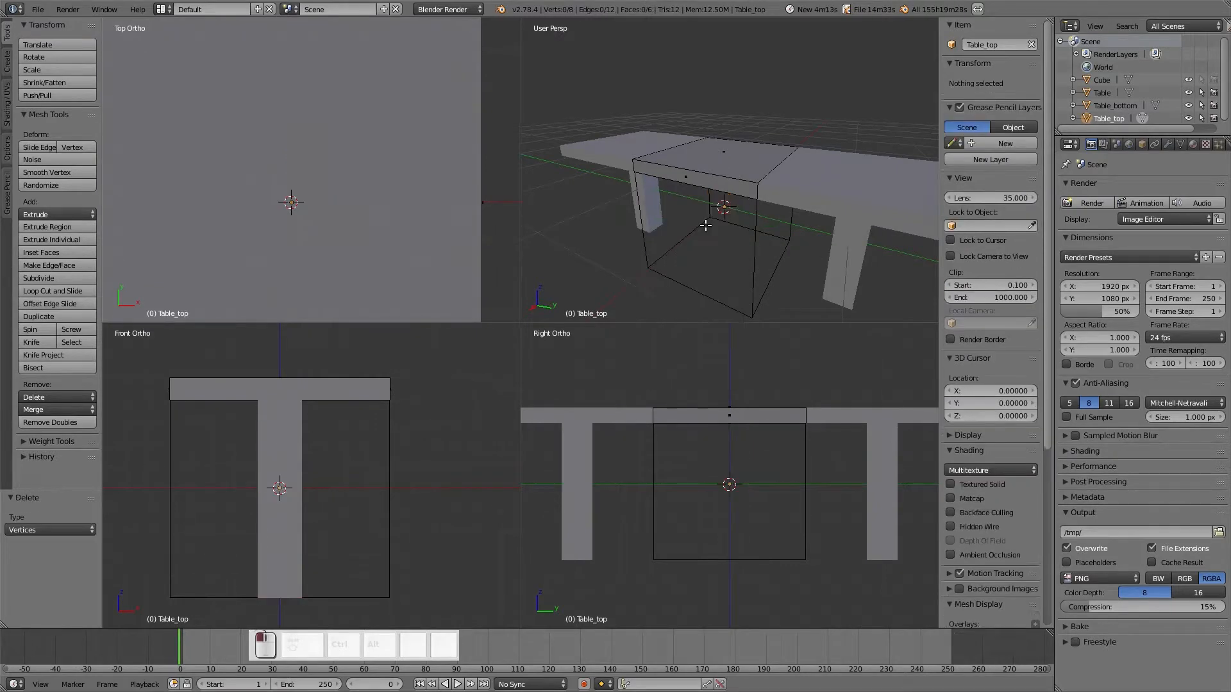
{"action": "key", "text": "Tab"}
{"action": "left_click", "coordinate": [602, 227]}
- Delete the tabletop slab's vertices from the Table_bottom mesh, keeping only its leg, and return to object mode
{"action": "right_click", "coordinate": [850, 269]}
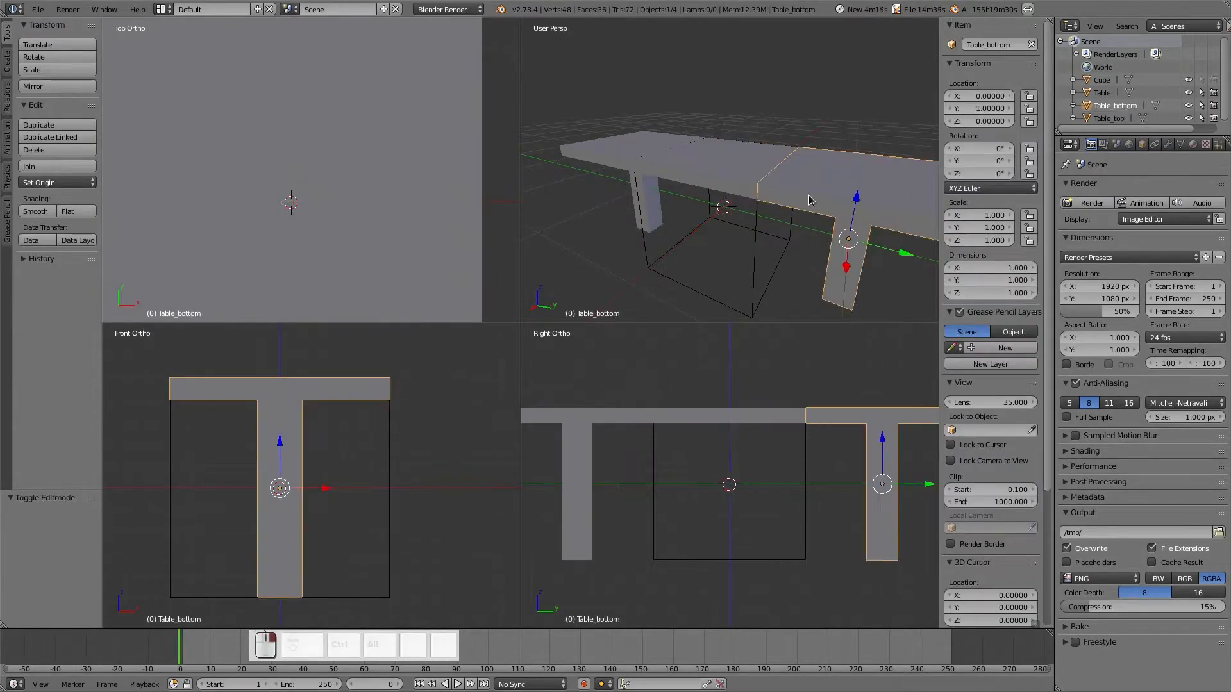
{"action": "key", "text": "Tab"}
{"action": "left_click", "coordinate": [891, 198]}
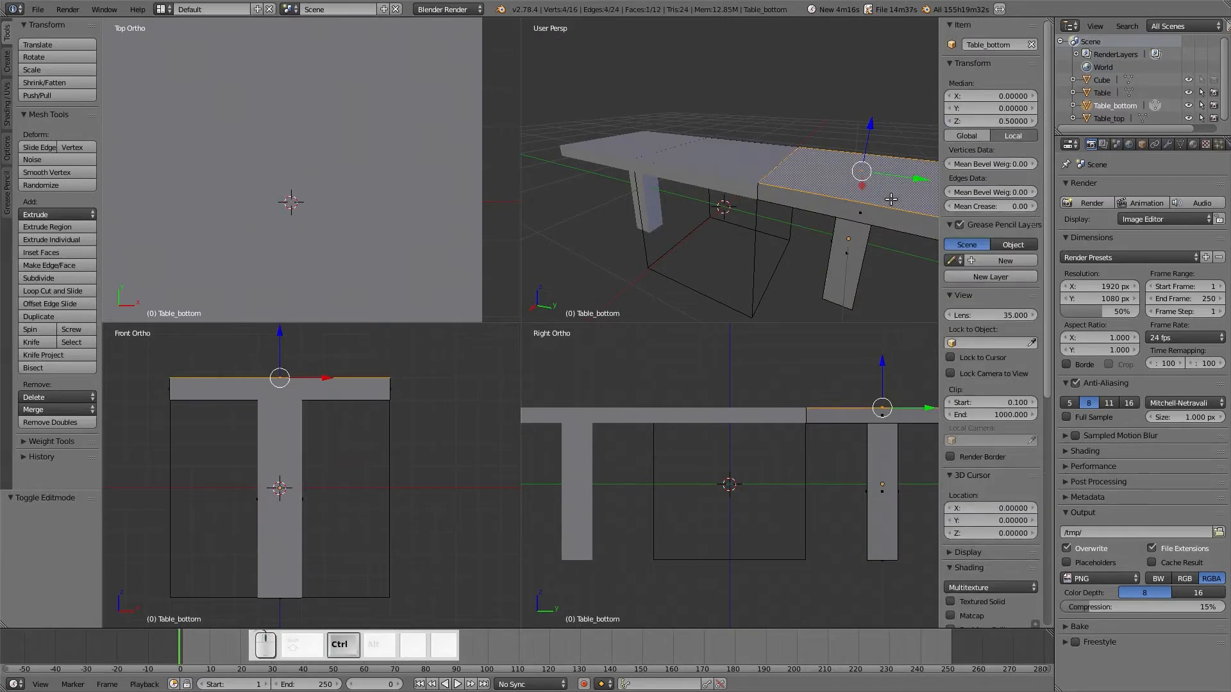
{"action": "key", "text": "ctrl+KP_Add"}
{"action": "key", "text": "ctrl+KP_Add"}
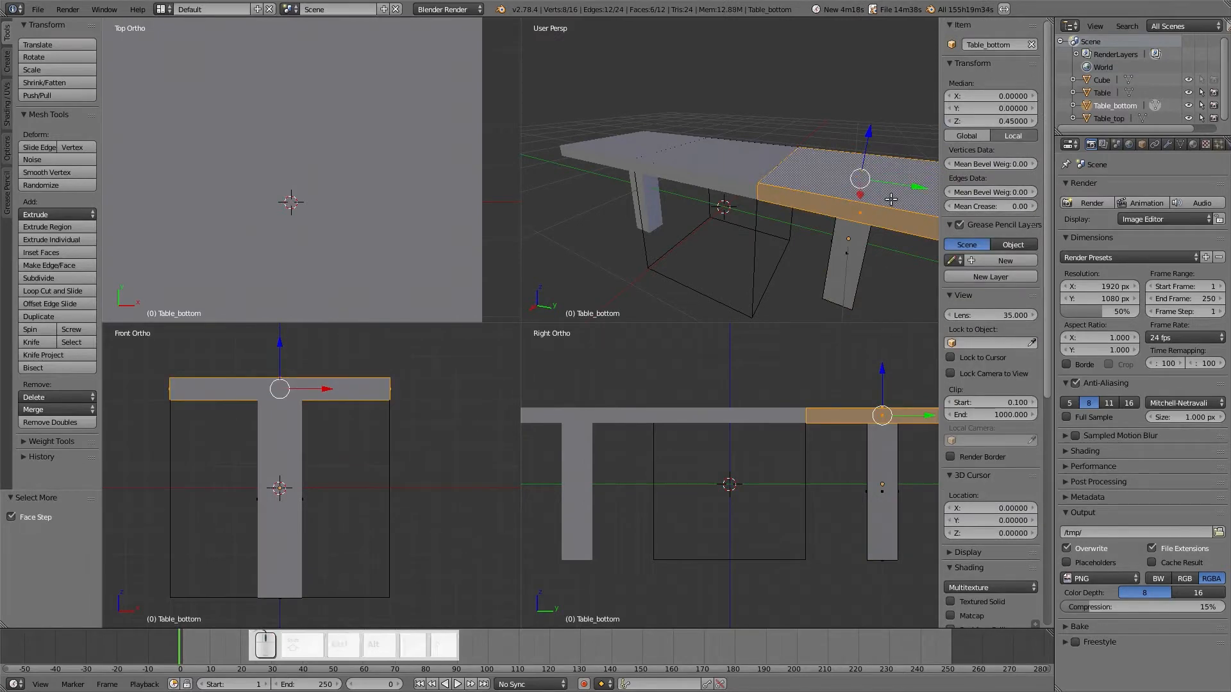
{"action": "key", "text": "x"}
{"action": "left_click", "coordinate": [891, 200]}
{"action": "key", "text": "Tab"}
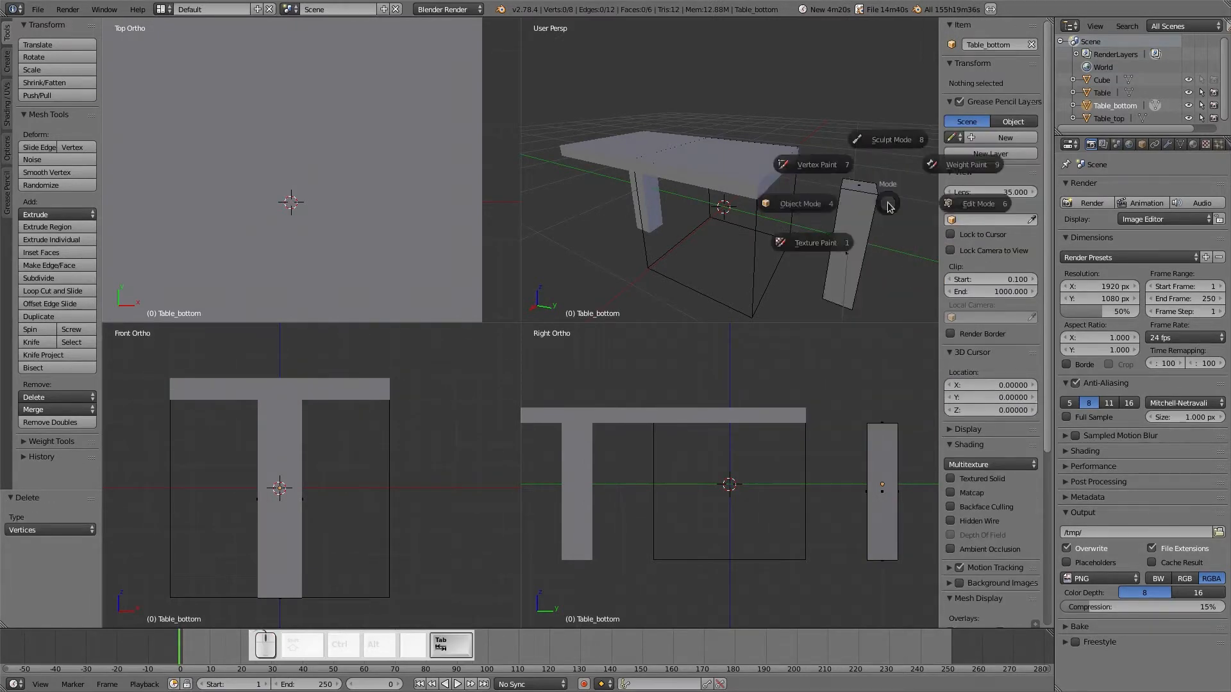
{"action": "left_click", "coordinate": [844, 224]}
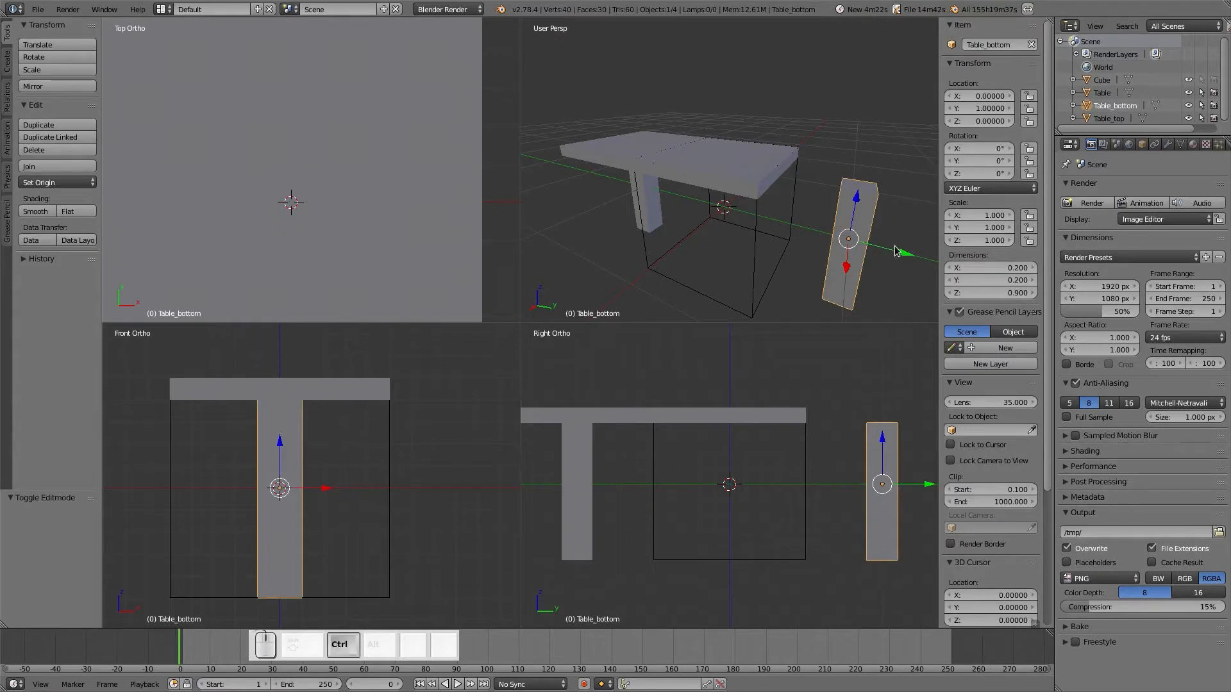
- Move Table_bottom -1 along Y so the leg sits at the centre under Table_top
{"action": "left_click_drag", "start_coordinate": [896, 252], "coordinate": [782, 246], "text": "ctrl"}
{"action": "middle_click_drag", "start_coordinate": [759, 236], "coordinate": [708, 227]}
{"action": "scroll", "coordinate": [747, 217], "scroll_direction": "up", "scroll_amount": 3}
{"action": "right_click", "coordinate": [765, 128]}
{"action": "scroll", "coordinate": [709, 228], "scroll_direction": "down", "scroll_amount": 2}
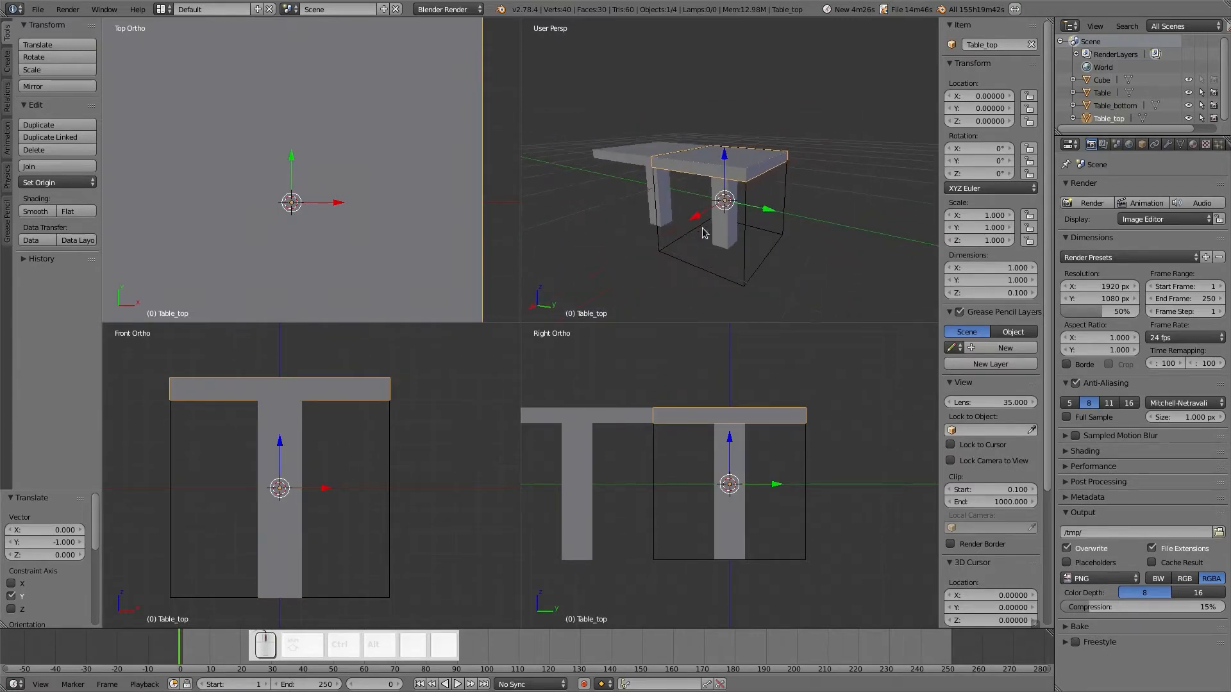
{"action": "scroll", "coordinate": [708, 235], "scroll_direction": "up", "scroll_amount": 2}
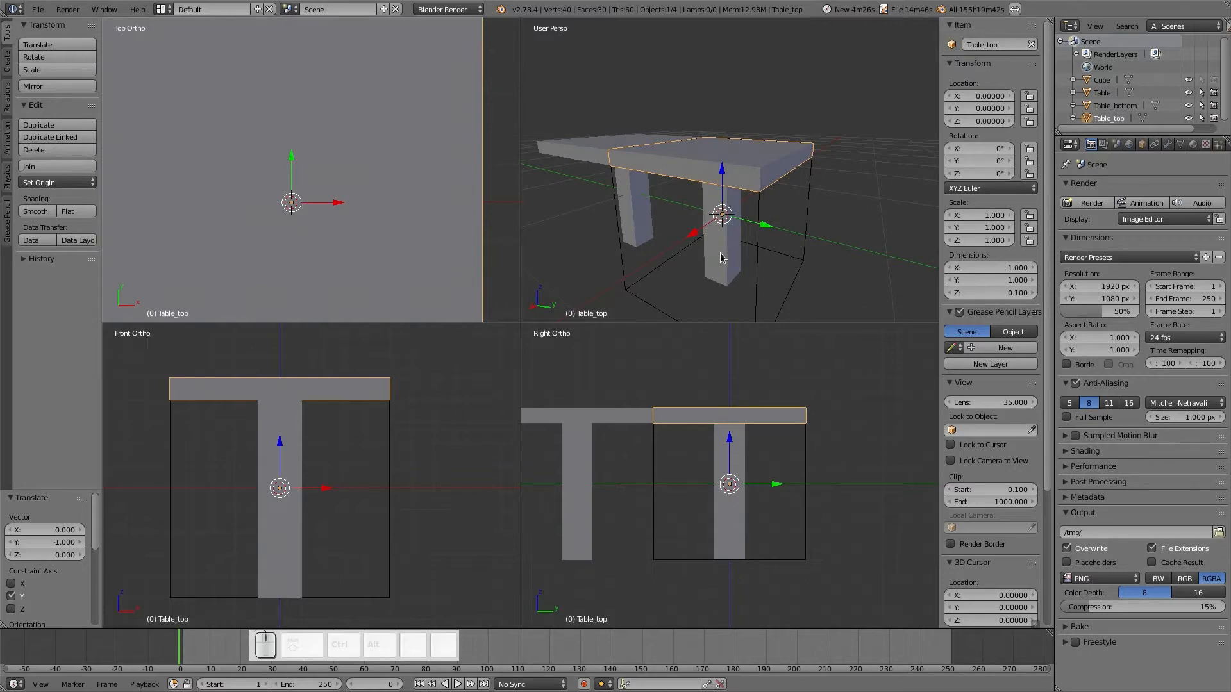
- Try lifting Table_top 0.8 along Z off the leg and return it to Z 0
{"action": "right_click", "coordinate": [721, 257]}
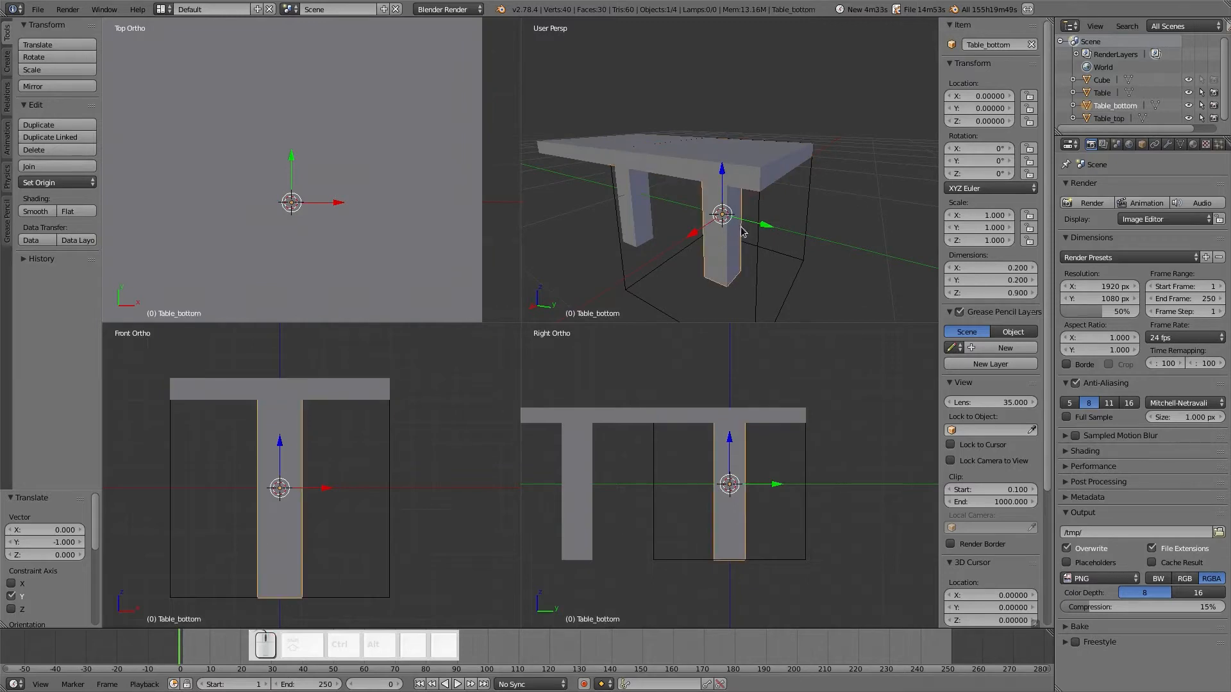
{"action": "right_click", "coordinate": [744, 178]}
{"action": "scroll", "coordinate": [760, 392], "scroll_direction": "down", "scroll_amount": 3}
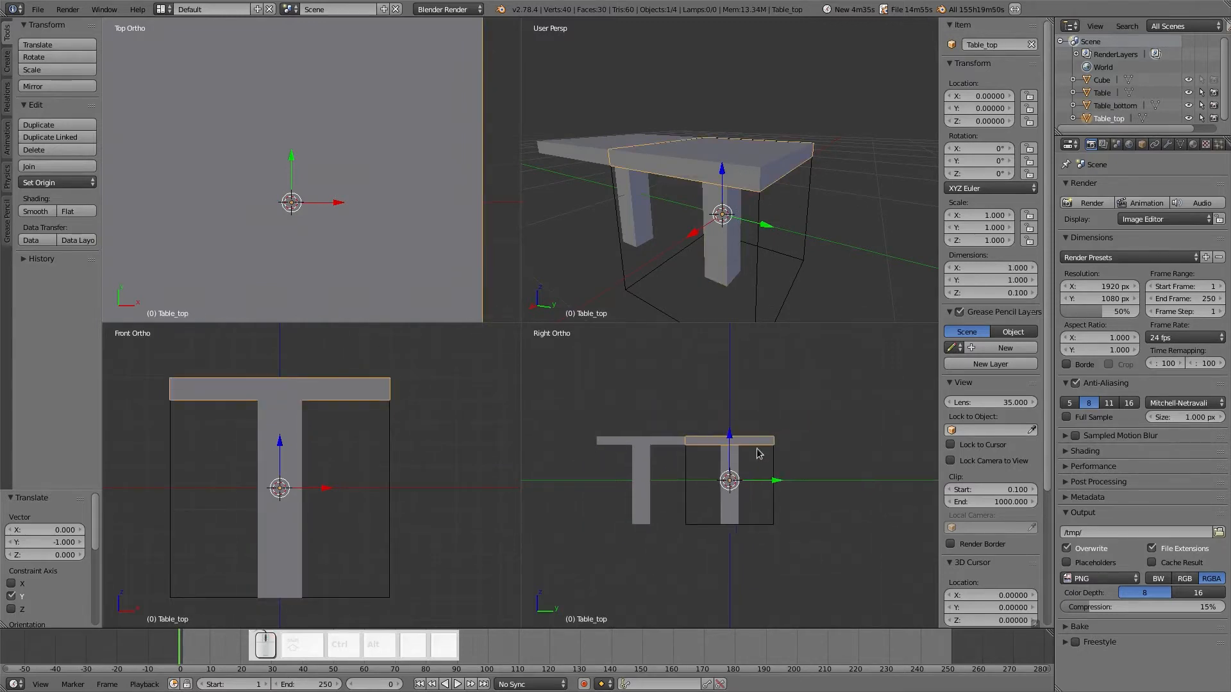
{"action": "left_click_drag", "start_coordinate": [728, 441], "coordinate": [743, 370], "text": "ctrl"}
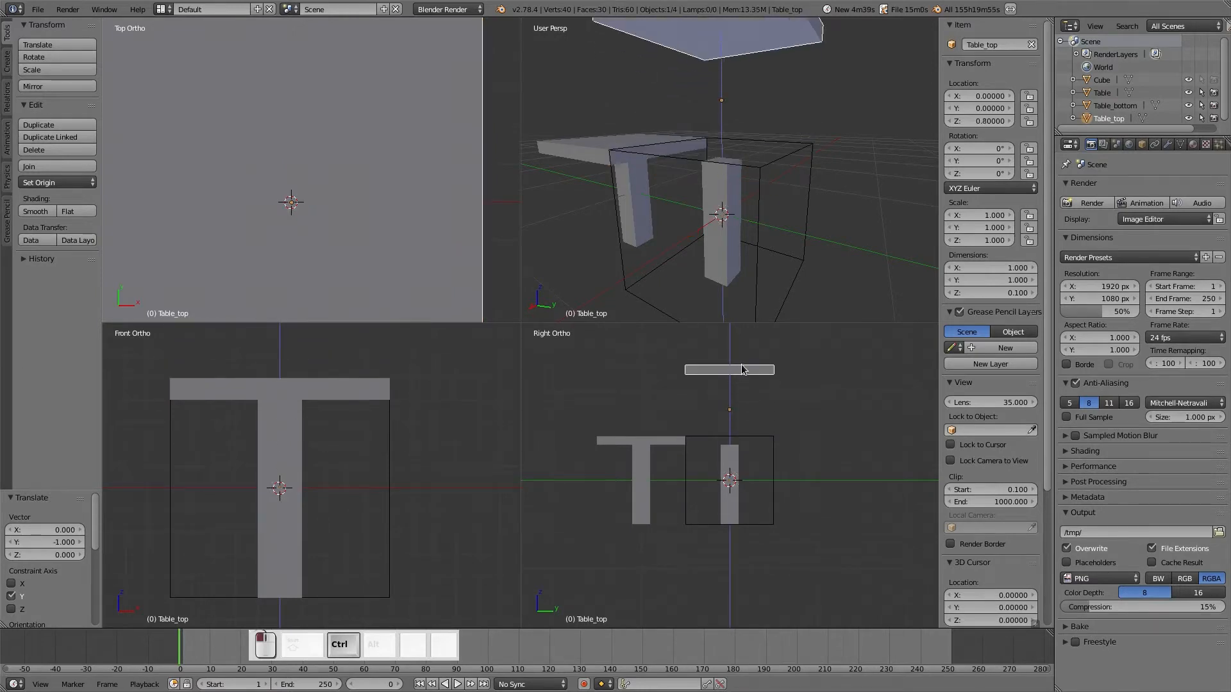
{"action": "left_click_drag", "start_coordinate": [742, 370], "coordinate": [745, 440], "text": "ctrl"}
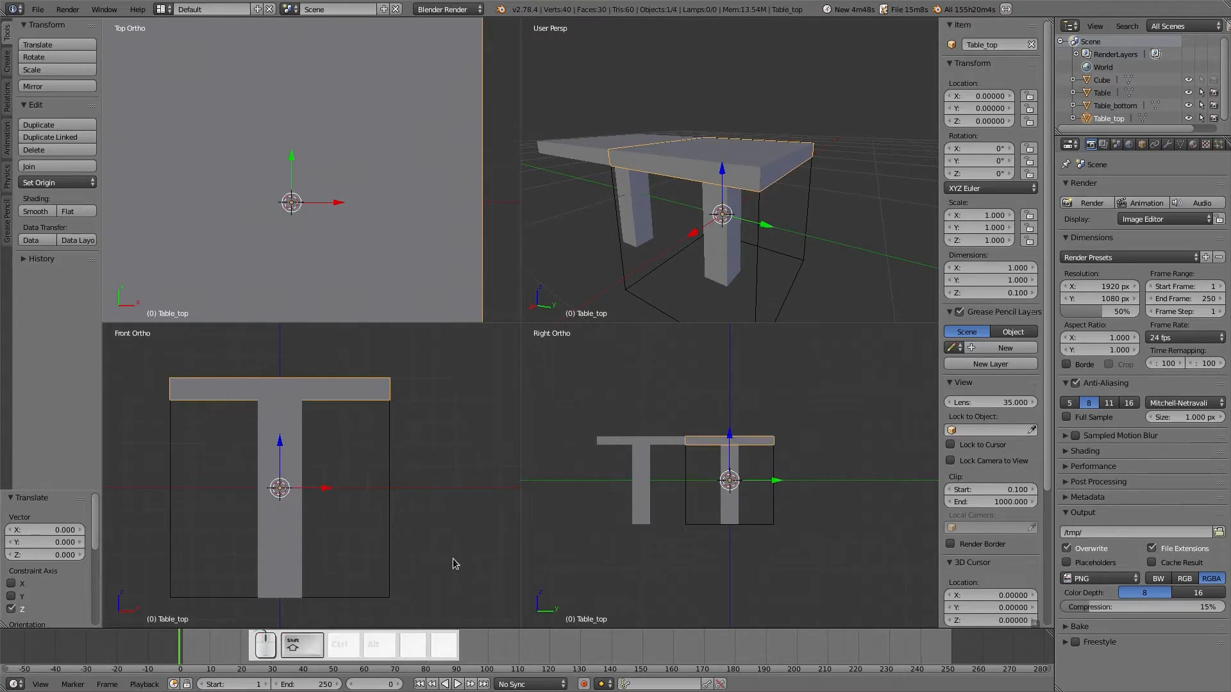
{"action": "key", "text": "shift+s"}
{"action": "right_click", "coordinate": [173, 630]}
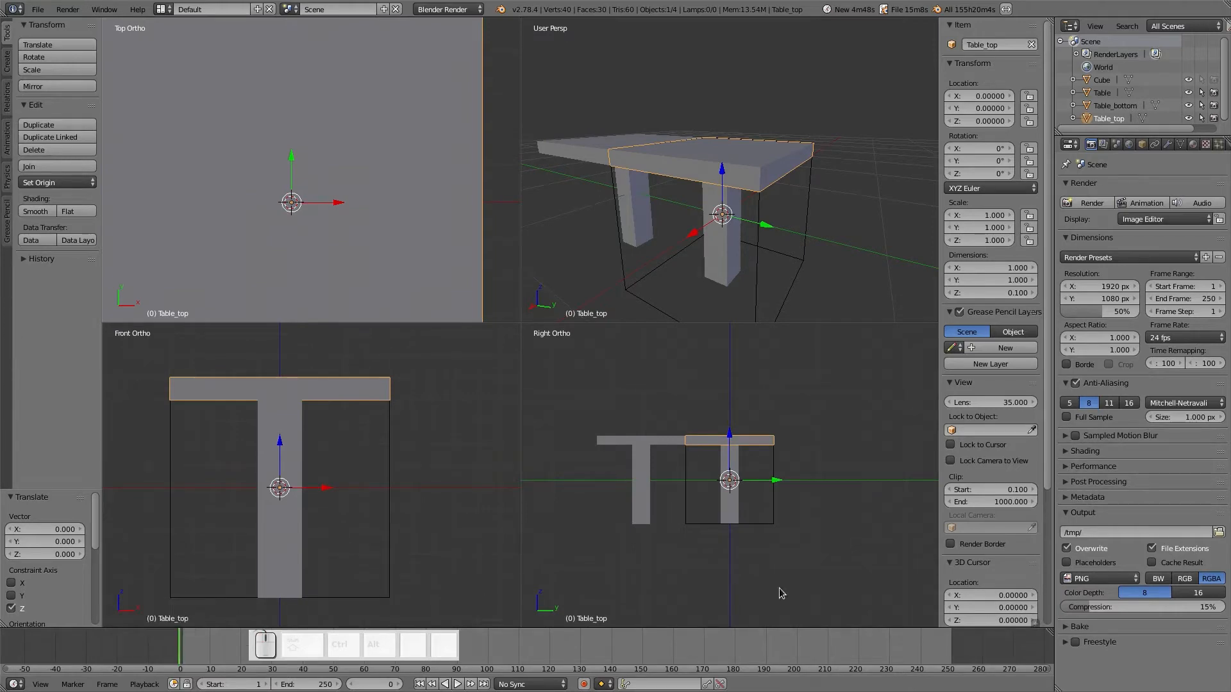
{"action": "left_click", "coordinate": [800, 595]}
{"action": "key", "text": "shift+space"}
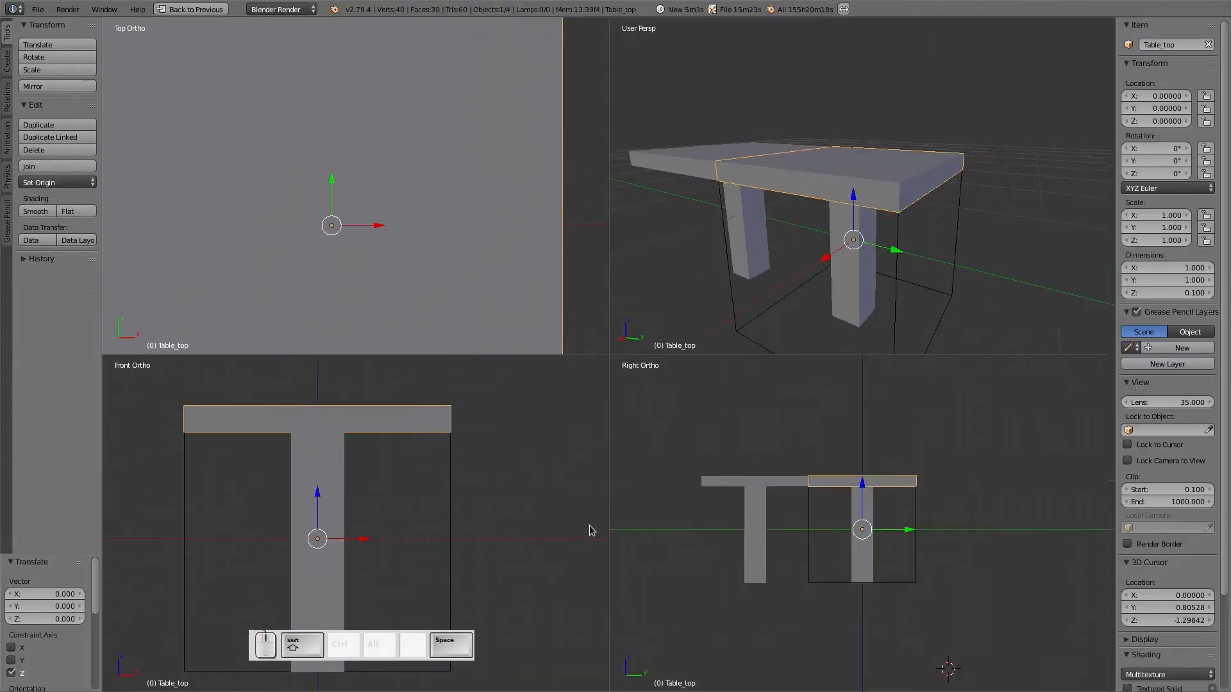
{"action": "key", "text": "shift+space"}
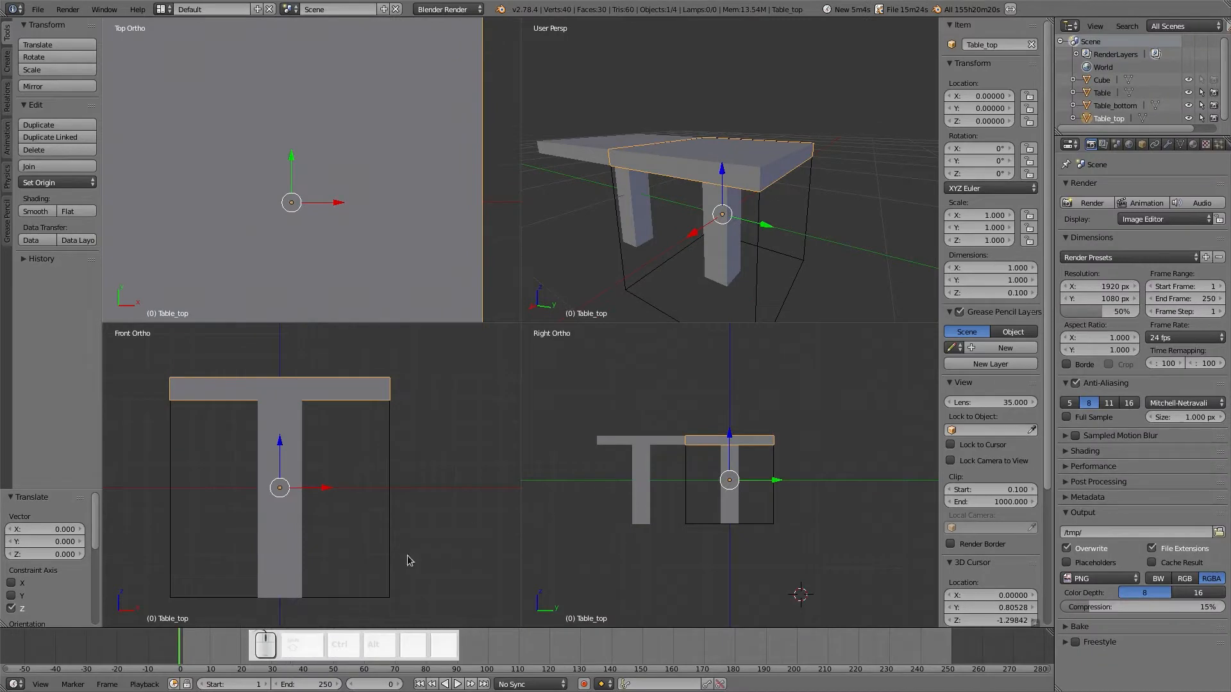
{"action": "right_click", "coordinate": [119, 628]}
{"action": "left_click", "coordinate": [118, 628]}
{"action": "scroll", "coordinate": [507, 626], "scroll_direction": "up", "scroll_amount": 1}
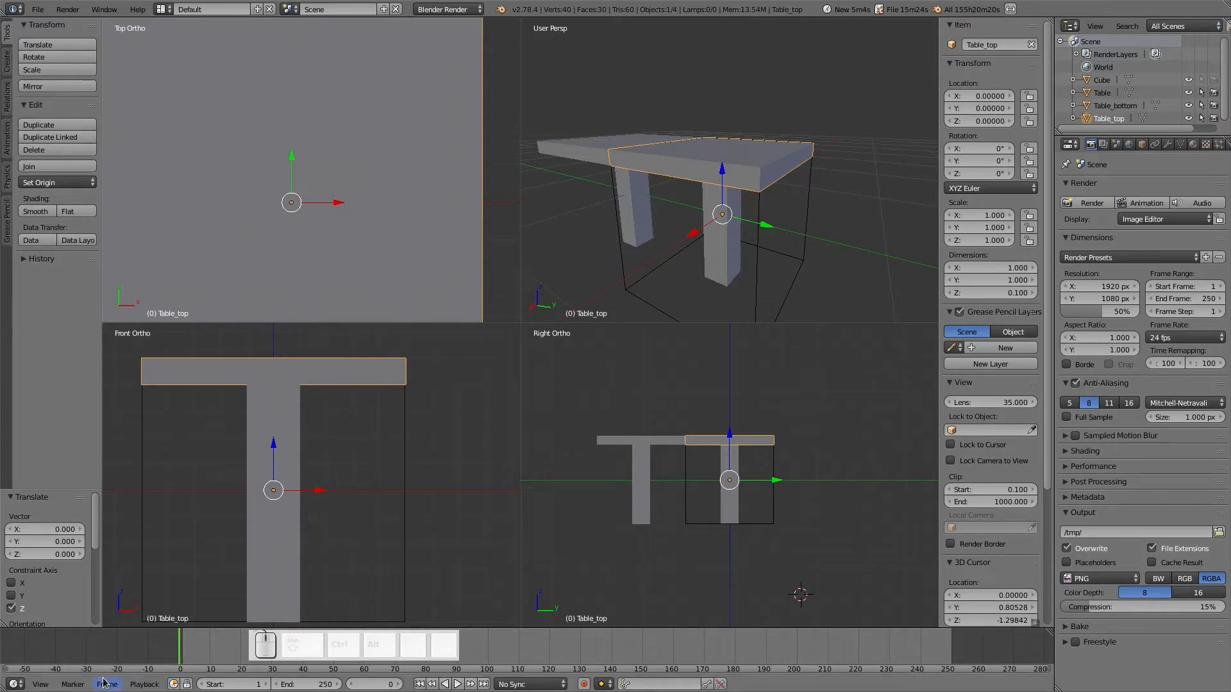
{"action": "left_click", "coordinate": [39, 684]}
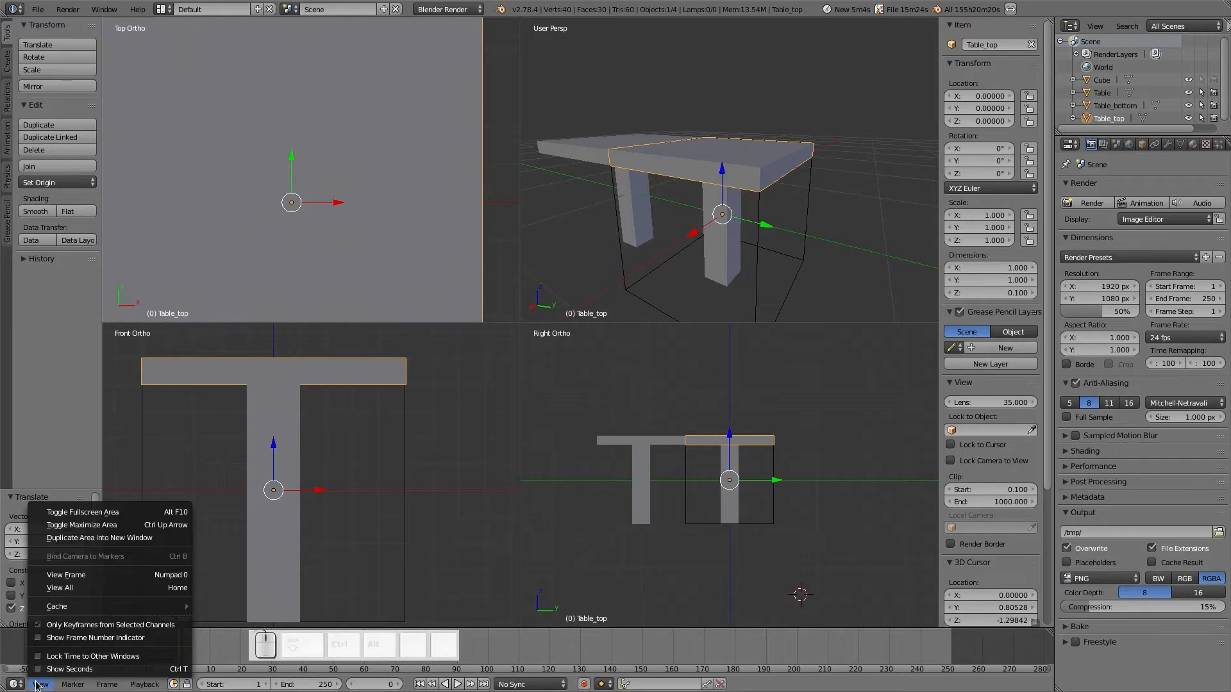
{"action": "left_click", "coordinate": [432, 574]}
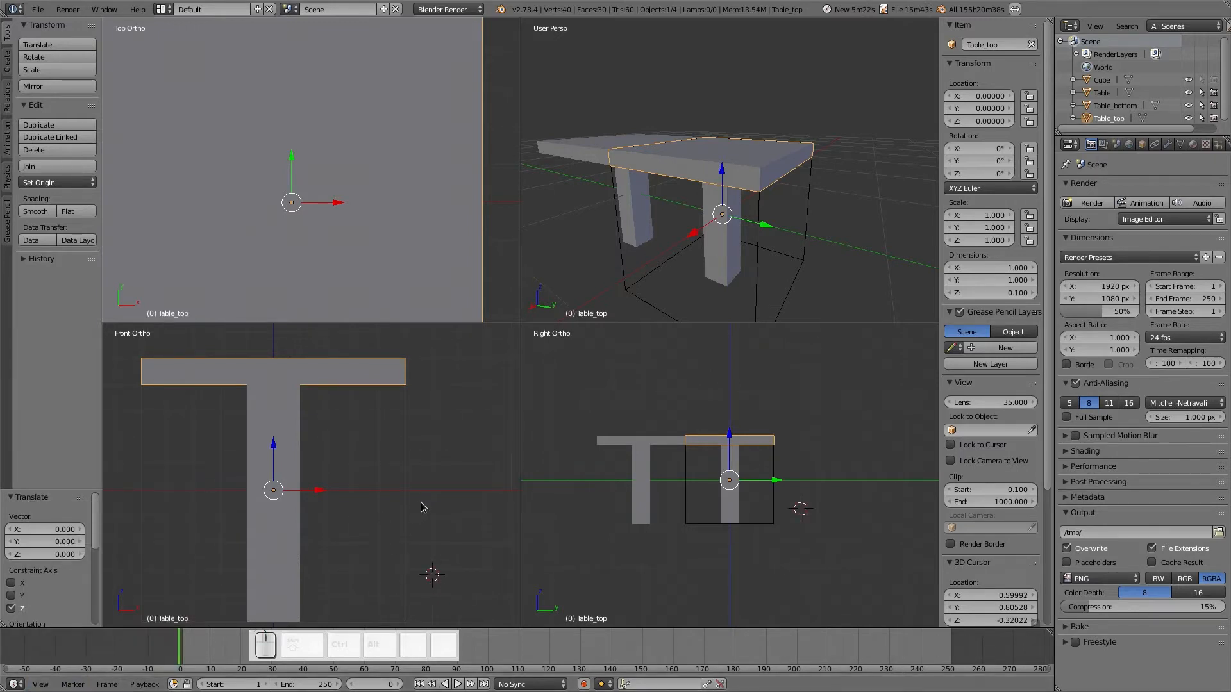
{"action": "mouse_move", "coordinate": [504, 18]}
{"action": "left_mouse_down"}
{"action": "mouse_move", "coordinate": [504, 32]}
{"action": "mouse_move", "coordinate": [506, 18]}
{"action": "left_mouse_up"}
{"action": "mouse_move", "coordinate": [480, 628]}
{"action": "left_mouse_down"}
{"action": "mouse_move", "coordinate": [497, 575]}
{"action": "mouse_move", "coordinate": [496, 634]}
{"action": "left_mouse_up"}
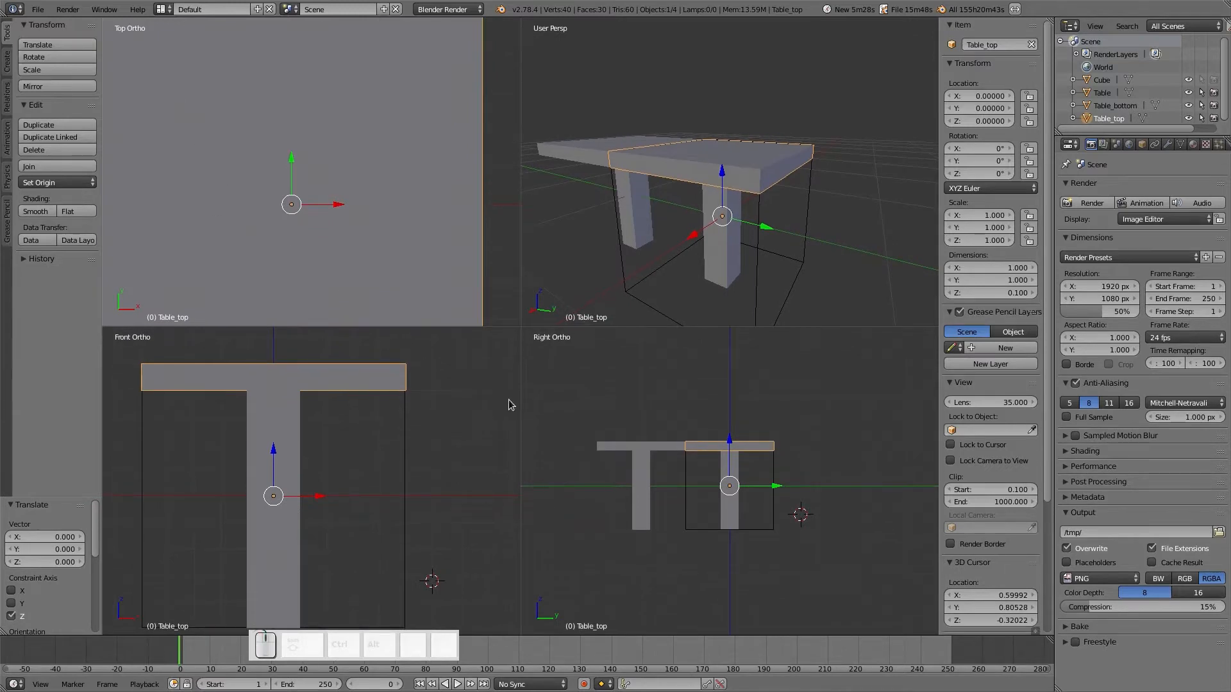
- Raise Table_top 1 along Z above the reference cube and compare it with the leg by selecting each part
{"action": "scroll", "coordinate": [730, 433], "scroll_direction": "down", "scroll_amount": 5}
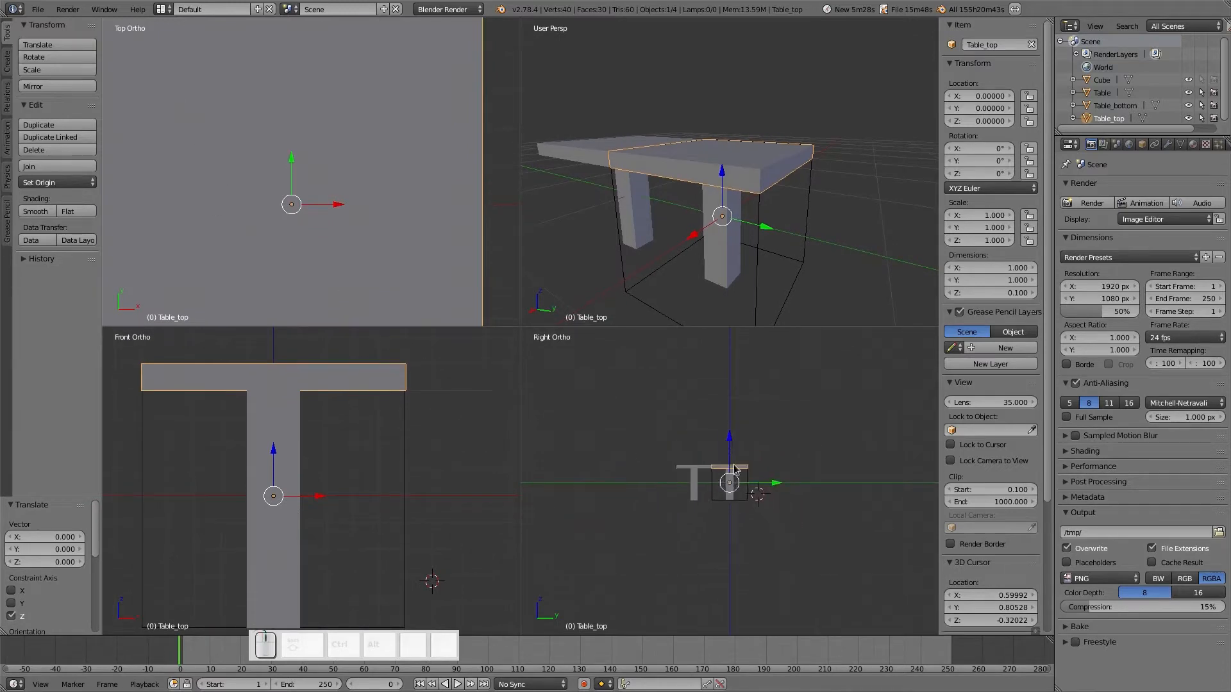
{"action": "left_click_drag", "start_coordinate": [733, 460], "coordinate": [735, 425], "text": "ctrl"}
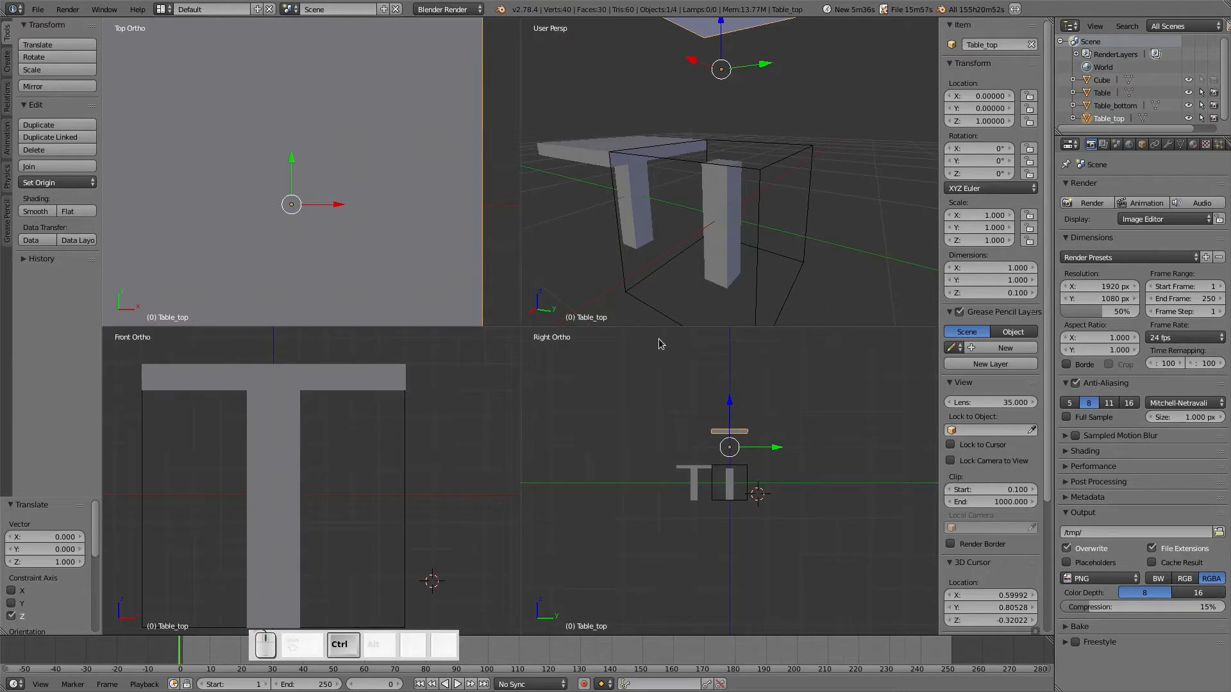
{"action": "middle_click_drag", "start_coordinate": [682, 190], "coordinate": [710, 187]}
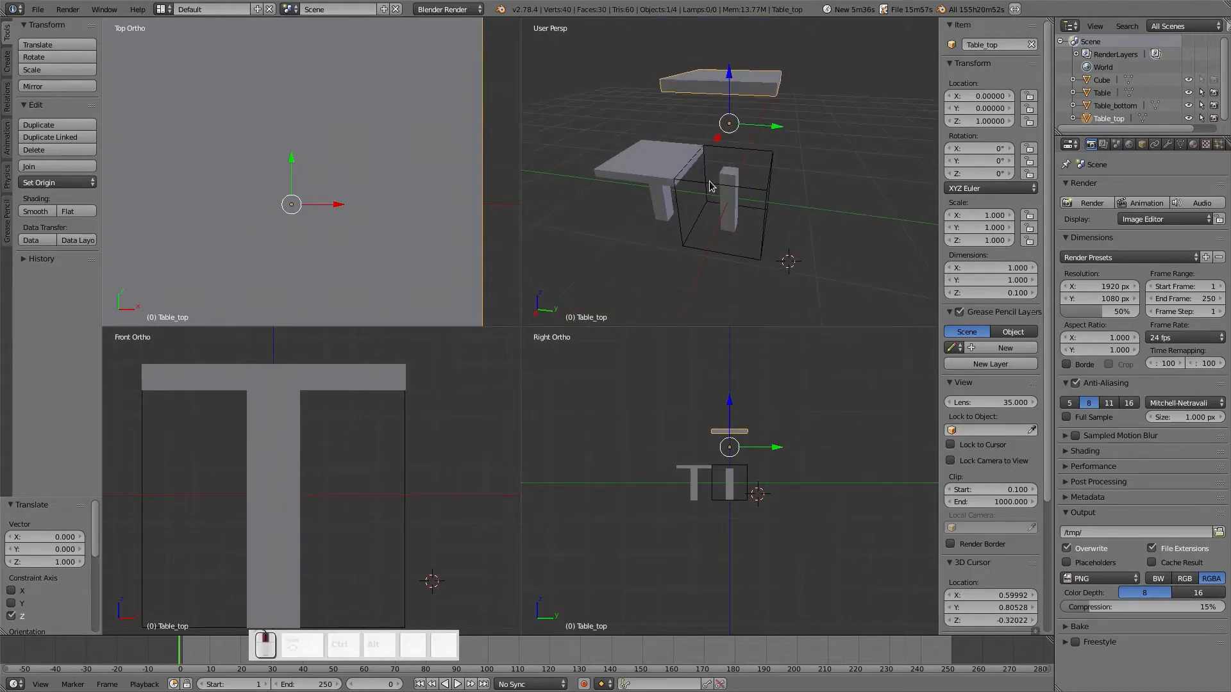
{"action": "right_click", "coordinate": [736, 206]}
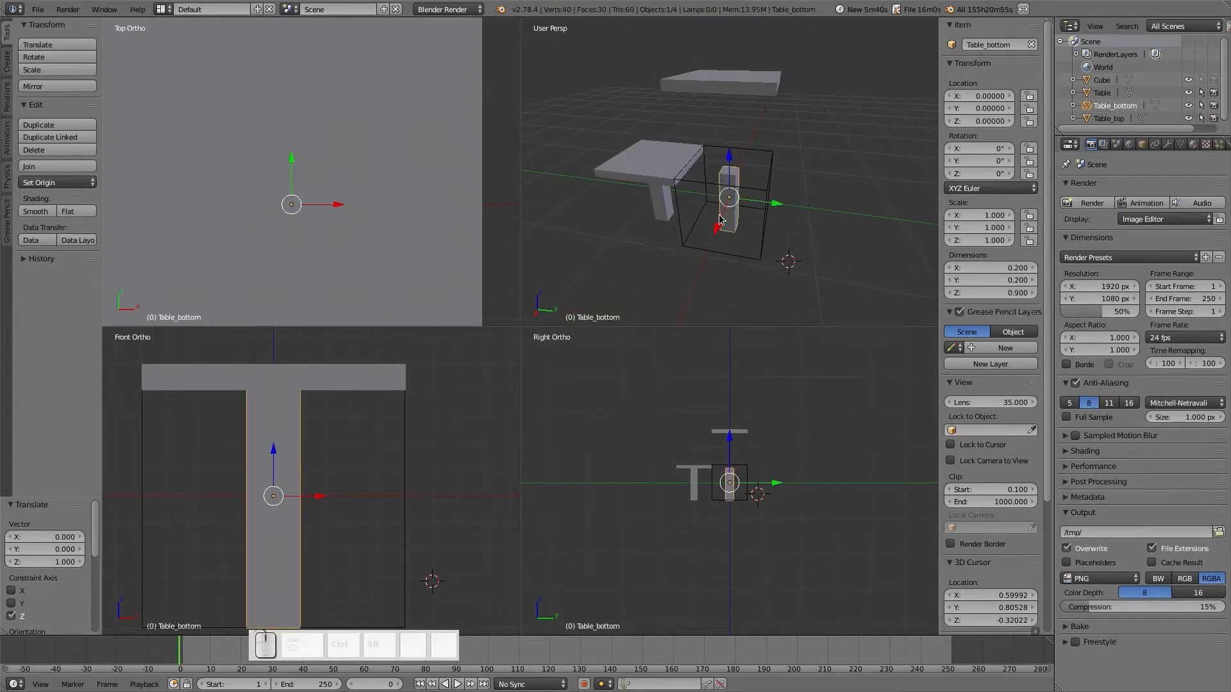
{"action": "right_click", "coordinate": [735, 83]}
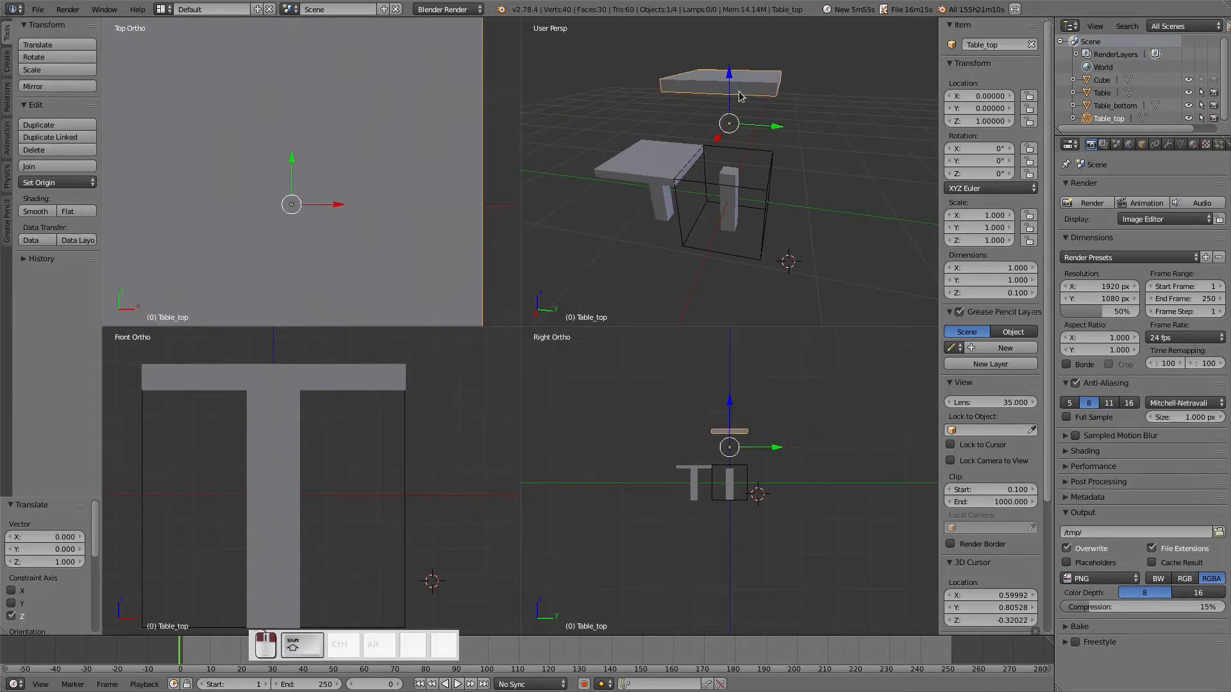
- Move Table_top down 2 along Z to Z -1, directly beneath the leg and the reference cube
{"action": "scroll", "coordinate": [738, 401], "scroll_direction": "up", "scroll_amount": 5}
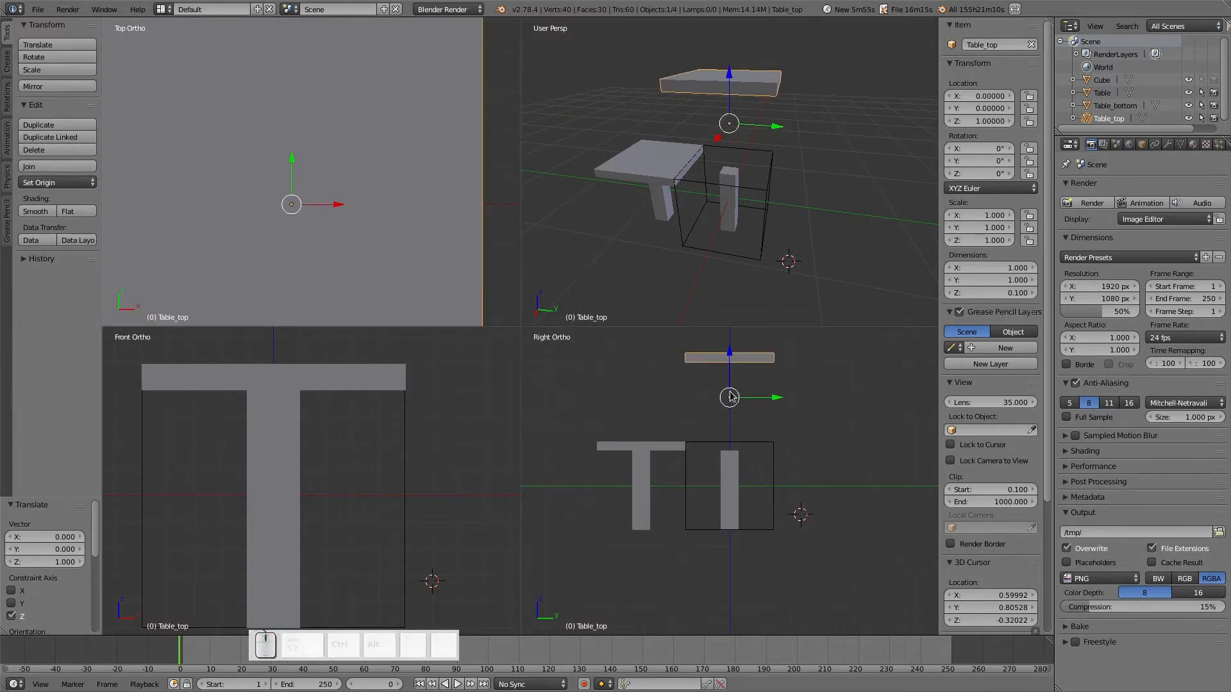
{"action": "left_click_drag", "start_coordinate": [734, 365], "coordinate": [735, 551], "text": "ctrl"}
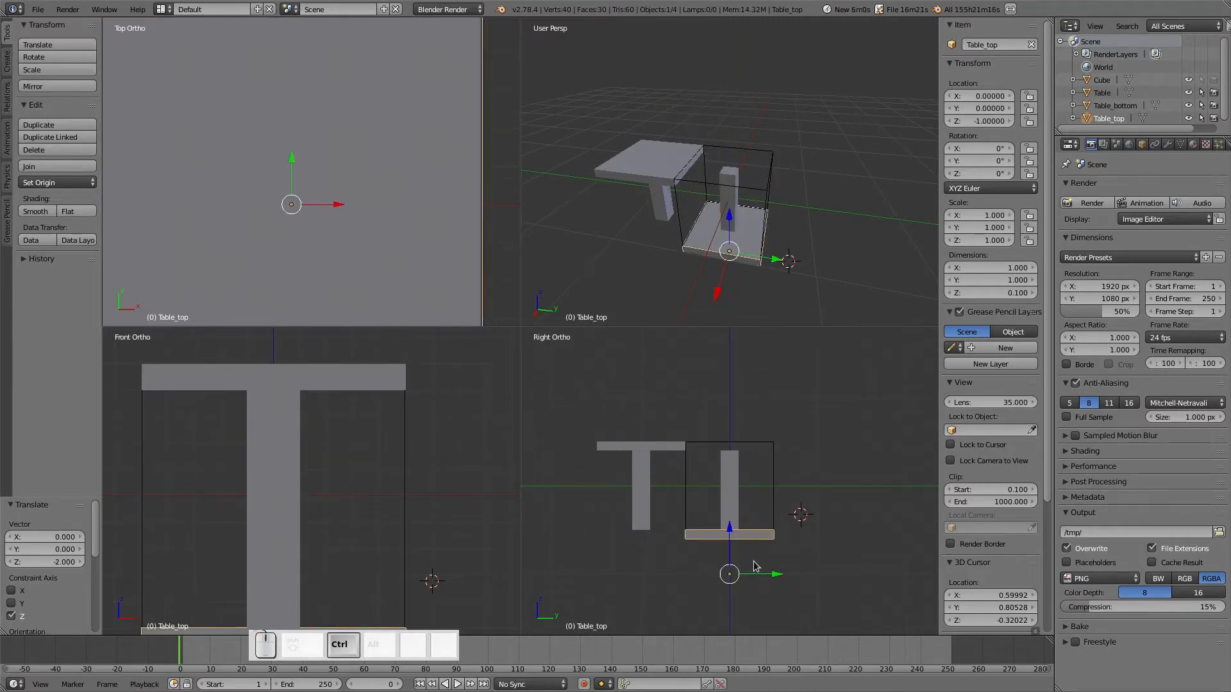
{"action": "scroll", "coordinate": [754, 569], "scroll_direction": "up", "scroll_amount": 2}
{"action": "scroll", "coordinate": [750, 574], "scroll_direction": "up", "scroll_amount": 4}
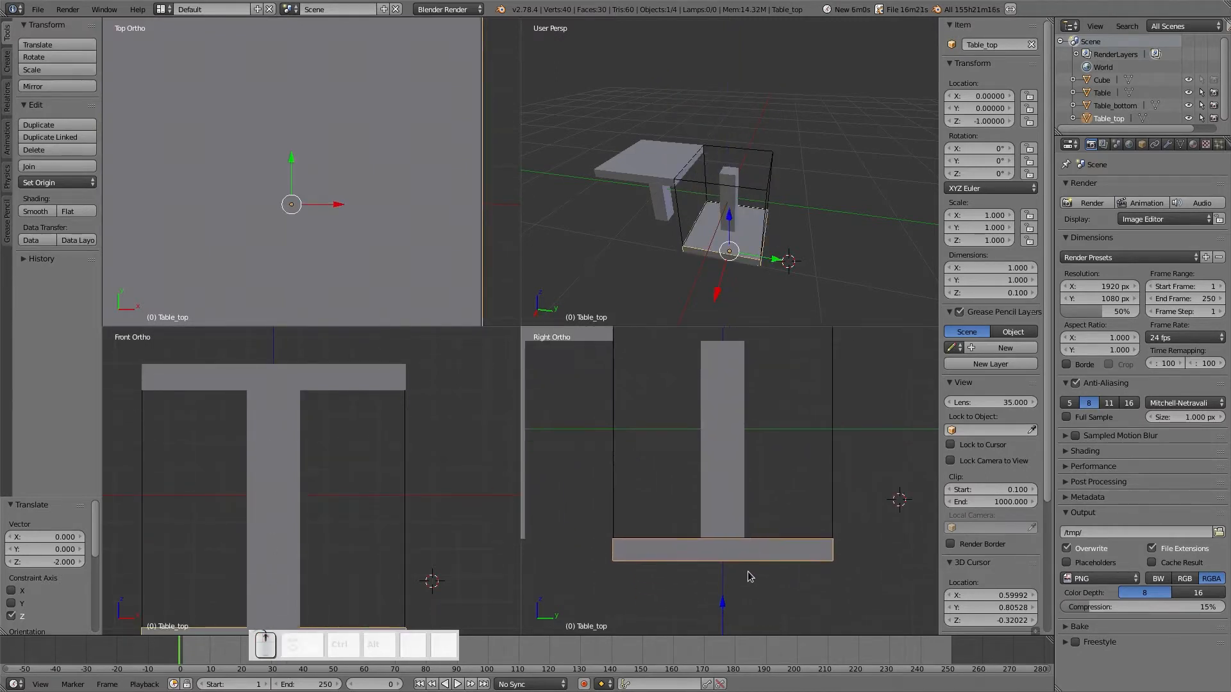
- Select Table_bottom and Table_top in turn to examine how the two parts meet at the cube's lower edge
{"action": "right_click", "coordinate": [737, 529]}
{"action": "right_click", "coordinate": [741, 549]}
{"action": "scroll", "coordinate": [742, 550], "scroll_direction": "down", "scroll_amount": 3}
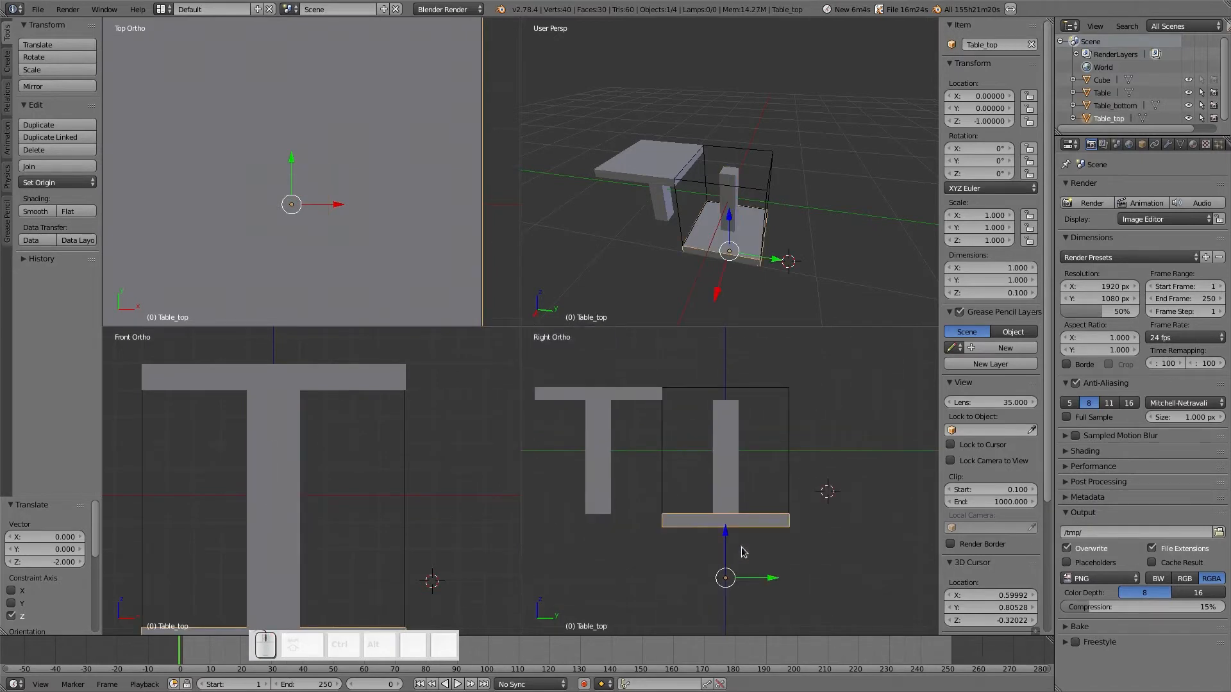
{"action": "key", "text": "a"}
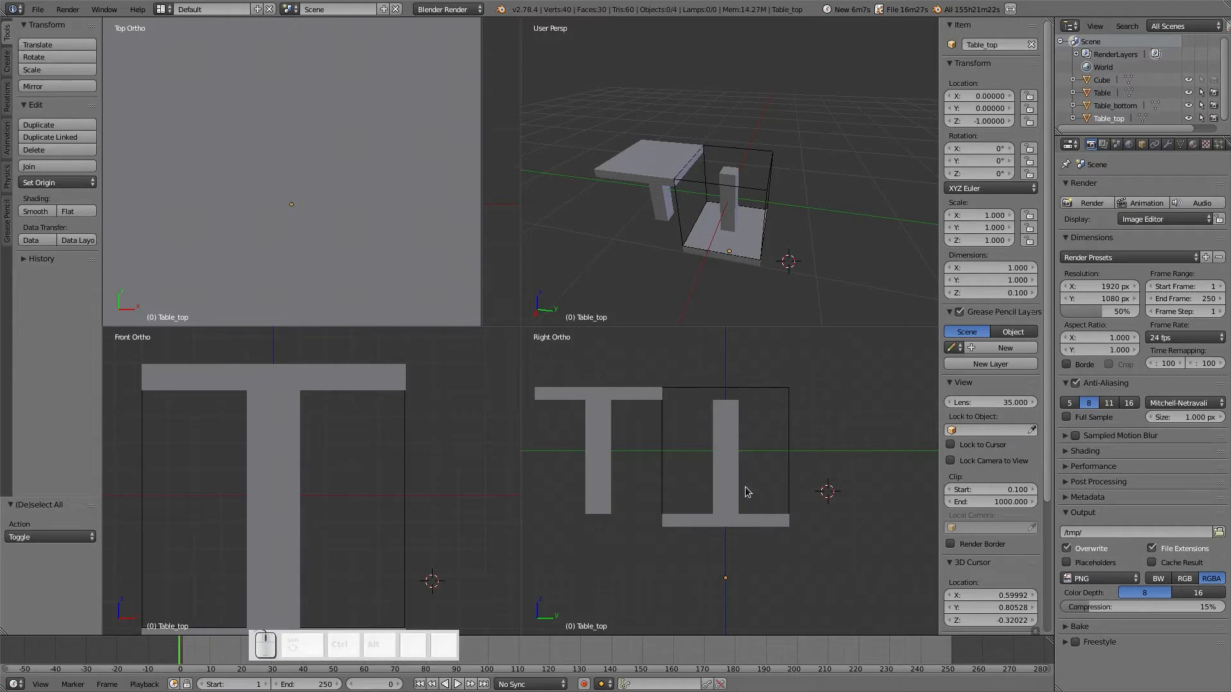
{"action": "right_click", "coordinate": [728, 459]}
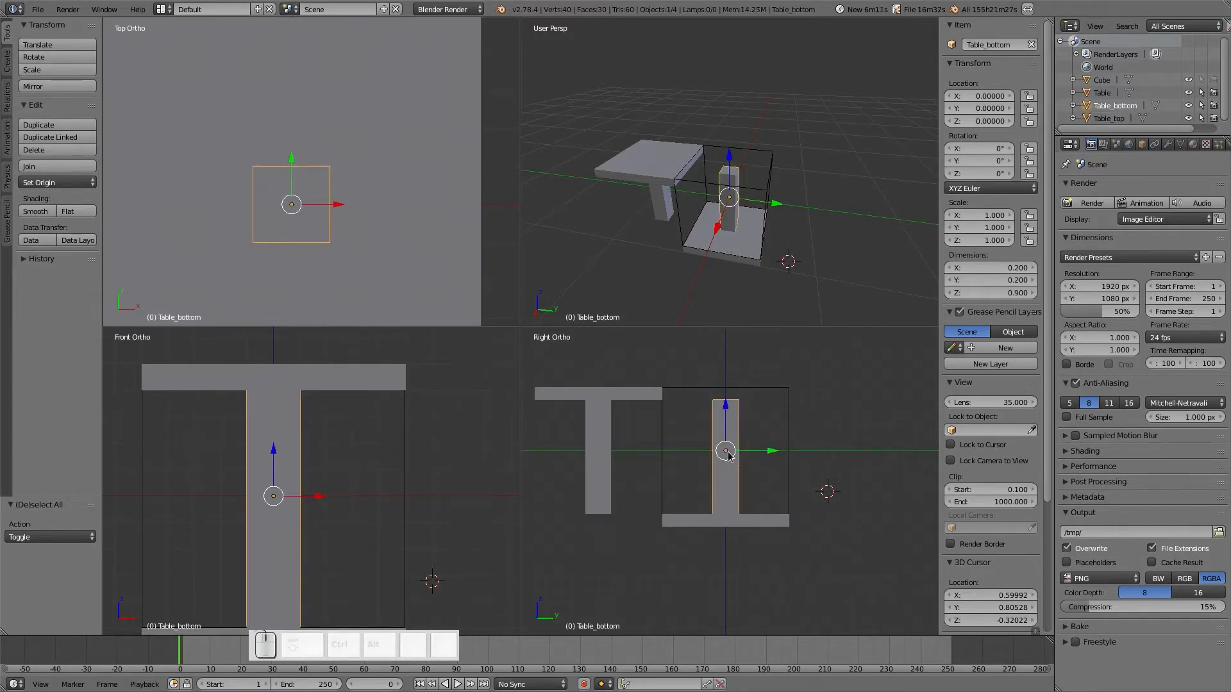
{"action": "right_click", "coordinate": [756, 527]}
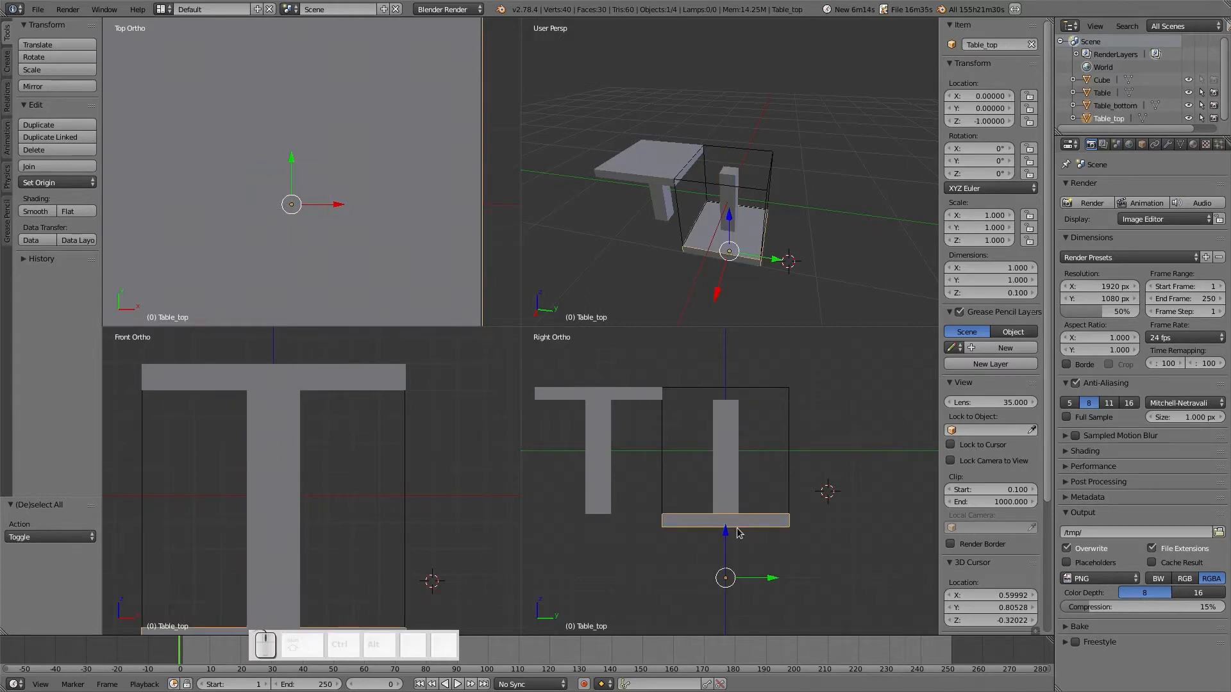
- Select Table_bottom and the full Table in turn to compare the two-part stack with the one-piece table
{"action": "scroll", "coordinate": [787, 468], "scroll_direction": "down", "scroll_amount": 3}
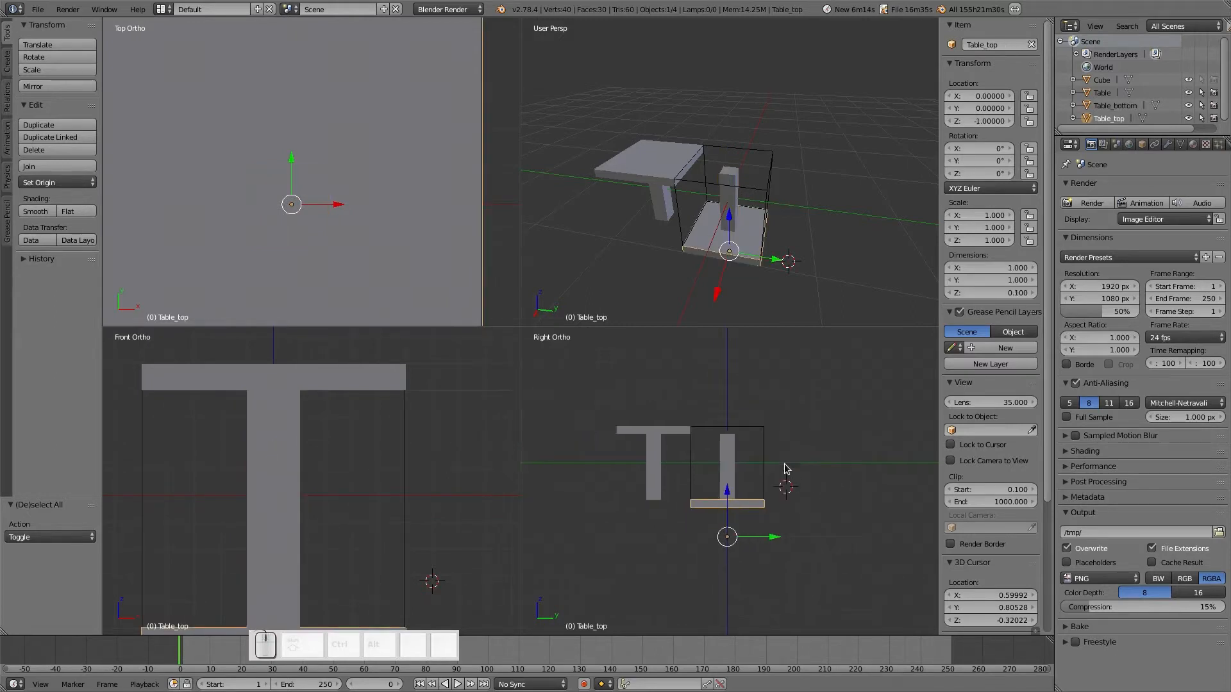
{"action": "middle_click_drag", "start_coordinate": [751, 406], "coordinate": [764, 478], "text": "shift"}
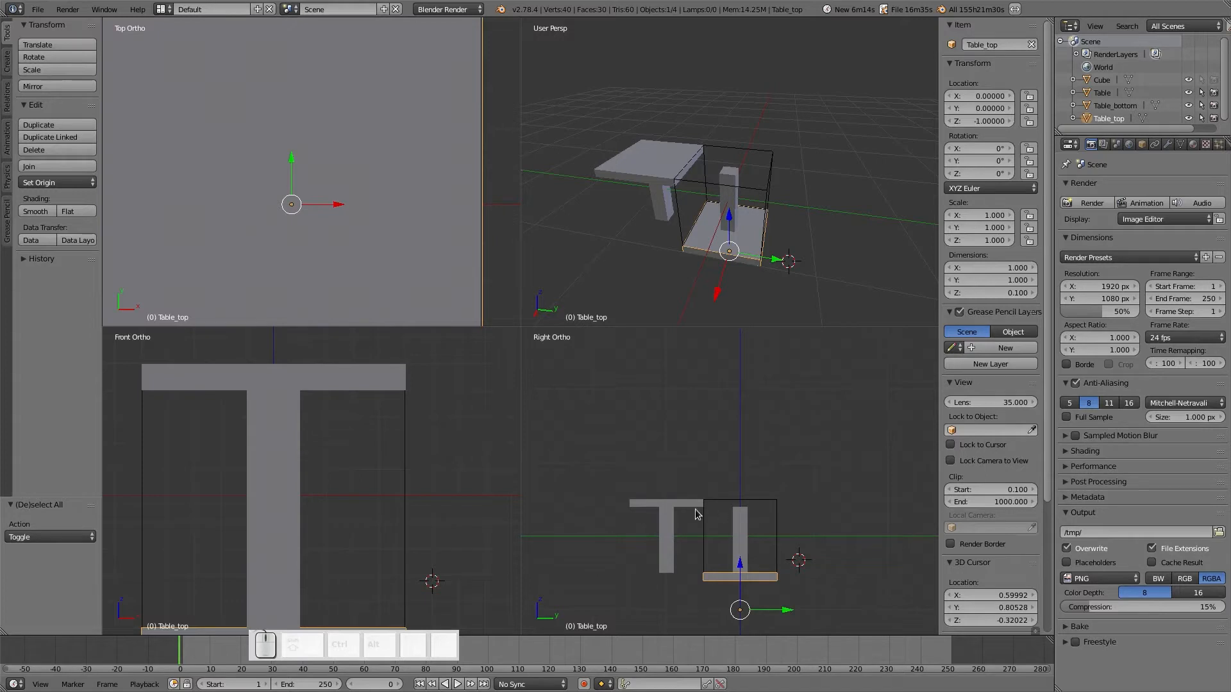
{"action": "right_click", "coordinate": [742, 531]}
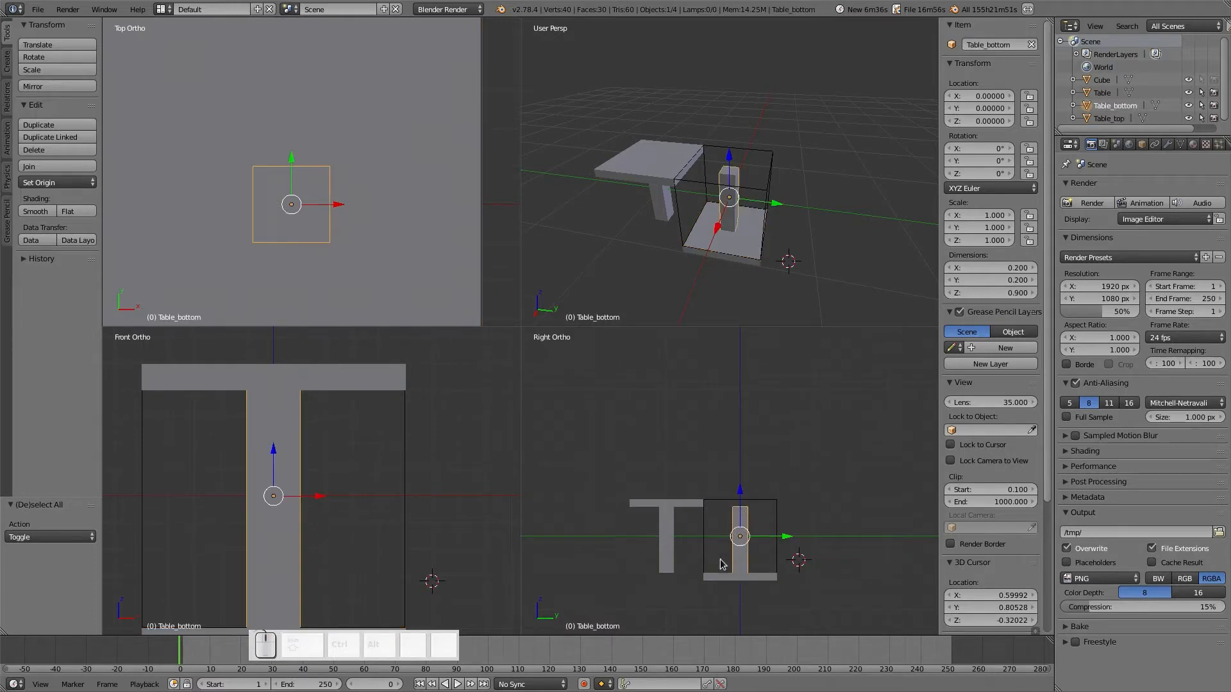
{"action": "right_click", "coordinate": [666, 527]}
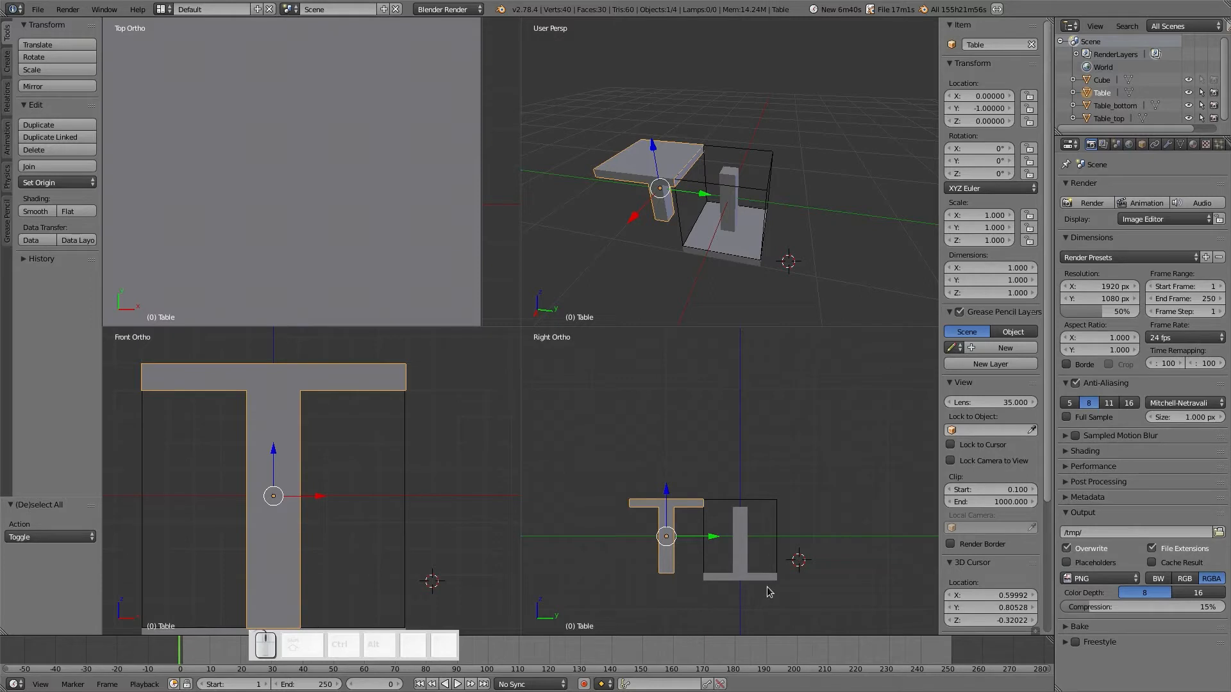
{"action": "right_click", "coordinate": [741, 539]}
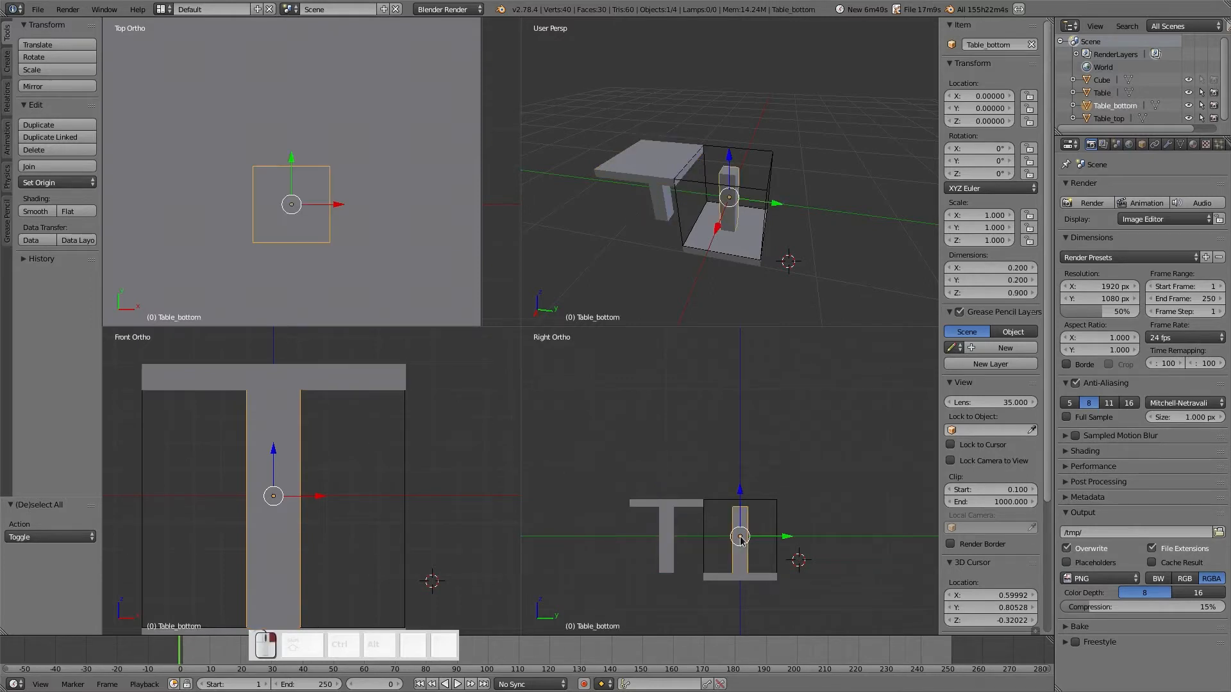
{"action": "scroll", "coordinate": [741, 538], "scroll_direction": "down", "scroll_amount": 1}
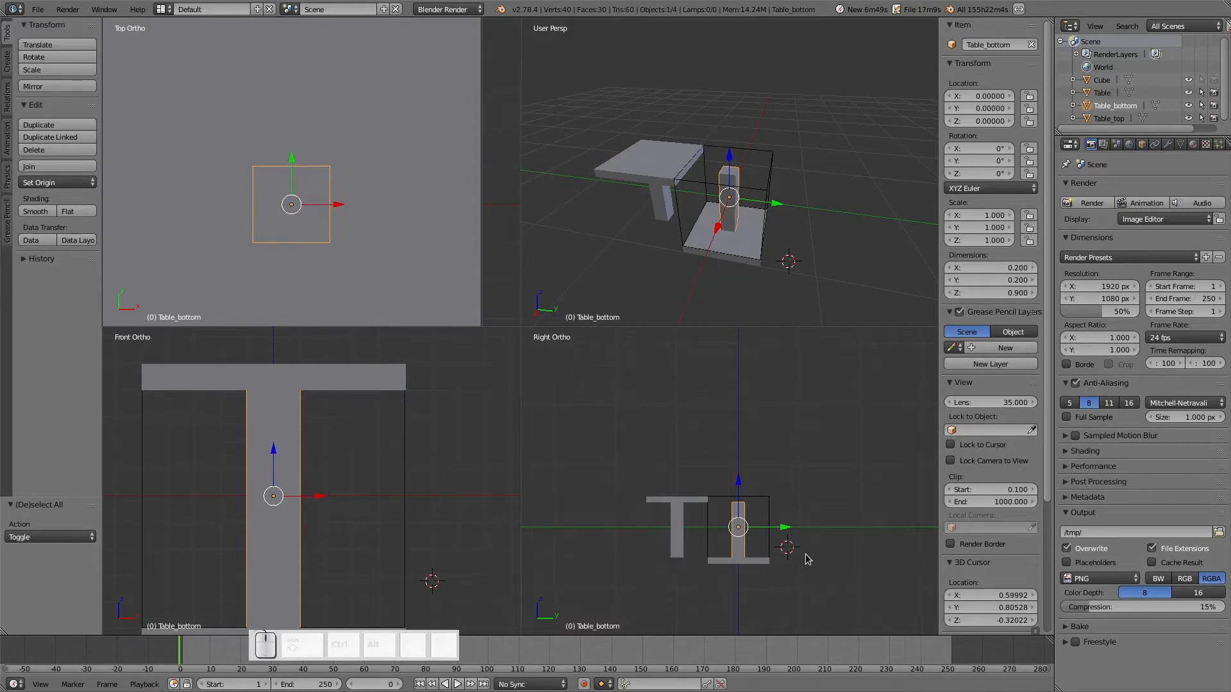
{"action": "right_click", "coordinate": [678, 520]}
{"action": "scroll", "coordinate": [680, 520], "scroll_direction": "up", "scroll_amount": 2}
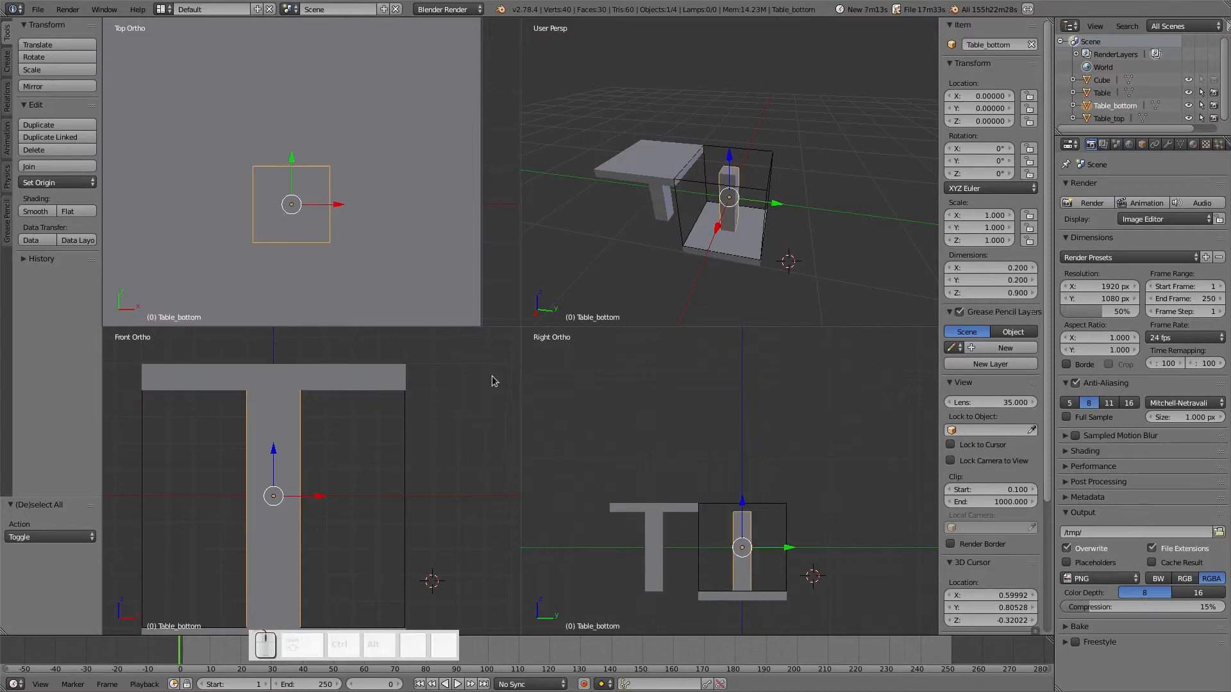
- Export Table_bottom as a Wavefront file named table_bottom.obj in the Lesson-04 folder
{"action": "mouse_move", "coordinate": [1, 1]}
{"action": "left_click", "coordinate": [103, 68]}
{"action": "left_click", "coordinate": [38, 9]}
{"action": "mouse_move", "coordinate": [80, 256]}
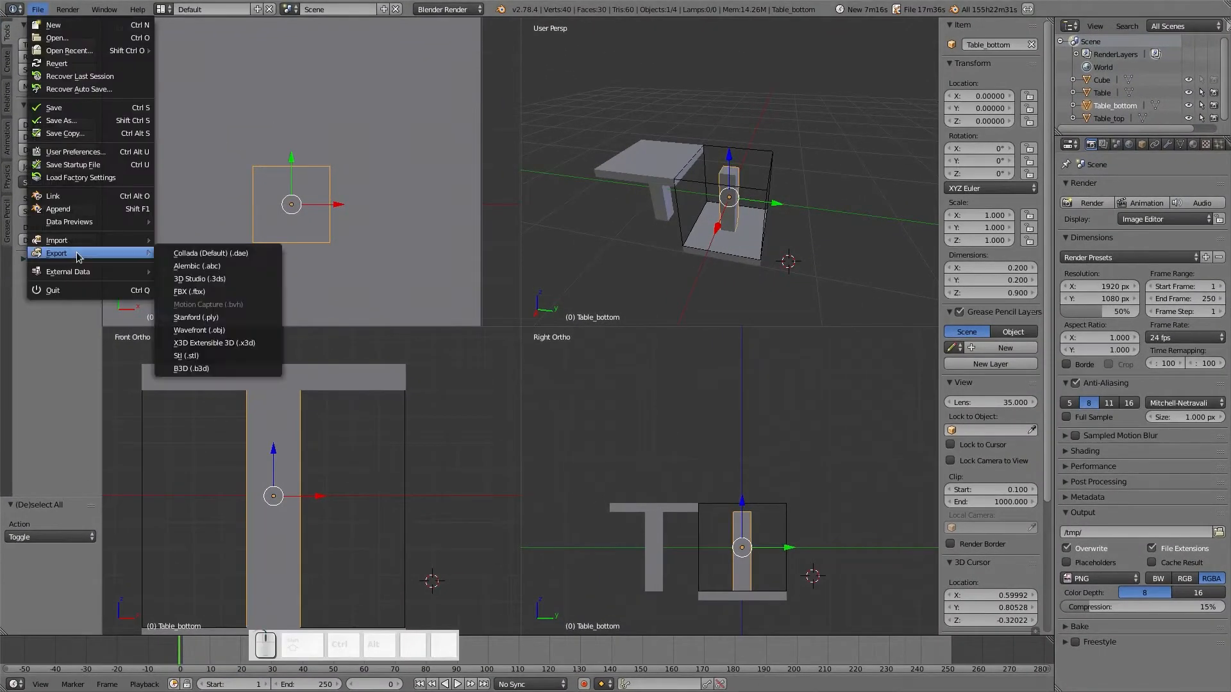
{"action": "left_click", "coordinate": [213, 330]}
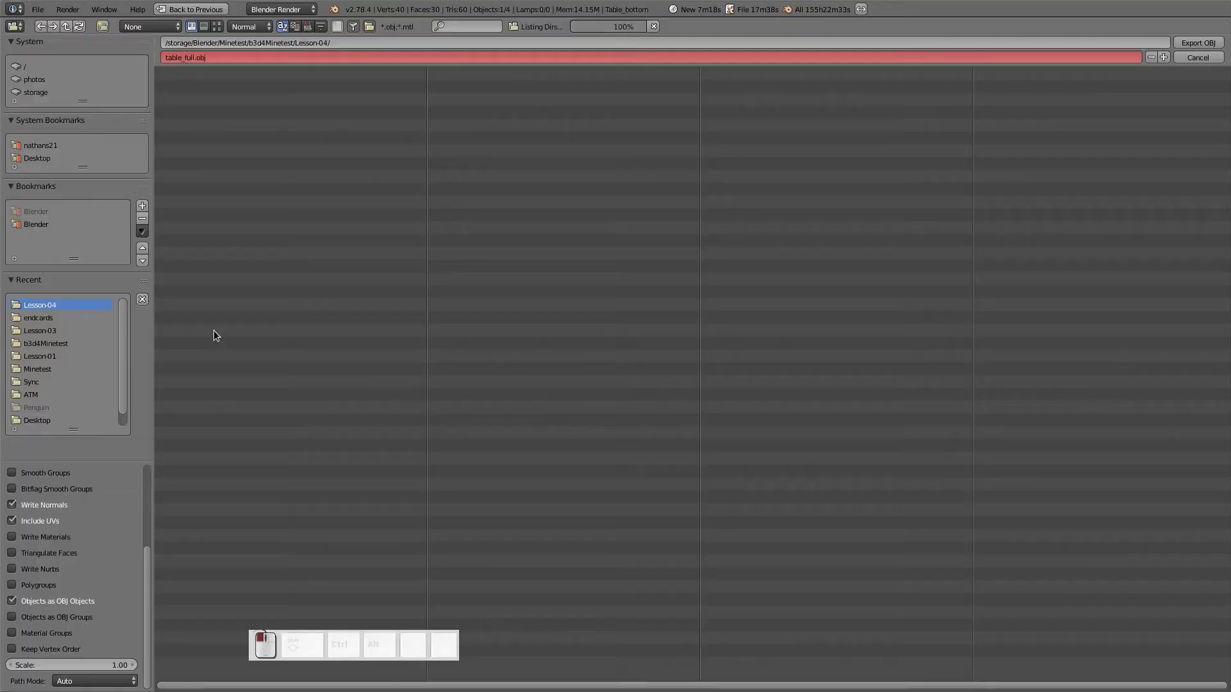
{"action": "left_click", "coordinate": [193, 57]}
{"action": "key", "text": "BackSpace"}
{"action": "key", "text": "BackSpace"}
{"action": "key", "text": "BackSpace"}
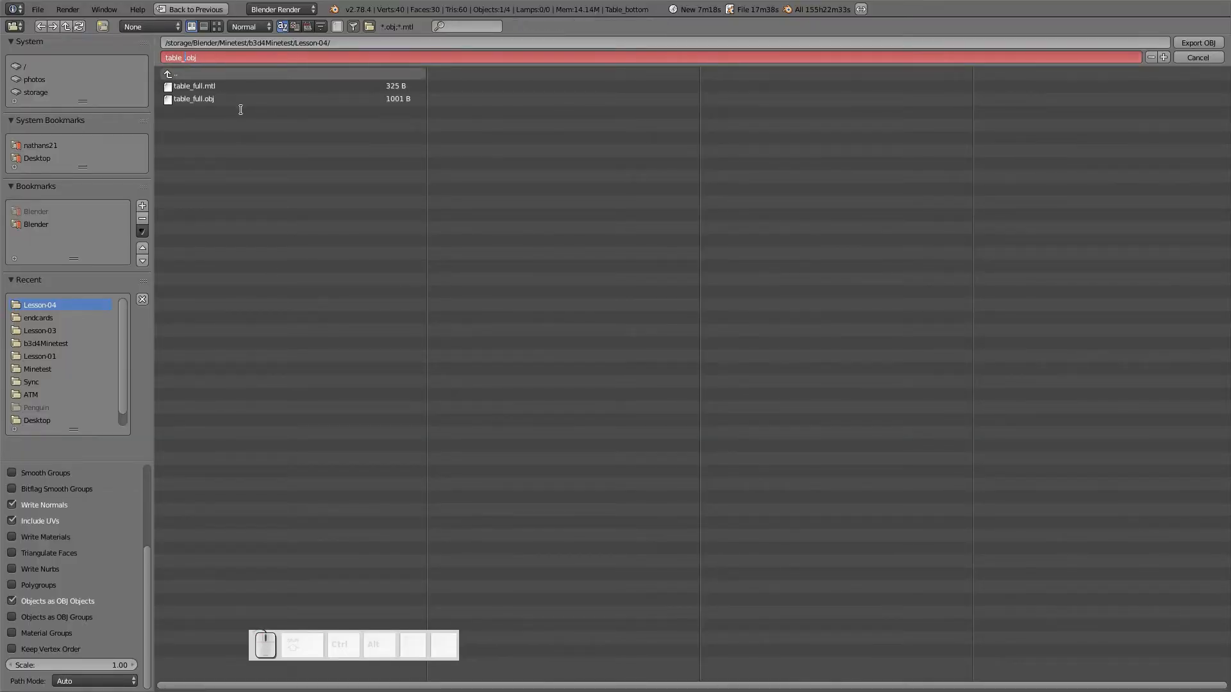
{"action": "type", "text": "bottom"}
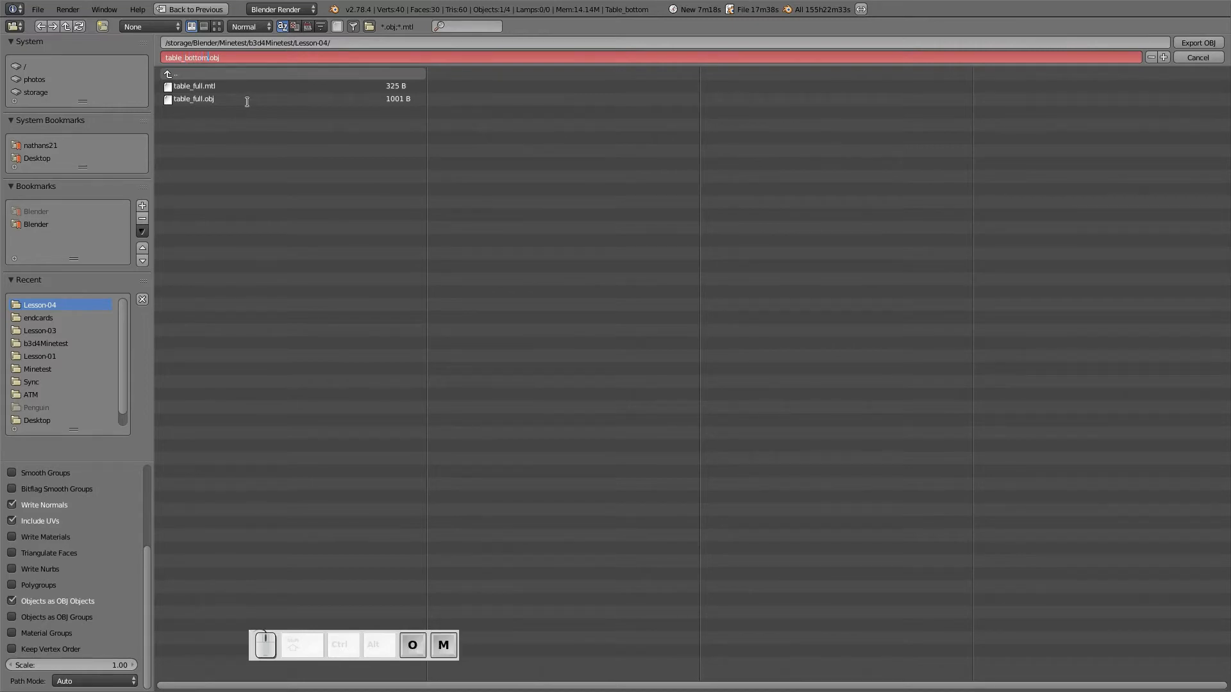
{"action": "key", "text": "Return"}
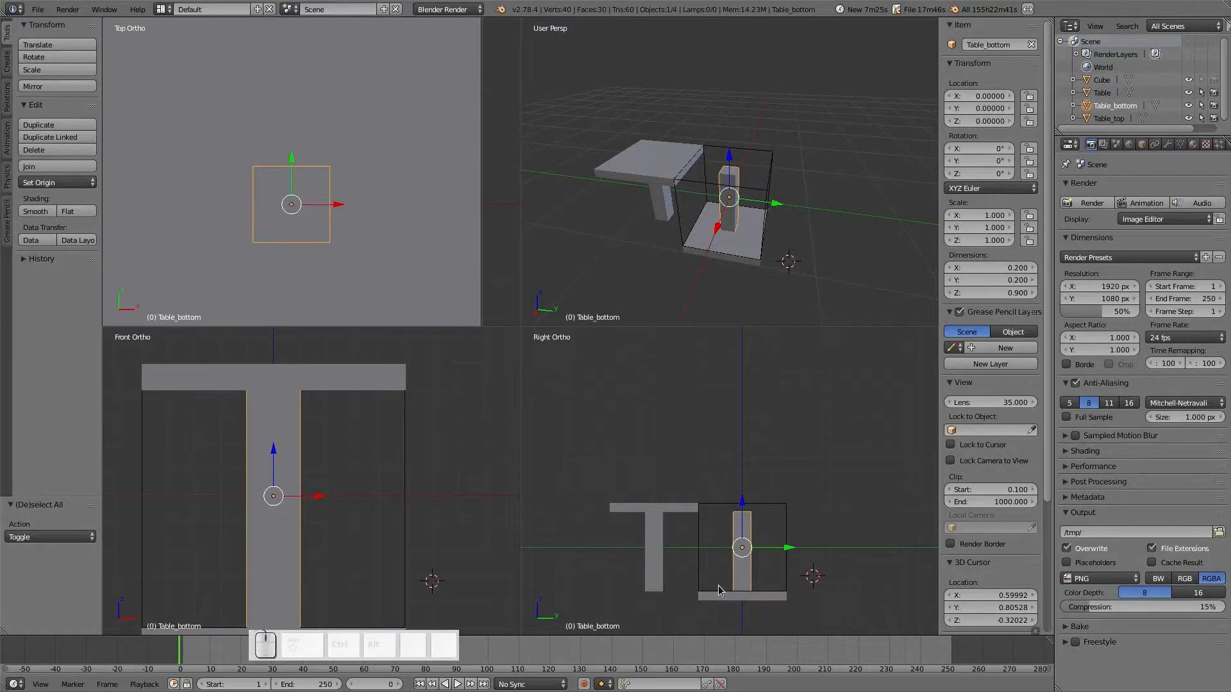
- Select Table_top beneath the leg and export it as a Wavefront file named table_top.obj in the Lesson-04 folder
{"action": "right_click", "coordinate": [735, 603]}
{"action": "left_click", "coordinate": [43, 9]}
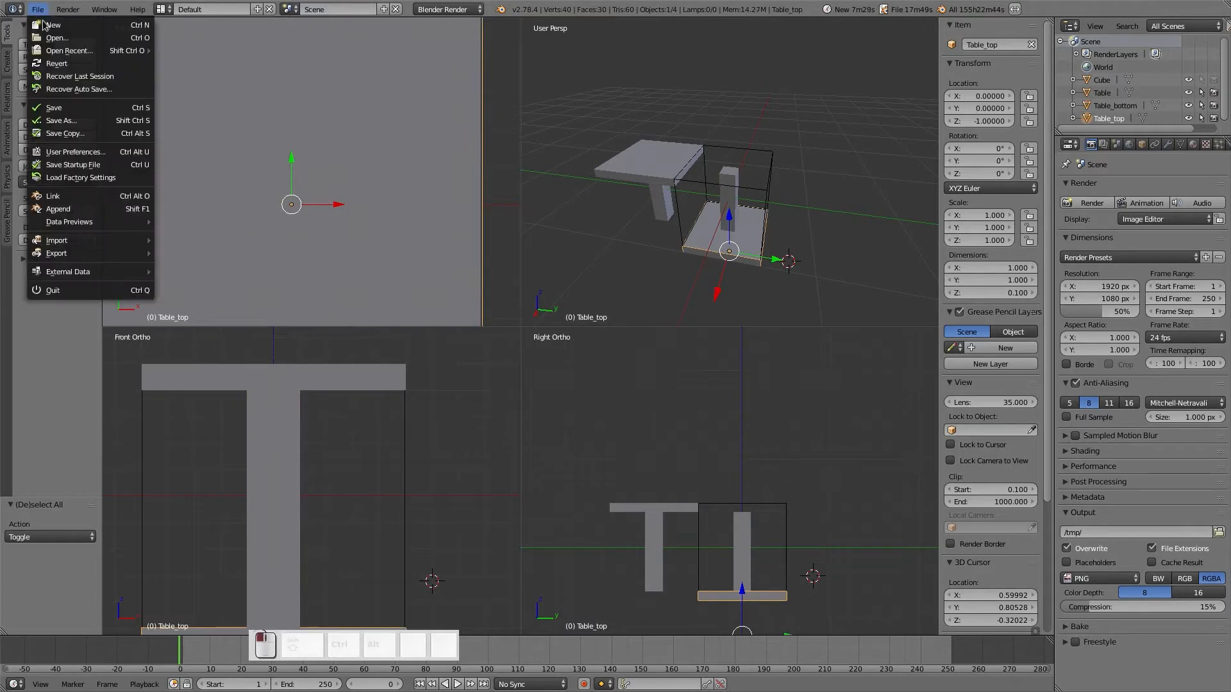
{"action": "mouse_move", "coordinate": [51, 243]}
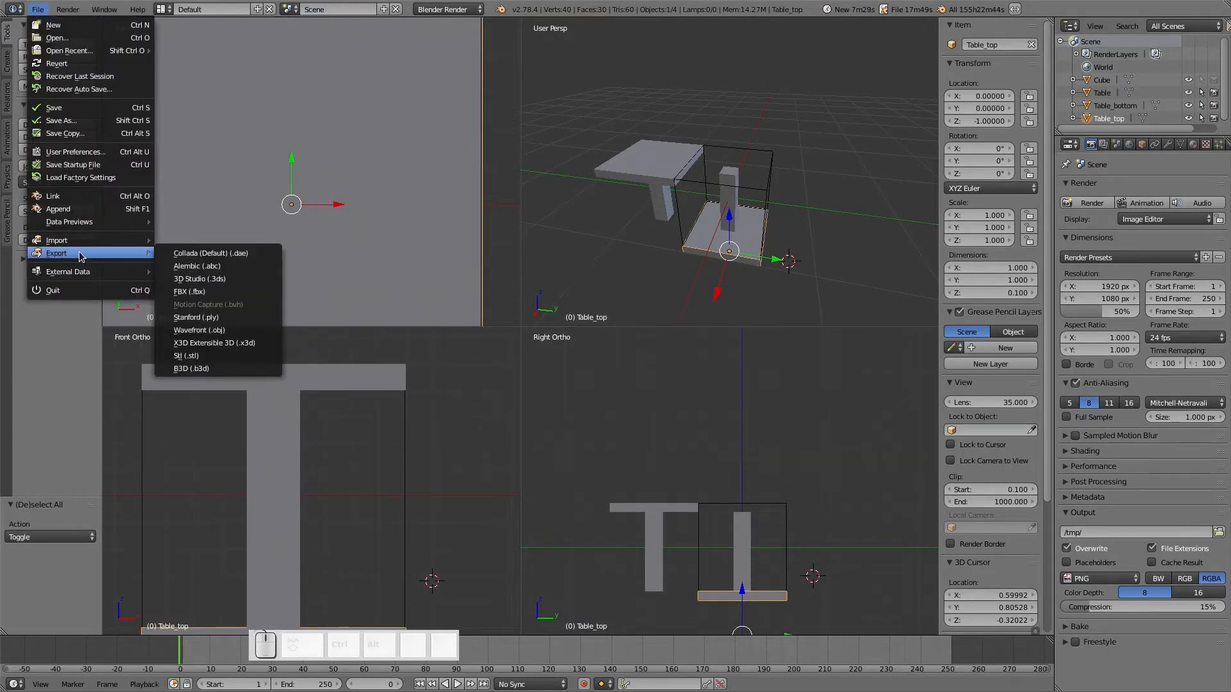
{"action": "left_click", "coordinate": [205, 330]}
{"action": "left_click", "coordinate": [209, 57]}
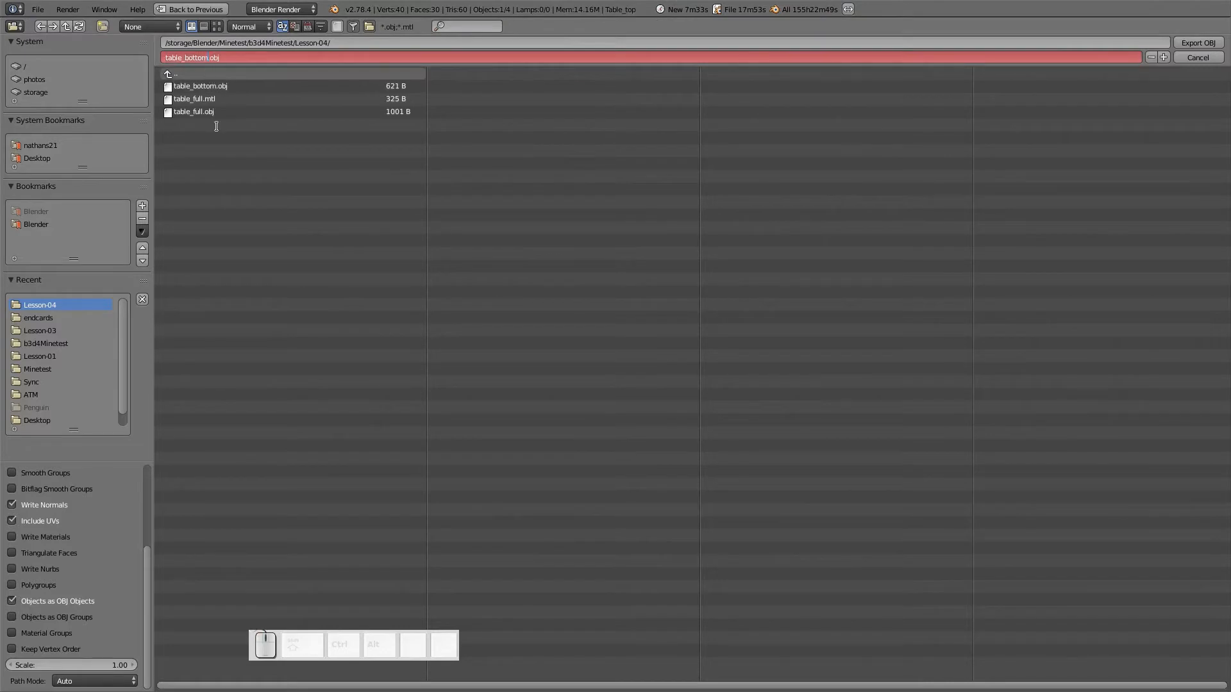
{"action": "key", "text": "BackSpace"}
{"action": "key", "text": "BackSpace"}
{"action": "key", "text": "BackSpace"}
{"action": "type", "text": "top"}
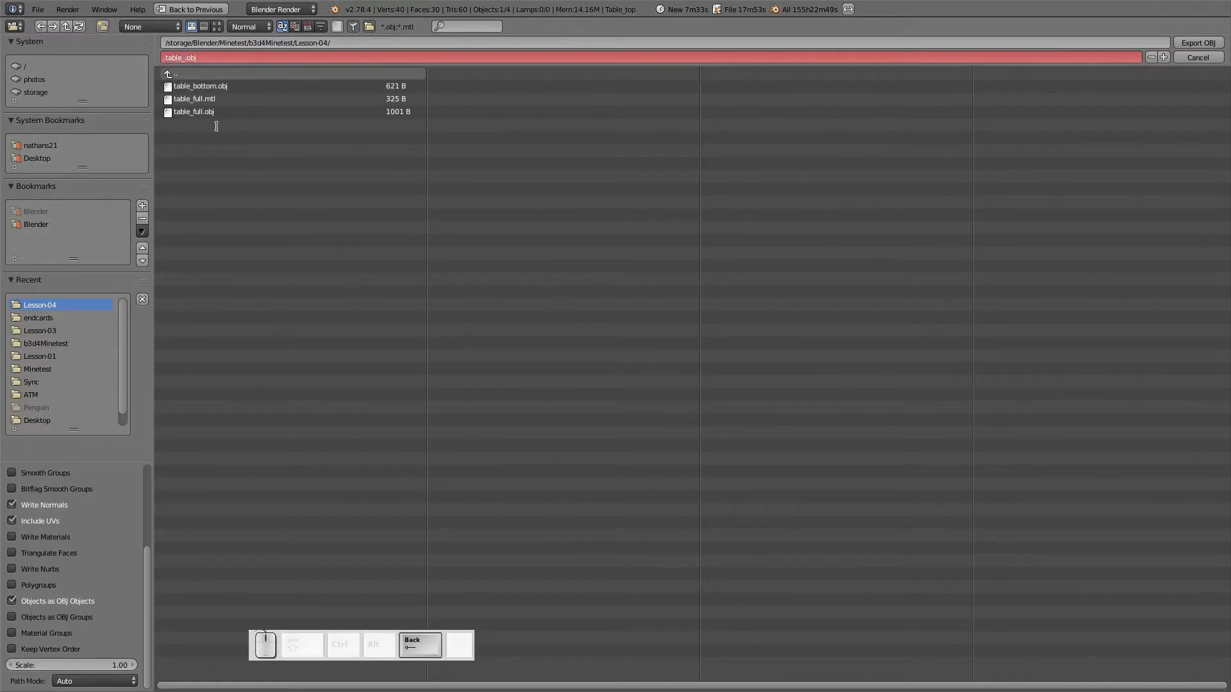
{"action": "key", "text": "Return"}
{"action": "key", "text": "Return"}
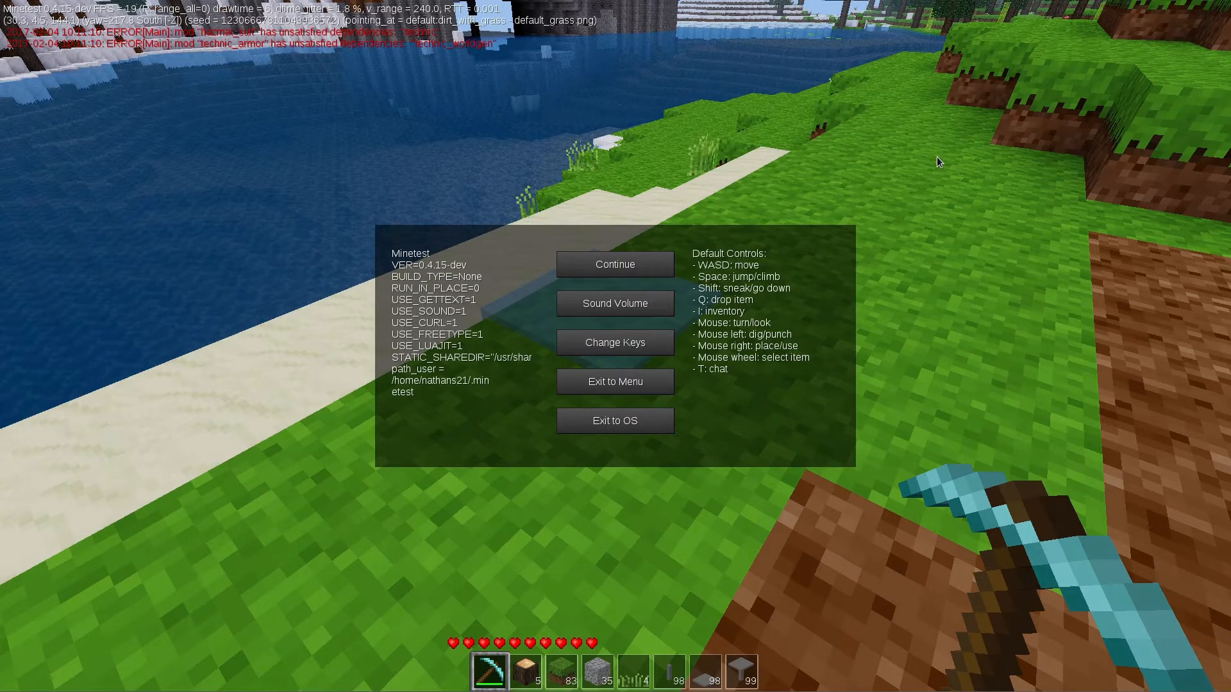
- Switch to Minetest, resume the paused game and clear the grass plants near the dirt patch
{"action": "left_click", "coordinate": [615, 269]}
{"action": "scroll", "coordinate": [616, 346], "scroll_direction": "down", "scroll_amount": 4}
{"action": "scroll", "coordinate": [615, 346], "scroll_direction": "down", "scroll_amount": 1}
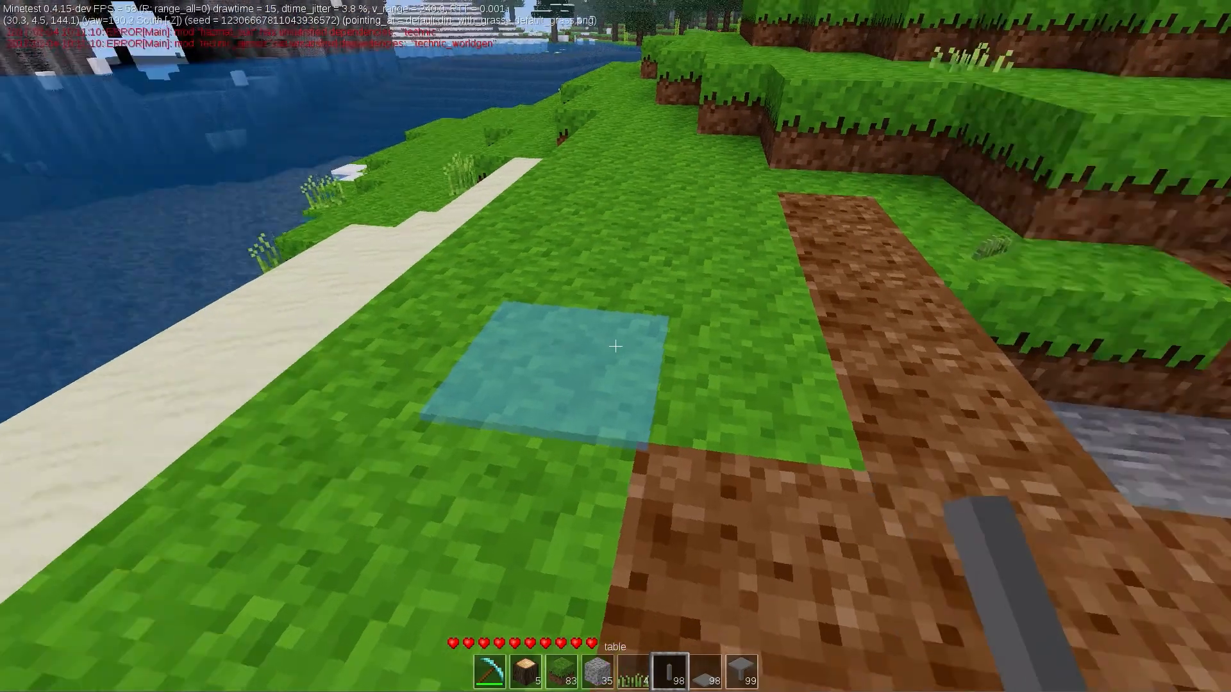
{"action": "scroll", "coordinate": [616, 346], "scroll_direction": "up", "scroll_amount": 1}
{"action": "key", "text": "w"}
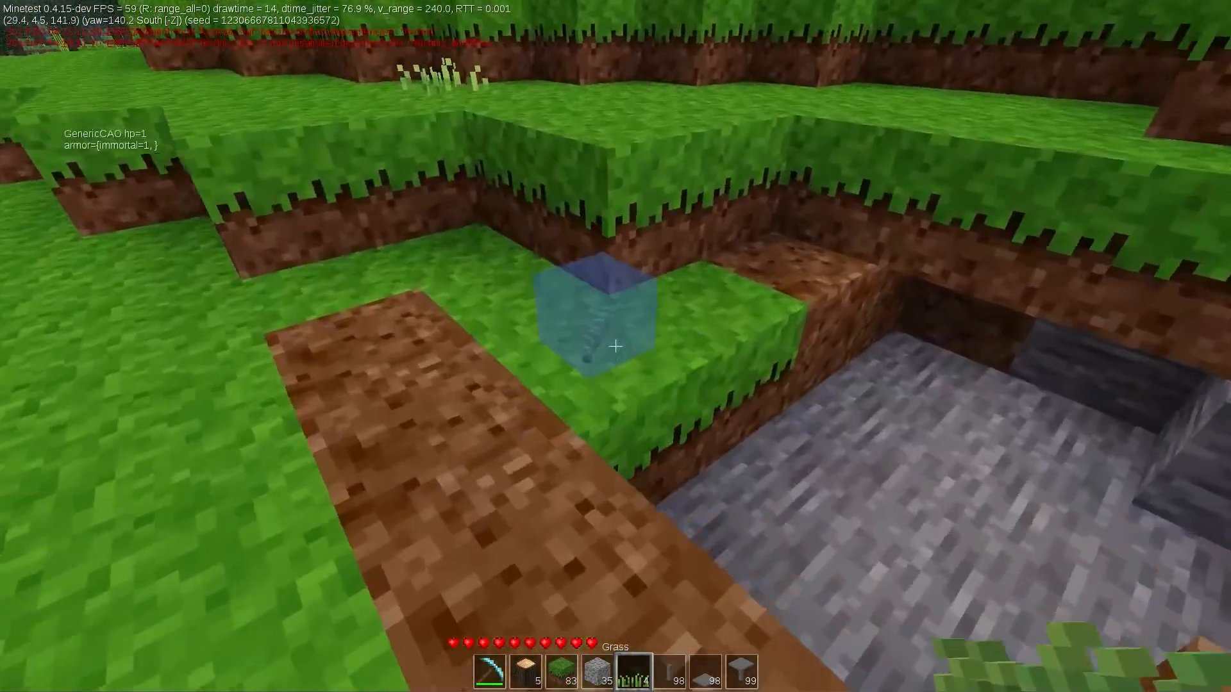
{"action": "left_click", "coordinate": [615, 346]}
{"action": "key", "text": "w"}
{"action": "key", "text": "w"}
{"action": "left_click", "coordinate": [615, 346]}
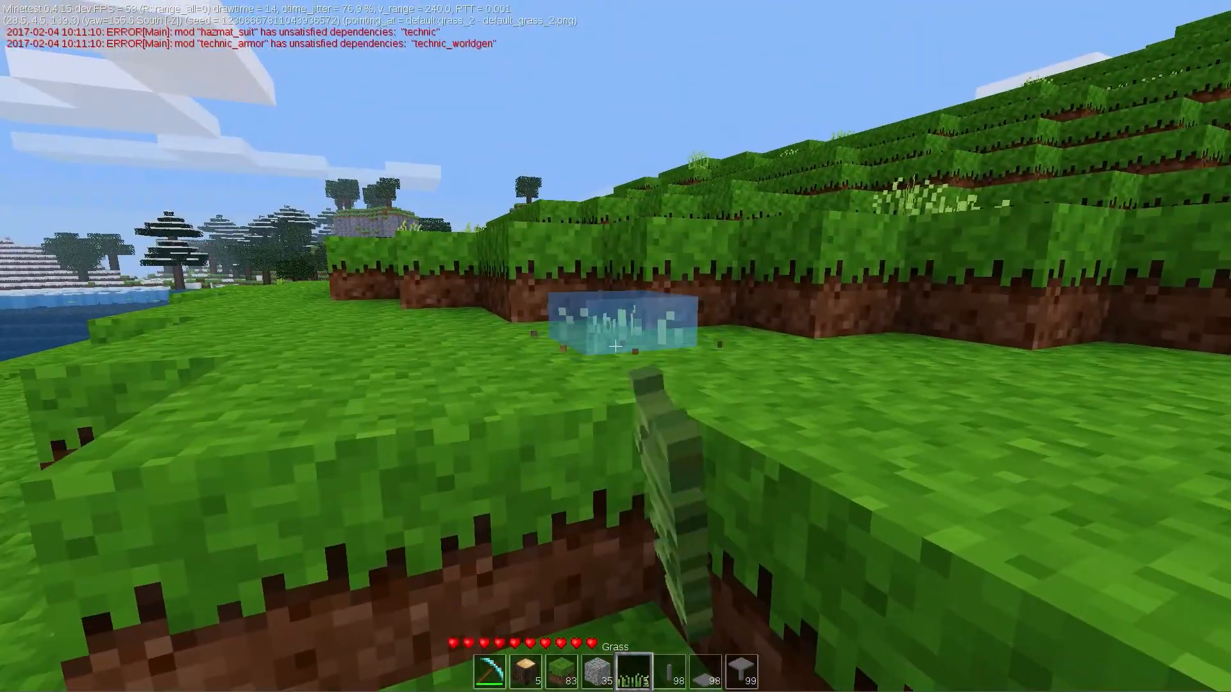
{"action": "key", "text": "w"}
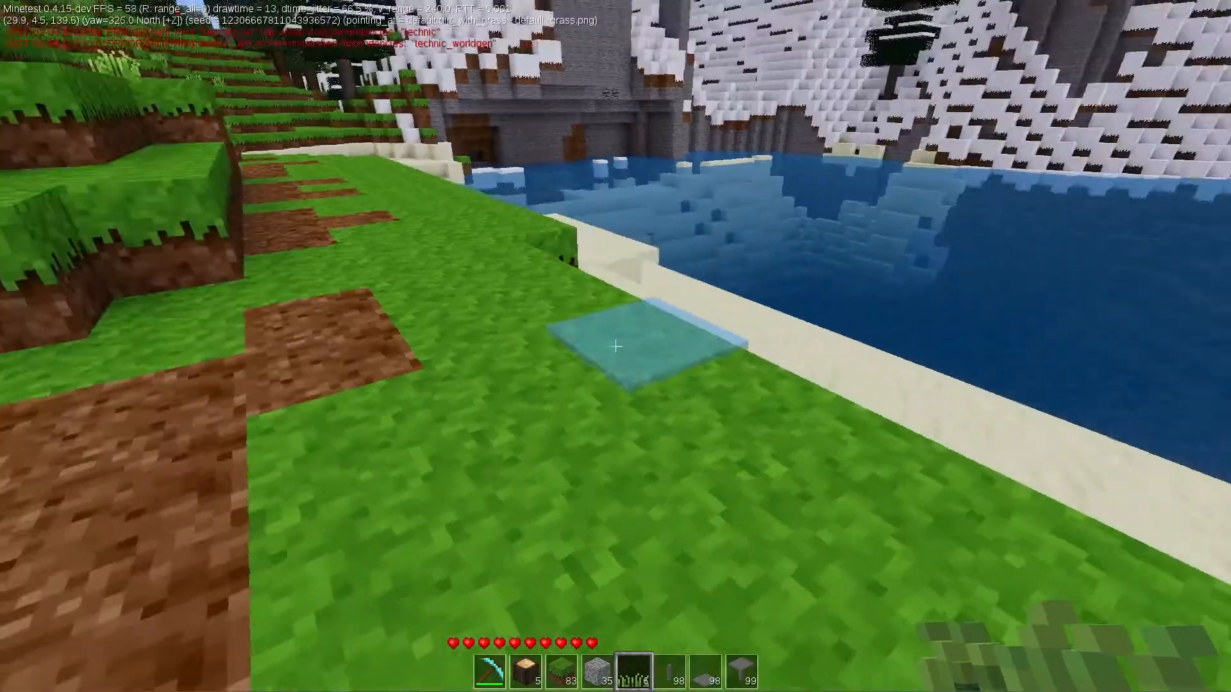
- Place a table bottom node on the grass and stack a table top node on it
{"action": "scroll", "coordinate": [615, 346], "scroll_direction": "down", "scroll_amount": 1}
{"action": "scroll", "coordinate": [616, 346], "scroll_direction": "down", "scroll_amount": 1}
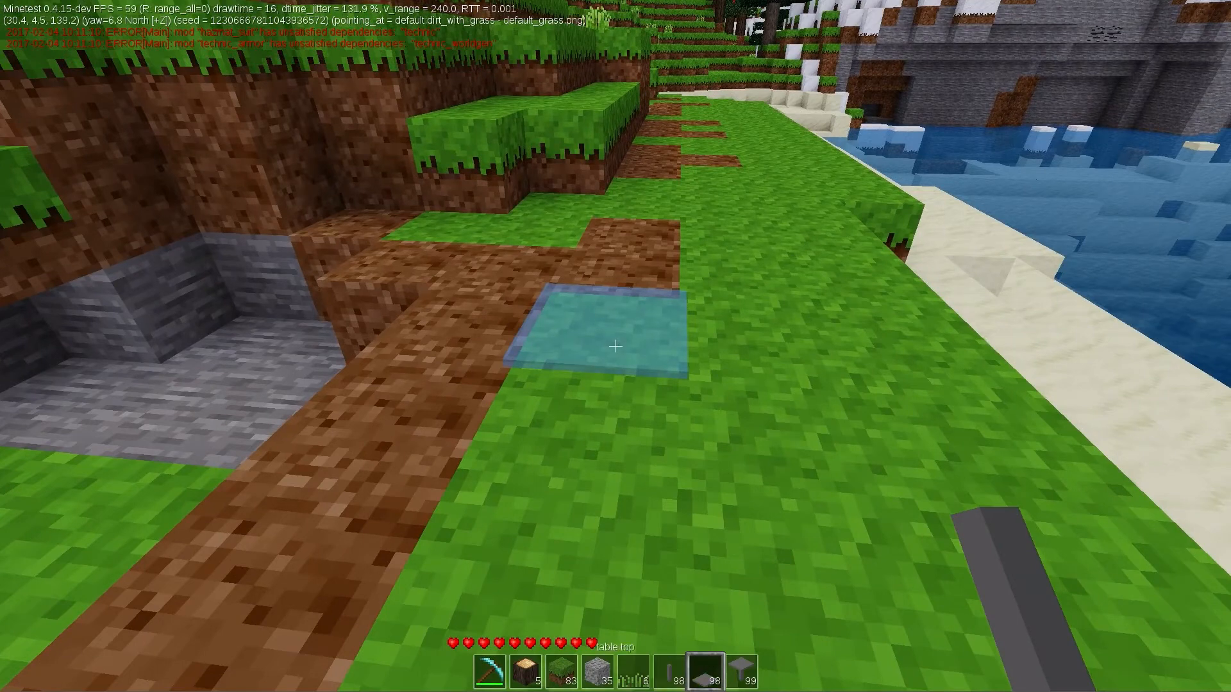
{"action": "scroll", "coordinate": [616, 346], "scroll_direction": "down", "scroll_amount": 1}
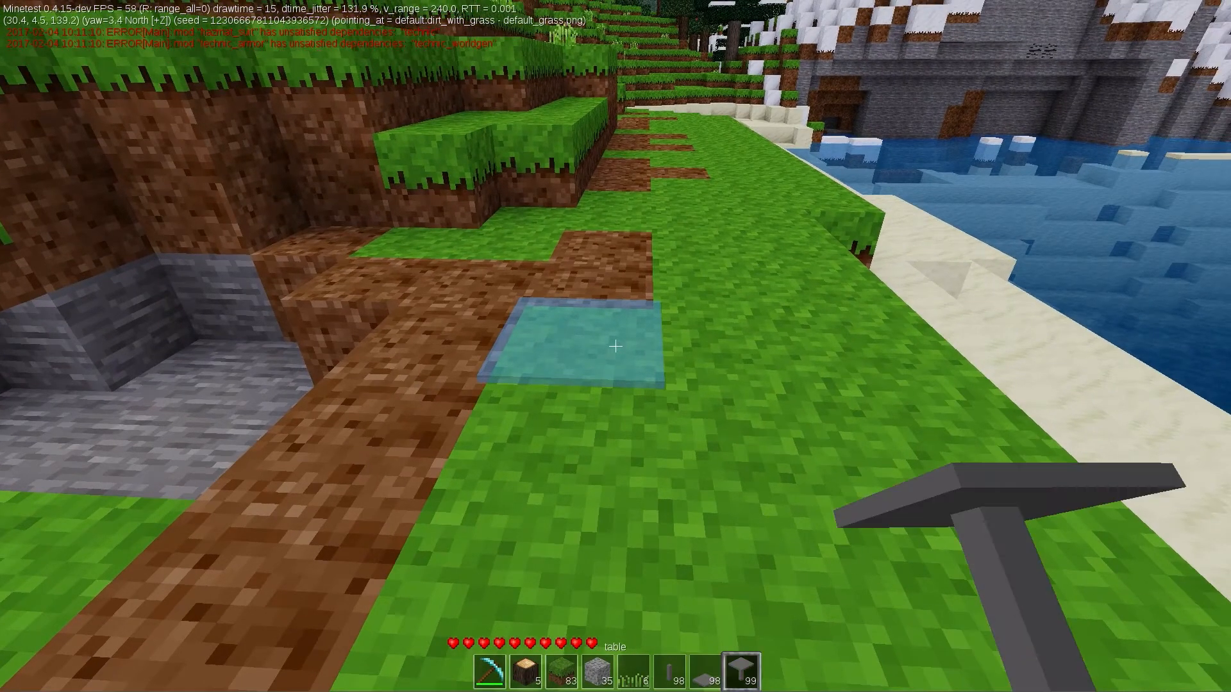
{"action": "scroll", "coordinate": [615, 346], "scroll_direction": "up", "scroll_amount": 2}
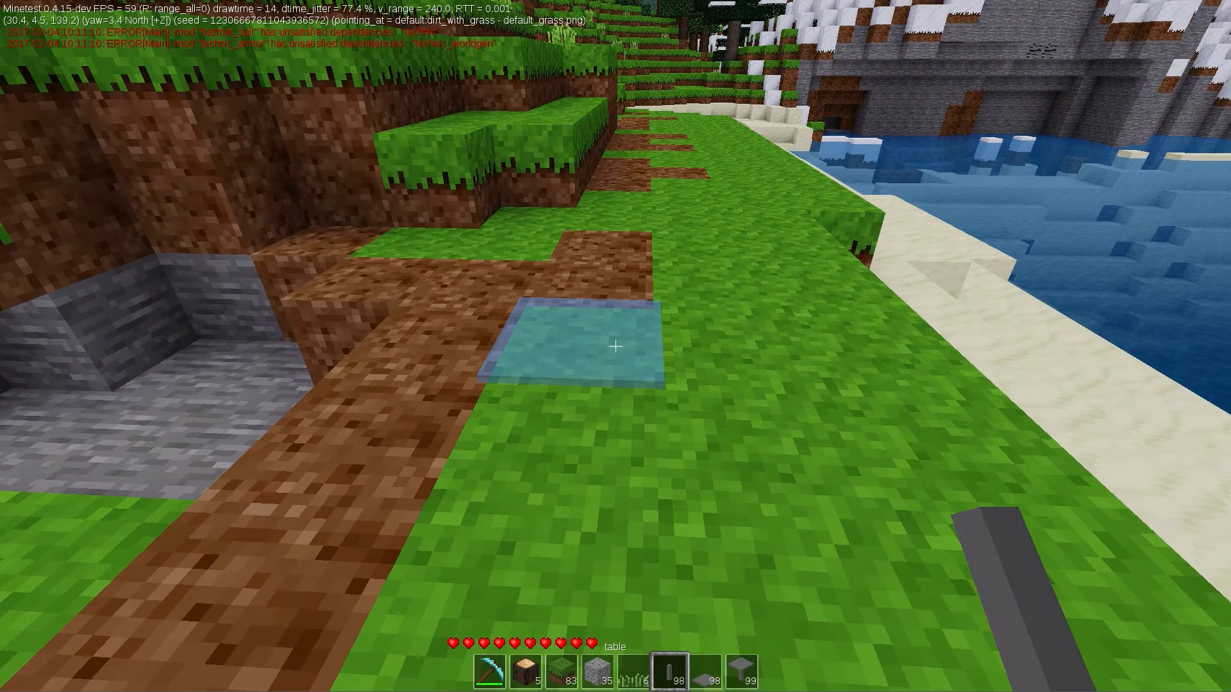
{"action": "key", "text": "s"}
{"action": "key", "text": "d"}
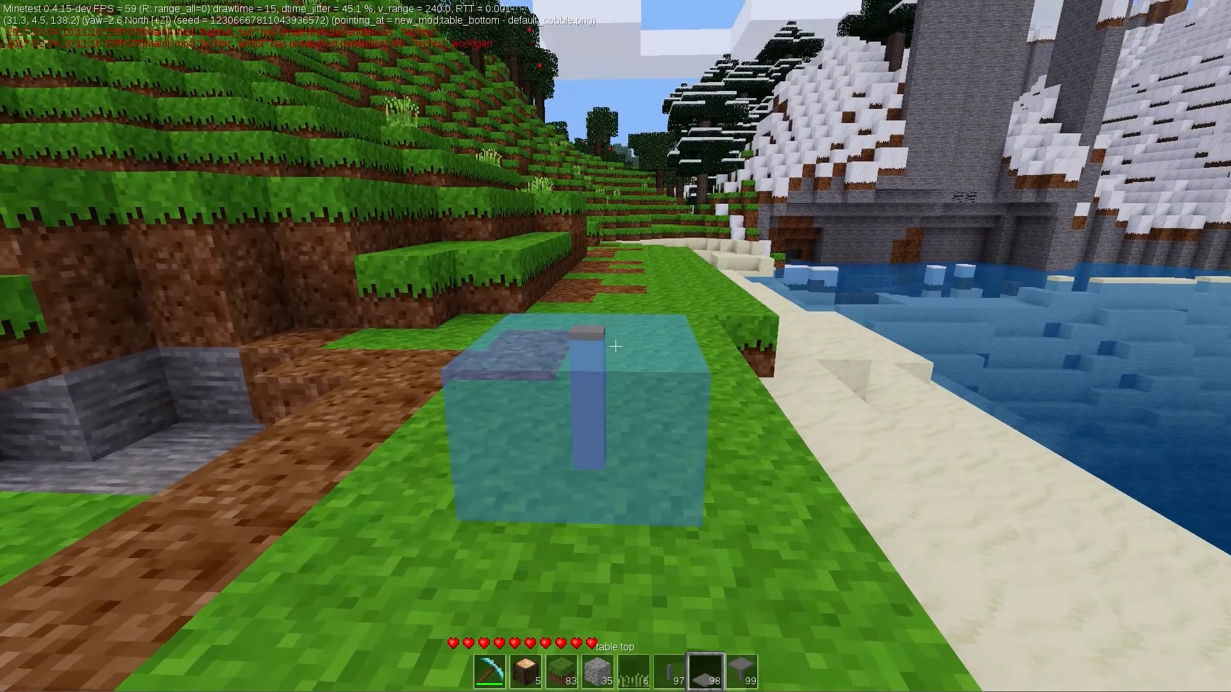
{"action": "right_click", "coordinate": [615, 347]}
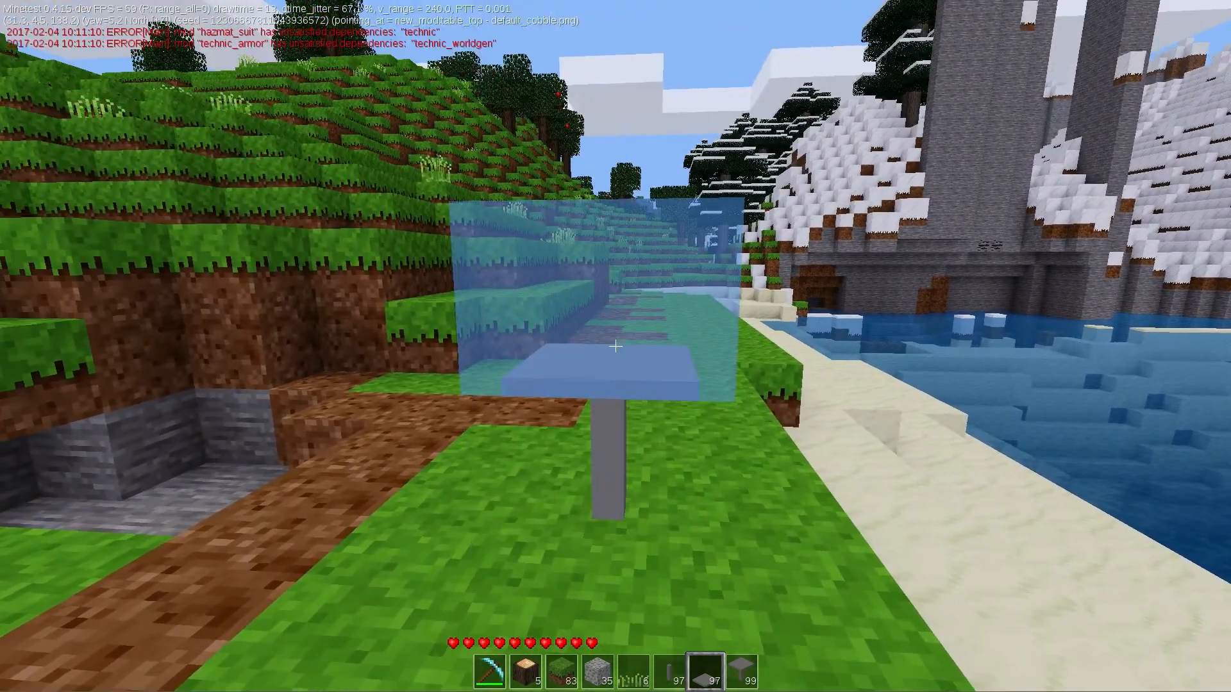
- Place a full table node directly beside the stacked table and view both from the front
{"action": "scroll", "coordinate": [616, 347], "scroll_direction": "down", "scroll_amount": 1}
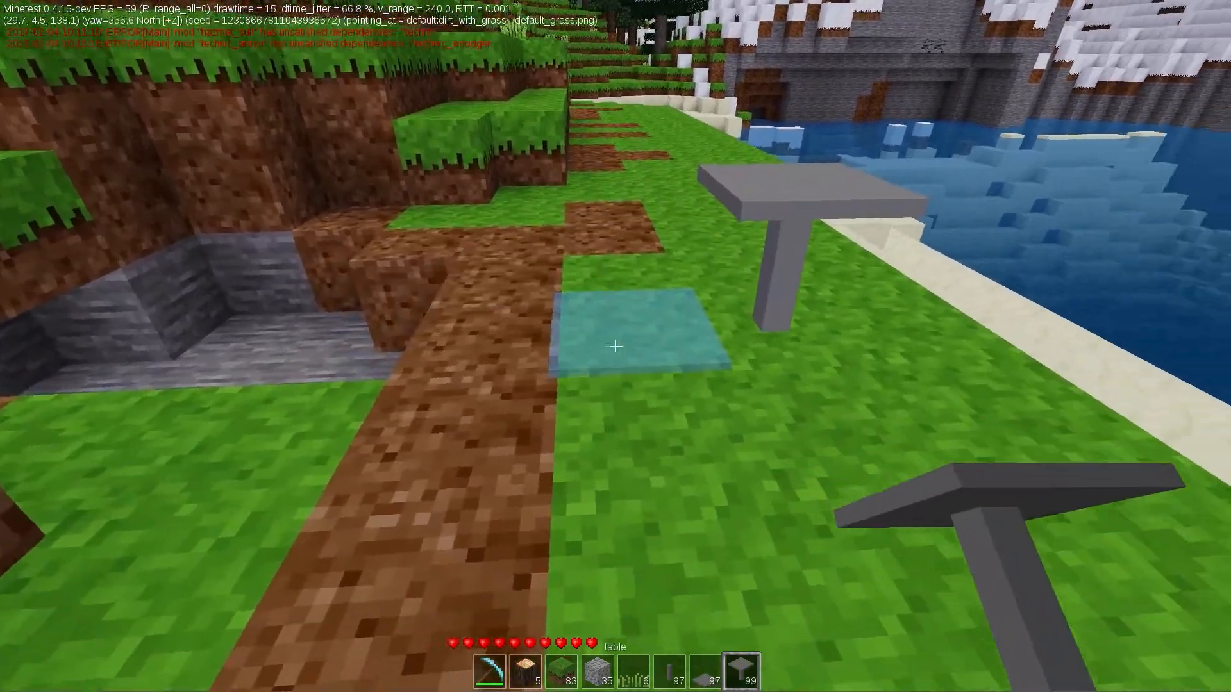
{"action": "right_click", "coordinate": [616, 346]}
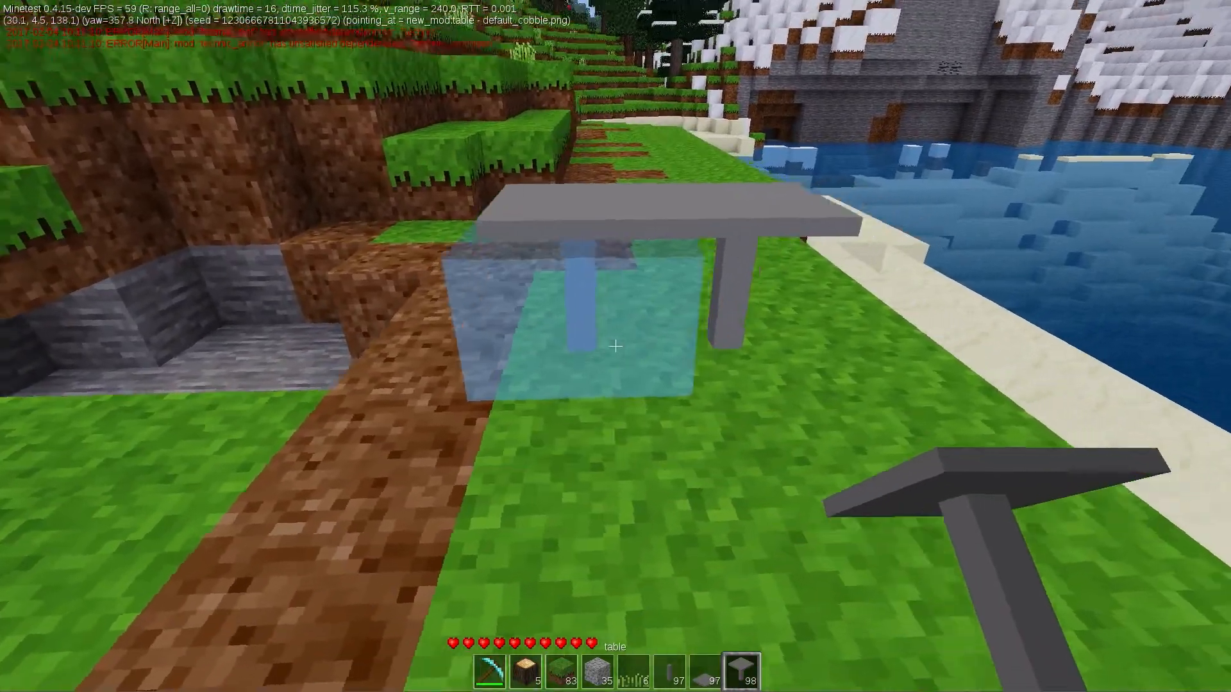
{"action": "key", "text": "d"}
{"action": "key", "text": "s"}
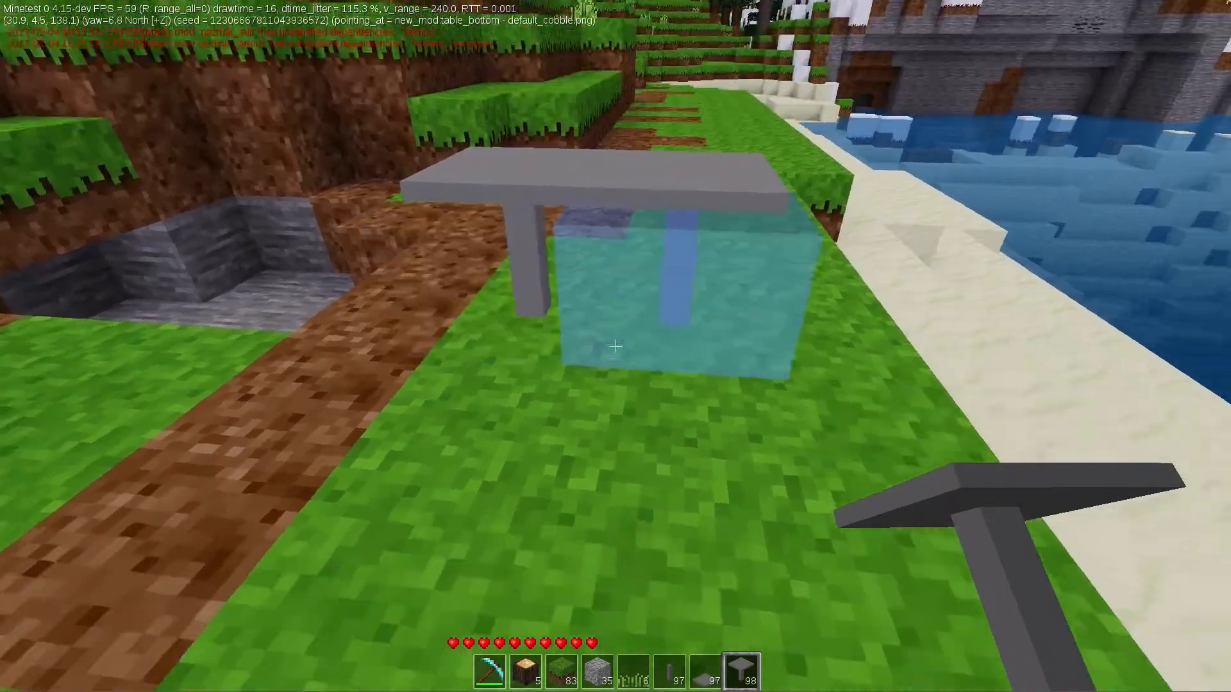
- Build a second stacked table near the sand from a table bottom and table top, with a full table beside it
{"action": "scroll", "coordinate": [615, 346], "scroll_direction": "up", "scroll_amount": 2}
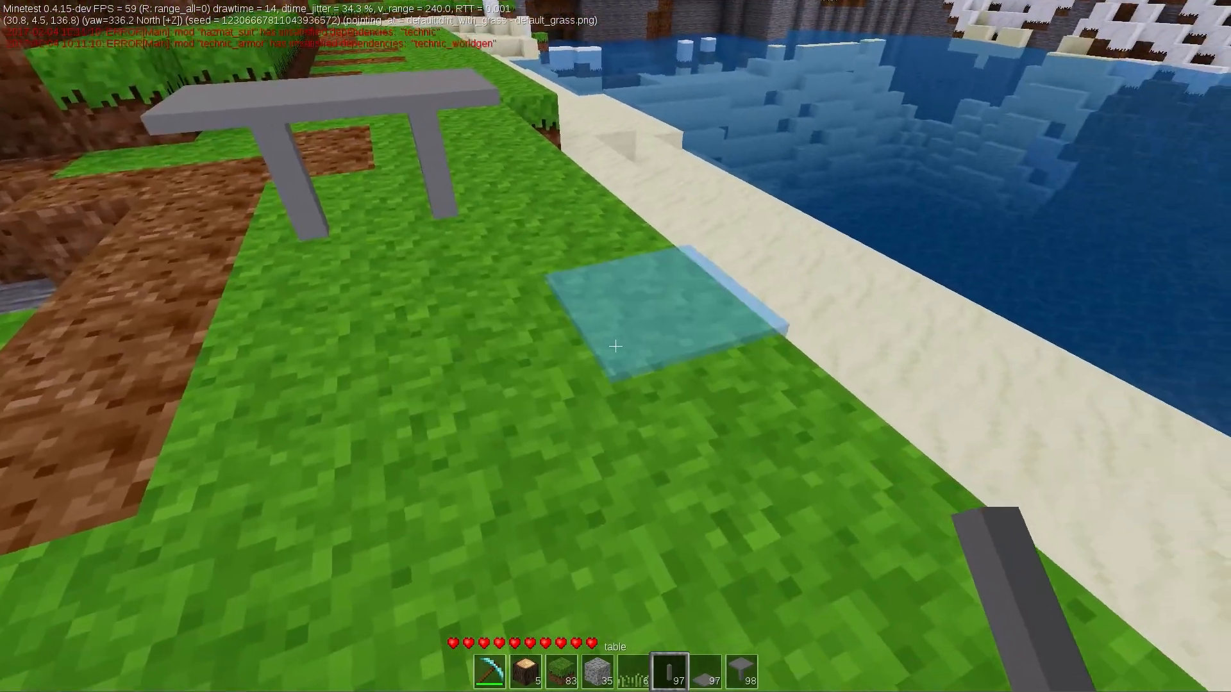
{"action": "right_click", "coordinate": [615, 346]}
{"action": "scroll", "coordinate": [615, 347], "scroll_direction": "down", "scroll_amount": 1}
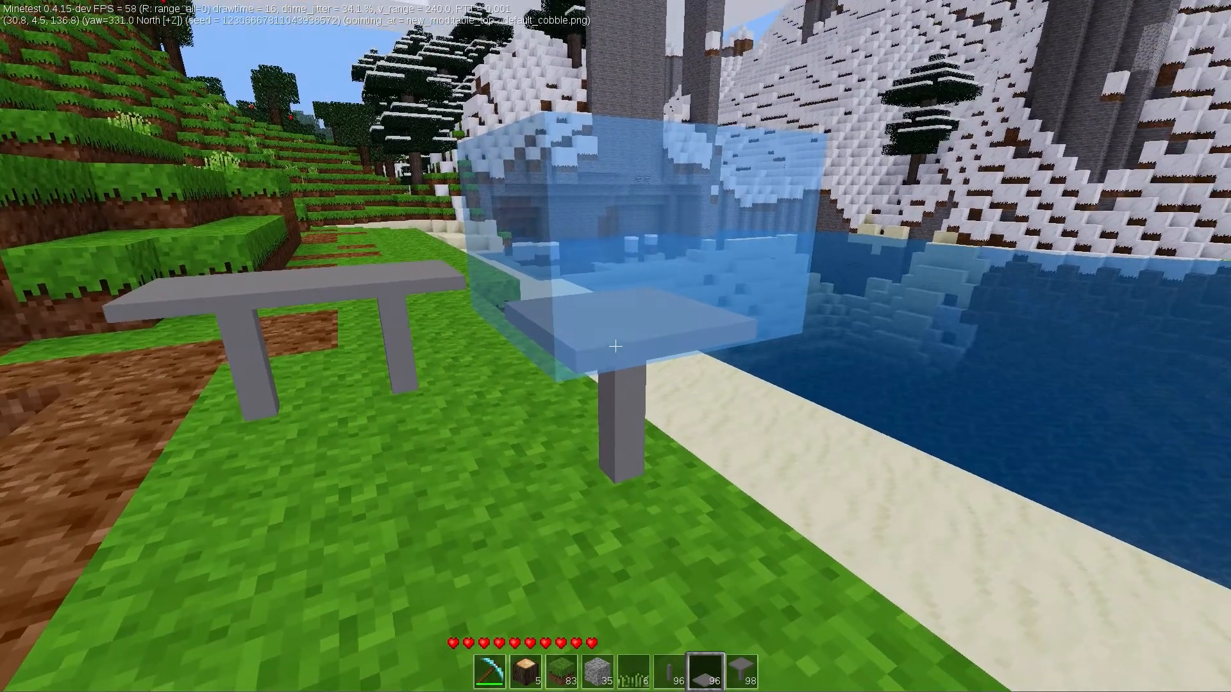
{"action": "scroll", "coordinate": [616, 346], "scroll_direction": "down", "scroll_amount": 1}
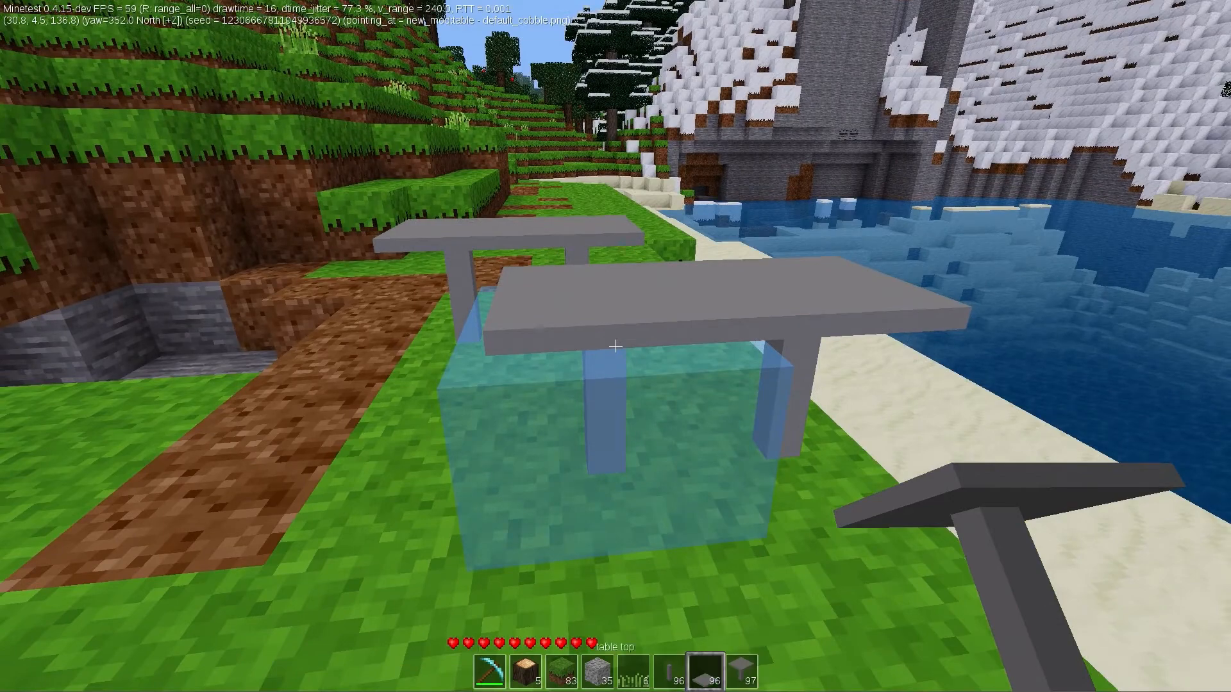
- Dig up all the placed table nodes with the Diamond Pickaxe
{"action": "key", "text": "3"}
{"action": "key", "text": "1"}
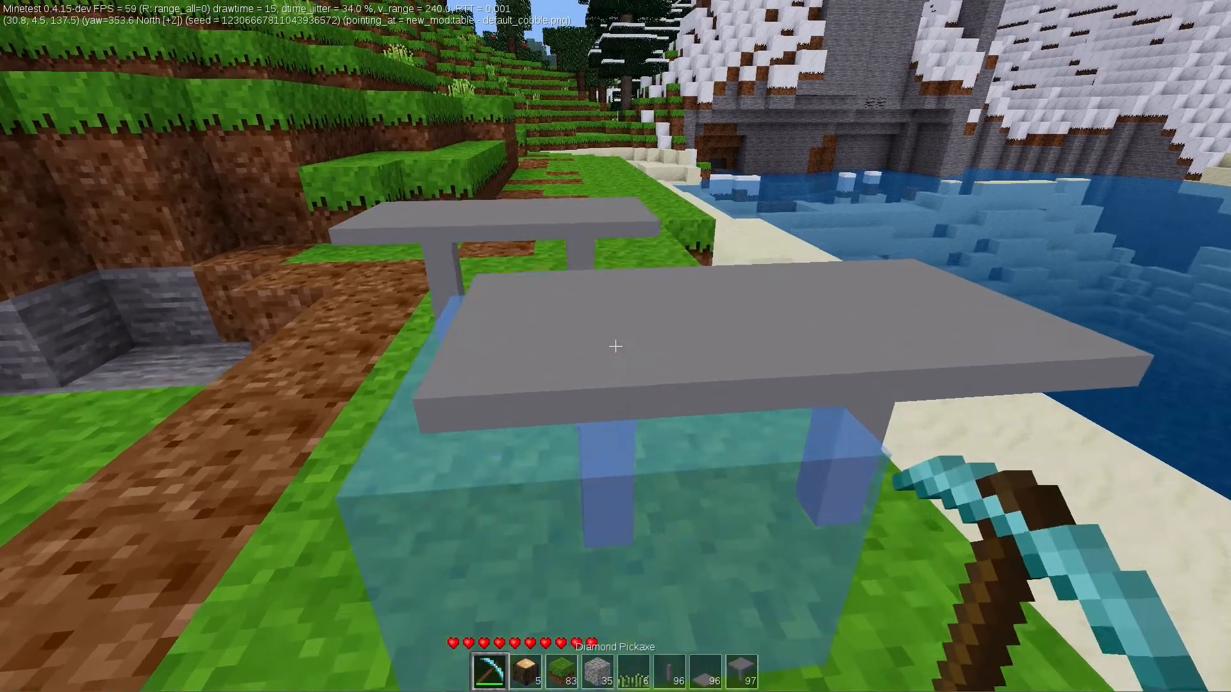
{"action": "left_click", "coordinate": [615, 346]}
{"action": "left_click", "coordinate": [616, 346]}
{"action": "left_click", "coordinate": [615, 346]}
{"action": "left_click", "coordinate": [615, 346]}
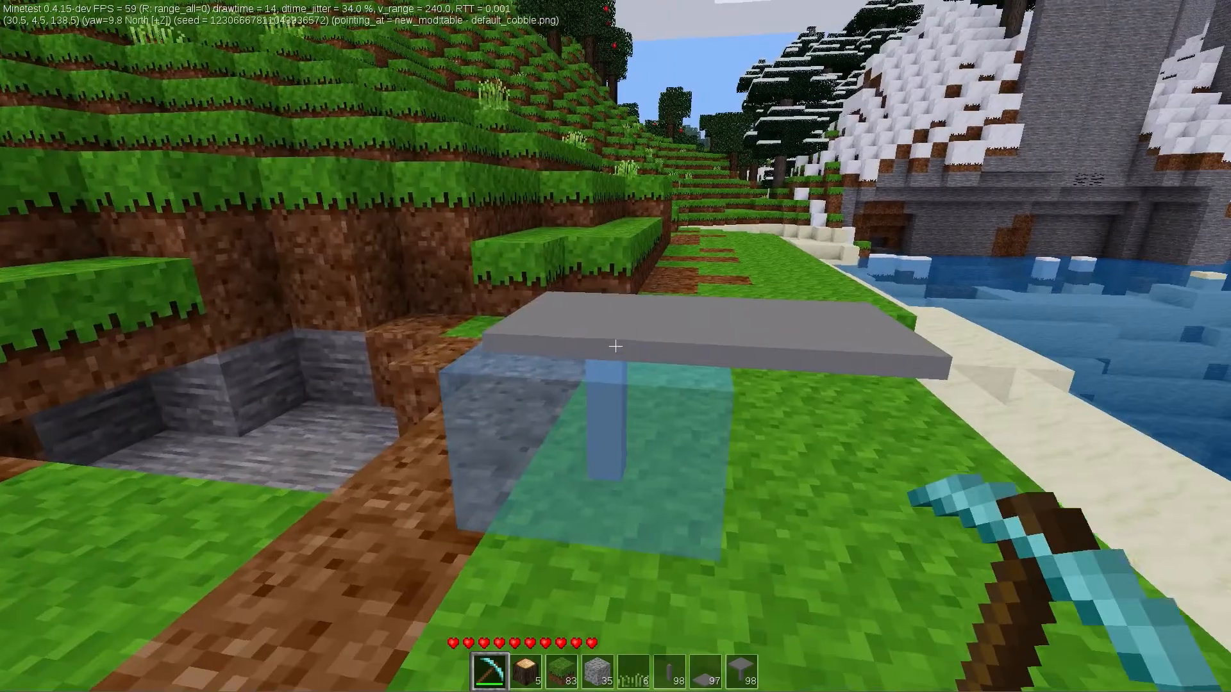
{"action": "left_click", "coordinate": [616, 347]}
{"action": "left_click", "coordinate": [616, 346]}
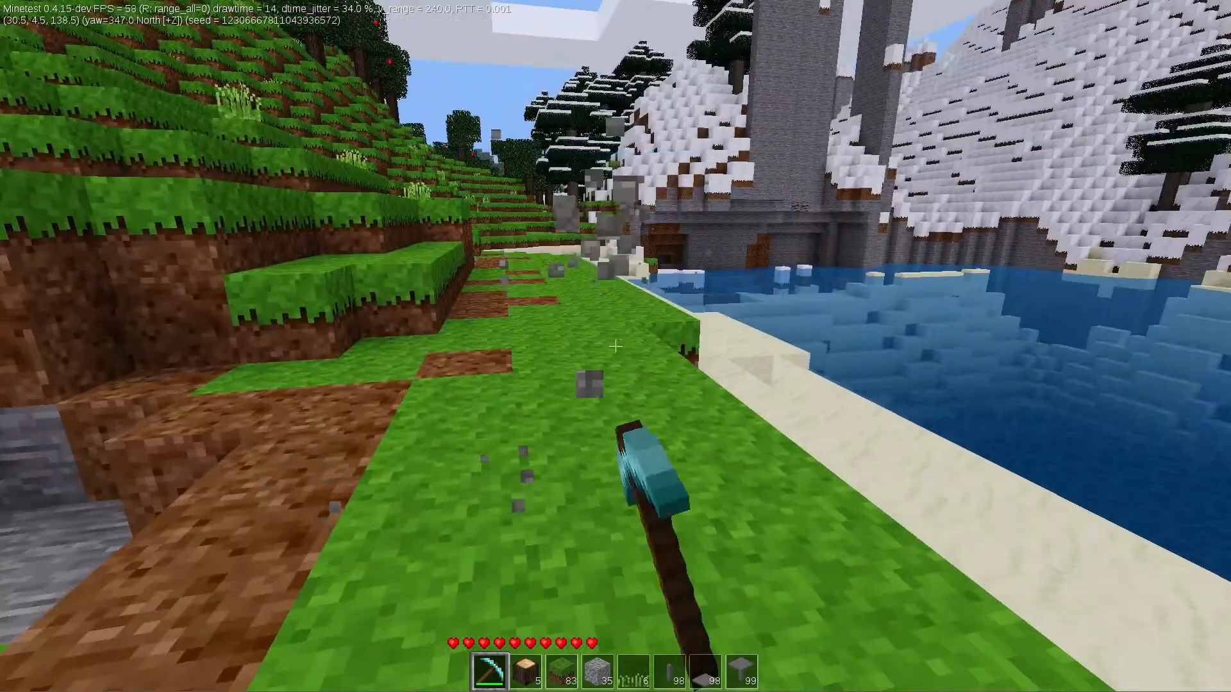
- Place a table bottom node on the cleared grass strip near the sand and stack a table top node on it
{"action": "key", "text": "w"}
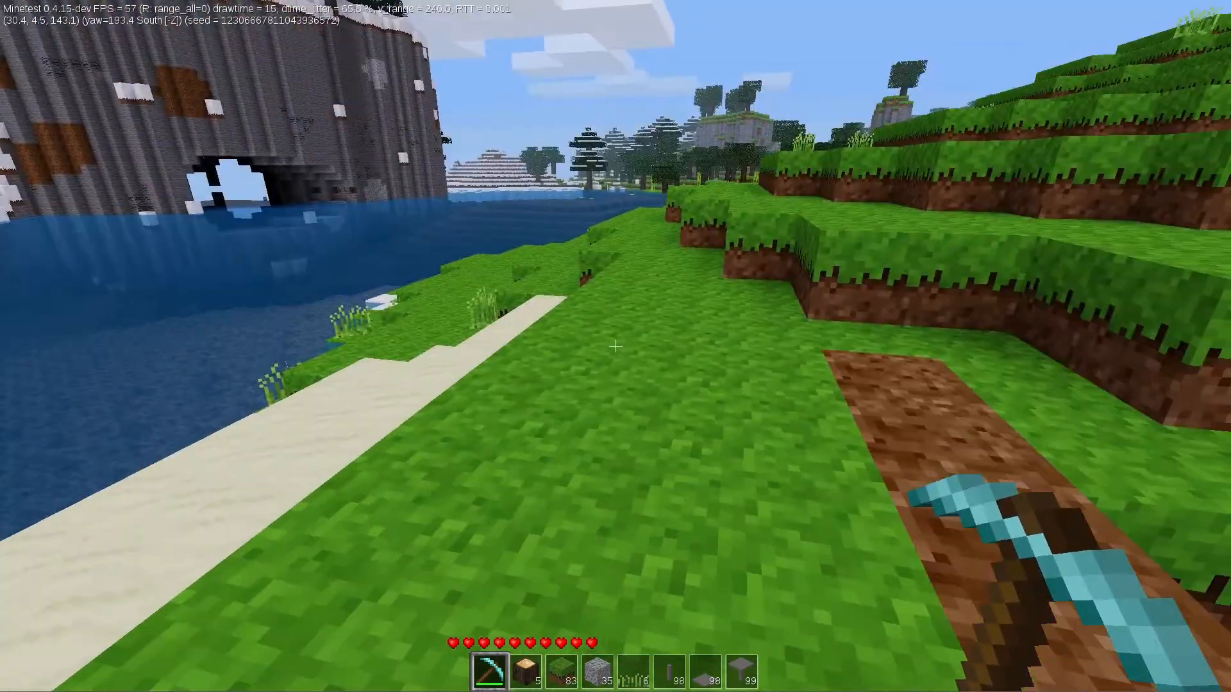
{"action": "key", "text": "w"}
{"action": "key", "text": "s"}
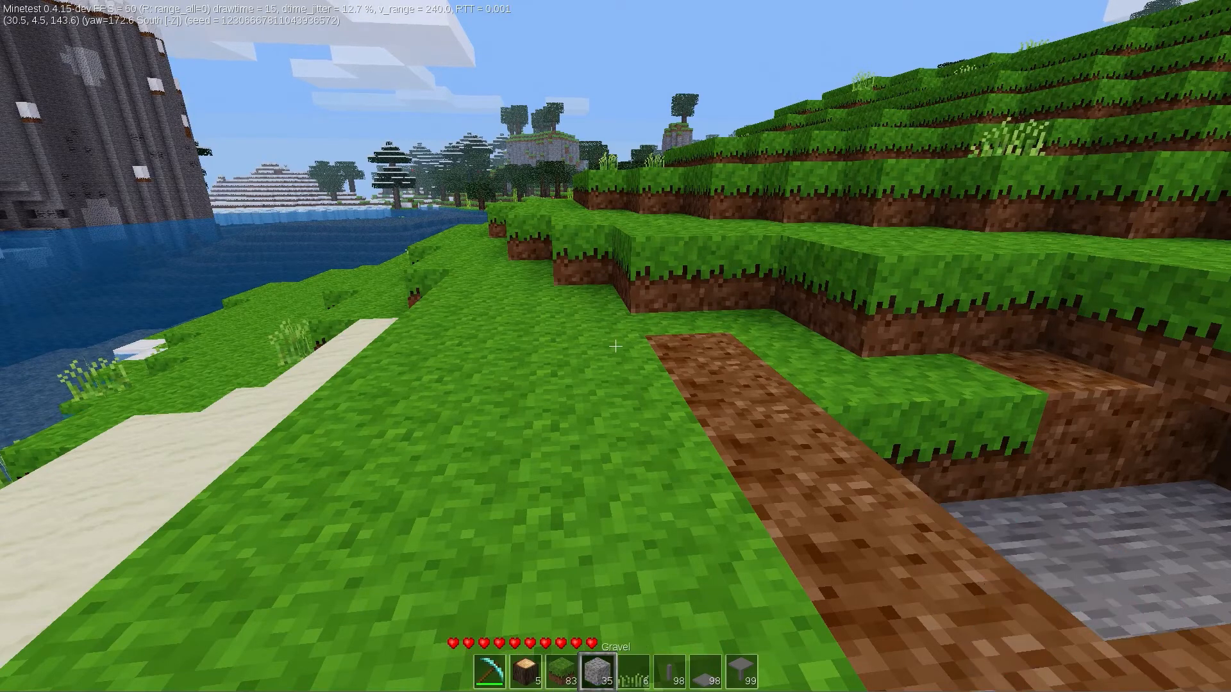
{"action": "key", "text": "6"}
{"action": "right_click", "coordinate": [615, 346]}
{"action": "key", "text": "7"}
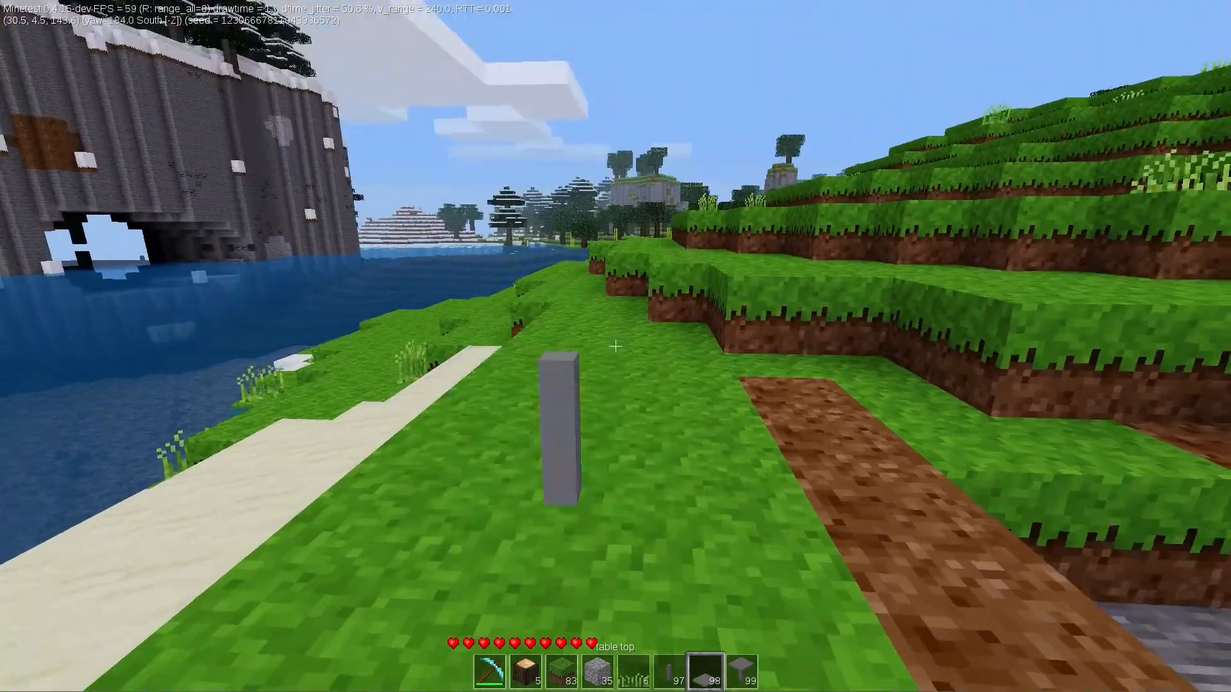
{"action": "right_click", "coordinate": [615, 347]}
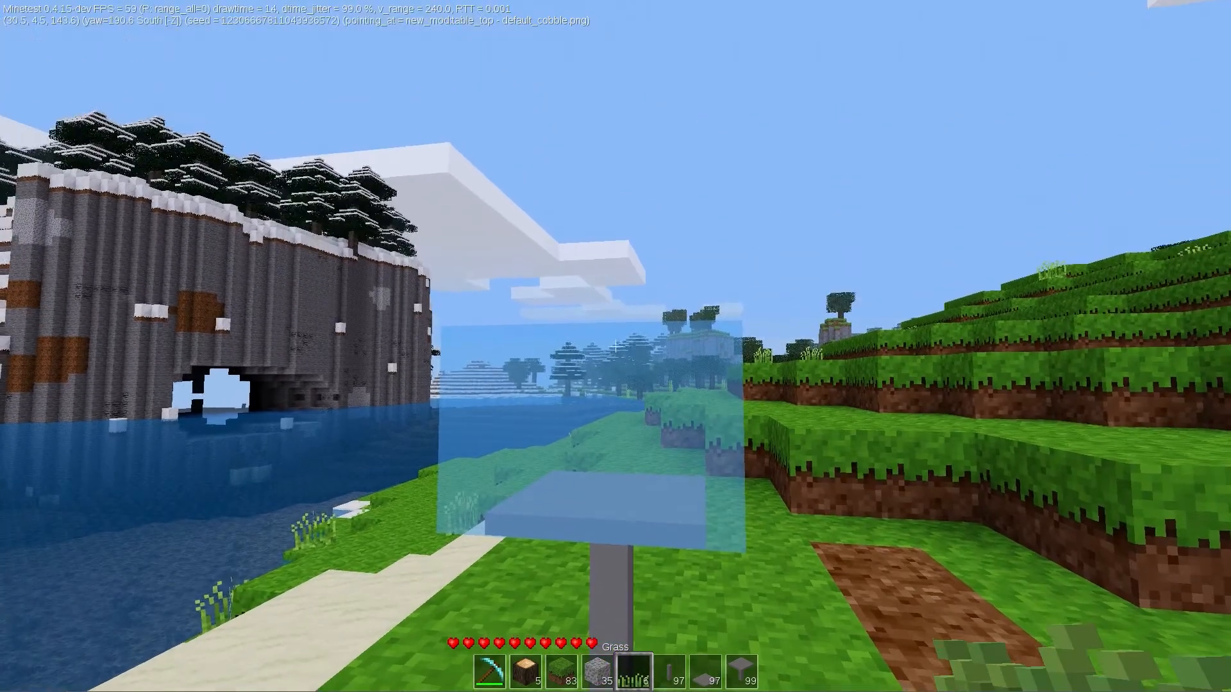
- Walk around the stacked table and examine it from several sides and from the higher ground
{"action": "key", "text": "d"}
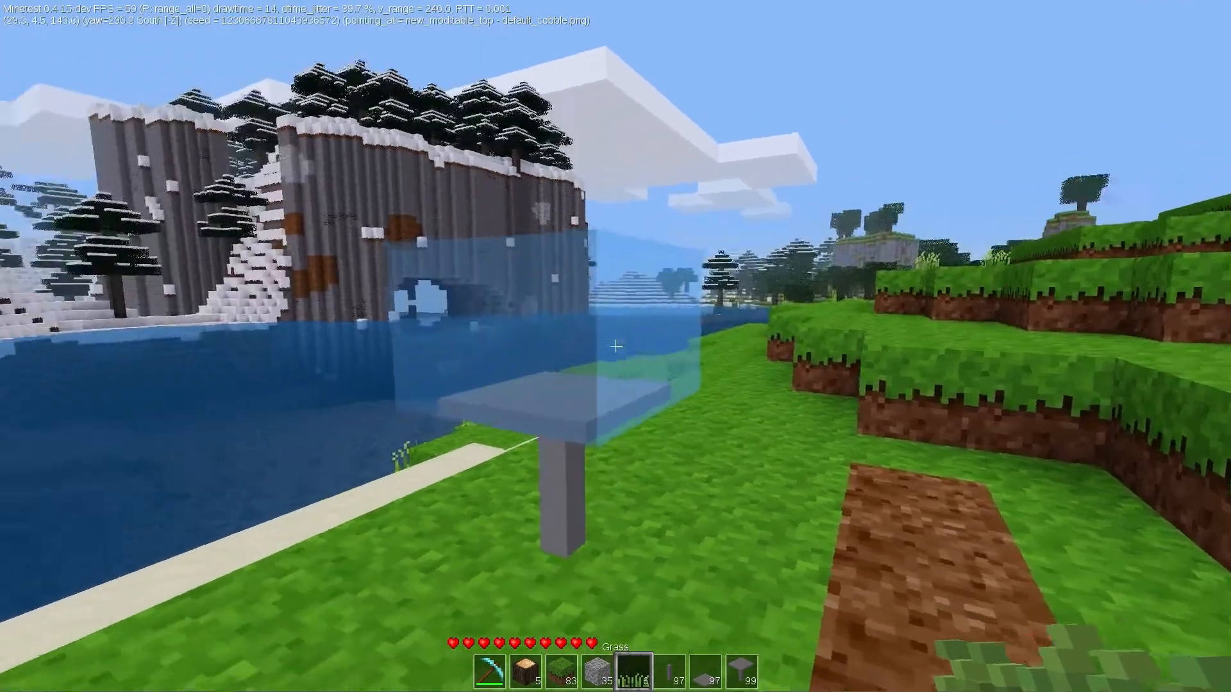
{"action": "key", "text": "space"}
{"action": "key", "text": "w"}
{"action": "key", "text": "w"}
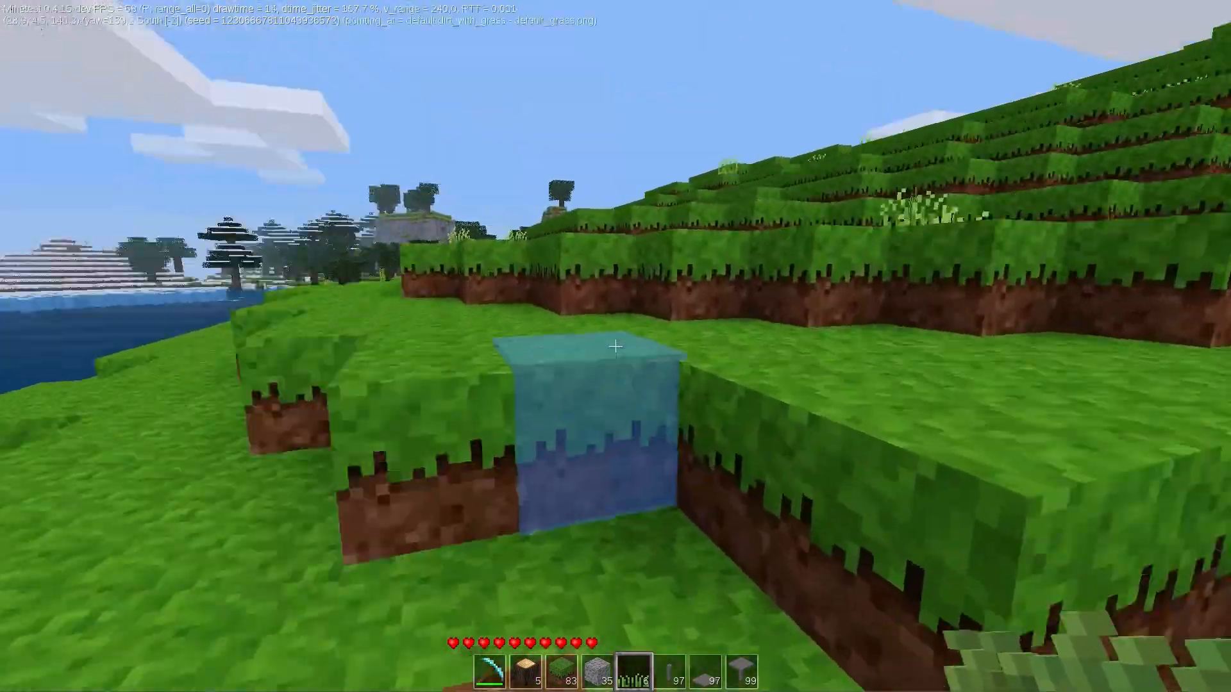
{"action": "key", "text": "space"}
{"action": "key", "text": "w"}
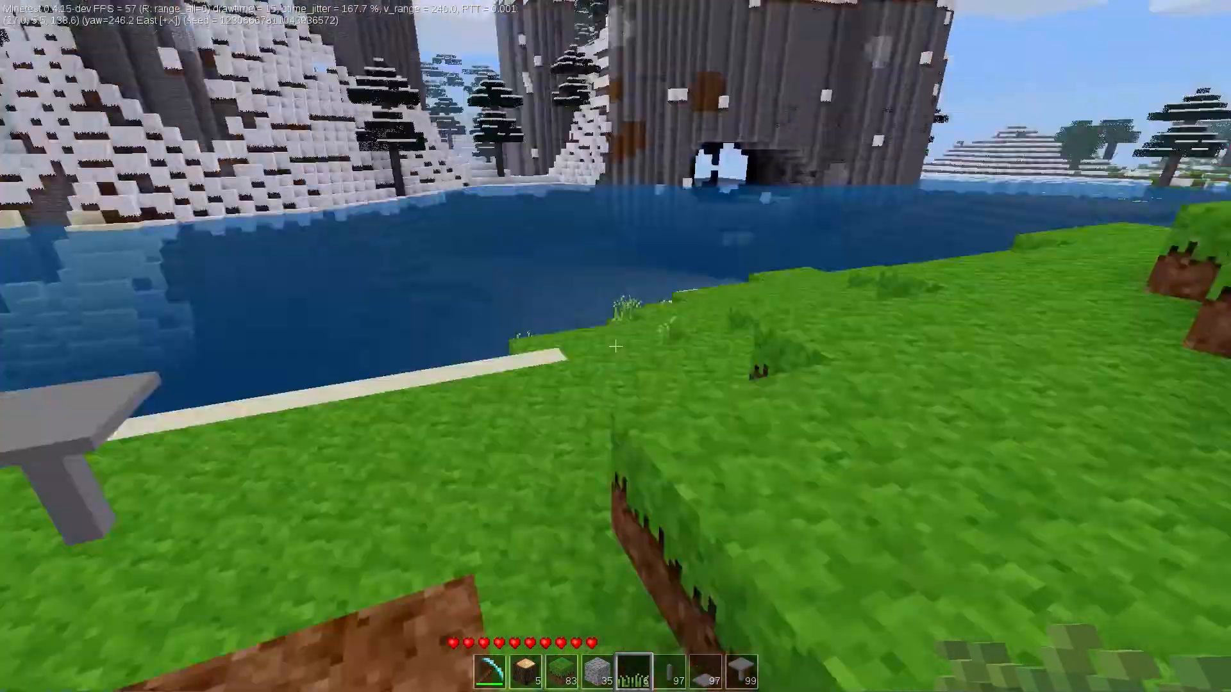
{"action": "key", "text": "space"}
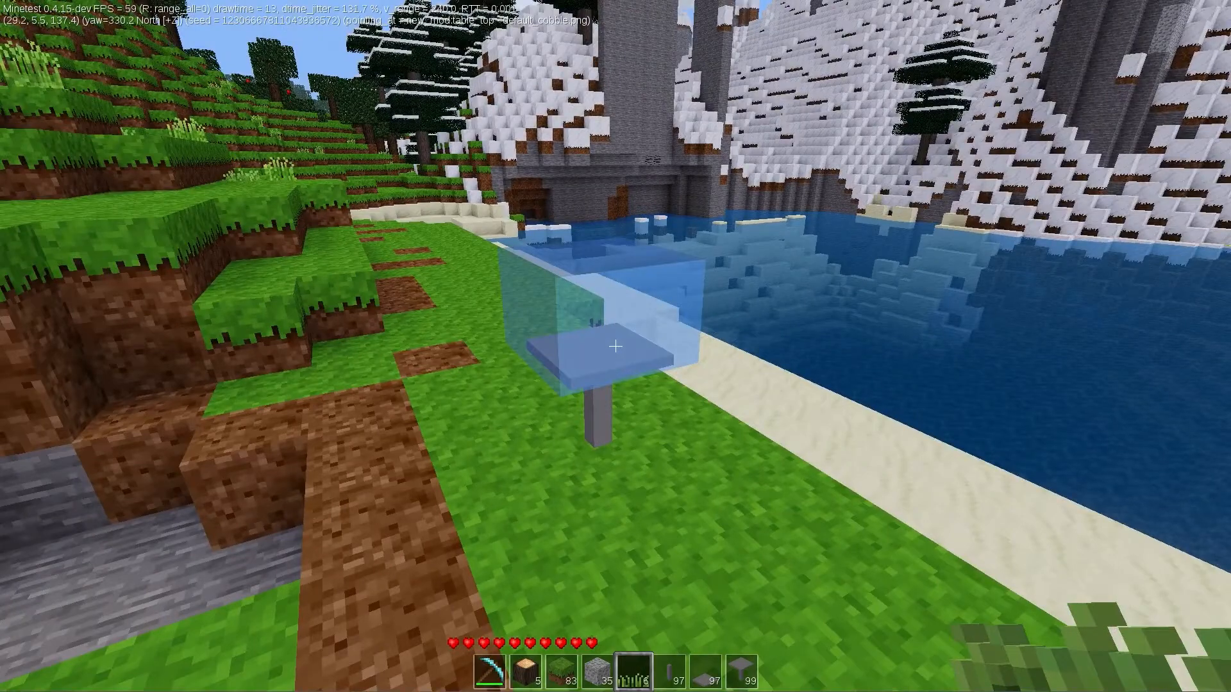
- Place a Dirt with Grass block beside the stacked table and a Grass plant on top of the table top node
{"action": "scroll", "coordinate": [615, 347], "scroll_direction": "up", "scroll_amount": 1}
{"action": "right_click", "coordinate": [615, 346]}
{"action": "key", "text": "w"}
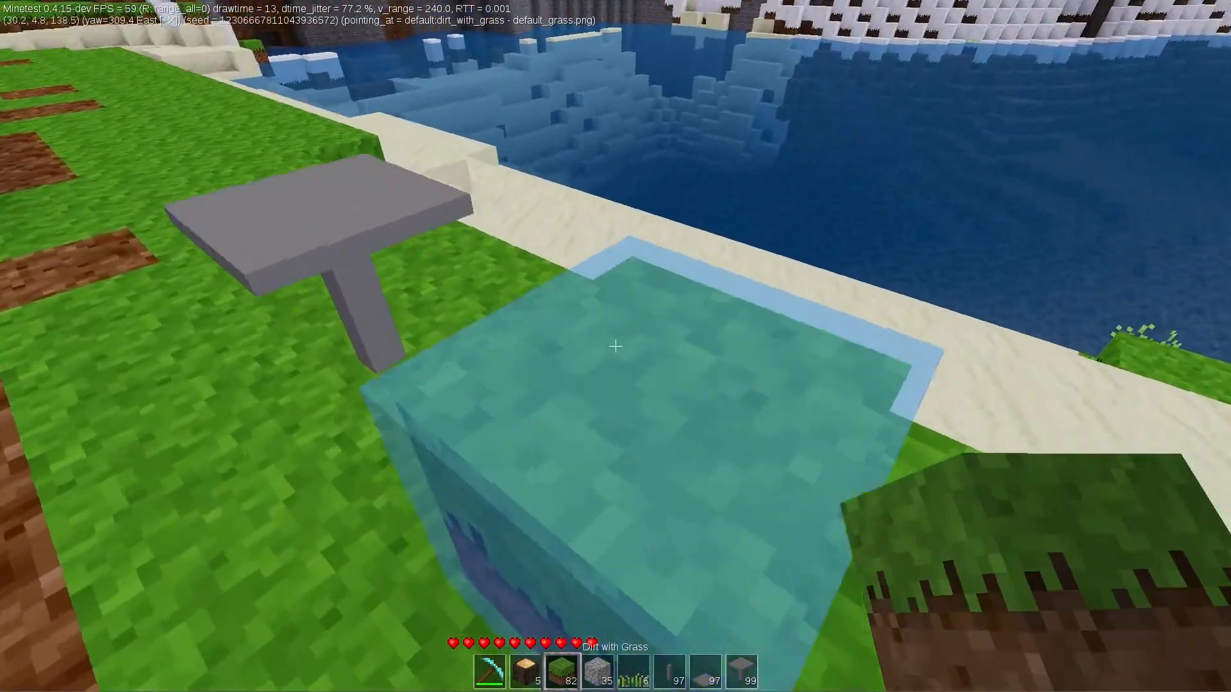
{"action": "key", "text": "space"}
{"action": "scroll", "coordinate": [616, 347], "scroll_direction": "down", "scroll_amount": 1}
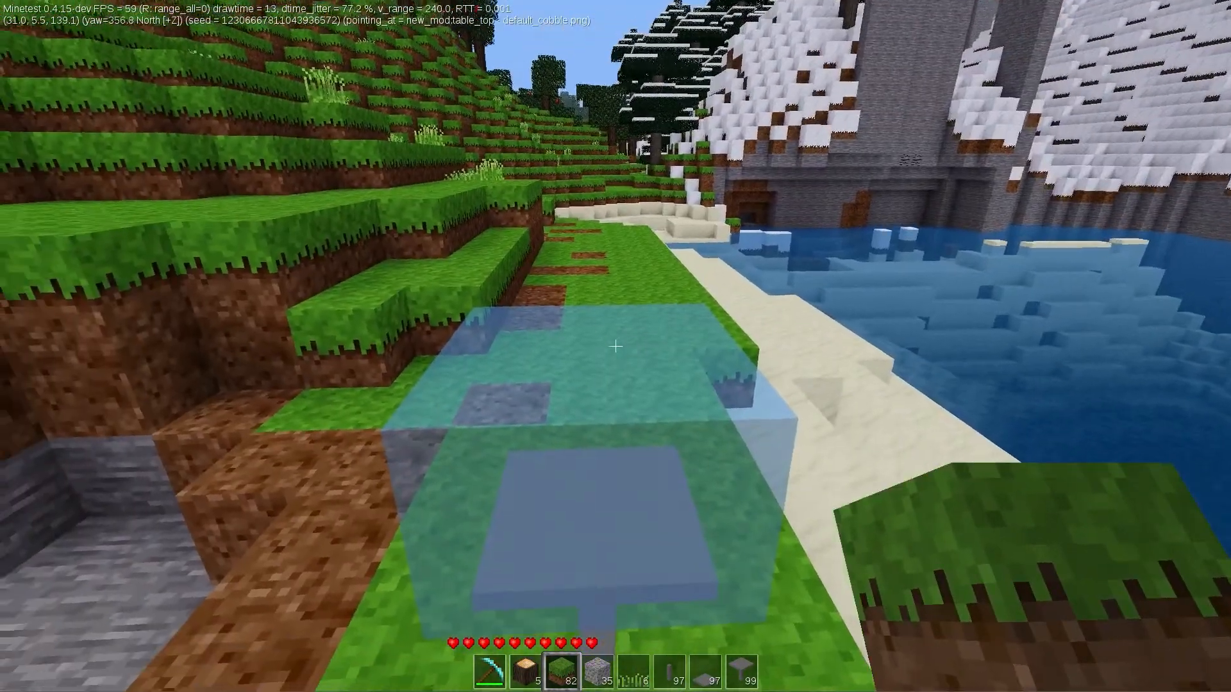
{"action": "right_click", "coordinate": [615, 347]}
{"action": "key", "text": "s"}
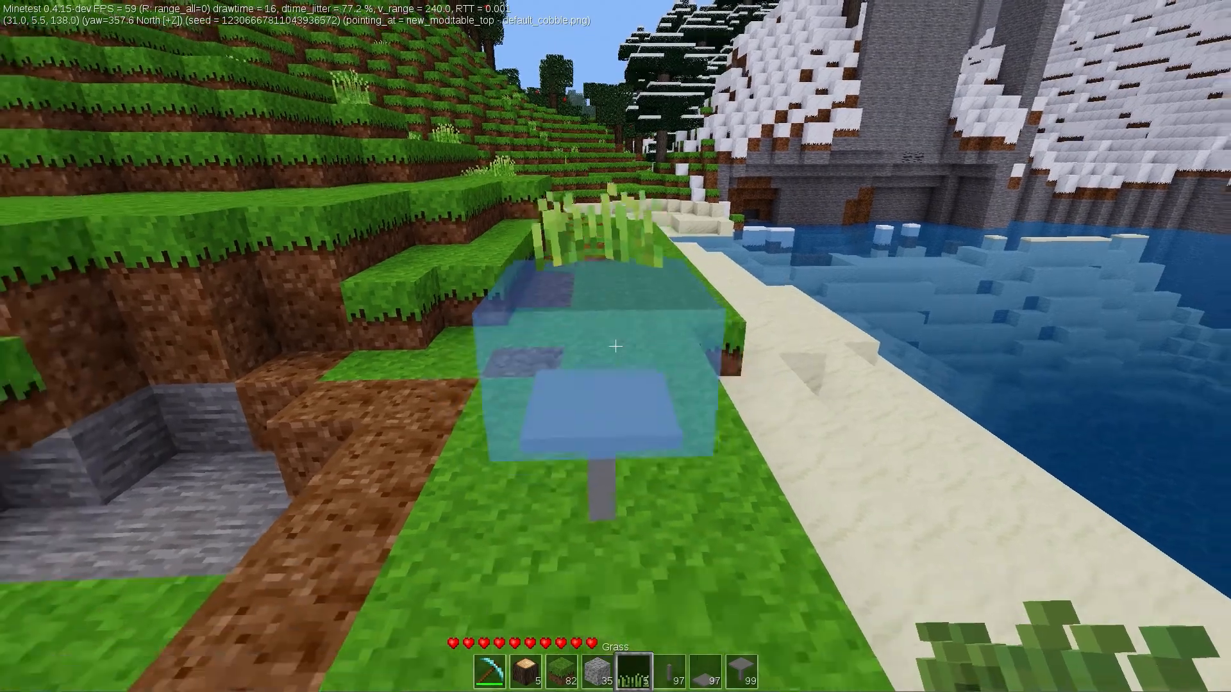
- Dig up the stacked table top and table bottom nodes with the Diamond Pickaxe
{"action": "key", "text": "a"}
{"action": "key", "text": "w"}
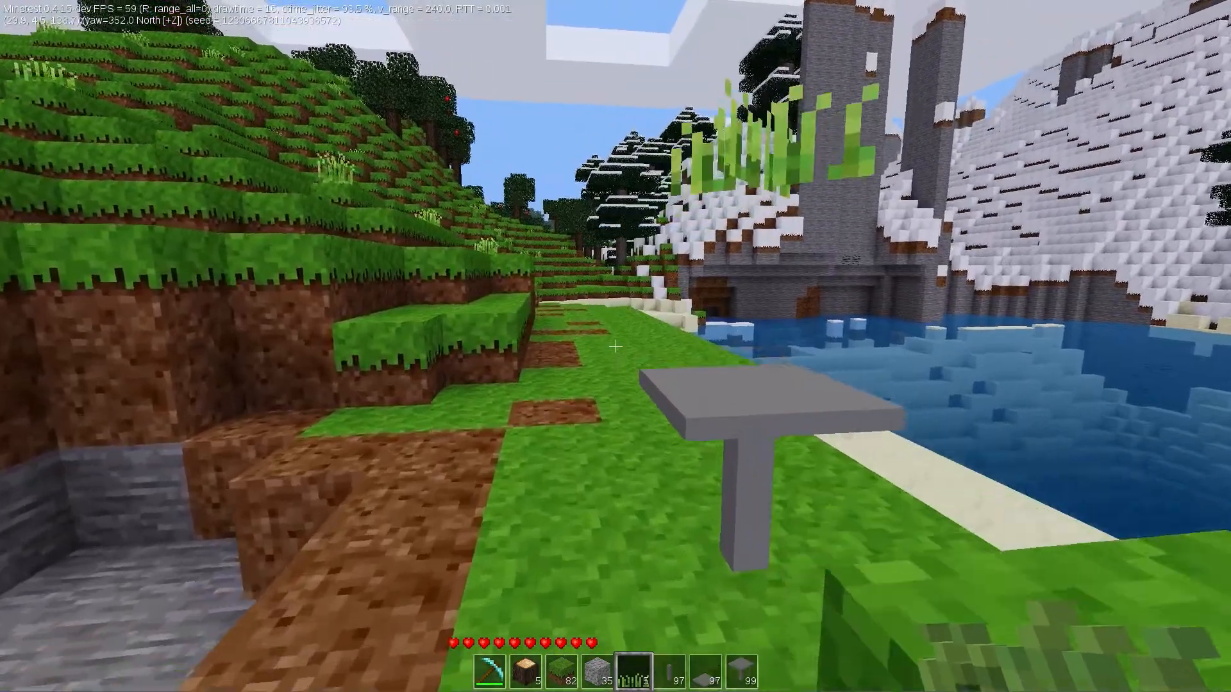
{"action": "left_click", "coordinate": [615, 347]}
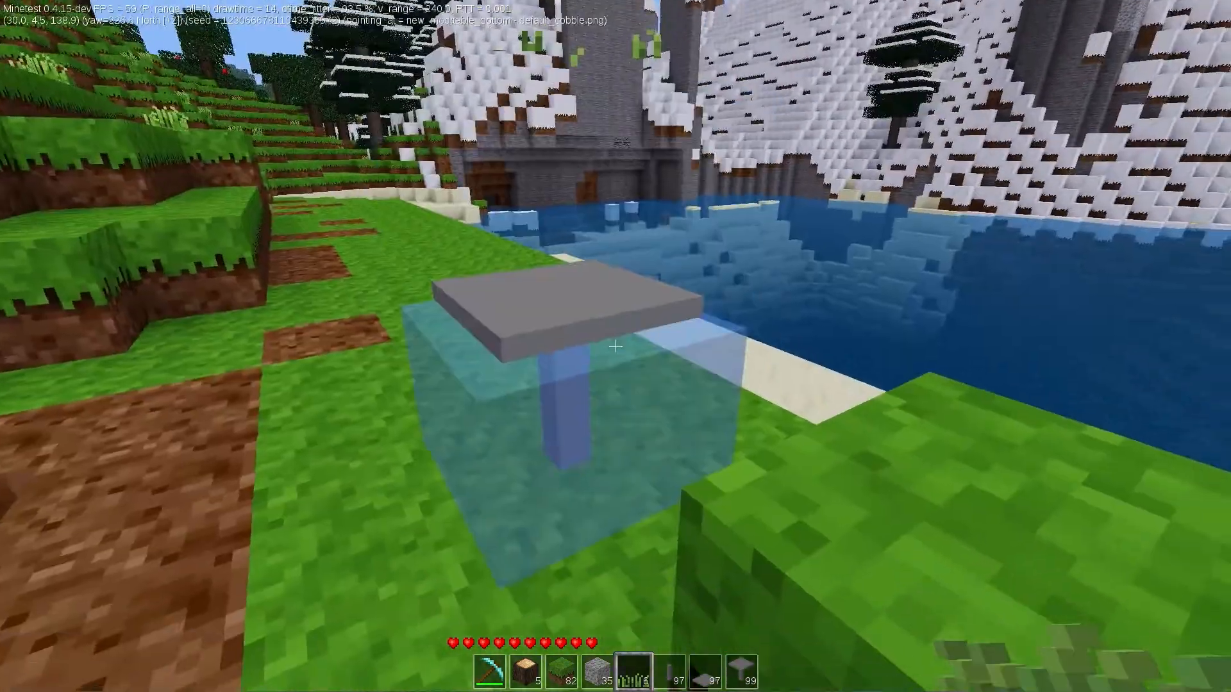
{"action": "scroll", "coordinate": [615, 346], "scroll_direction": "up", "scroll_amount": 4}
{"action": "left_click", "coordinate": [615, 346]}
{"action": "left_click", "coordinate": [615, 346]}
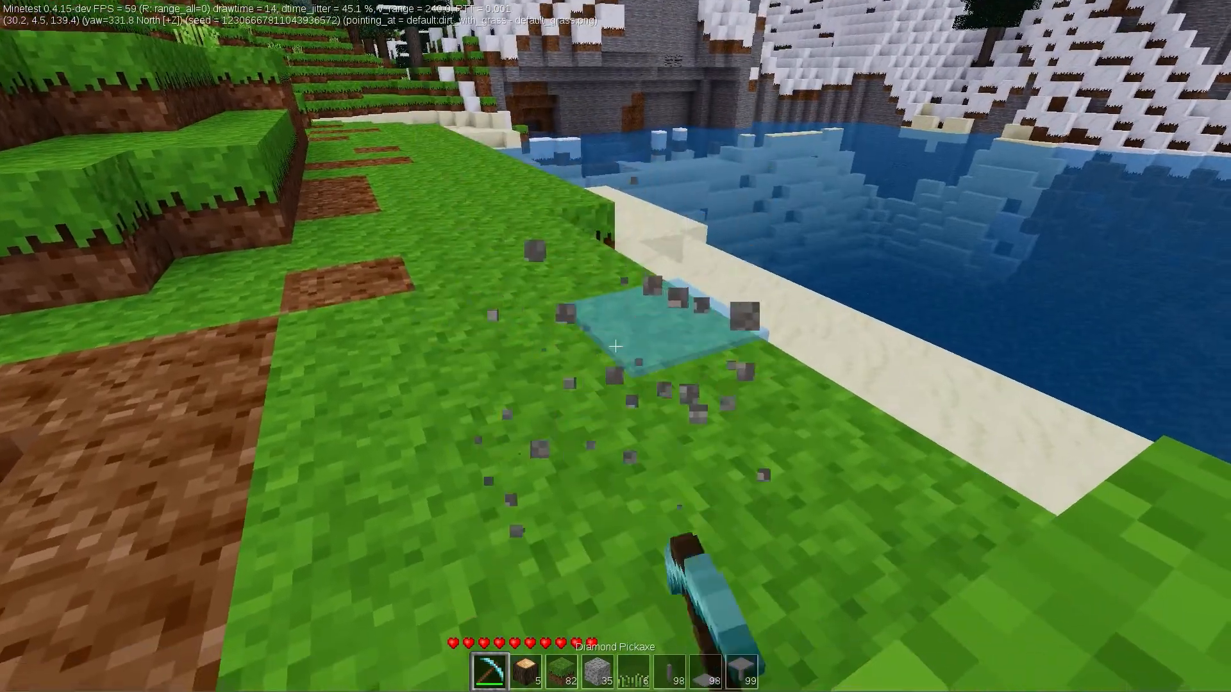
- Exit the world to the main menu, switch to Atom and maximize its window showing nodes.lua
{"action": "key", "text": "Escape"}
{"action": "left_click", "coordinate": [614, 381]}
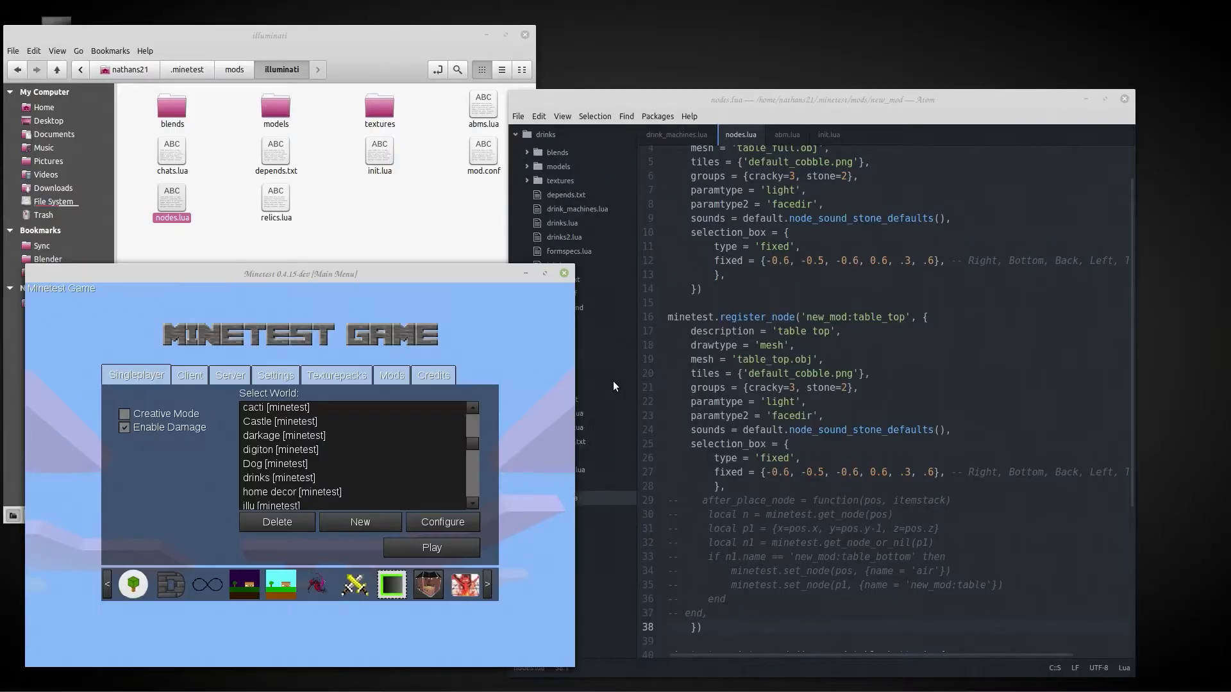
{"action": "left_click", "coordinate": [872, 134]}
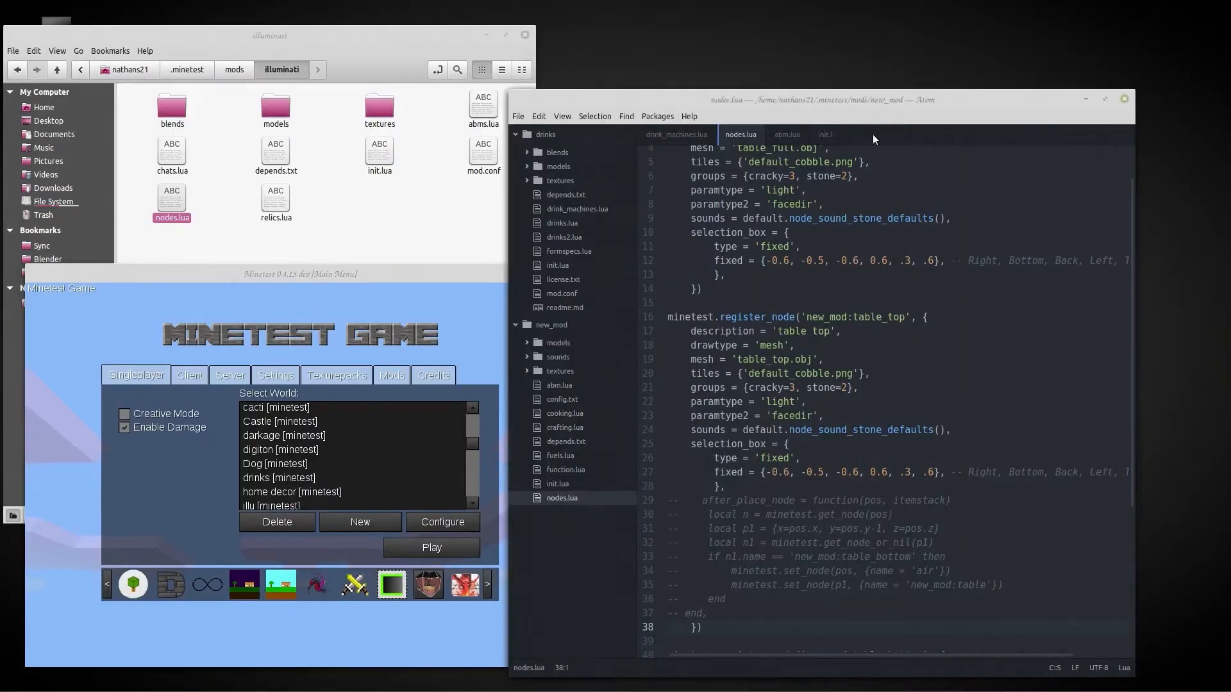
{"action": "left_click", "coordinate": [1105, 99]}
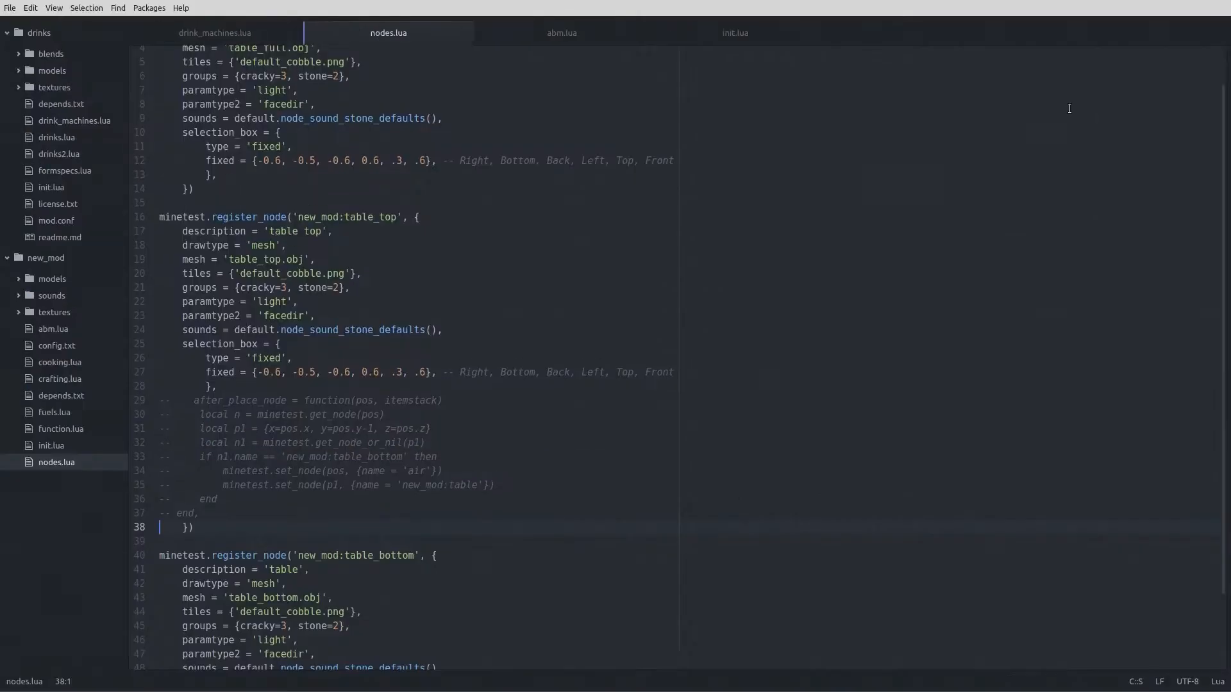
- Uncomment the whole after_place_node function, lines 29 to 37, in the new_mod:table_top node registration
{"action": "left_click", "coordinate": [170, 401]}
{"action": "key", "text": "BackSpace"}
{"action": "key", "text": "BackSpace"}
{"action": "key", "text": "Down"}
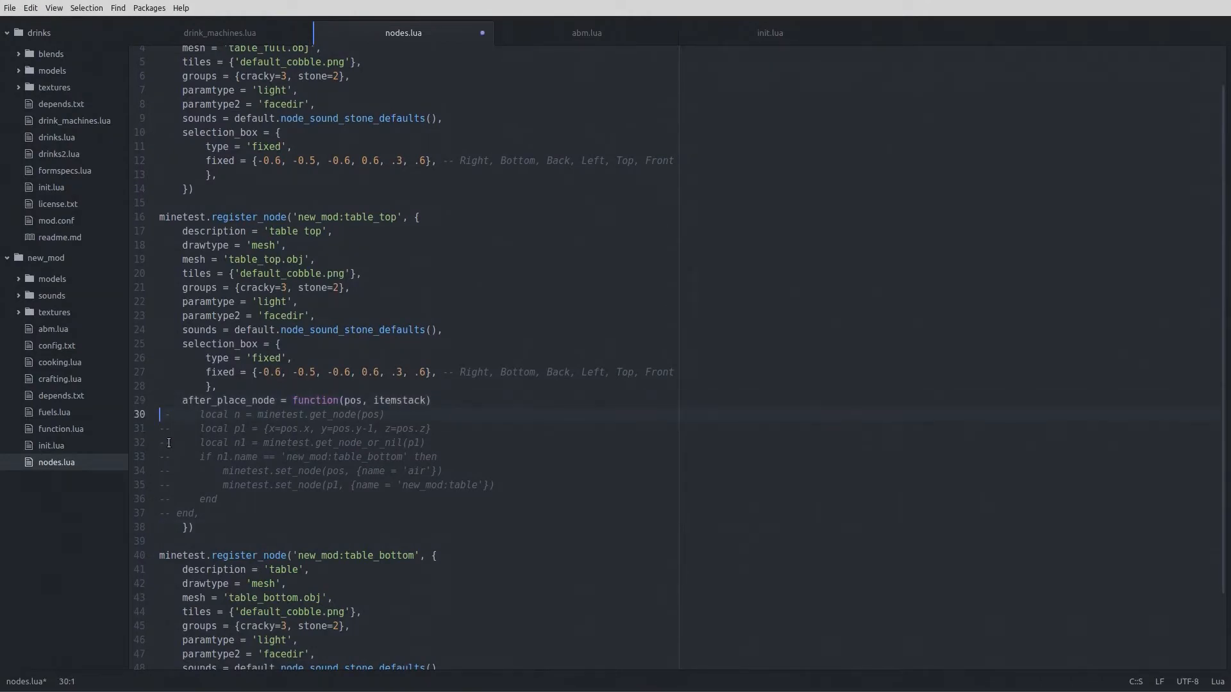
{"action": "key", "text": "Delete"}
{"action": "key", "text": "Delete"}
{"action": "key", "text": "Down"}
{"action": "key", "text": "Delete"}
{"action": "key", "text": "Delete"}
{"action": "key", "text": "Down"}
{"action": "key", "text": "Delete"}
{"action": "key", "text": "Delete"}
{"action": "key", "text": "Down"}
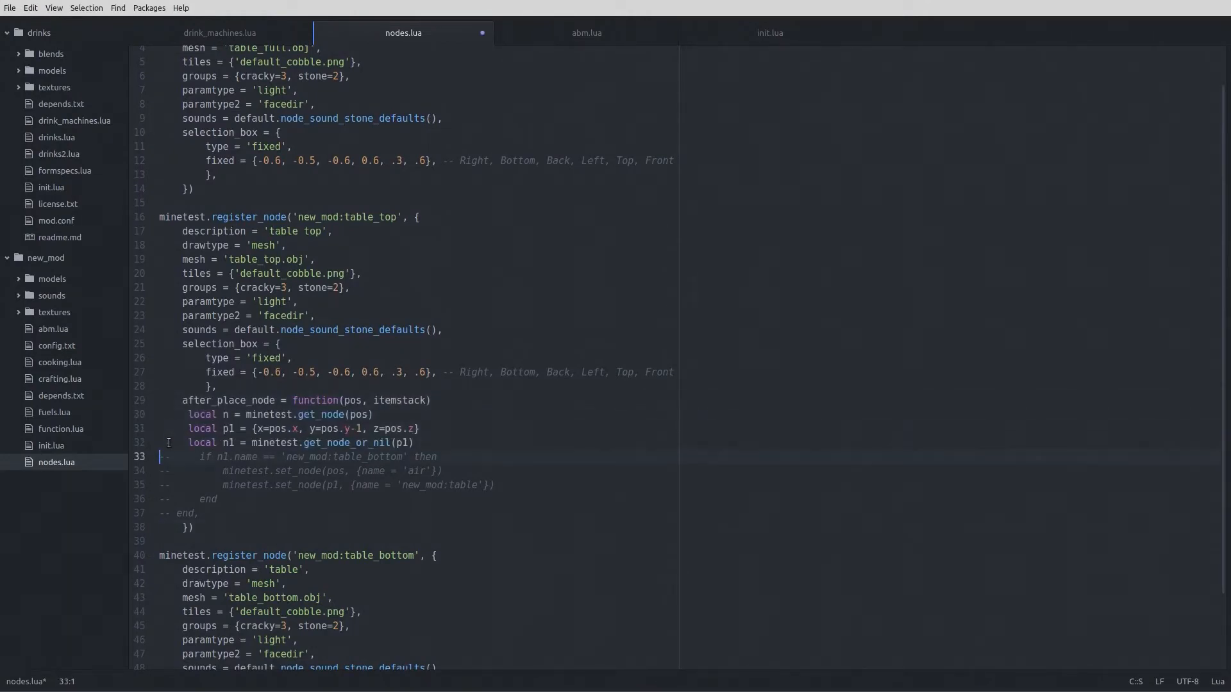
{"action": "key", "text": "Delete"}
{"action": "key", "text": "Delete"}
{"action": "key", "text": "Down"}
{"action": "key", "text": "Delete"}
{"action": "key", "text": "Delete"}
{"action": "key", "text": "Down"}
{"action": "key", "text": "Delete"}
{"action": "key", "text": "Delete"}
{"action": "key", "text": "Down"}
{"action": "key", "text": "Delete"}
{"action": "key", "text": "Delete"}
{"action": "key", "text": "Down"}
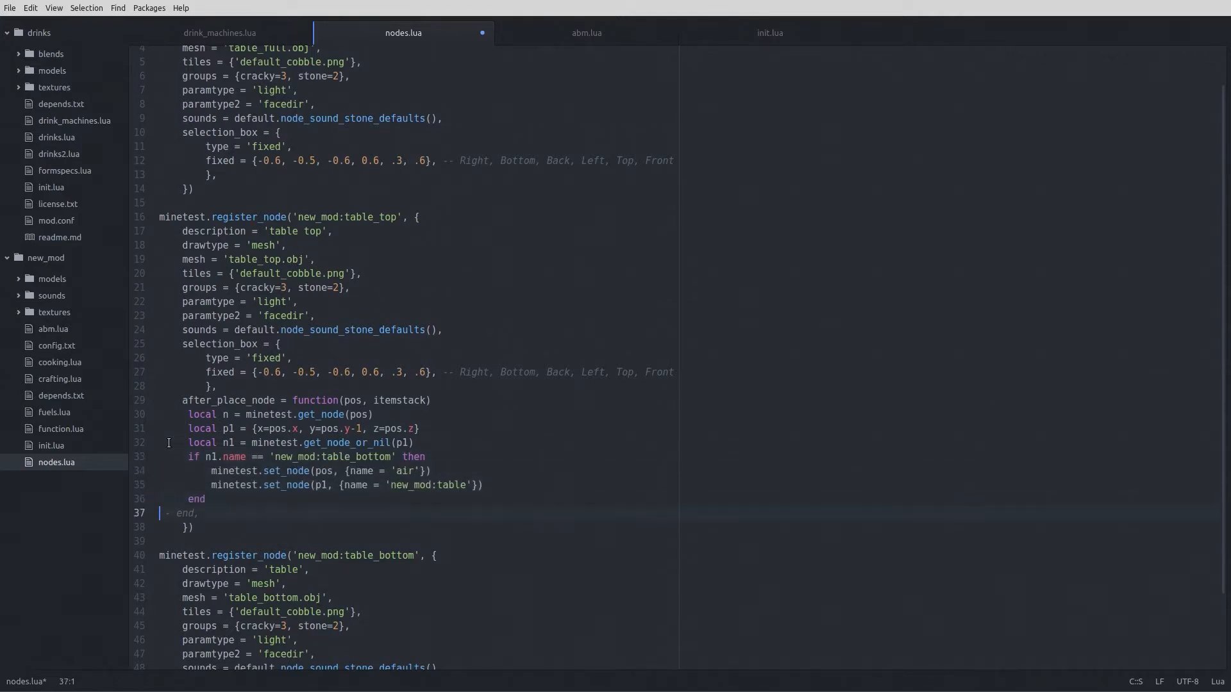
{"action": "key", "text": "Delete"}
{"action": "key", "text": "Delete"}
- Change the description of the new_mod:table_bottom node to 'table bottom'
{"action": "scroll", "coordinate": [261, 291], "scroll_direction": "up", "scroll_amount": 1}
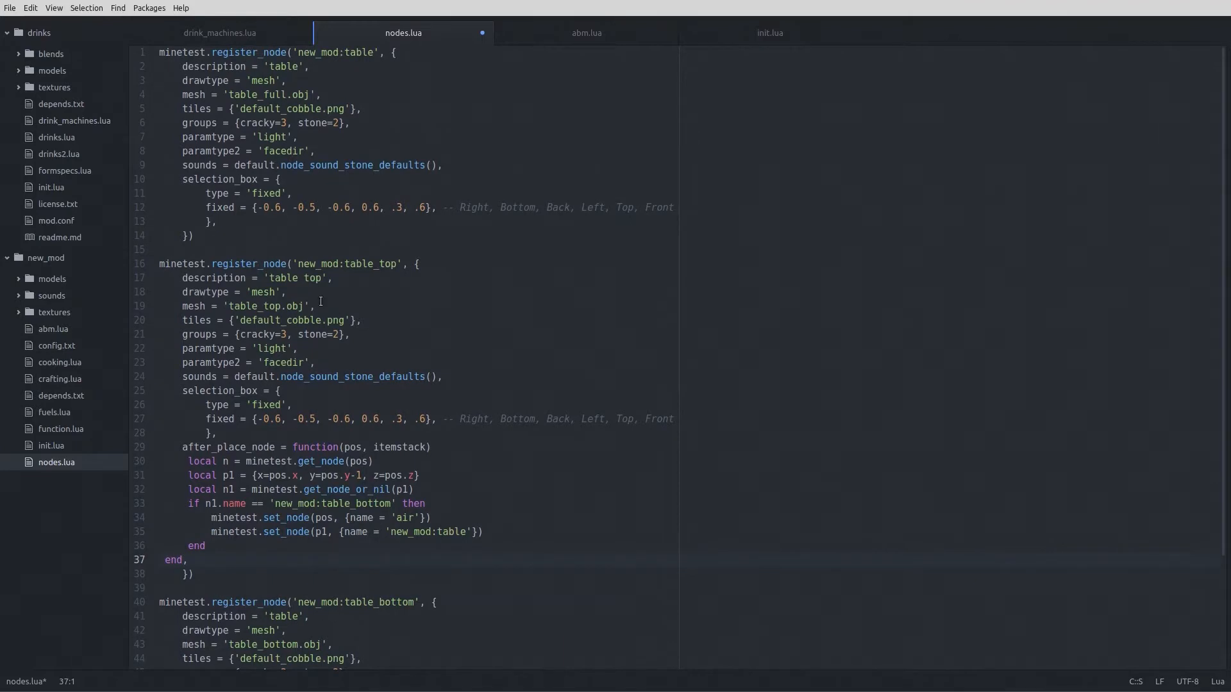
{"action": "scroll", "coordinate": [343, 340], "scroll_direction": "down", "scroll_amount": 1}
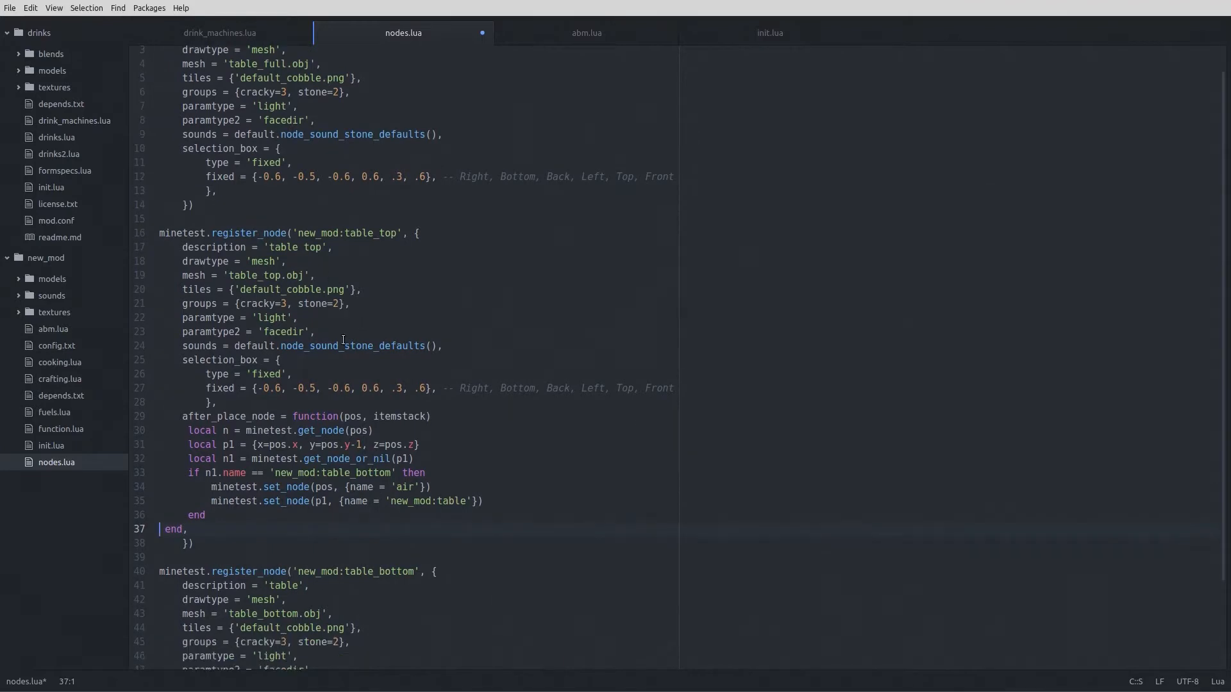
{"action": "left_click", "coordinate": [299, 588]}
{"action": "type", "text": "bottom"}
{"action": "key", "text": "BackSpace"}
{"action": "key", "text": "BackSpace"}
{"action": "type", "text": "om"}
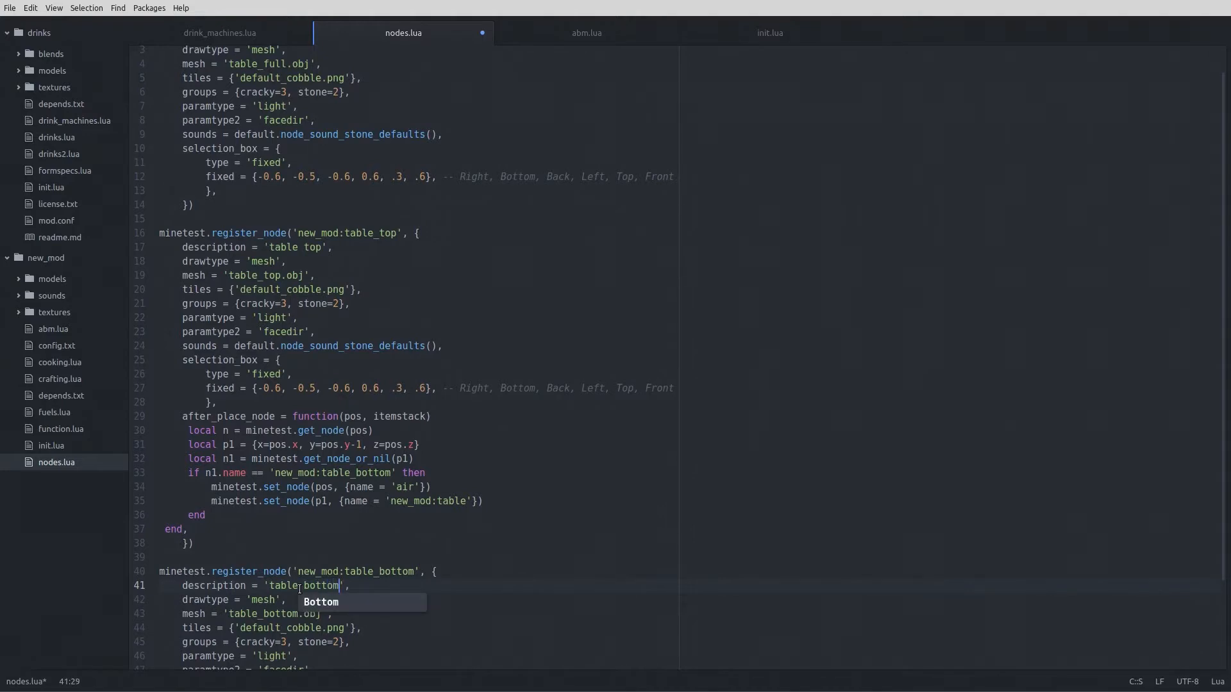
- Delete the line "local n = minetest.get_node(pos)" from the after_place_node function
{"action": "scroll", "coordinate": [304, 576], "scroll_direction": "up", "scroll_amount": 2}
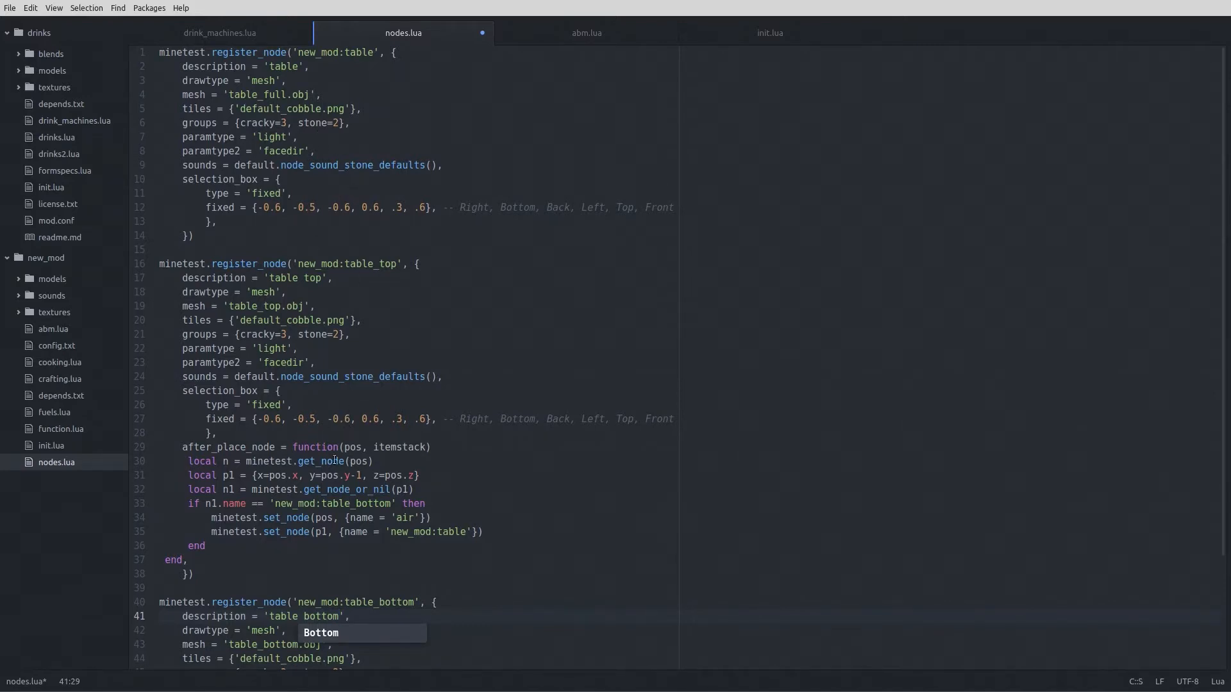
{"action": "scroll", "coordinate": [286, 344], "scroll_direction": "down", "scroll_amount": 2}
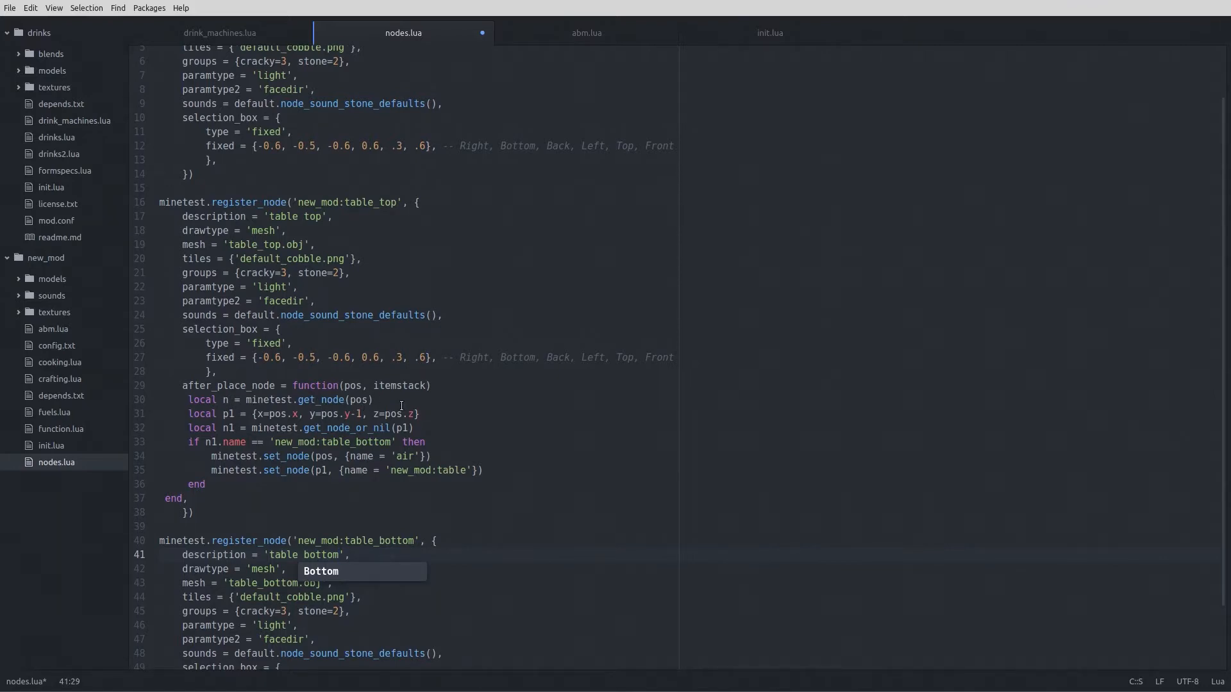
{"action": "left_click_drag", "start_coordinate": [374, 400], "coordinate": [144, 401]}
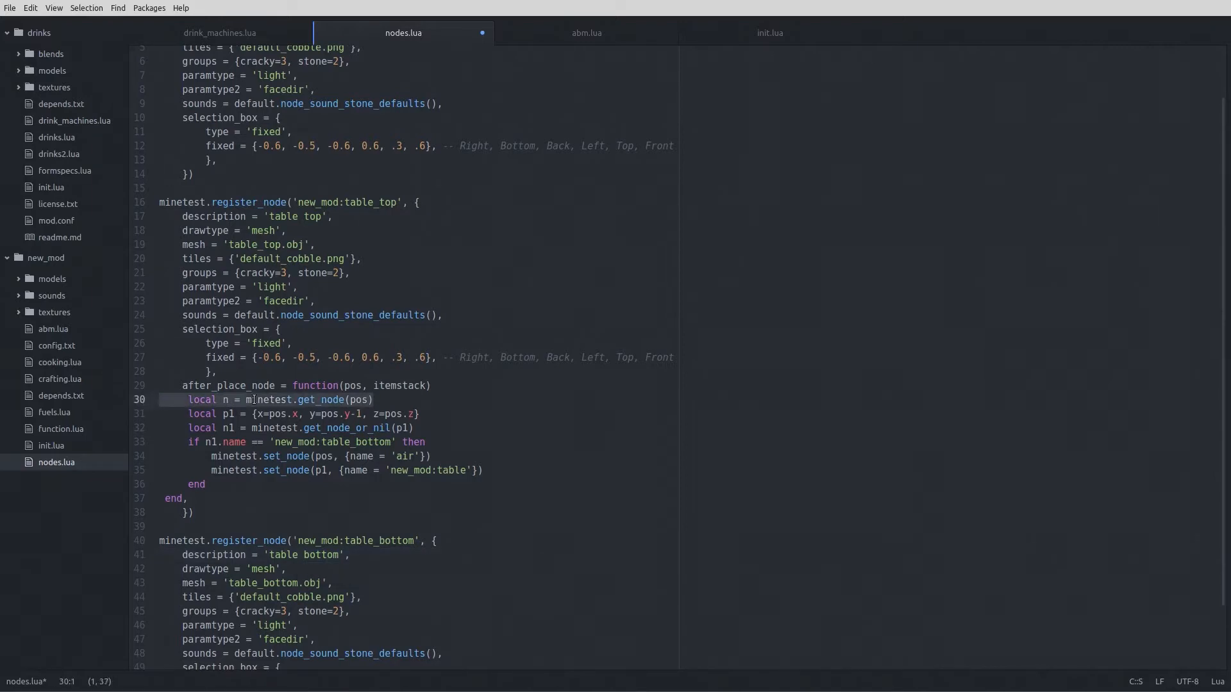
{"action": "key", "text": "BackSpace"}
{"action": "key", "text": "BackSpace"}
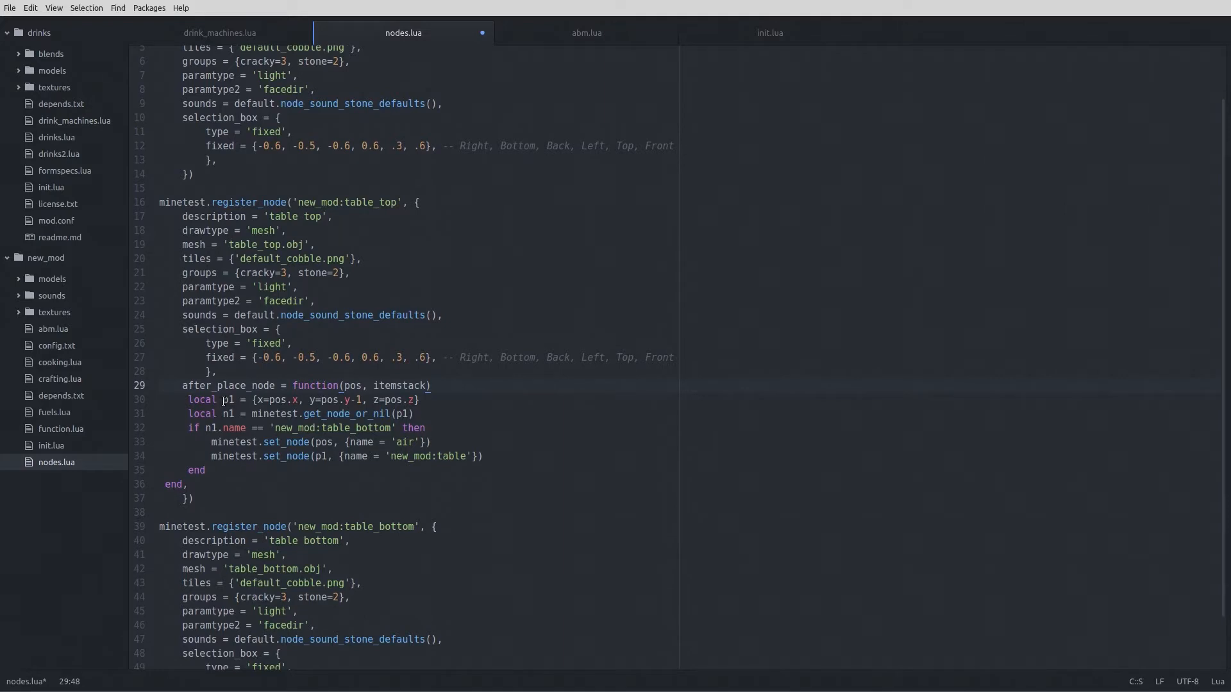
- Rename the variable p1 to pos1 in its local declaration and in the get_node_or_nil call
{"action": "left_click", "coordinate": [228, 400]}
{"action": "type", "text": "os"}
{"action": "left_click", "coordinate": [548, 443]}
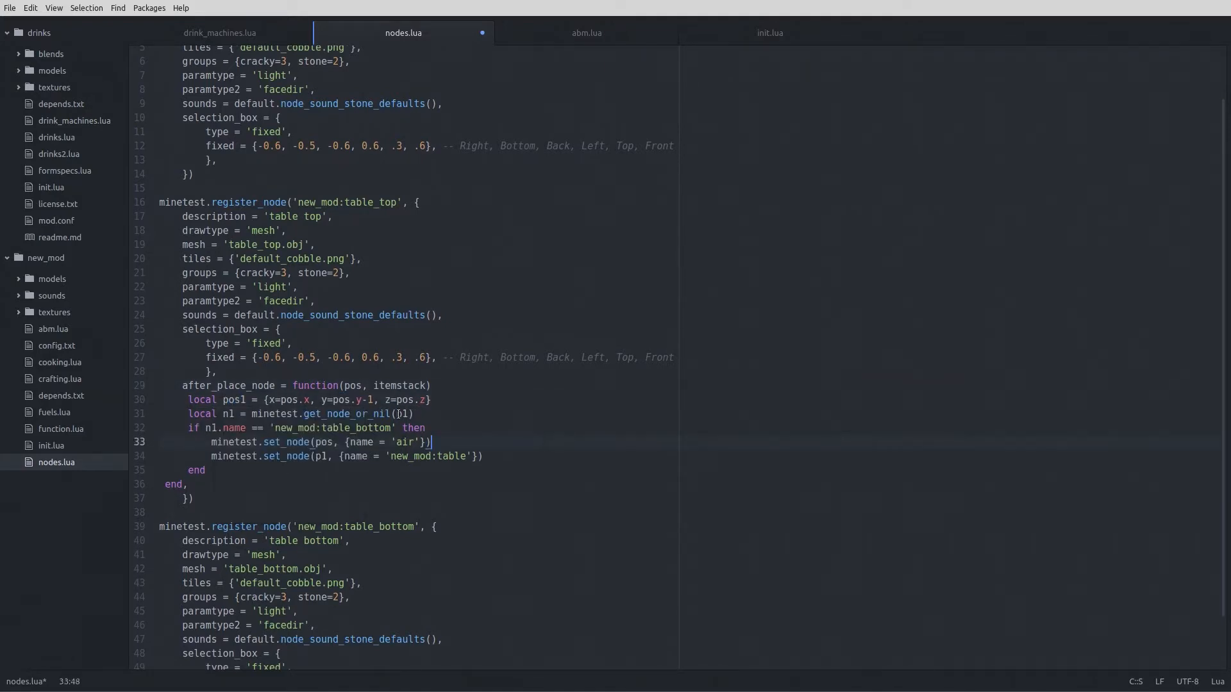
{"action": "left_click", "coordinate": [400, 414]}
{"action": "type", "text": "os"}
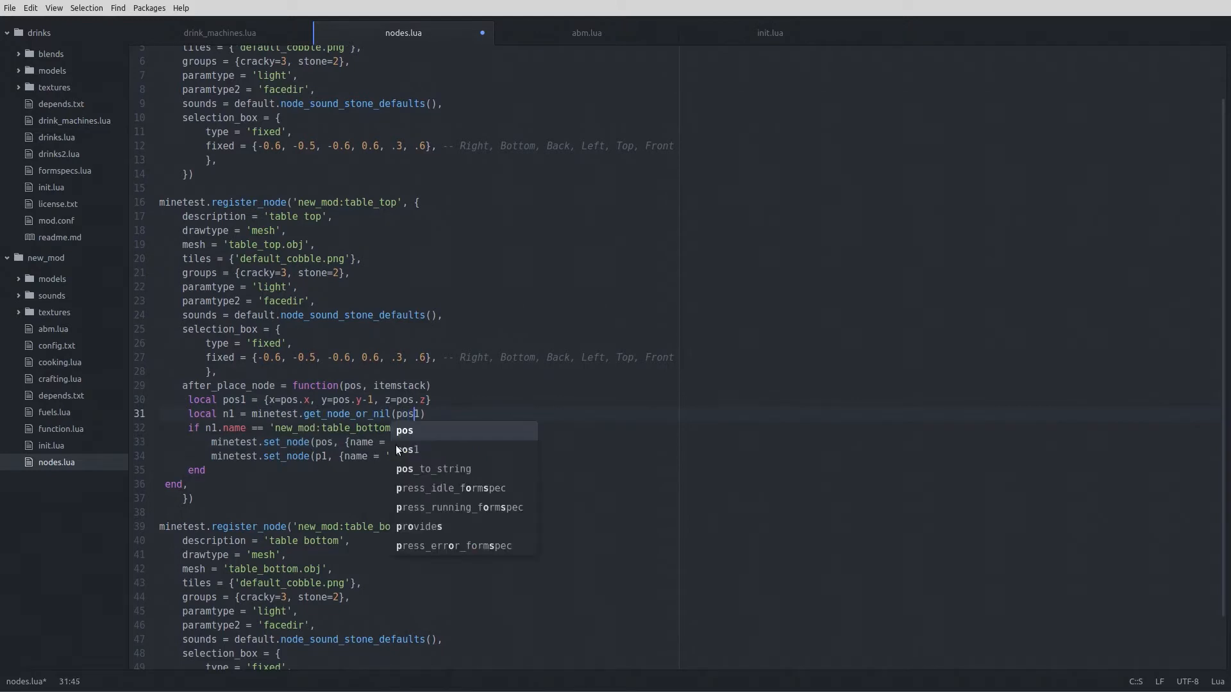
- Rename n1 to node1 in its declaration and the if condition, and p1 to pos1 in the second set_node call
{"action": "left_click", "coordinate": [228, 414]}
{"action": "type", "text": "ode"}
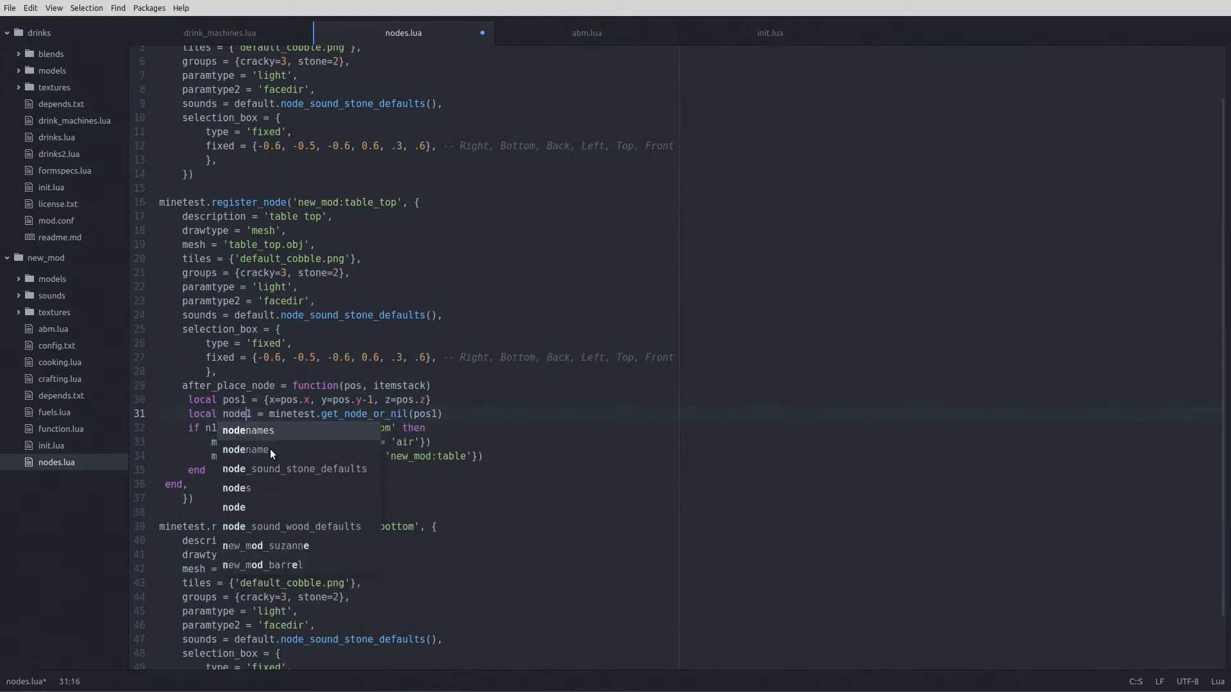
{"action": "triple_click", "coordinate": [211, 414]}
{"action": "left_click", "coordinate": [210, 428]}
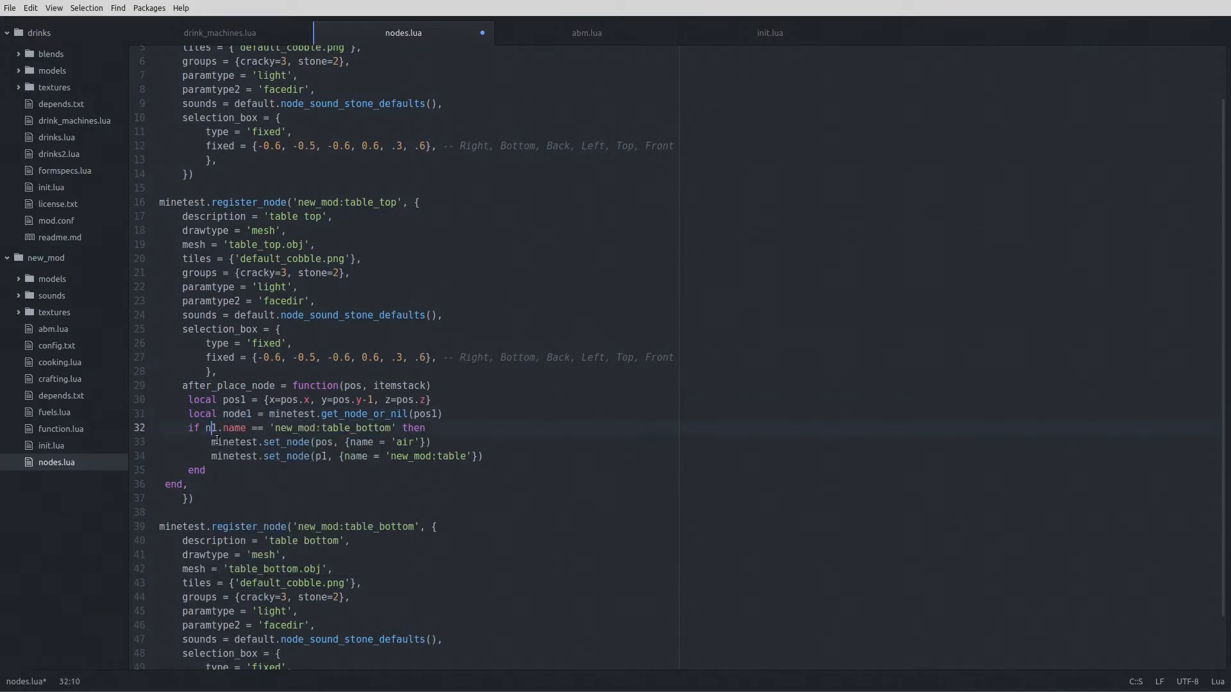
{"action": "type", "text": "ode"}
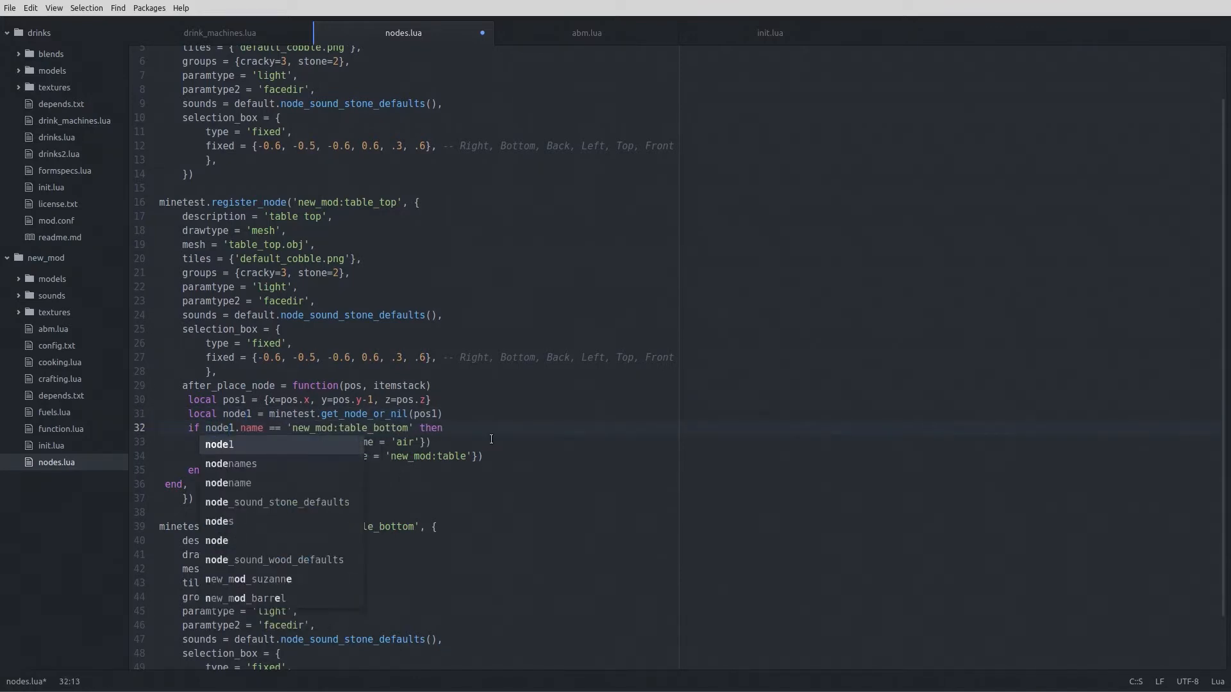
{"action": "left_click", "coordinate": [491, 439]}
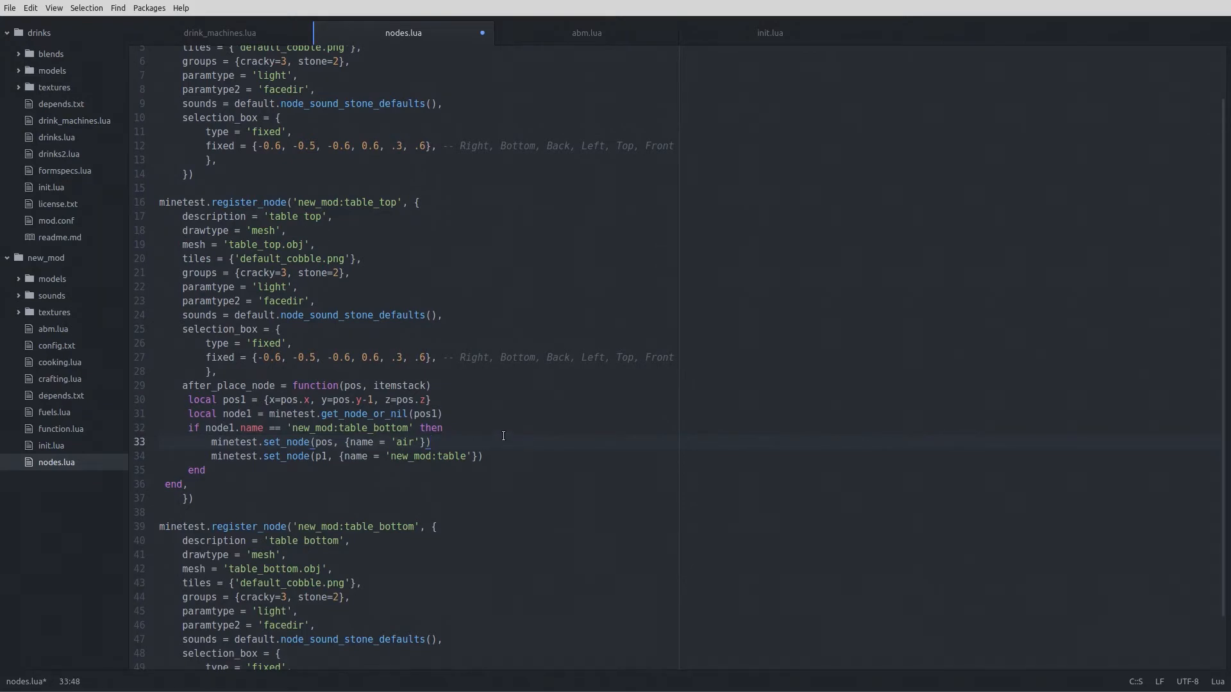
{"action": "left_click", "coordinate": [320, 459]}
{"action": "type", "text": "os"}
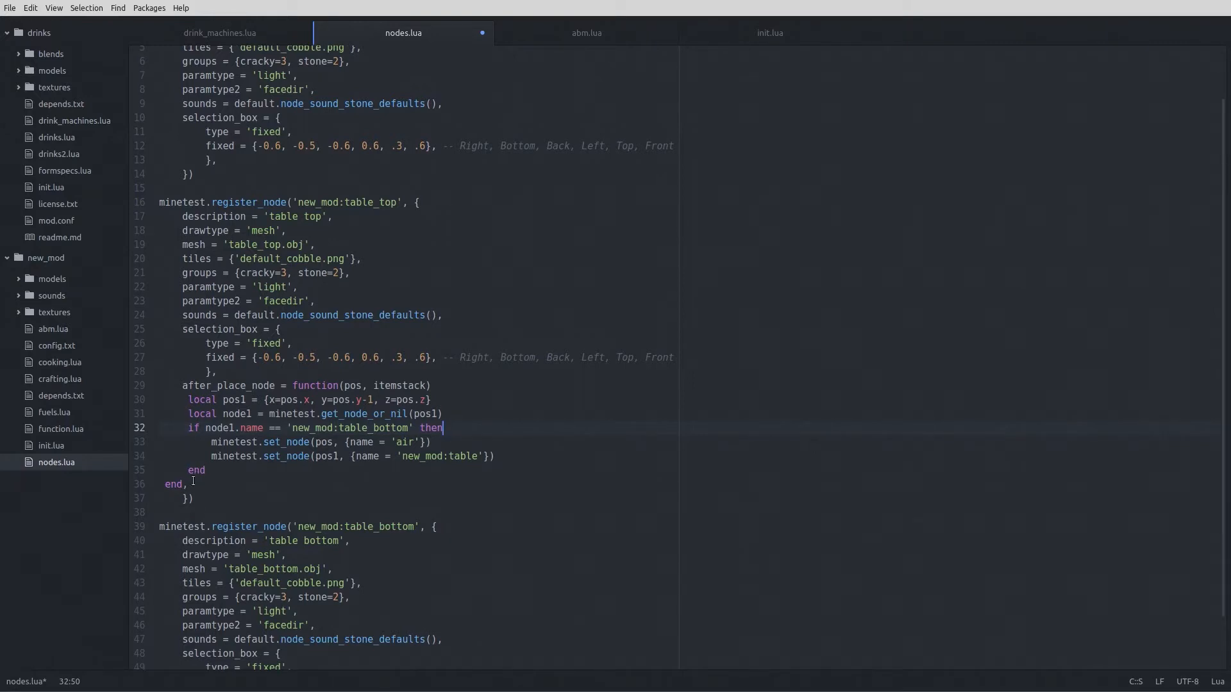
- Indent the local pos1, local node1 and if lines one level inside the after_place_node function of new_mod:table_top
{"action": "left_click", "coordinate": [187, 398]}
{"action": "key", "text": "Tab"}
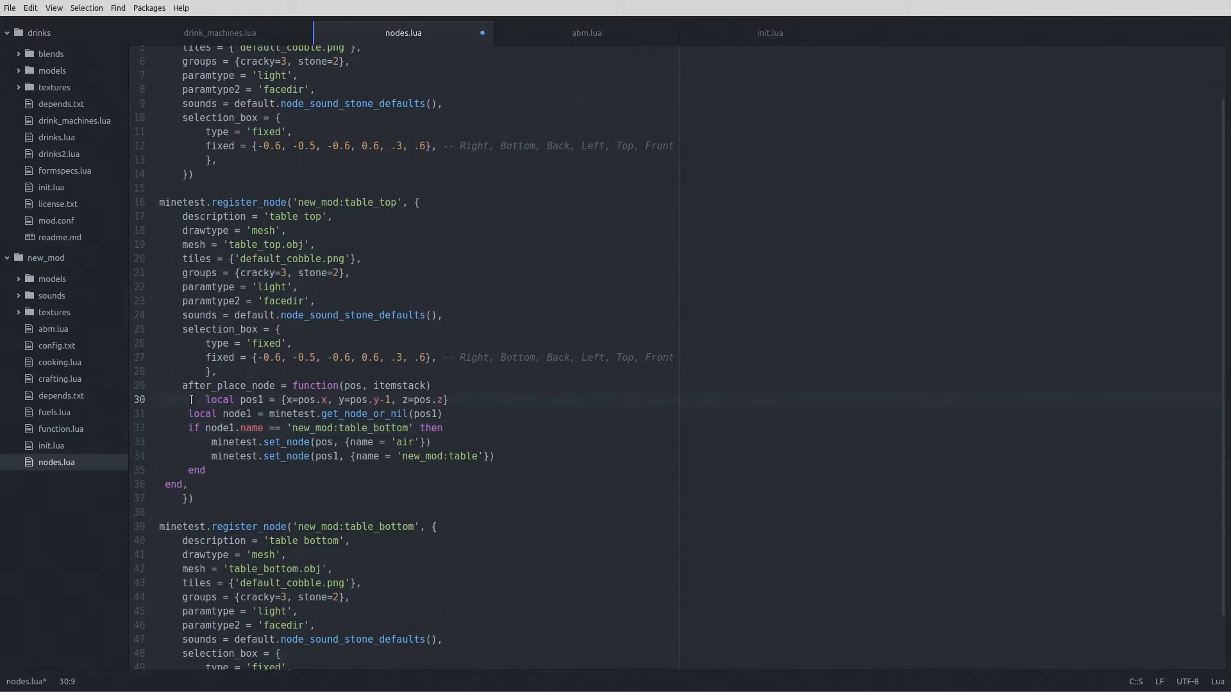
{"action": "key", "text": "shift+Tab"}
{"action": "key", "text": "shift+Tab"}
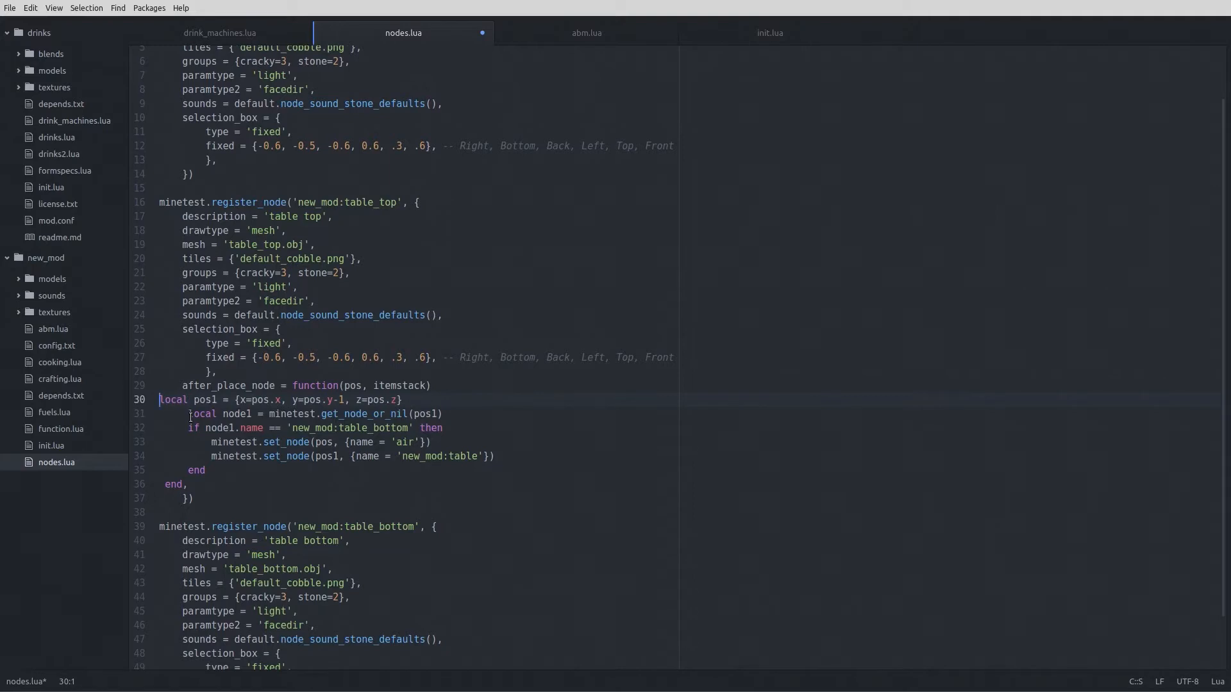
{"action": "key", "text": "Tab"}
{"action": "key", "text": "Tab"}
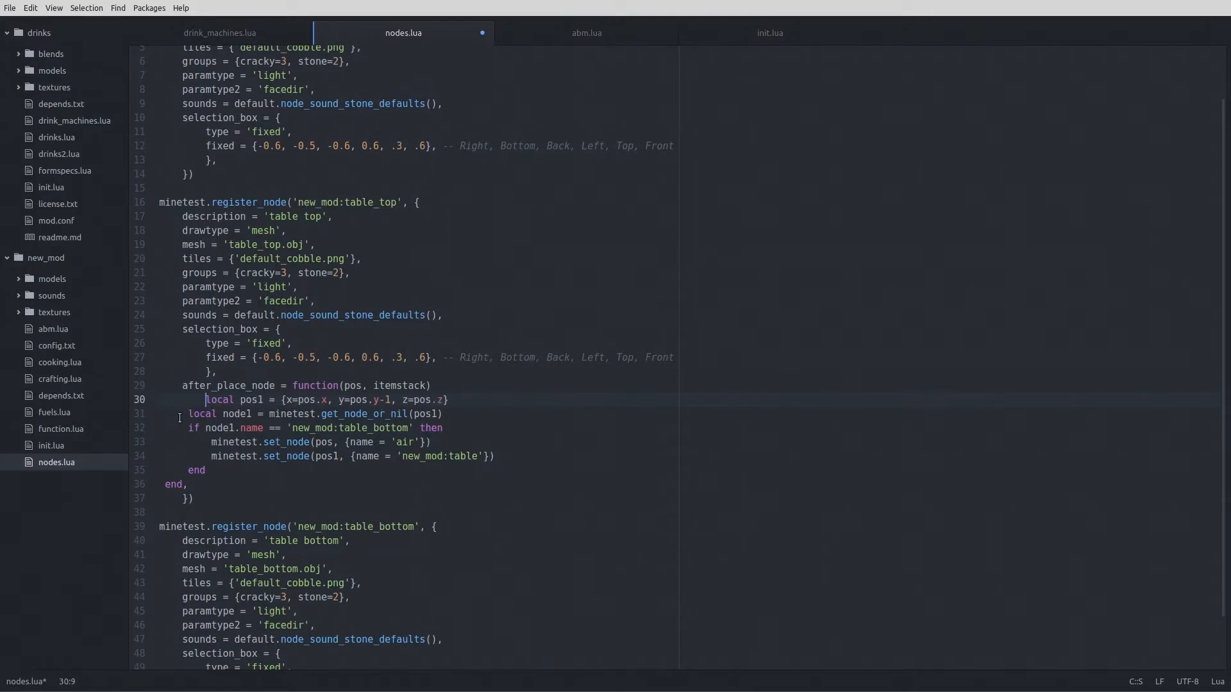
{"action": "left_click", "coordinate": [183, 414]}
{"action": "key", "text": "Tab"}
{"action": "left_click", "coordinate": [183, 428]}
{"action": "key", "text": "Tab"}
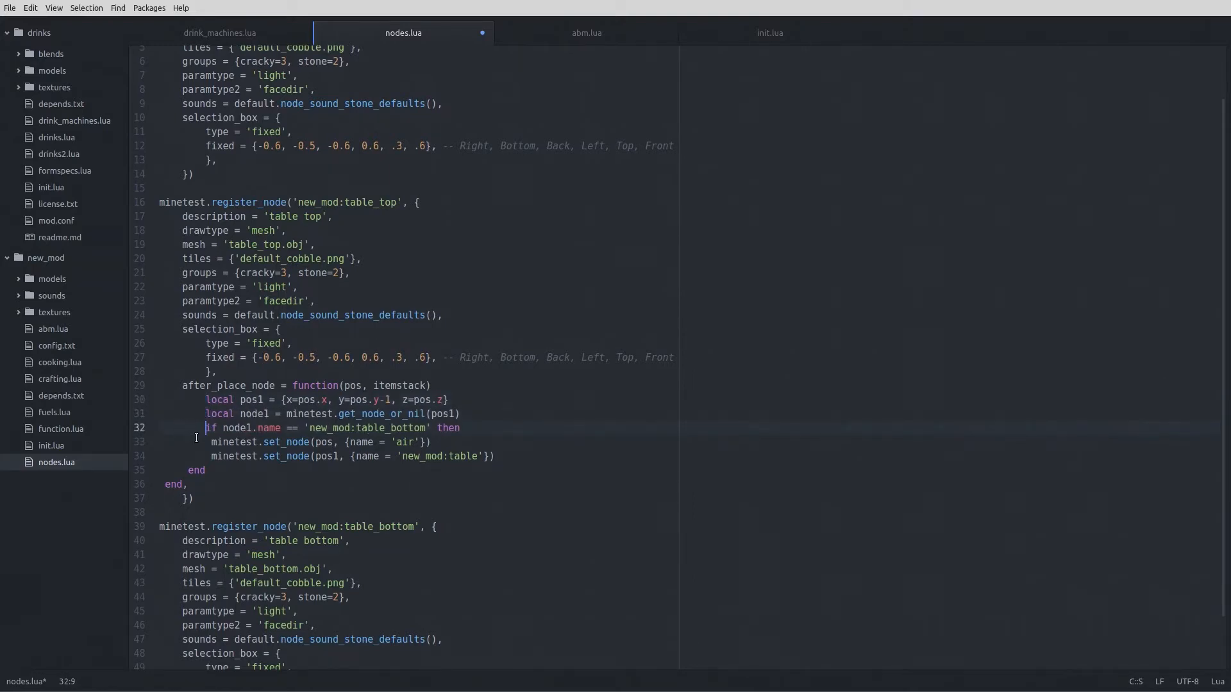
- Indent both set_node calls and the two closing end lines of after_place_node to match the nesting of the function
{"action": "left_click", "coordinate": [192, 442]}
{"action": "key", "text": "Tab"}
{"action": "left_click", "coordinate": [195, 455]}
{"action": "key", "text": "Tab"}
{"action": "left_click", "coordinate": [187, 469]}
{"action": "key", "text": "Tab"}
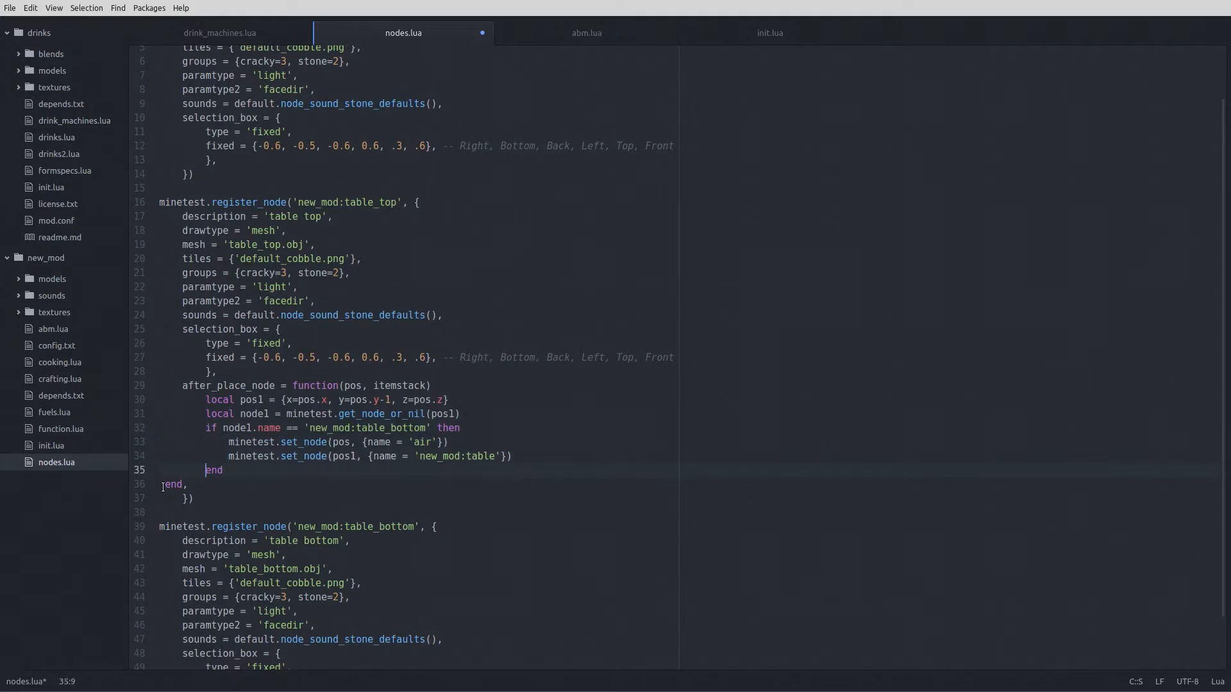
{"action": "left_click", "coordinate": [163, 484]}
{"action": "key", "text": "Tab"}
- Save nodes.lua, switch to Minetest, maximize its window and start the new_mod world
{"action": "mouse_move", "coordinate": [2, 2]}
{"action": "left_click", "coordinate": [572, 153]}
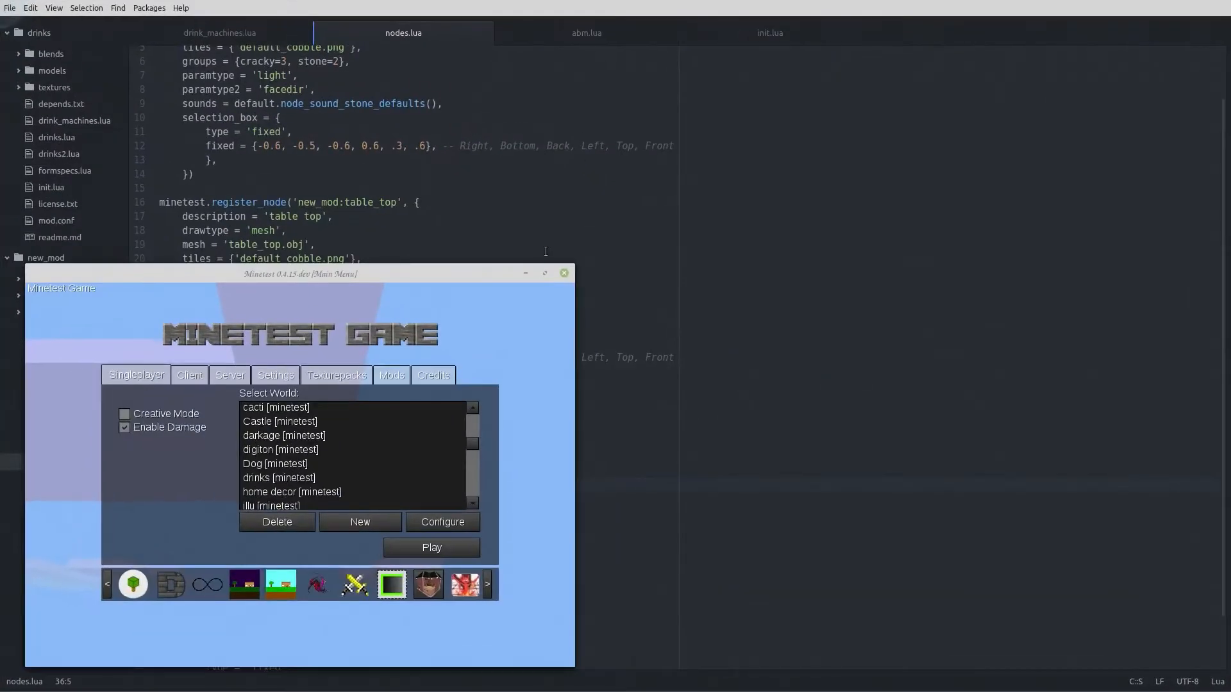
{"action": "double_click", "coordinate": [539, 268]}
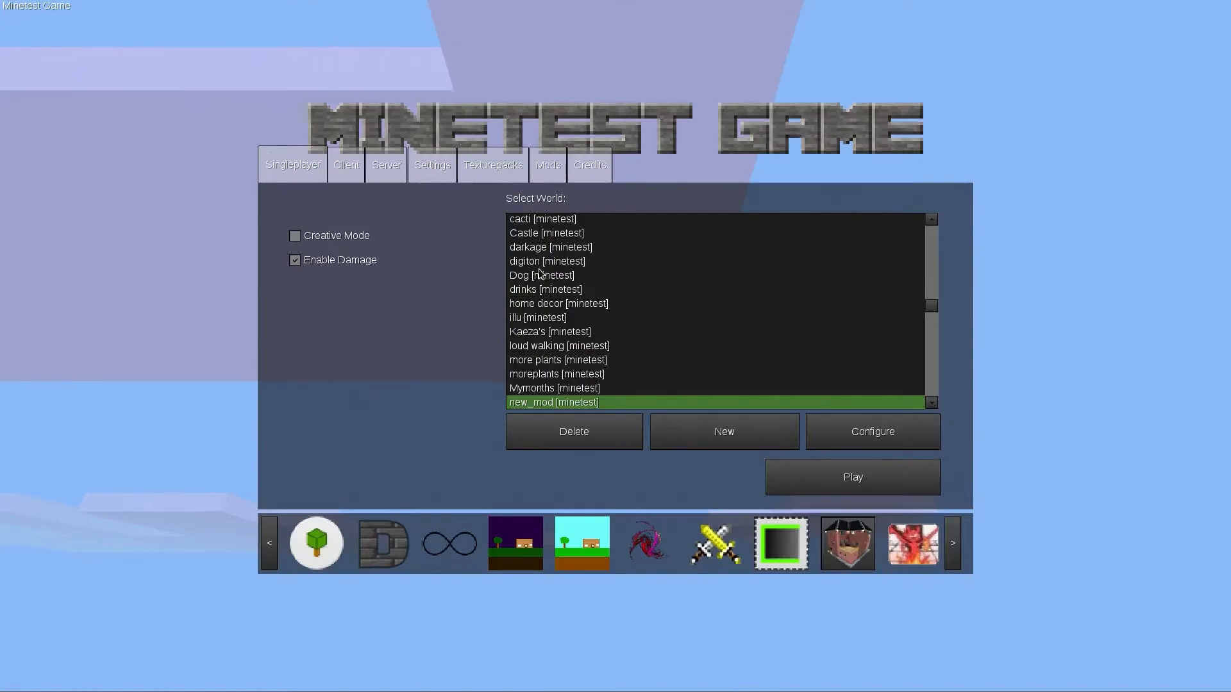
{"action": "key", "text": "Return"}
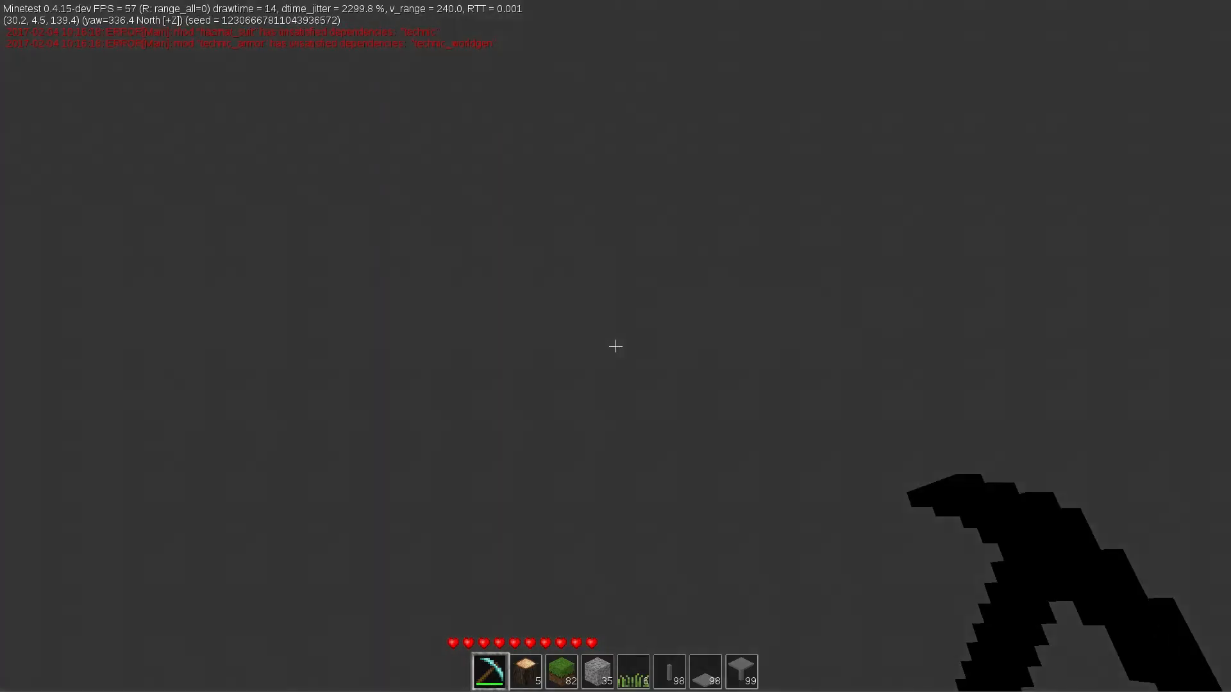
- Stack a table top on a table bottom placed on the ground, and put a Grass plant on the assembled table
{"action": "scroll", "coordinate": [616, 346], "scroll_direction": "down", "scroll_amount": 5}
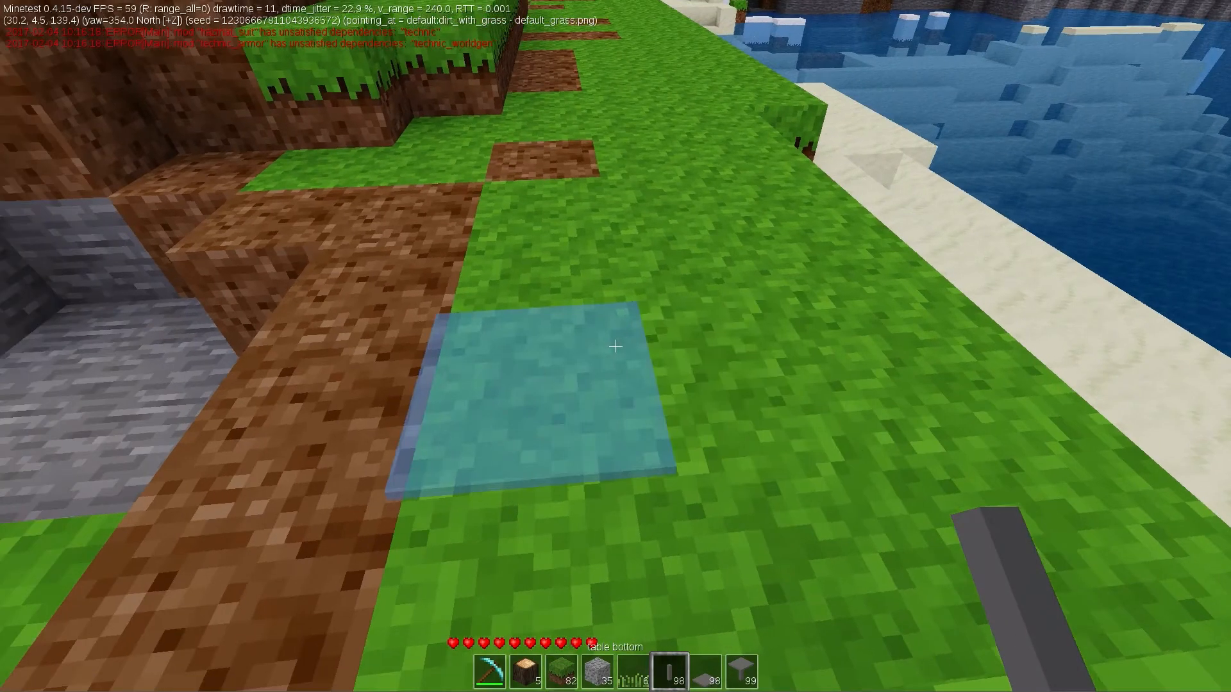
{"action": "right_click", "coordinate": [616, 346]}
{"action": "scroll", "coordinate": [615, 347], "scroll_direction": "down", "scroll_amount": 1}
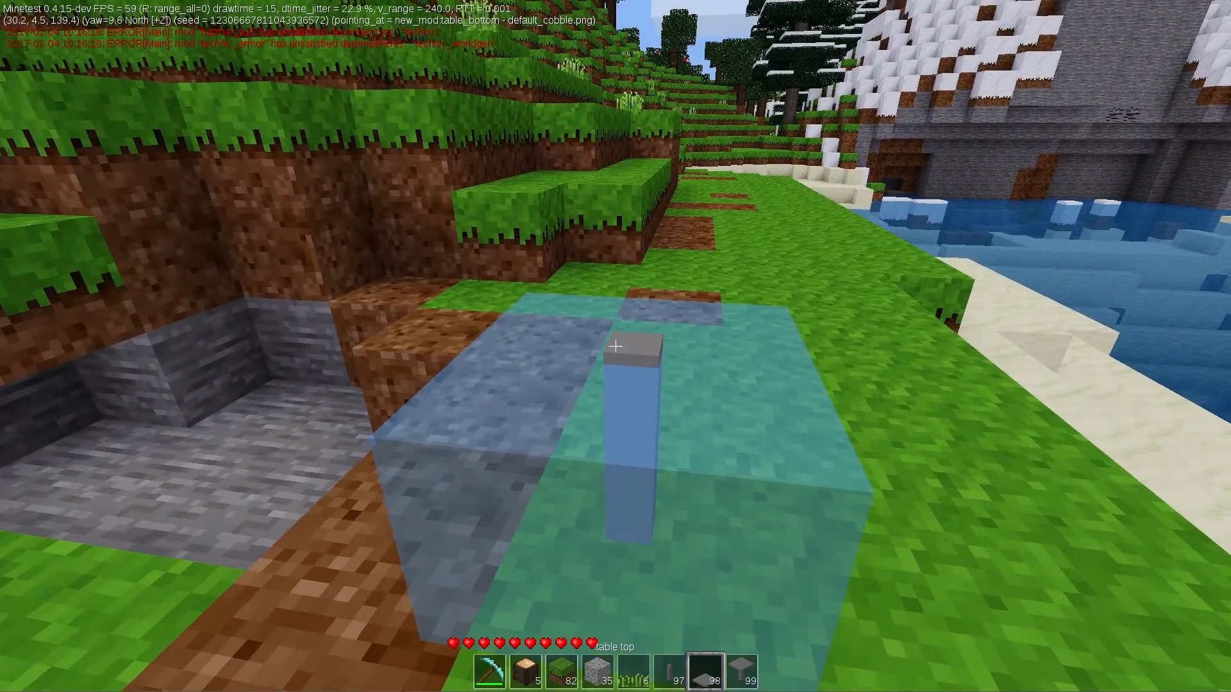
{"action": "right_click", "coordinate": [616, 346]}
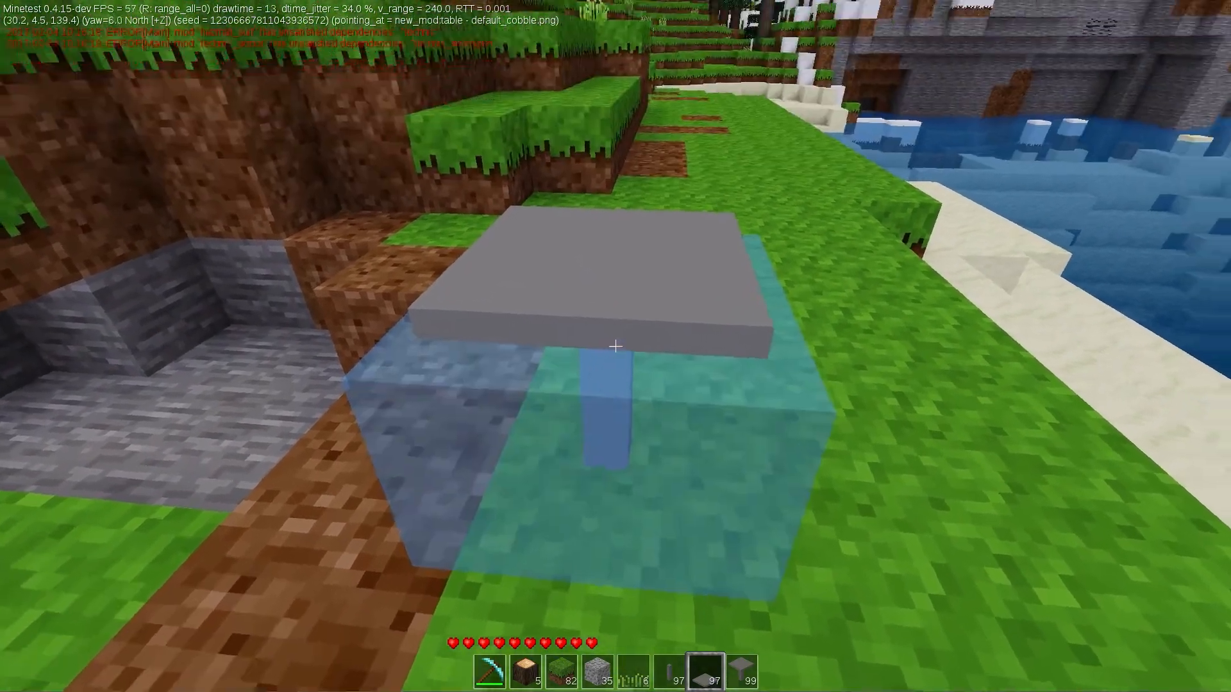
{"action": "scroll", "coordinate": [615, 346], "scroll_direction": "up", "scroll_amount": 2}
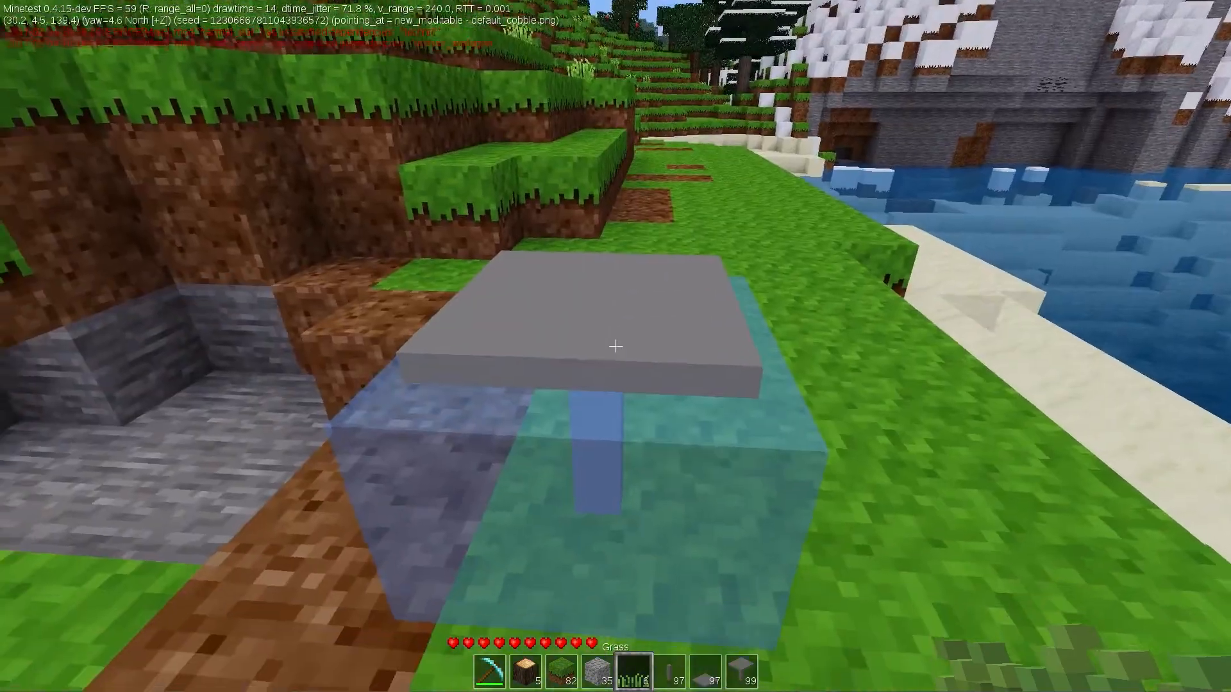
{"action": "right_click", "coordinate": [616, 346]}
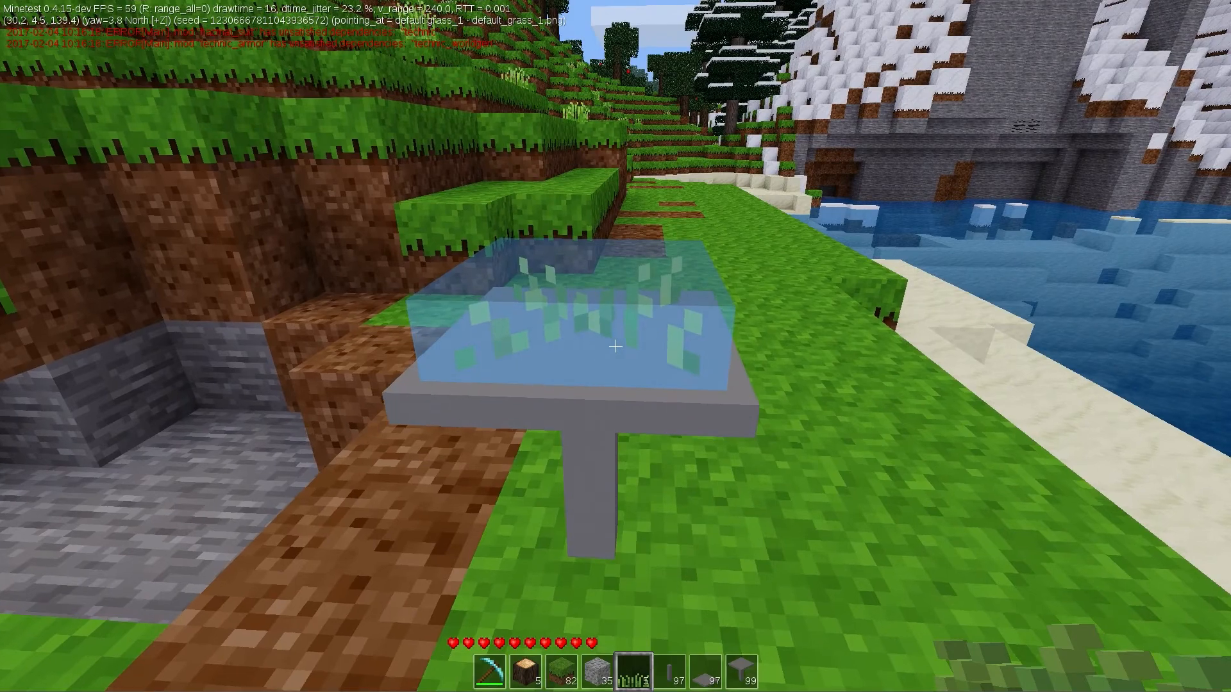
- Place a table top directly on the ground near the assembled table and walk around to compare the two
{"action": "key", "text": "s"}
{"action": "key", "text": "a"}
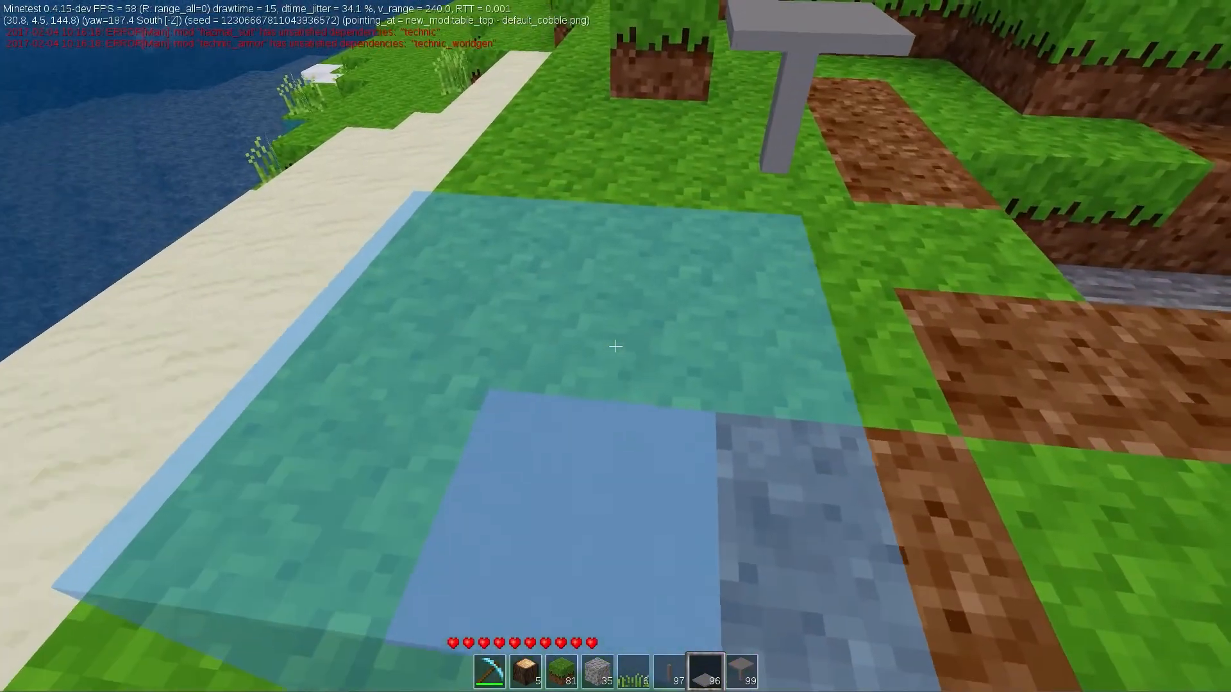
{"action": "left_click", "coordinate": [615, 346]}
{"action": "key", "text": "w"}
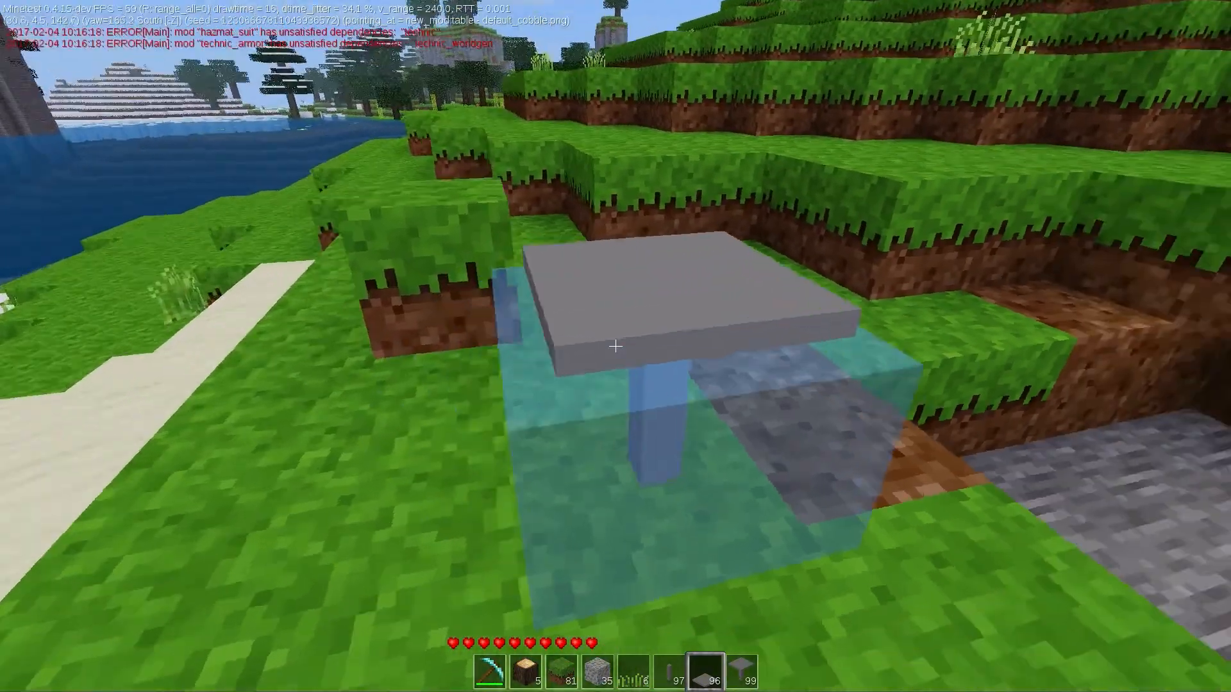
{"action": "key", "text": "a"}
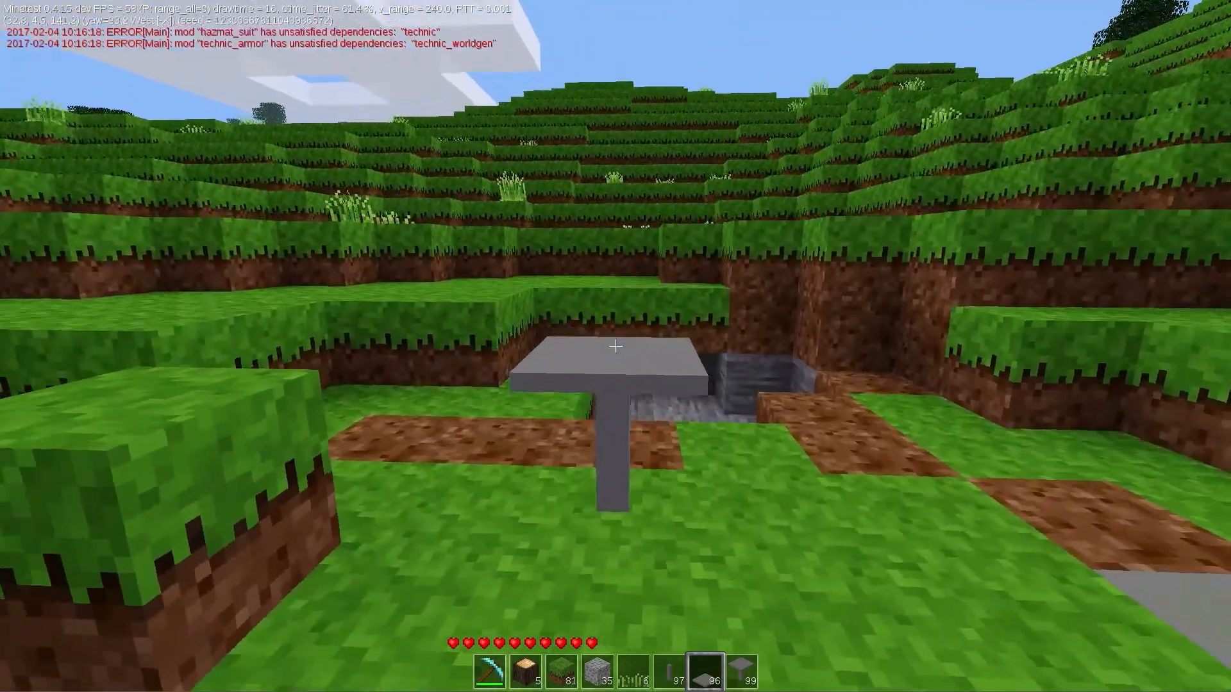
{"action": "key", "text": "w"}
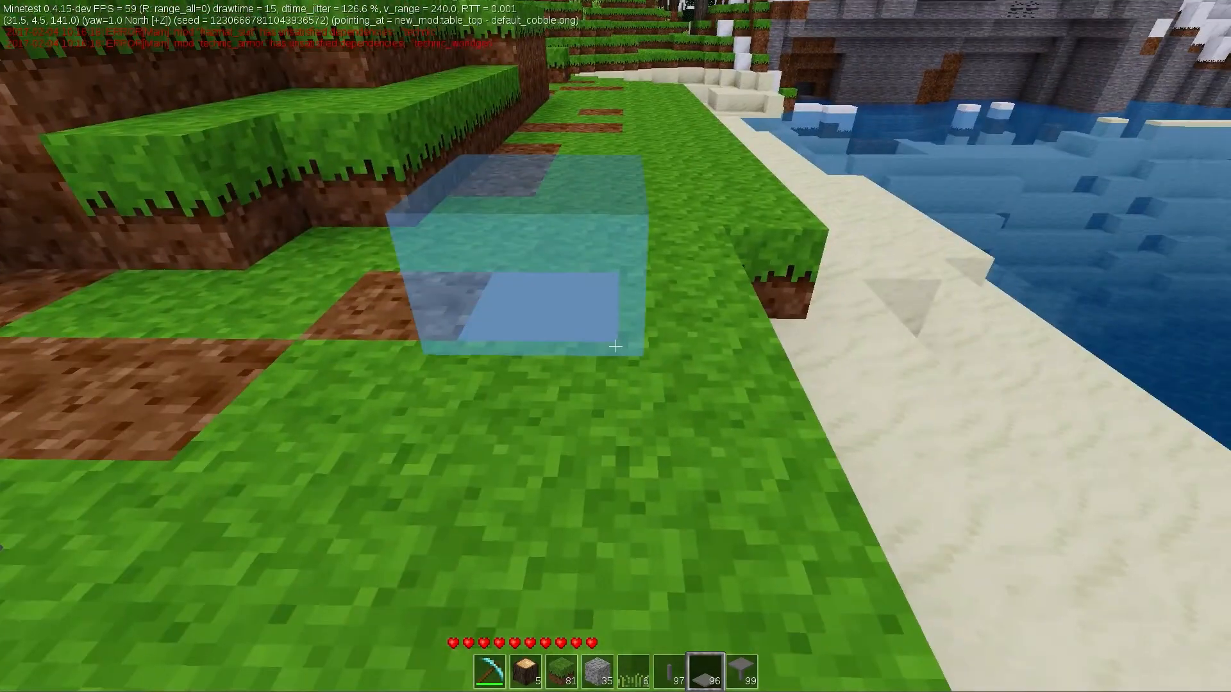
{"action": "left_click", "coordinate": [616, 346]}
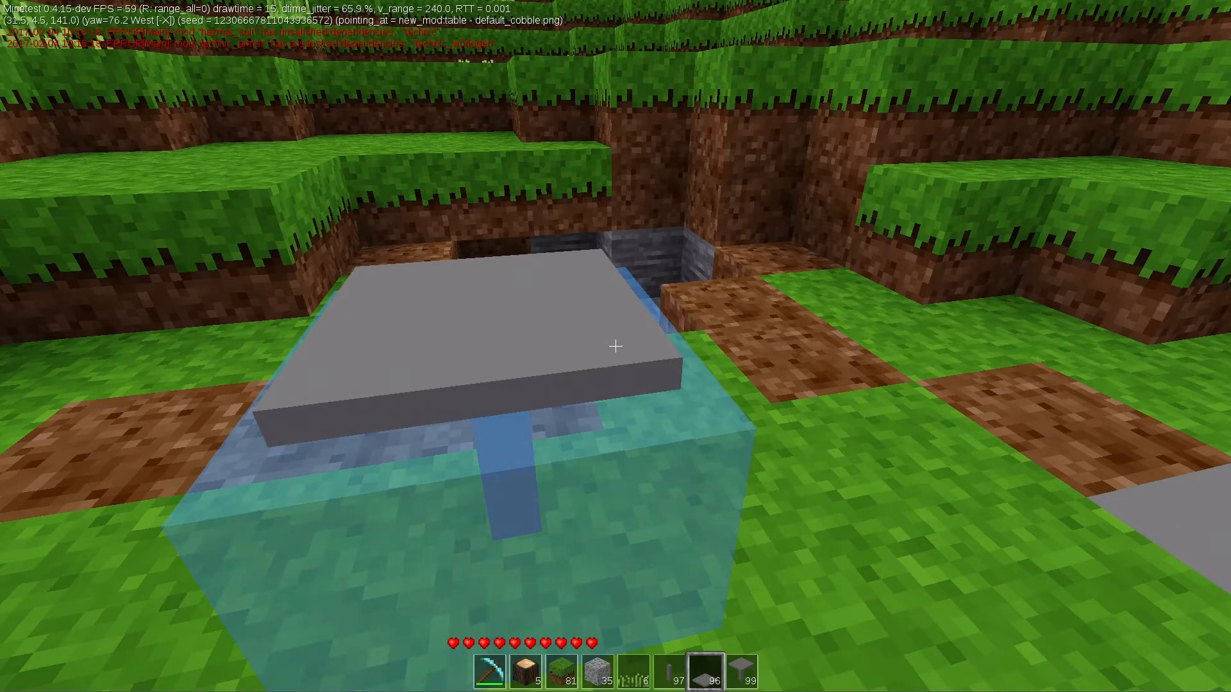
- Exit to the main menu, enable the mylandscaping mod for the new_mod world and save the configuration
{"action": "key", "text": "Escape"}
{"action": "left_click", "coordinate": [613, 381]}
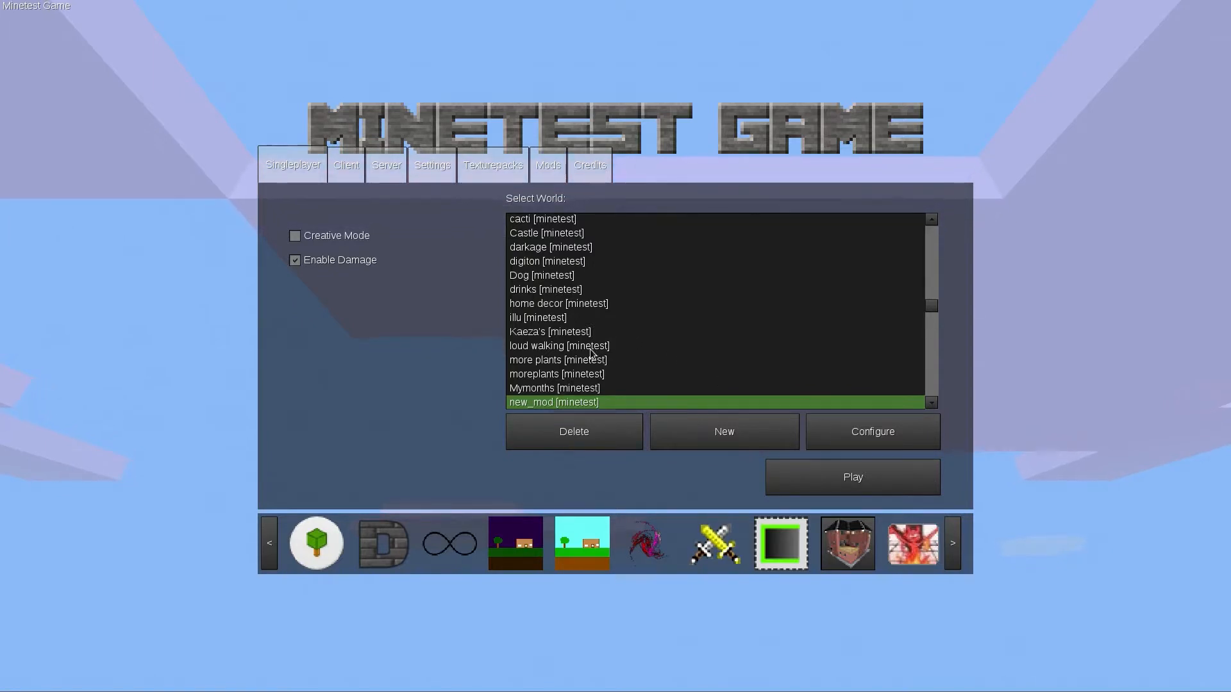
{"action": "scroll", "coordinate": [589, 352], "scroll_direction": "up", "scroll_amount": 3}
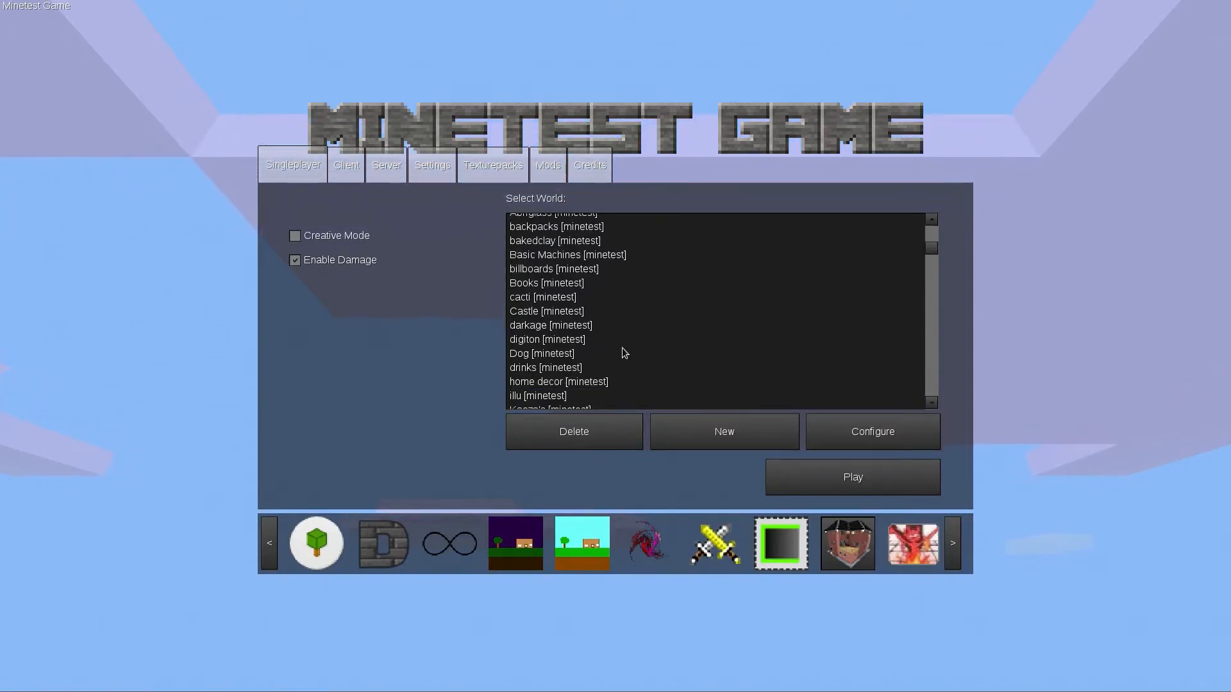
{"action": "scroll", "coordinate": [623, 352], "scroll_direction": "down", "scroll_amount": 6}
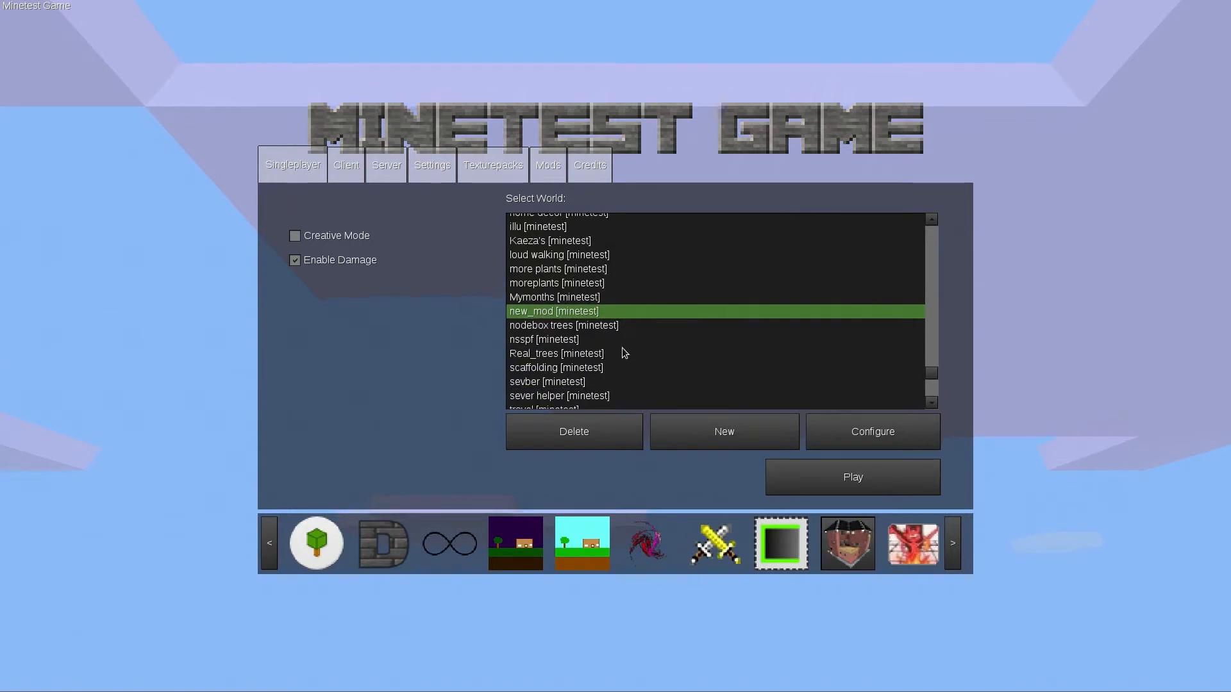
{"action": "scroll", "coordinate": [622, 352], "scroll_direction": "down", "scroll_amount": 1}
{"action": "left_click", "coordinate": [875, 431]}
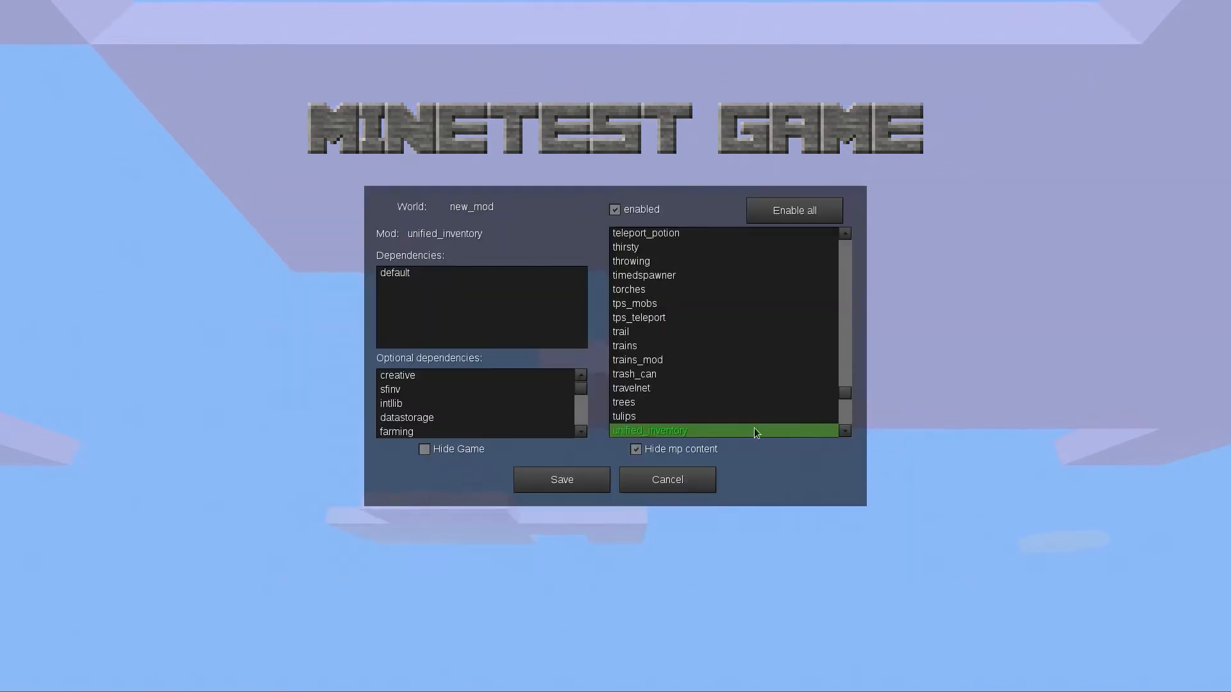
{"action": "left_click", "coordinate": [627, 388]}
{"action": "type", "text": "myl"}
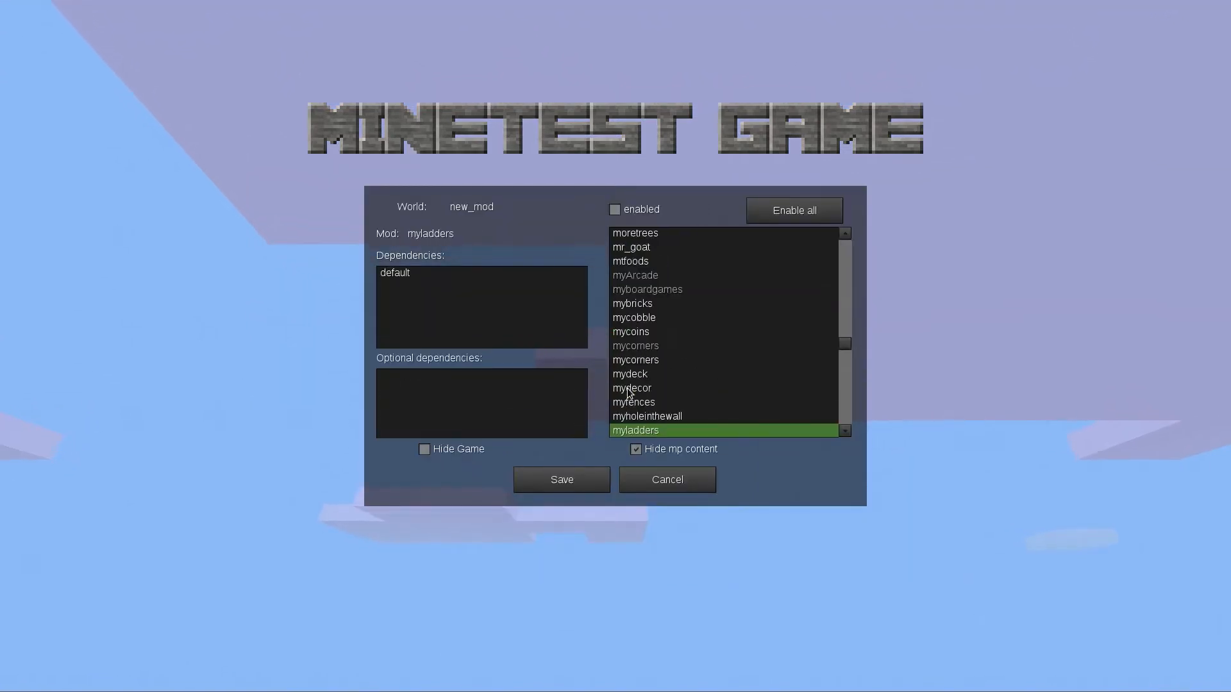
{"action": "type", "text": "an"}
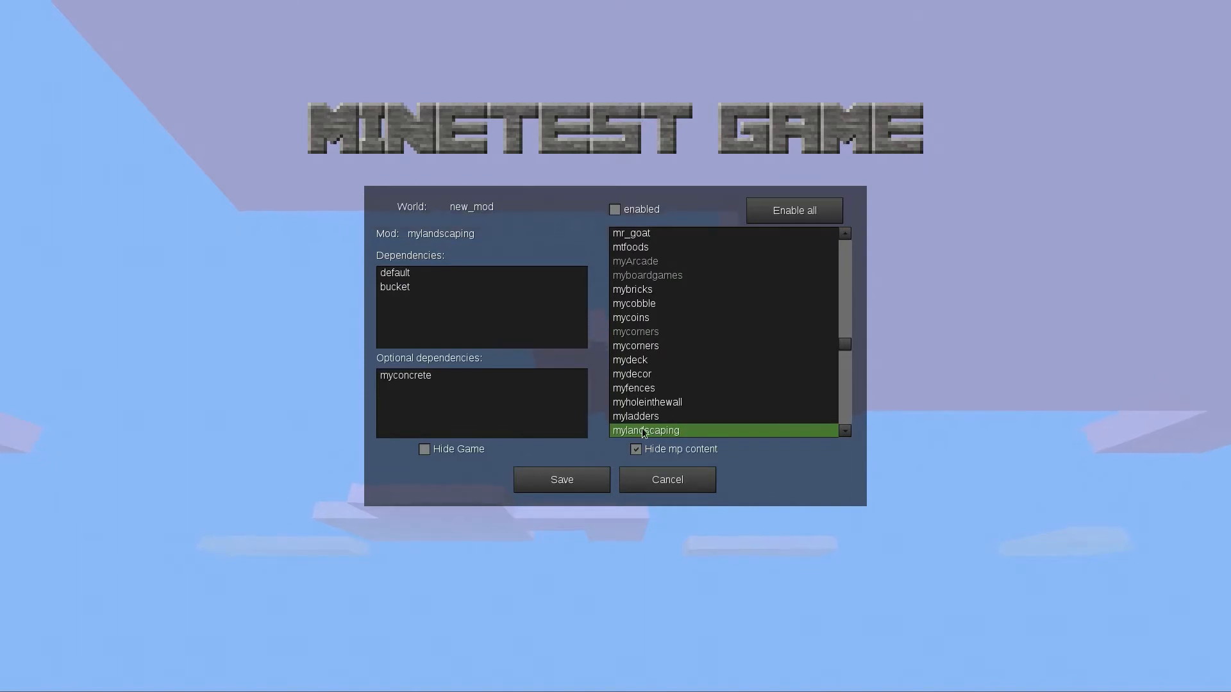
{"action": "double_click", "coordinate": [644, 433]}
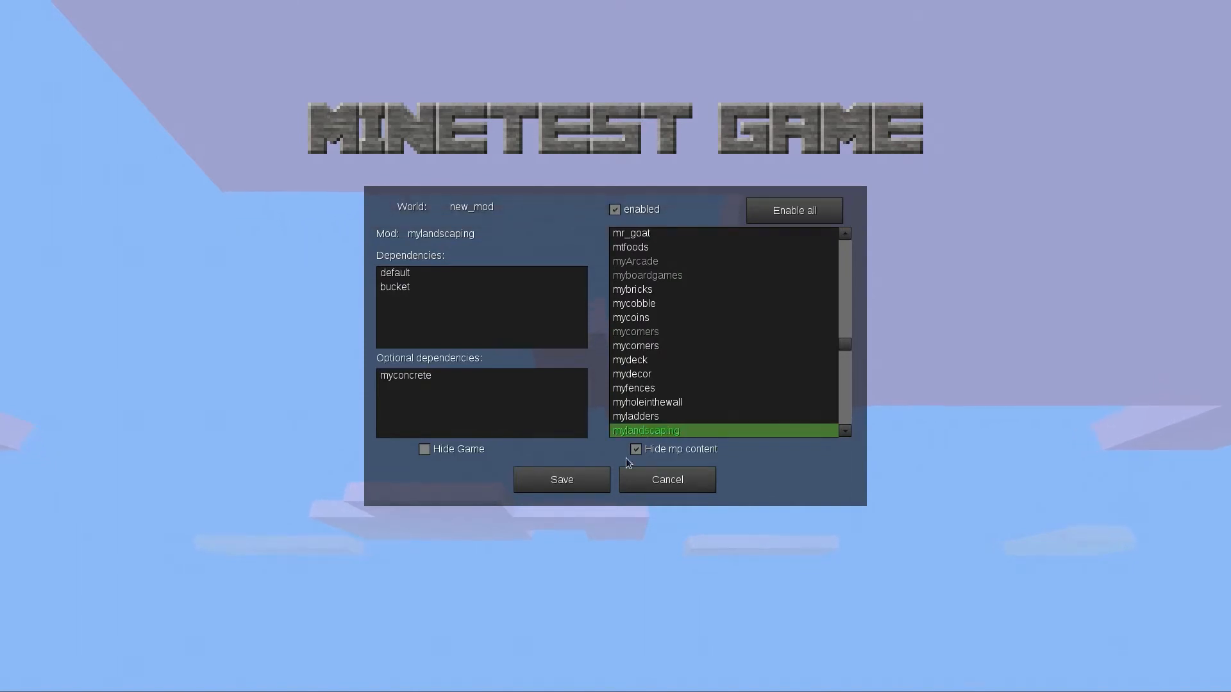
{"action": "left_click", "coordinate": [565, 483]}
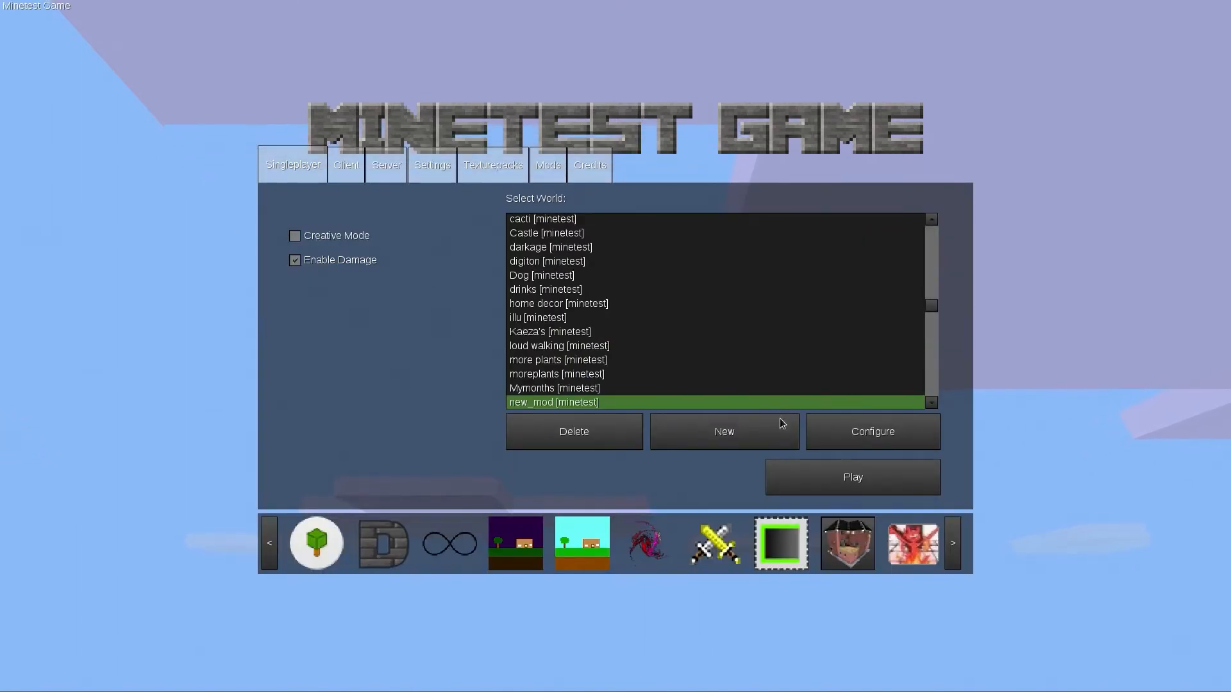
- Start the new_mod world and walk forward to an open stretch of grass past the placed table top
{"action": "left_click", "coordinate": [836, 480]}
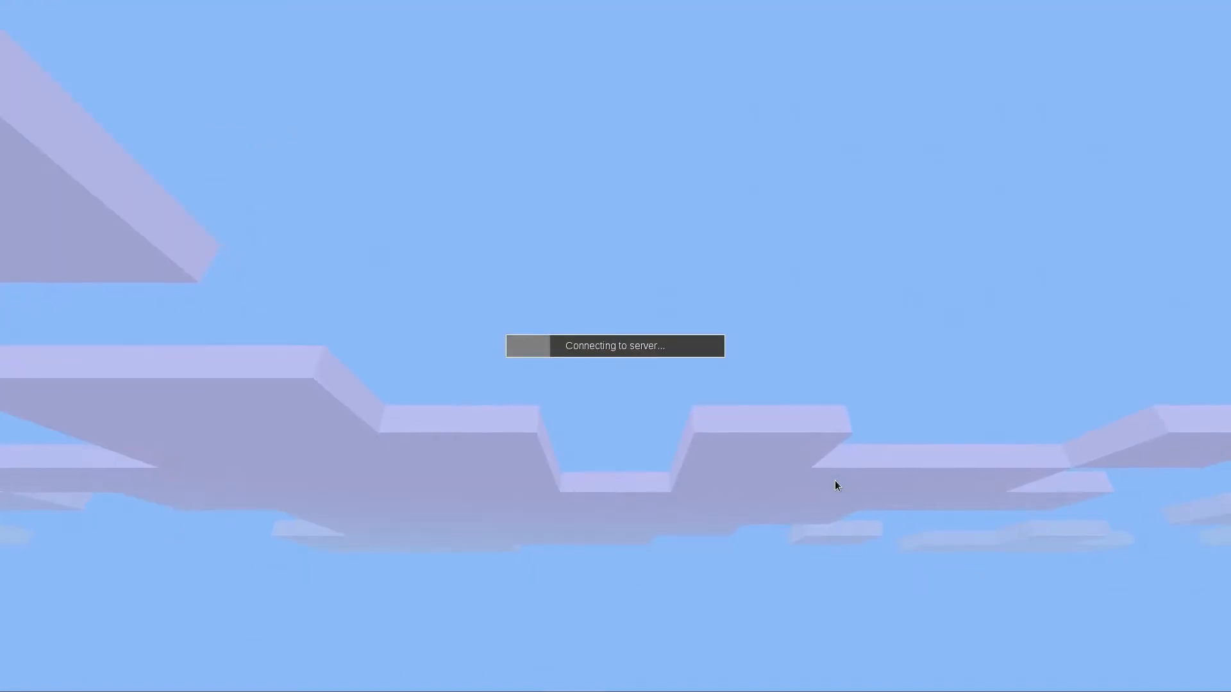
{"action": "key", "text": "w"}
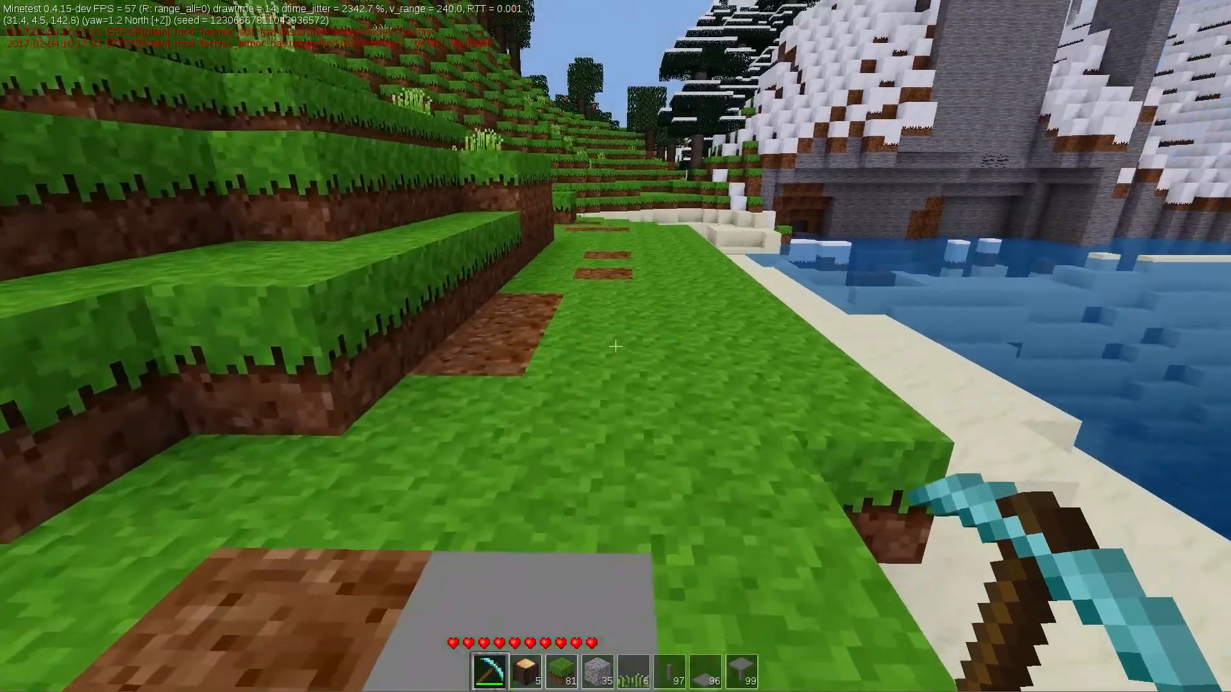
{"action": "key", "text": "w"}
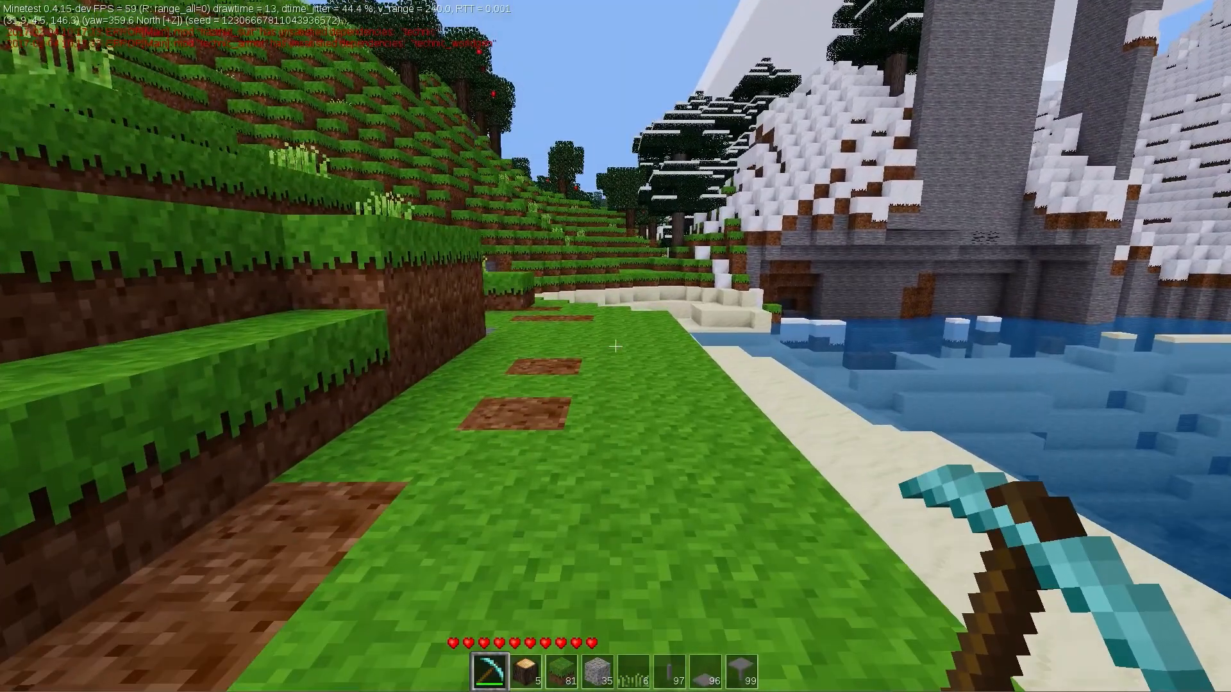
- Search the inventory's item list for 'landsca' and get one concrete mixer and one concrete forms machine
{"action": "key", "text": "i"}
{"action": "left_click", "coordinate": [827, 524]}
{"action": "type", "text": "l"}
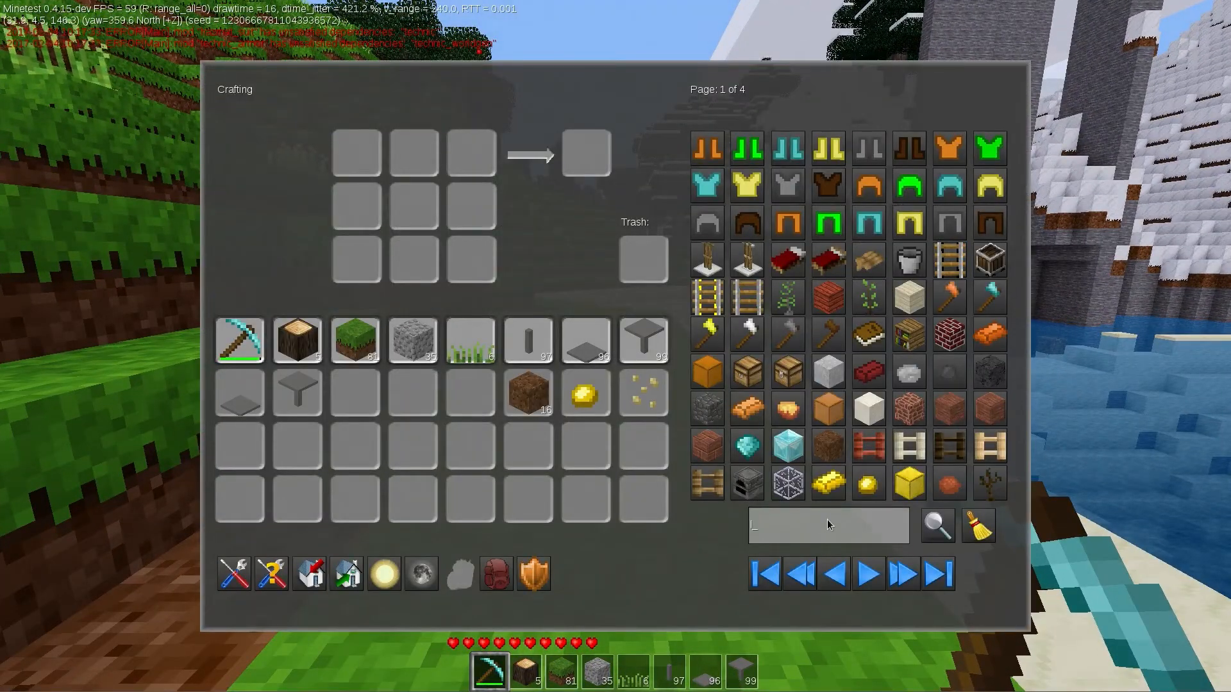
{"action": "type", "text": "andsca"}
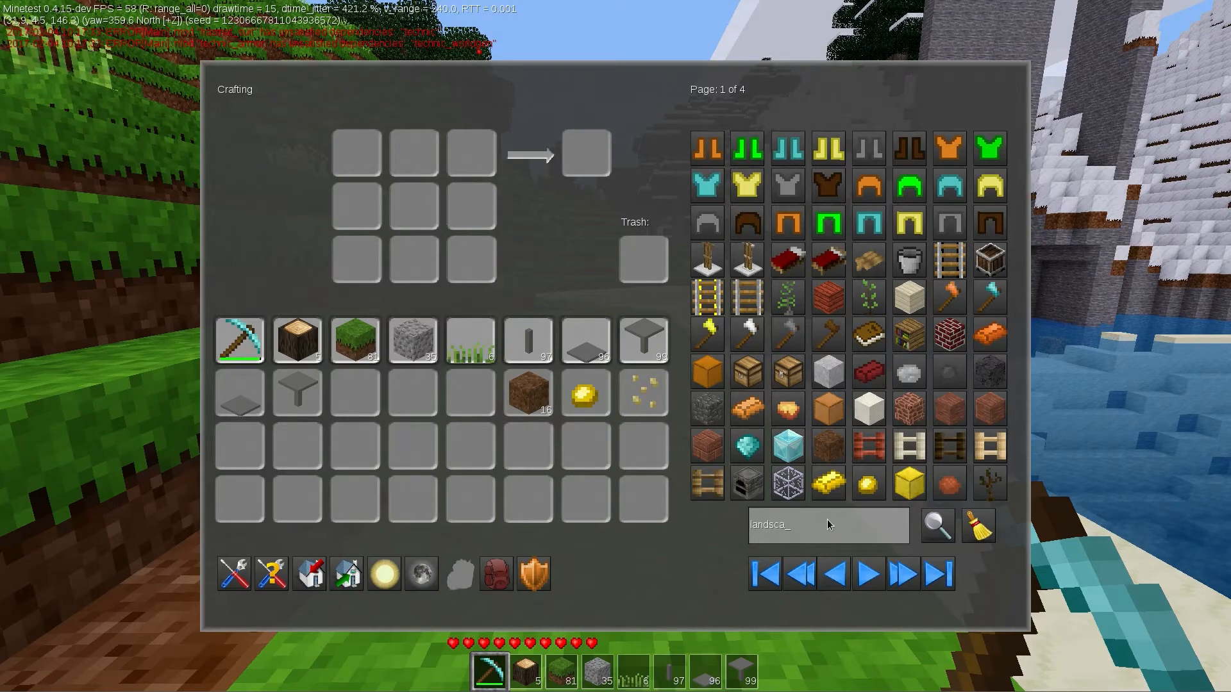
{"action": "key", "text": "Return"}
{"action": "left_click", "coordinate": [717, 157]}
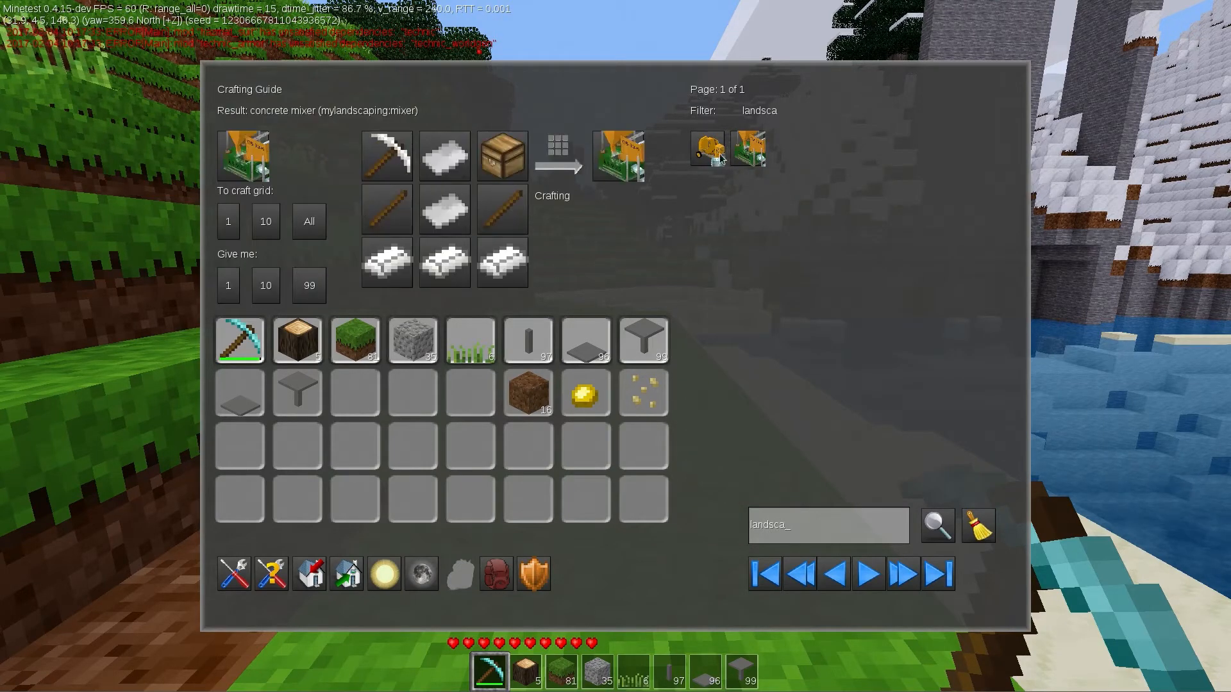
{"action": "left_click", "coordinate": [233, 286]}
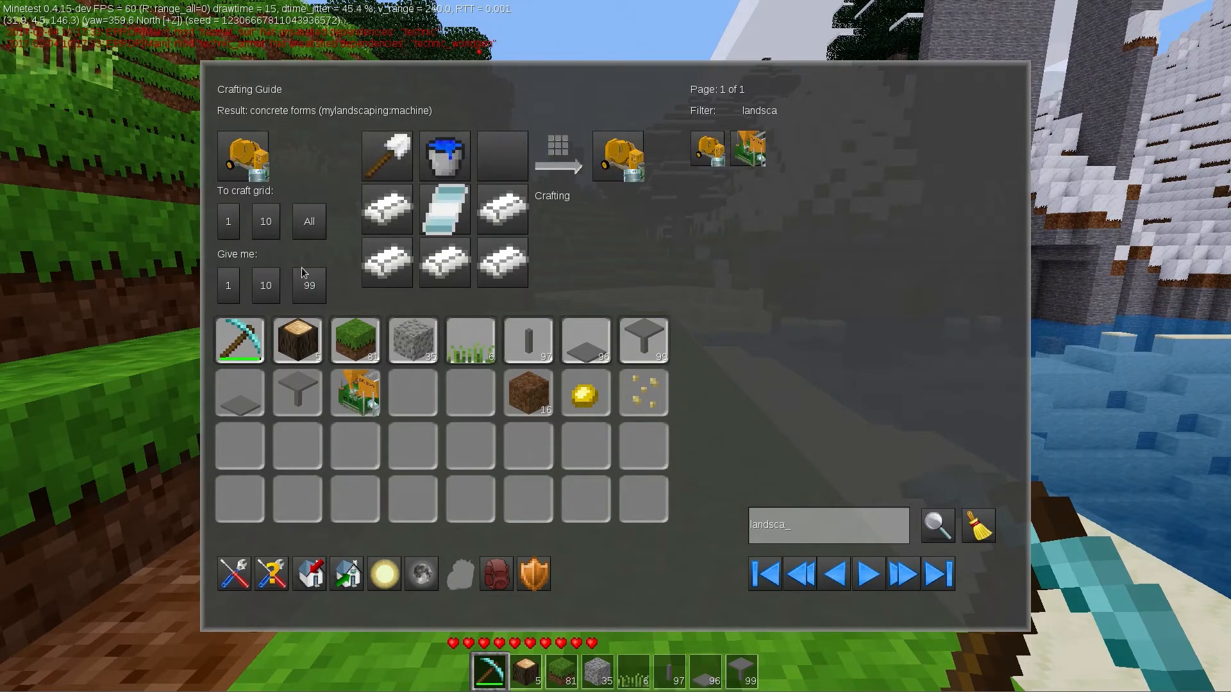
{"action": "left_click", "coordinate": [229, 286]}
{"action": "key", "text": "i"}
- Swap the concrete forms machine into the fourth hotbar slot in place of the cobblestone
{"action": "key", "text": "i"}
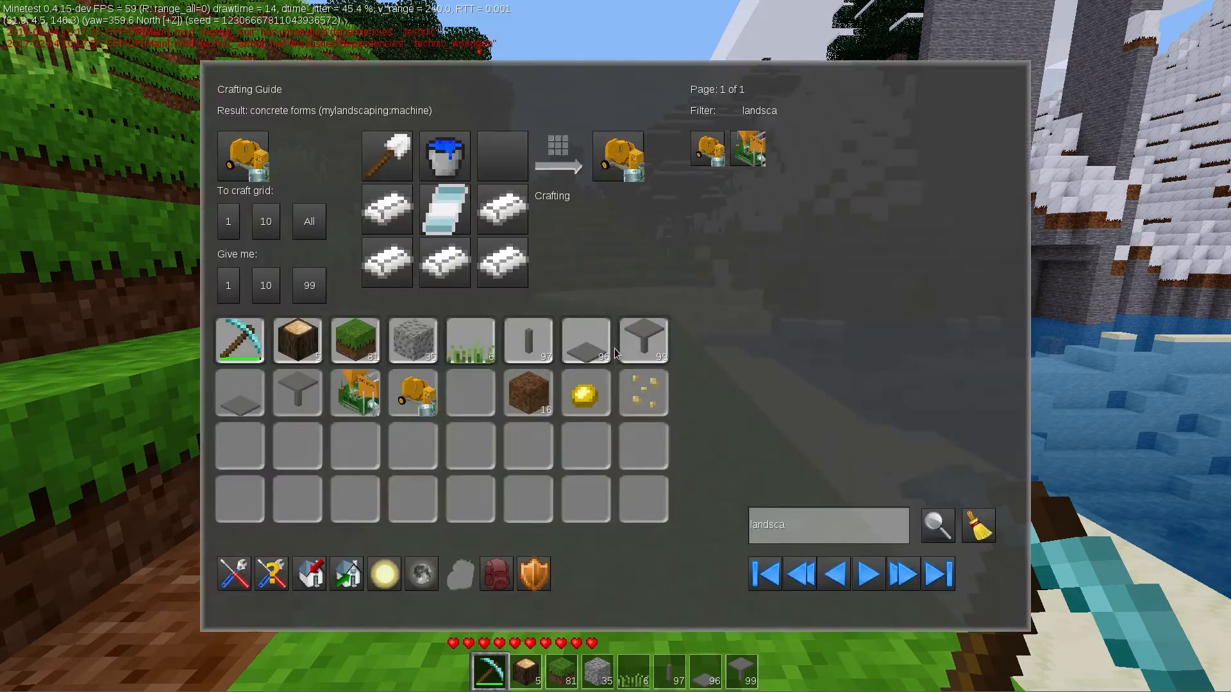
{"action": "left_click", "coordinate": [416, 395]}
{"action": "left_click", "coordinate": [418, 342]}
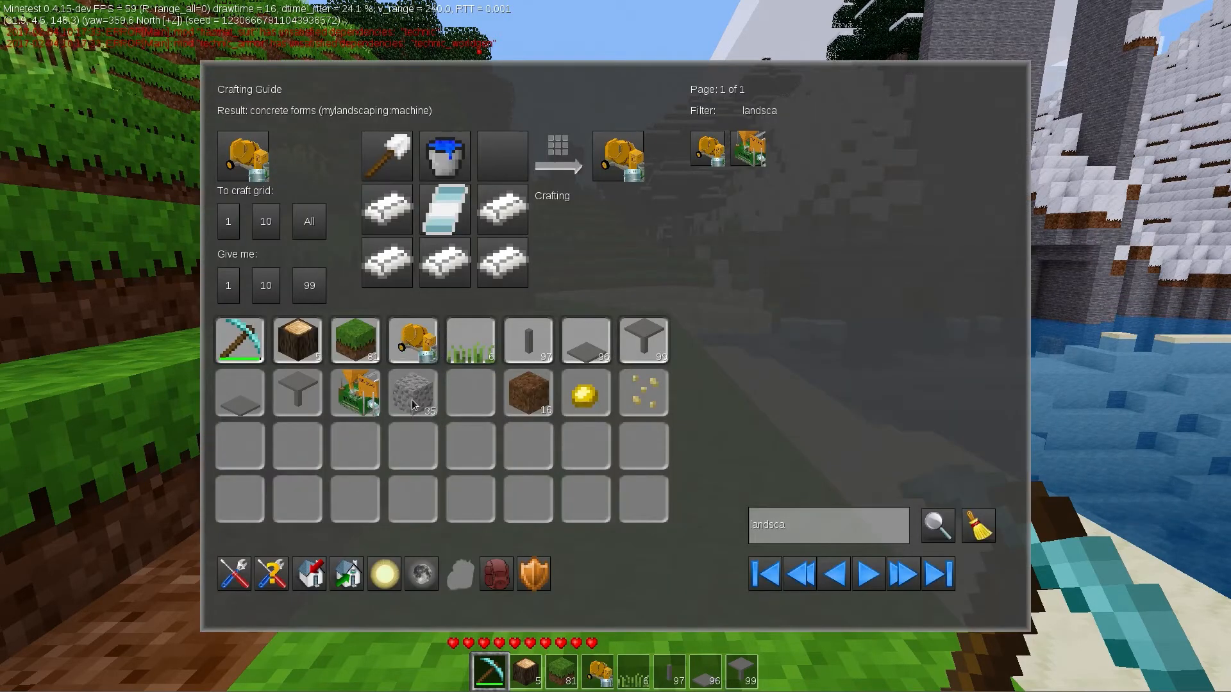
- Swap the concrete mixer into the third hotbar slot in place of the grass blocks and get 10 bags of concrete mix
{"action": "left_click", "coordinate": [412, 400]}
{"action": "left_click", "coordinate": [356, 392]}
{"action": "left_click", "coordinate": [356, 340]}
{"action": "left_click", "coordinate": [356, 392]}
{"action": "left_click", "coordinate": [441, 204]}
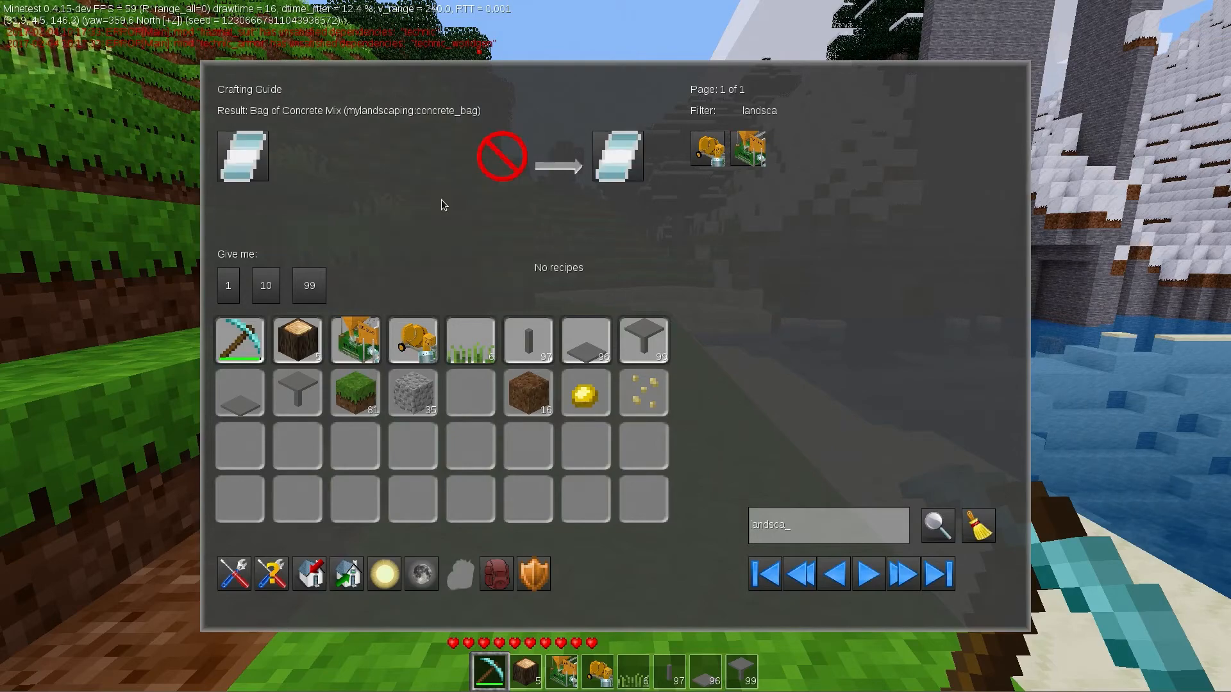
{"action": "key", "text": "i"}
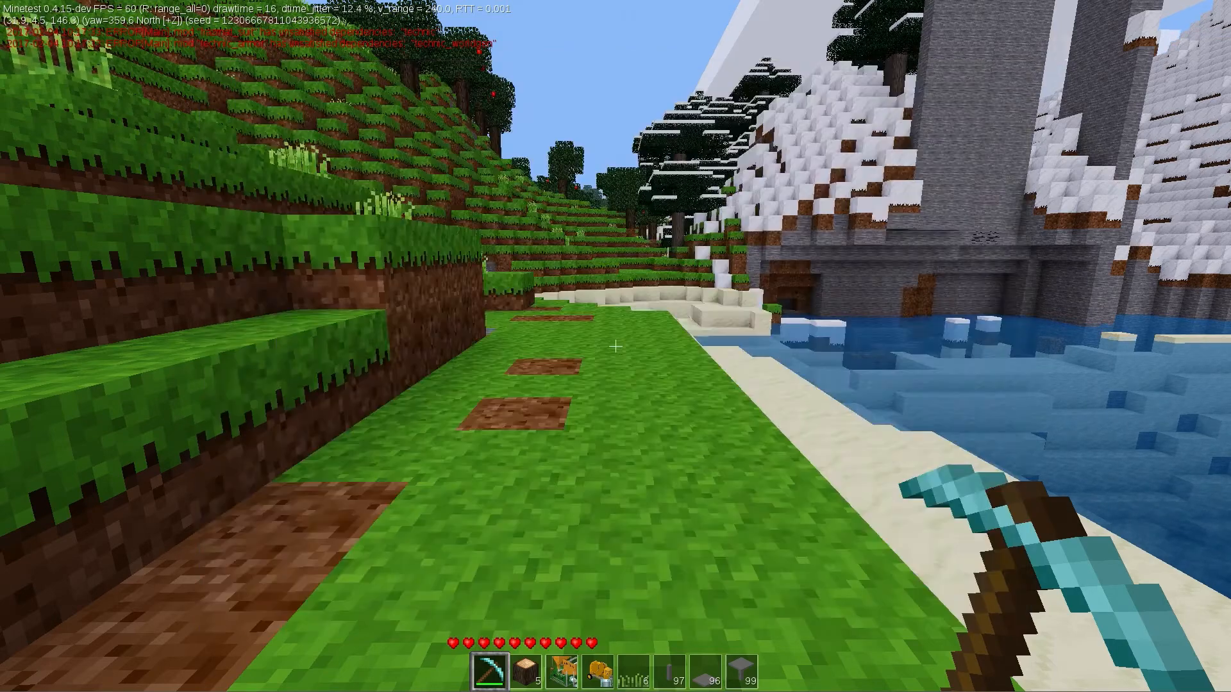
- Place the concrete forms machine on the grass ahead and open its interface
{"action": "scroll", "coordinate": [616, 346], "scroll_direction": "down", "scroll_amount": 3}
{"action": "scroll", "coordinate": [616, 346], "scroll_direction": "up", "scroll_amount": 1}
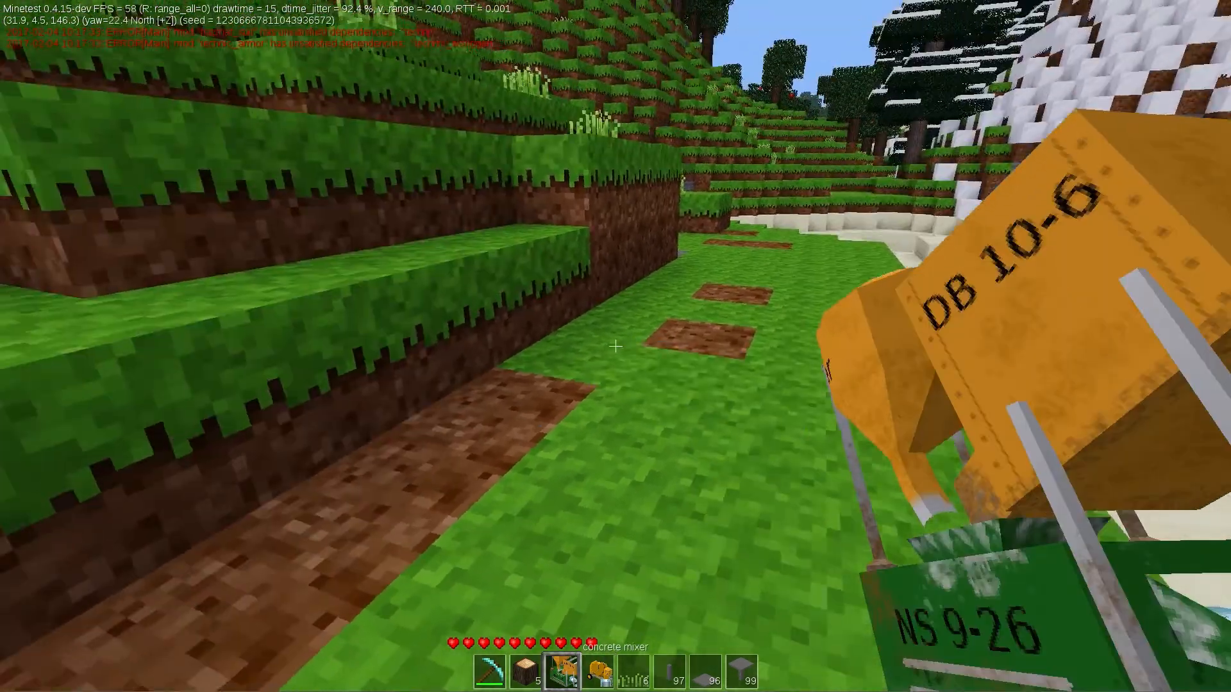
{"action": "right_click", "coordinate": [615, 346]}
{"action": "scroll", "coordinate": [616, 346], "scroll_direction": "down", "scroll_amount": 1}
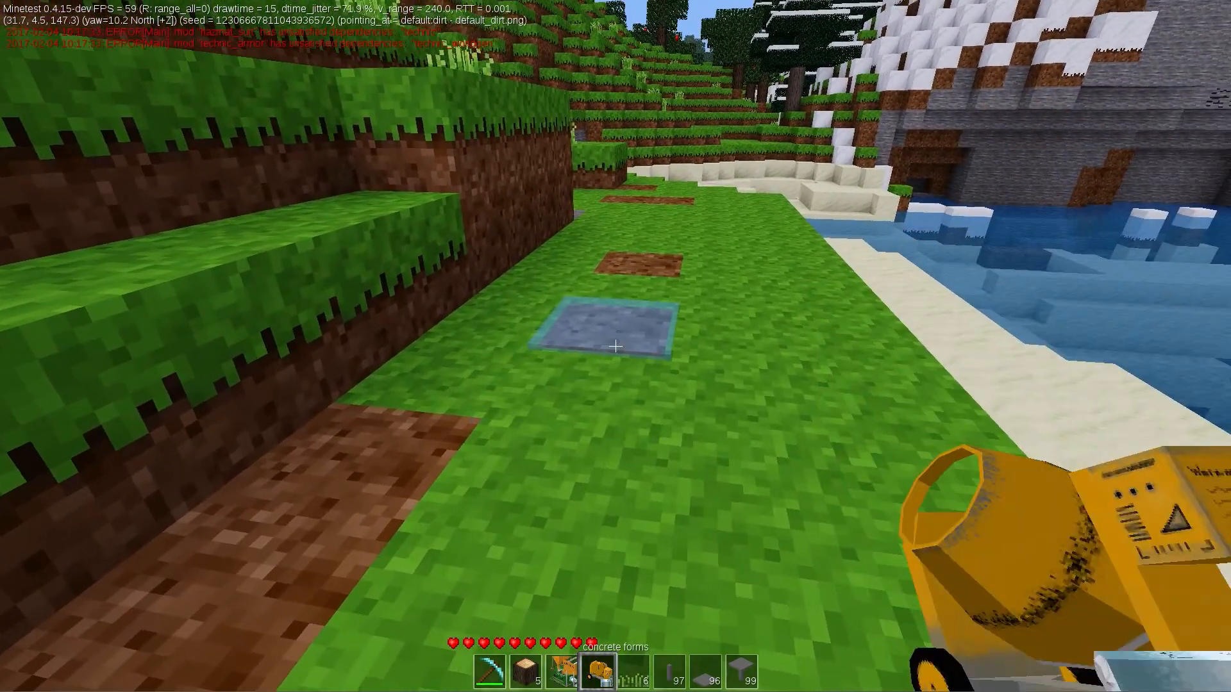
{"action": "right_click", "coordinate": [615, 346]}
{"action": "right_click", "coordinate": [616, 347]}
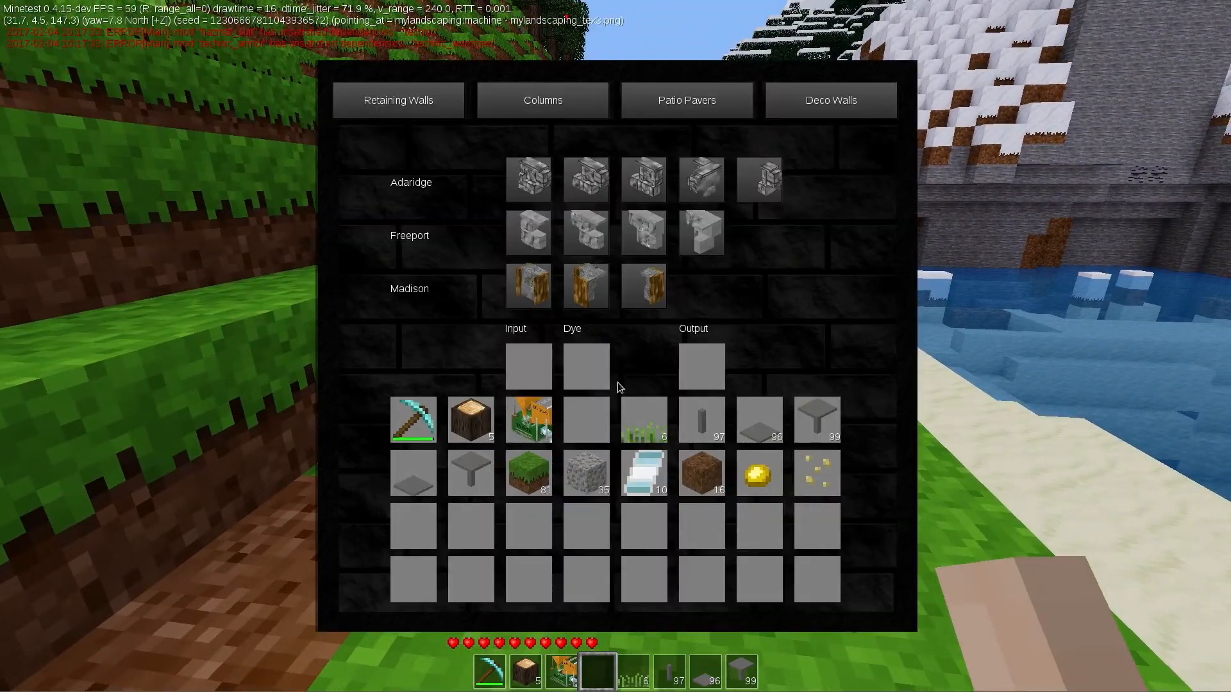
- Load the 10 bags of concrete mix as the machine's input, view the Columns designs and return to Retaining Walls
{"action": "left_click", "coordinate": [636, 480]}
{"action": "left_click", "coordinate": [528, 368]}
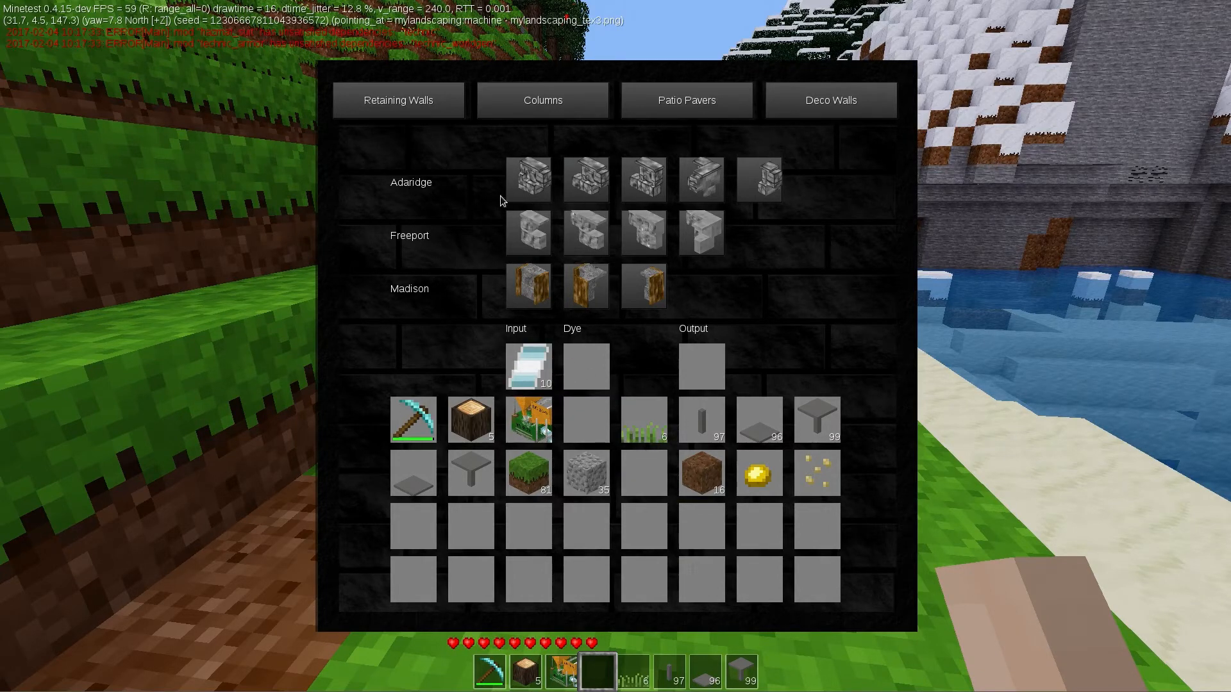
{"action": "left_click", "coordinate": [562, 107]}
{"action": "left_click", "coordinate": [402, 102]}
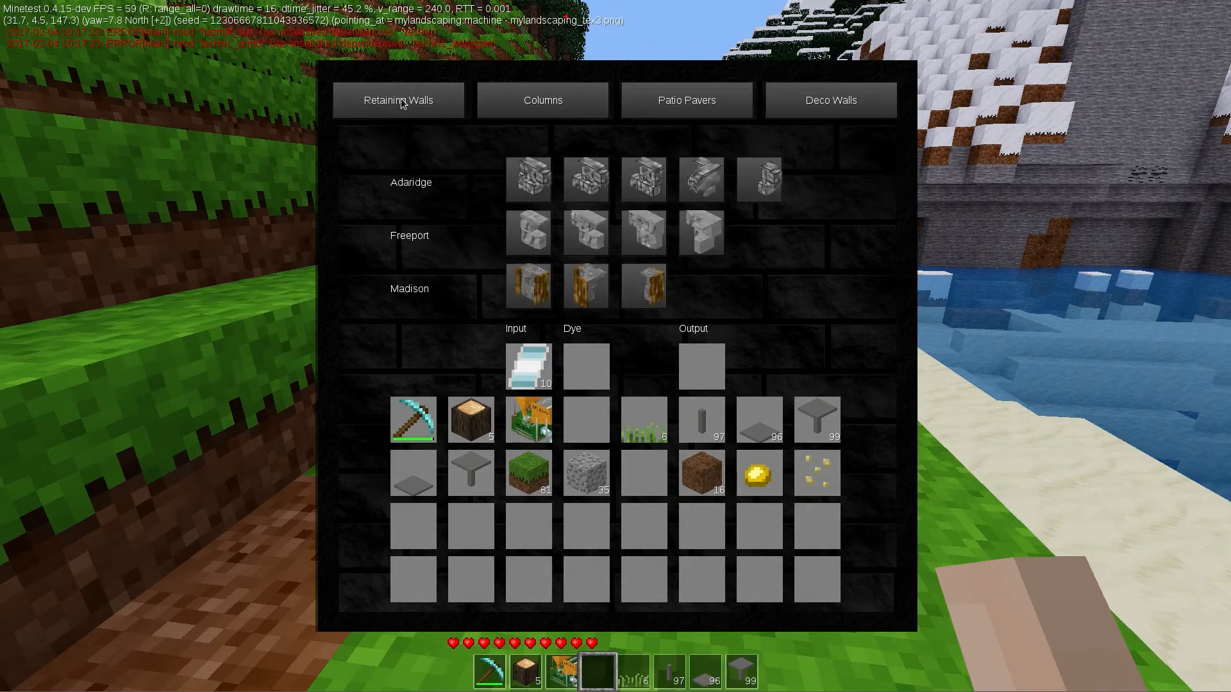
- Produce the second Adaridge retaining wall design and put the pieces in the empty fourth hotbar slot
{"action": "left_click", "coordinate": [585, 185]}
{"action": "left_click", "coordinate": [701, 365]}
{"action": "left_click", "coordinate": [586, 420]}
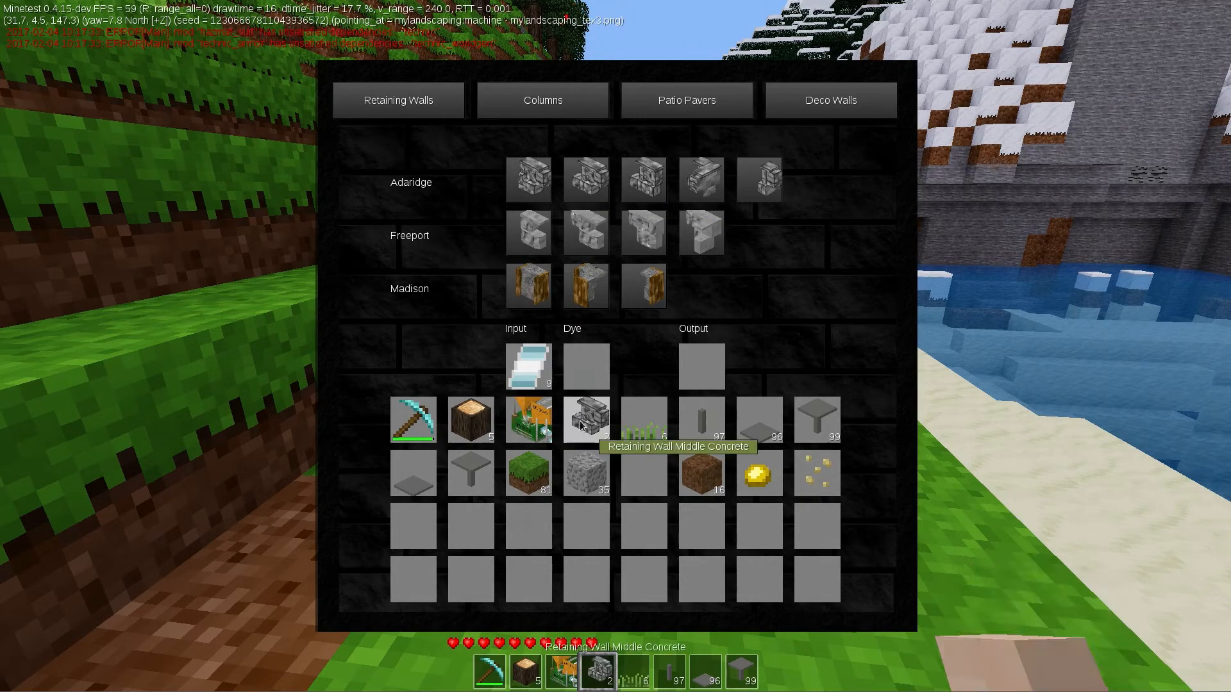
{"action": "key", "text": "Escape"}
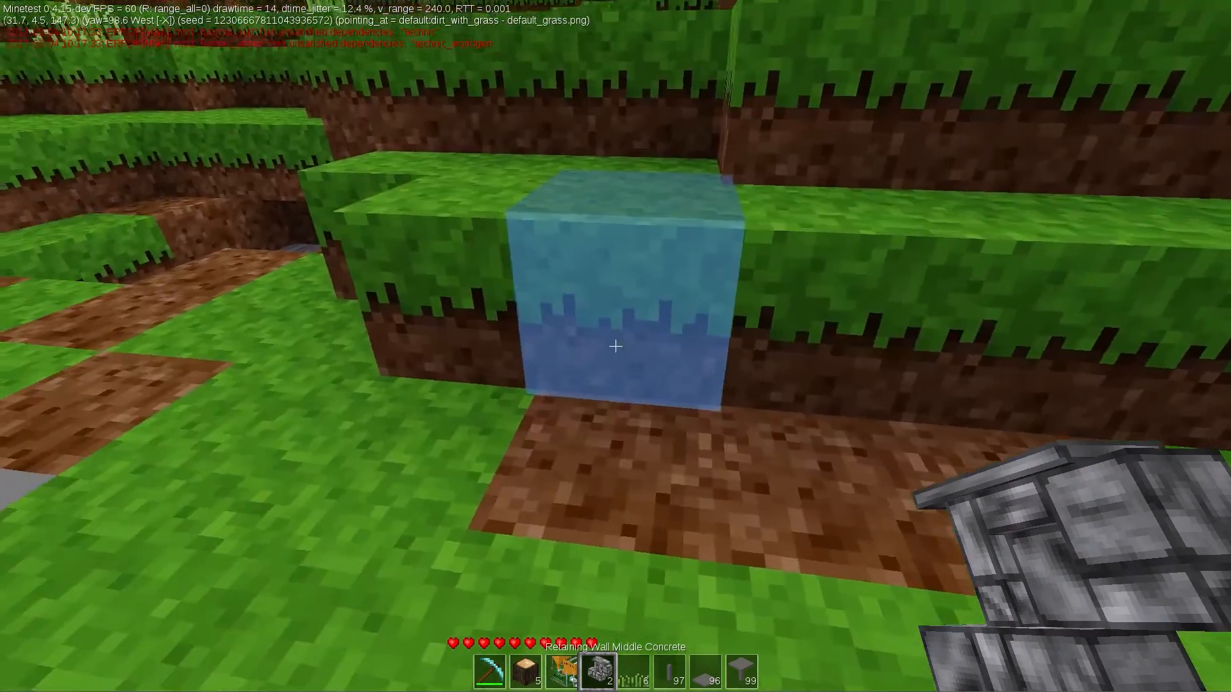
- Stack two Adaridge middle wall pieces against the grass bank and break the upper one with the diamond pickaxe
{"action": "right_click", "coordinate": [615, 346]}
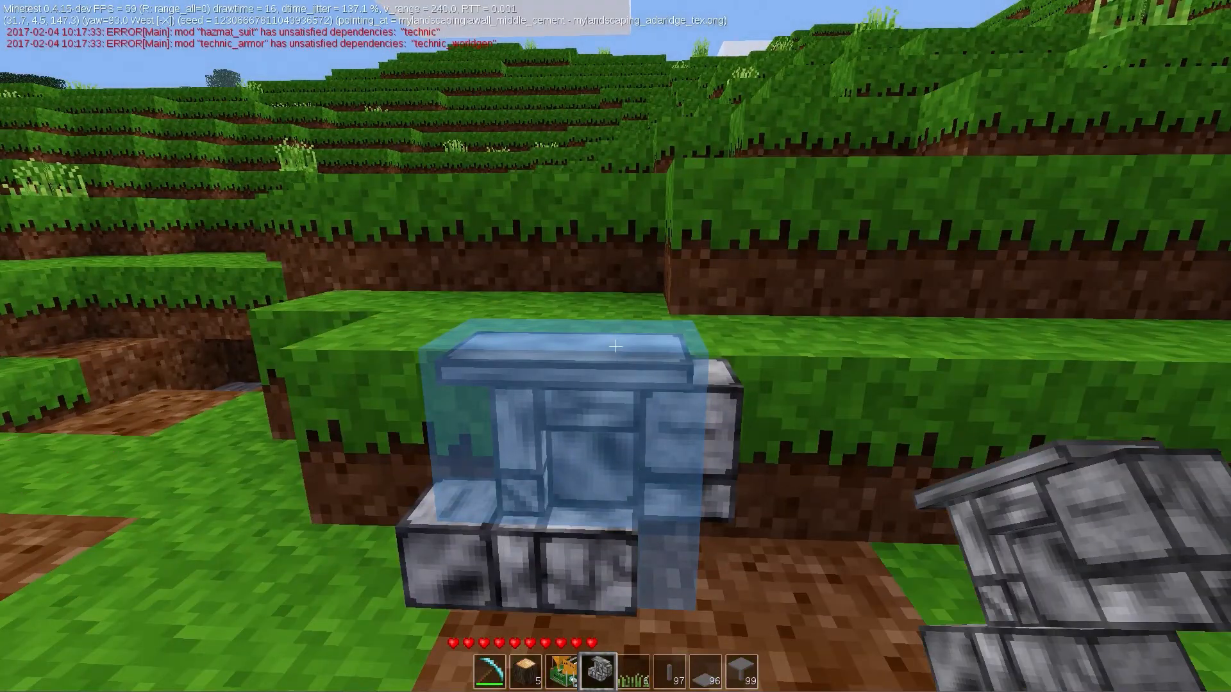
{"action": "key", "text": "q"}
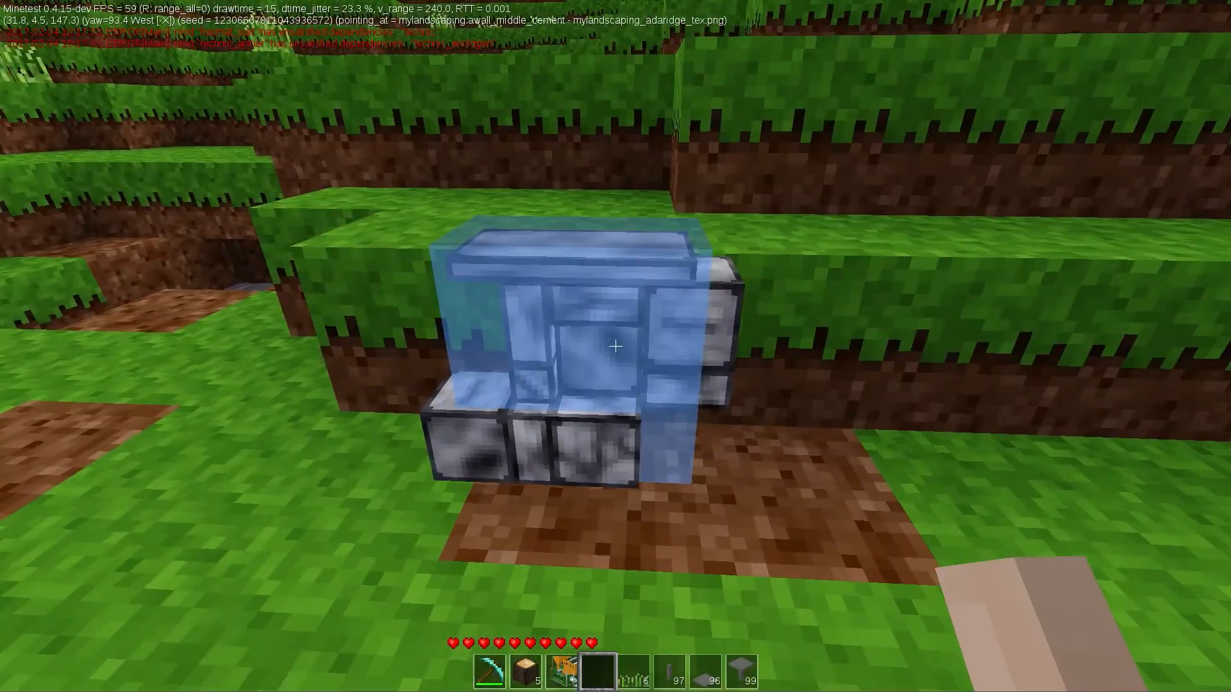
{"action": "key", "text": "1"}
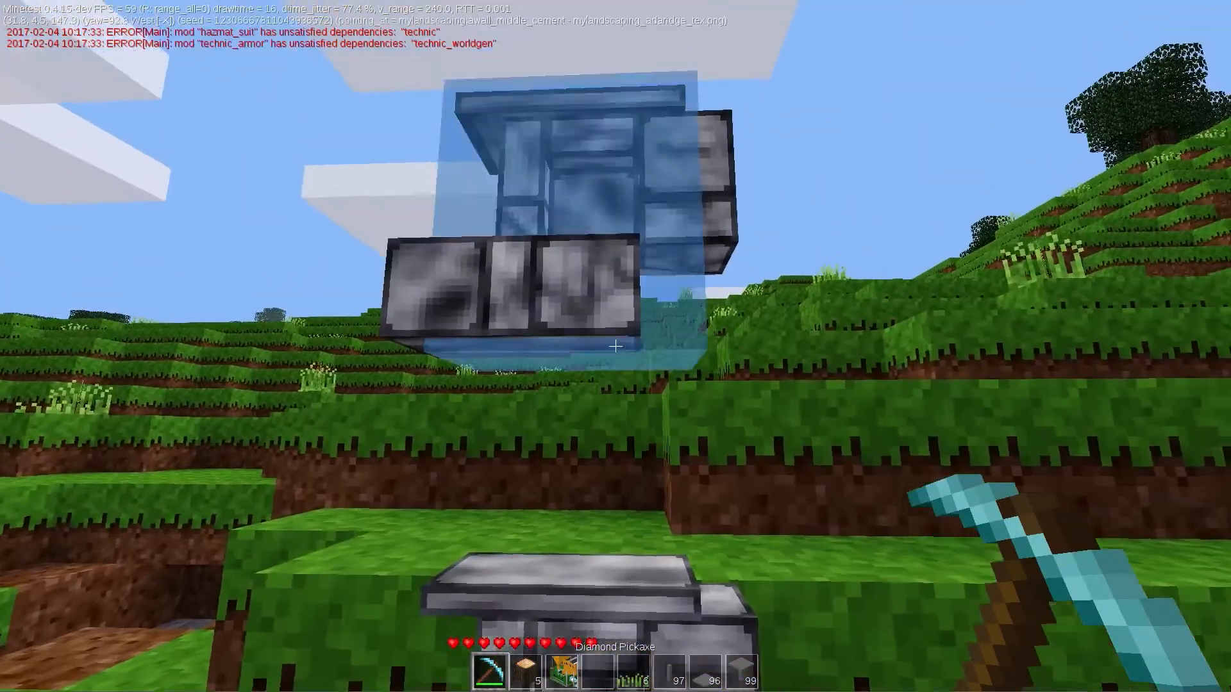
{"action": "left_click", "coordinate": [615, 347]}
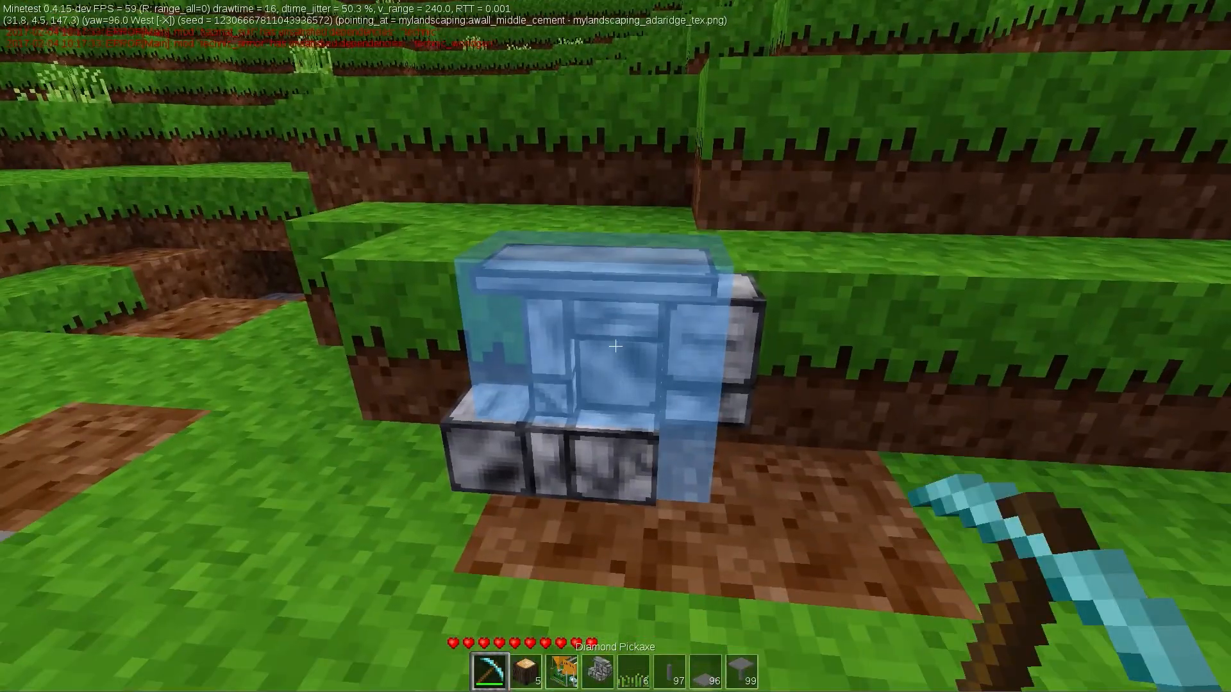
- Place the upper Adaridge wall piece on the lower one again and break both with the diamond pickaxe
{"action": "key", "text": "4"}
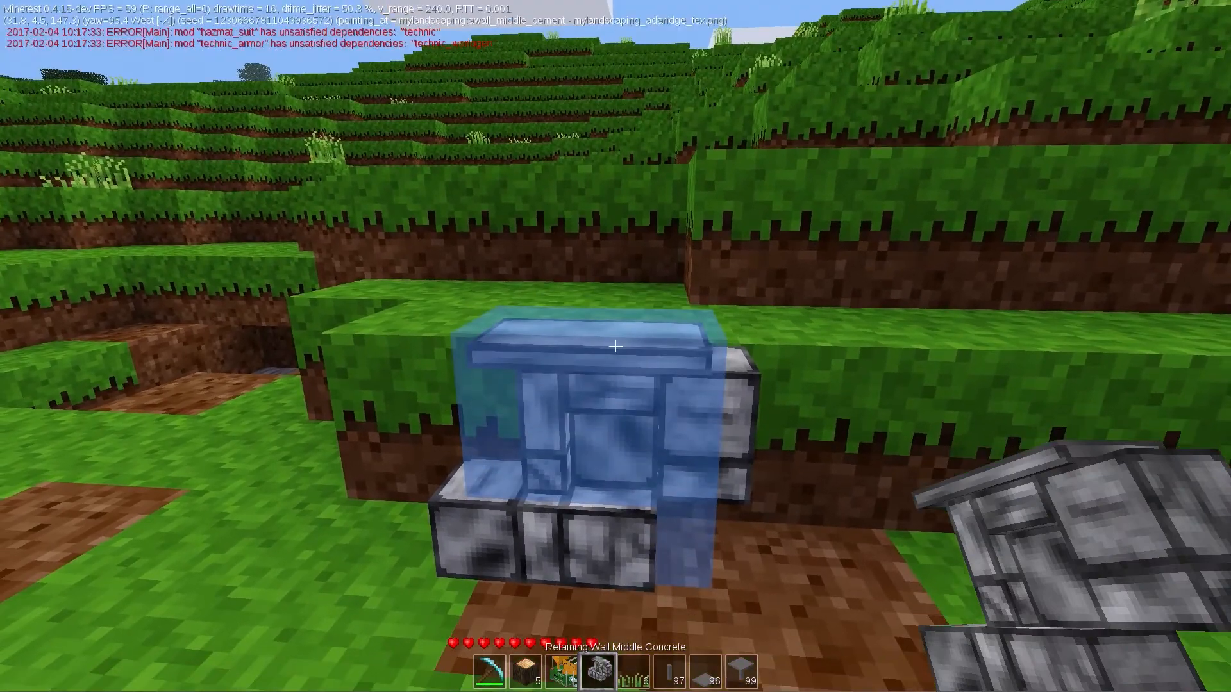
{"action": "right_click", "coordinate": [616, 346]}
{"action": "key", "text": "3"}
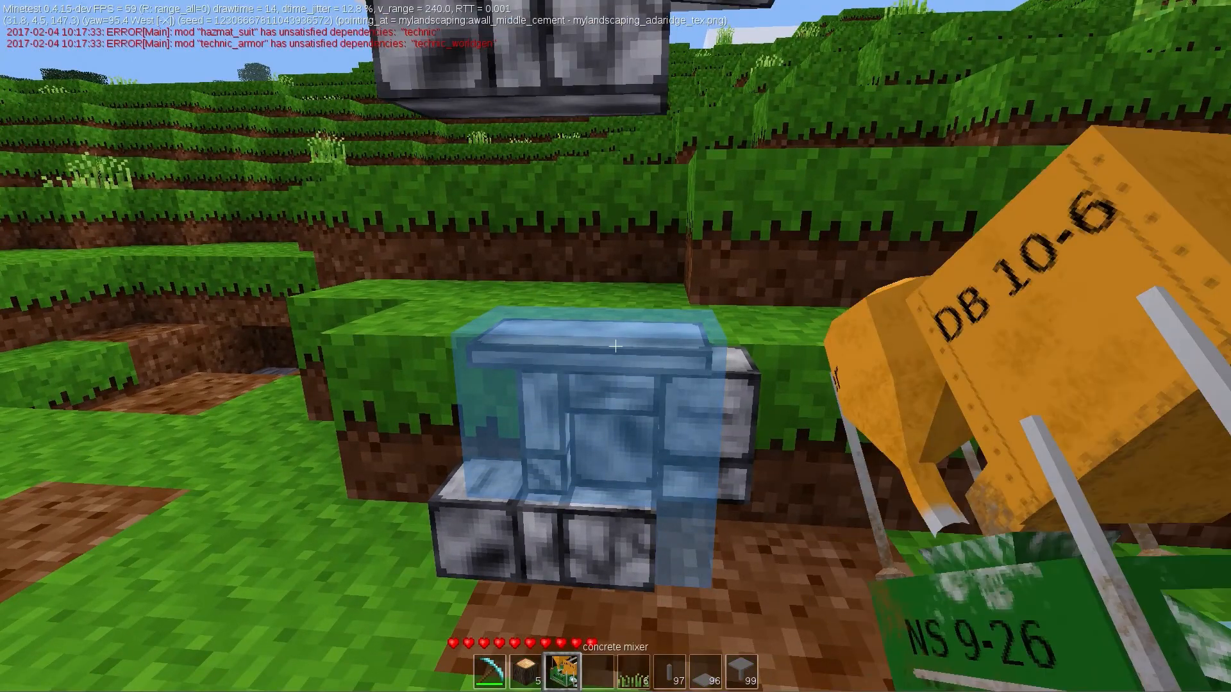
{"action": "key", "text": "1"}
{"action": "left_click", "coordinate": [616, 346]}
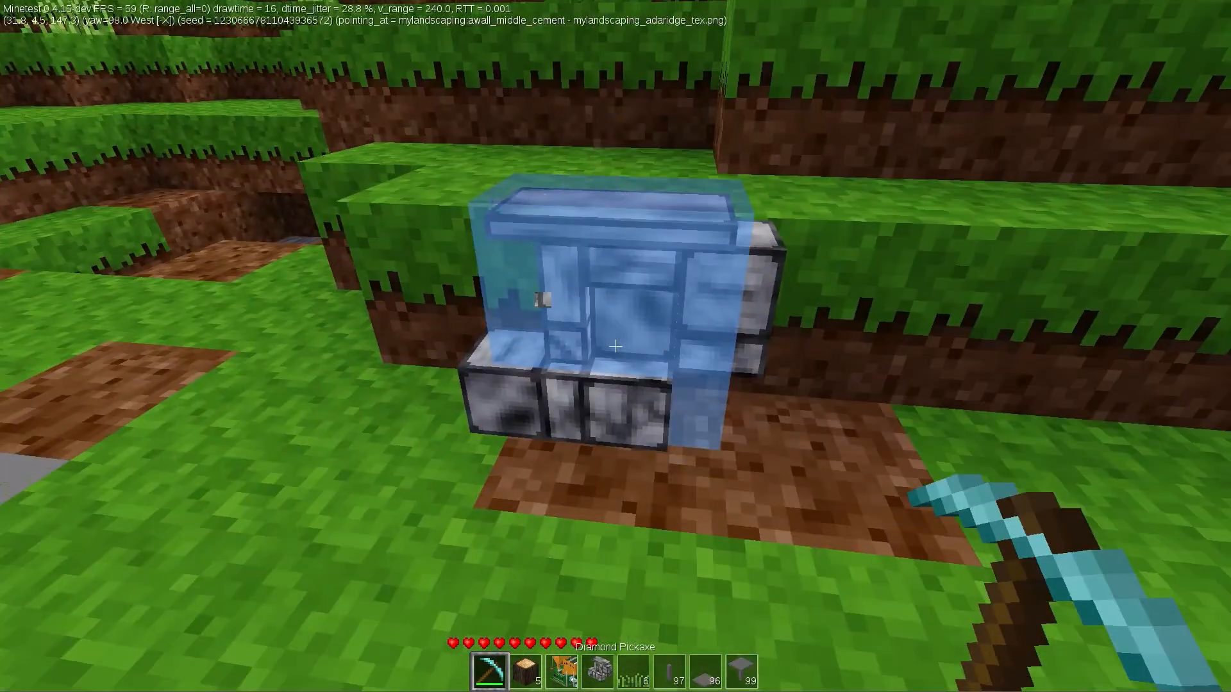
{"action": "left_click", "coordinate": [616, 346]}
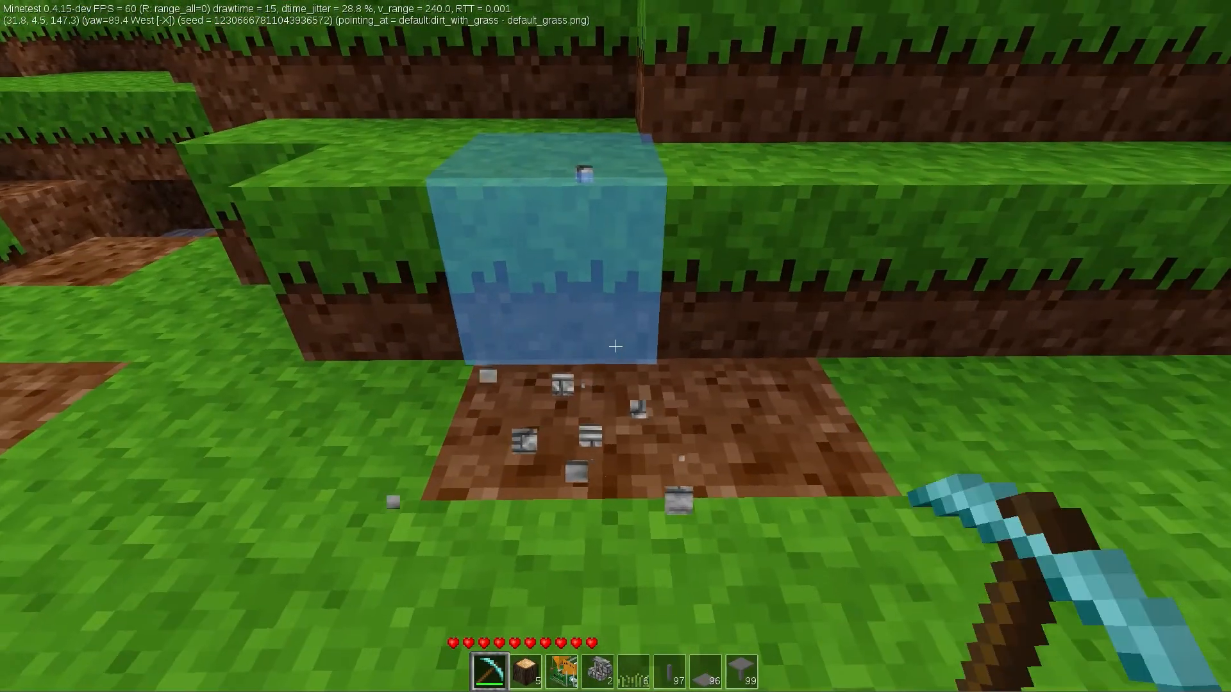
- Stack two Adaridge wall pieces on the grass in front of the yellow machine and break both with the diamond pickaxe
{"action": "key", "text": "3"}
{"action": "key", "text": "4"}
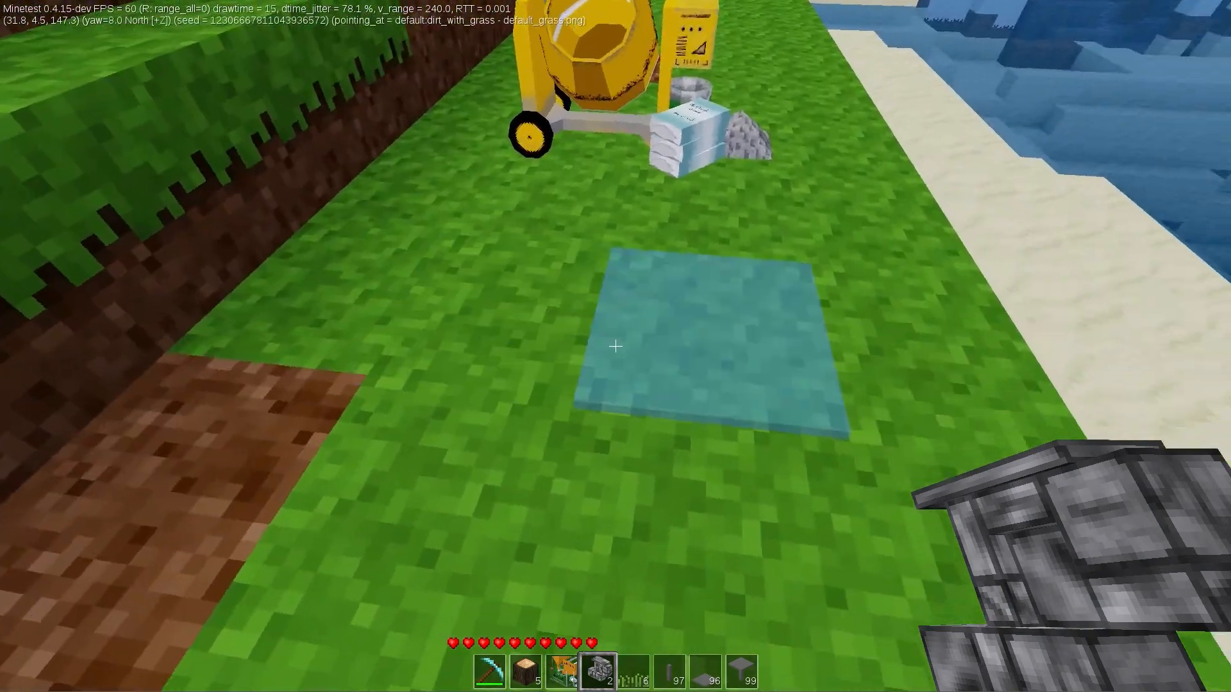
{"action": "right_click", "coordinate": [616, 346]}
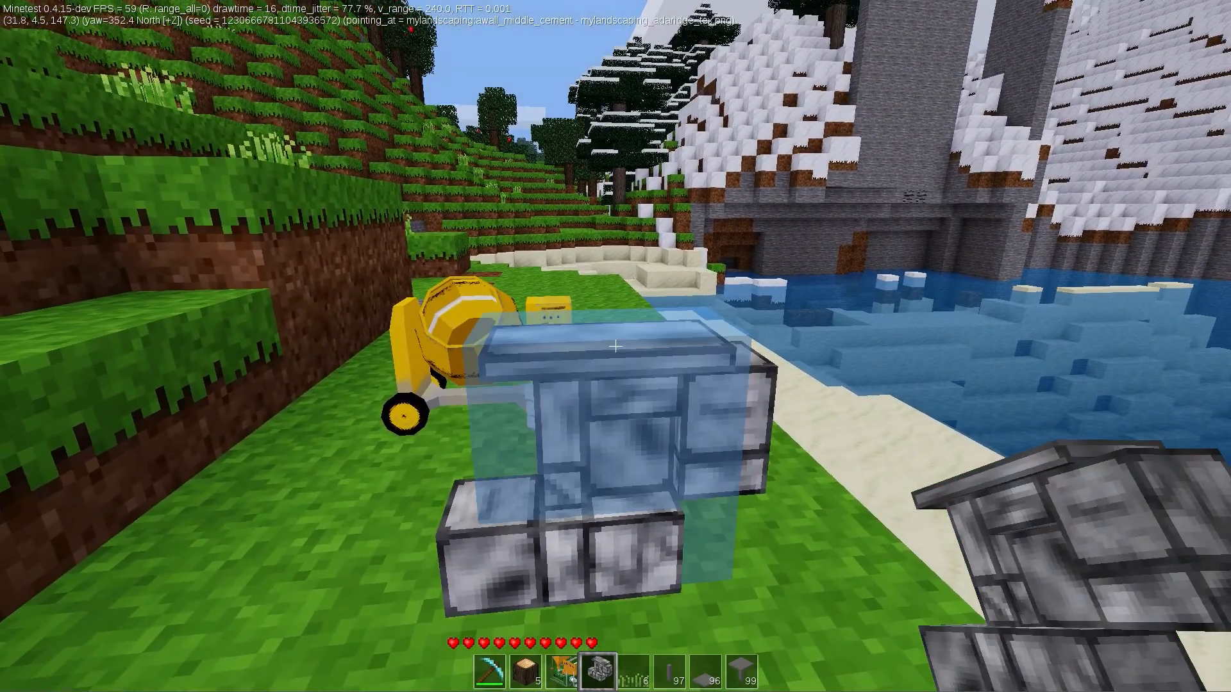
{"action": "right_click", "coordinate": [616, 346]}
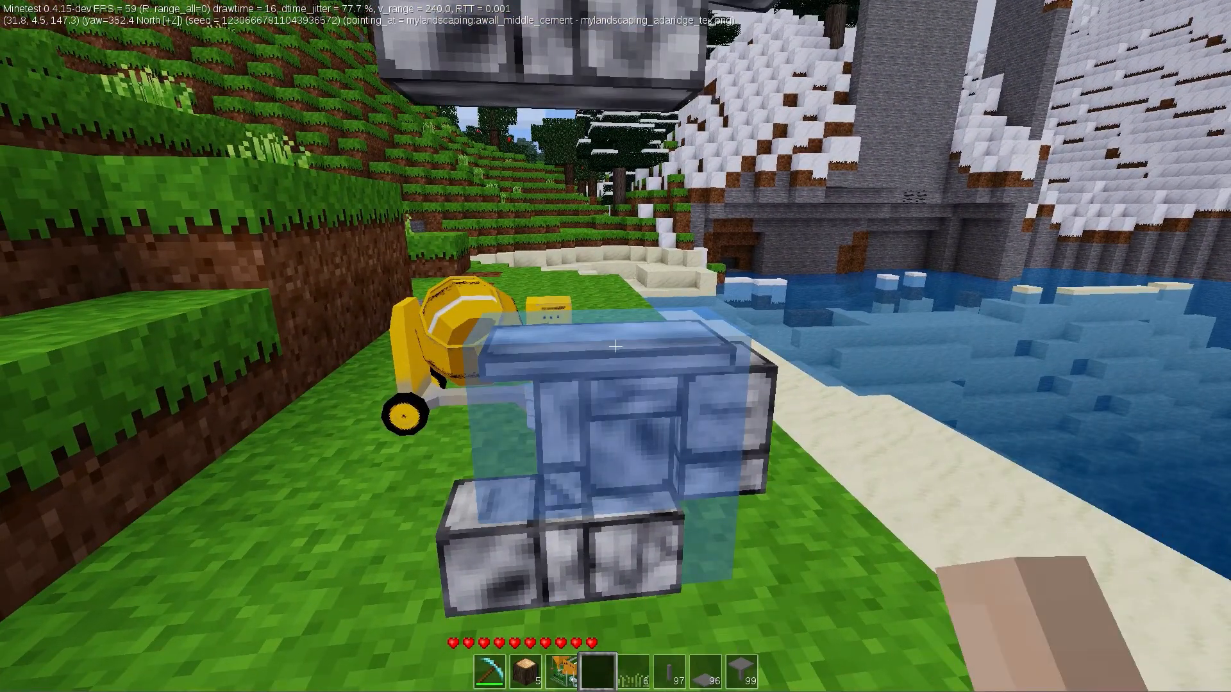
{"action": "key", "text": "1"}
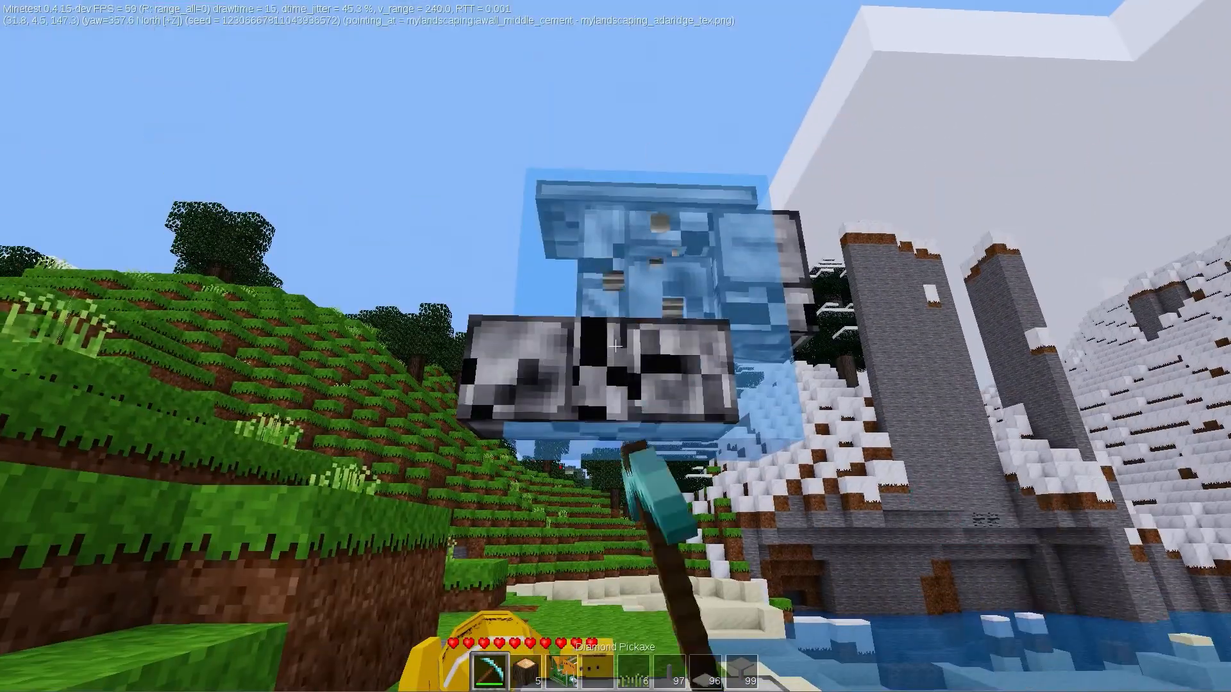
{"action": "left_click", "coordinate": [615, 346]}
{"action": "left_click", "coordinate": [616, 346]}
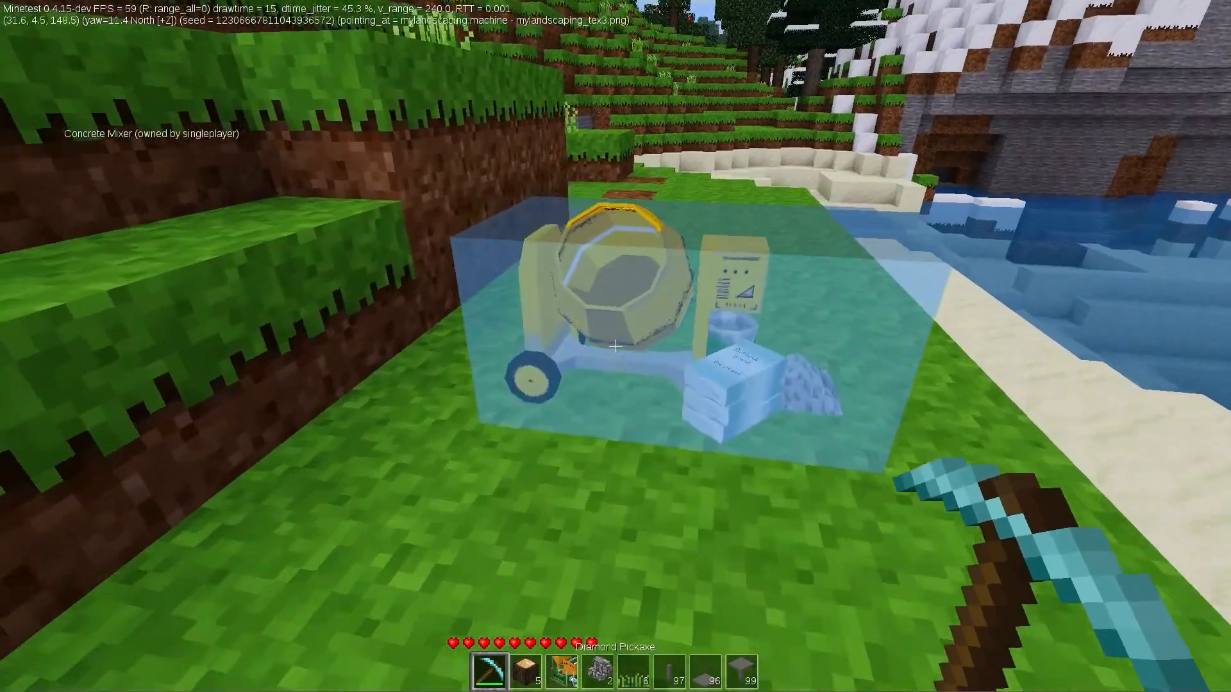
- Produce the first Madison retaining wall design and put it in the fifth hotbar slot, moving the grass plants to the second row
{"action": "right_click", "coordinate": [615, 346]}
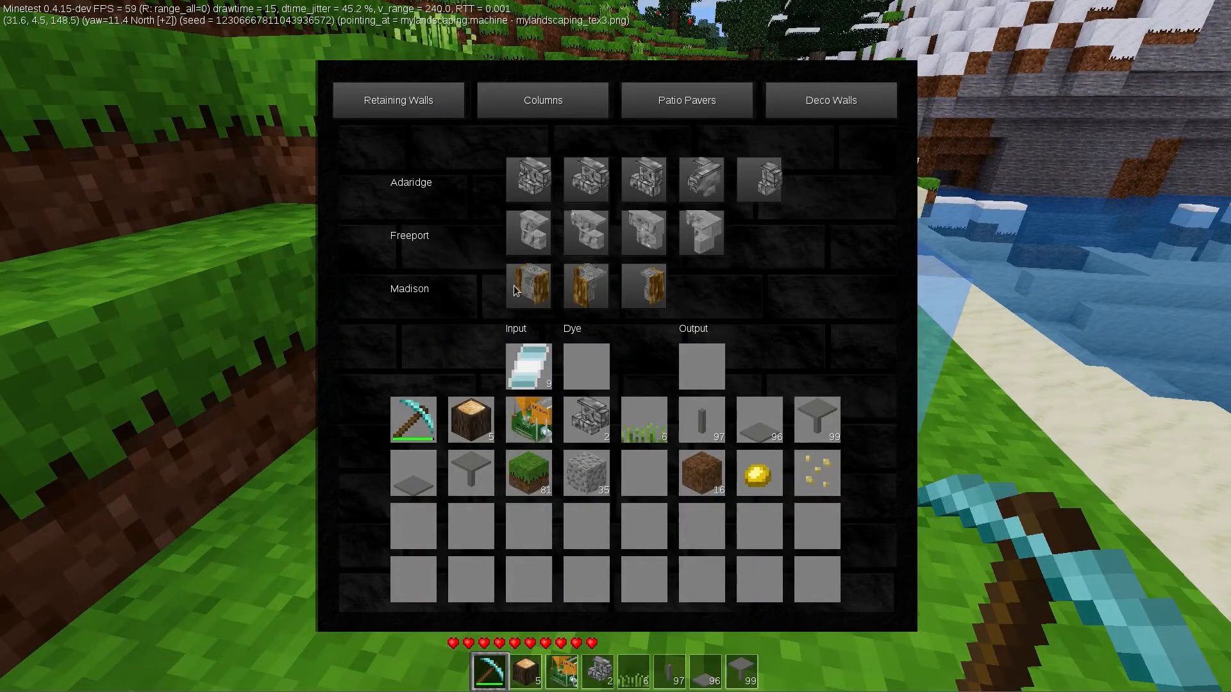
{"action": "left_click", "coordinate": [516, 290]}
{"action": "left_click", "coordinate": [701, 366]}
{"action": "left_click", "coordinate": [643, 420]}
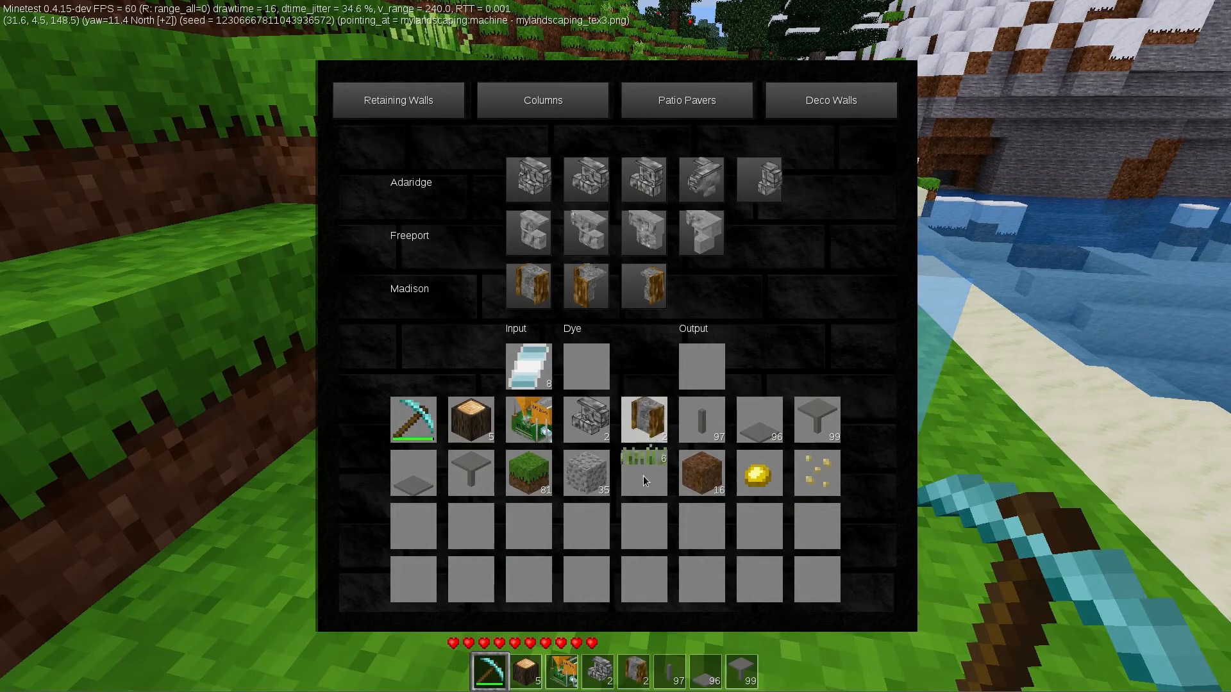
{"action": "left_click", "coordinate": [647, 478]}
{"action": "key", "text": "Escape"}
- Stack two Madison wall pieces against the grass bank, view the gap from the front and side, and break the upper piece
{"action": "scroll", "coordinate": [616, 346], "scroll_direction": "down", "scroll_amount": 2}
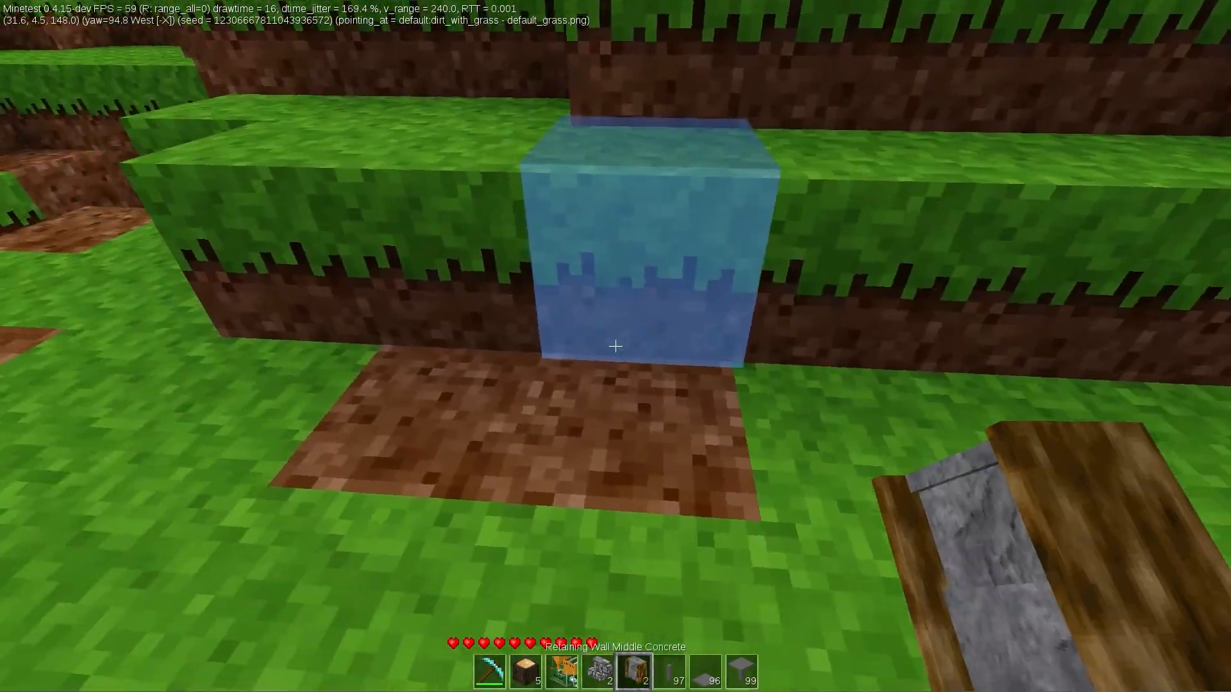
{"action": "right_click", "coordinate": [615, 346]}
{"action": "right_click", "coordinate": [615, 346]}
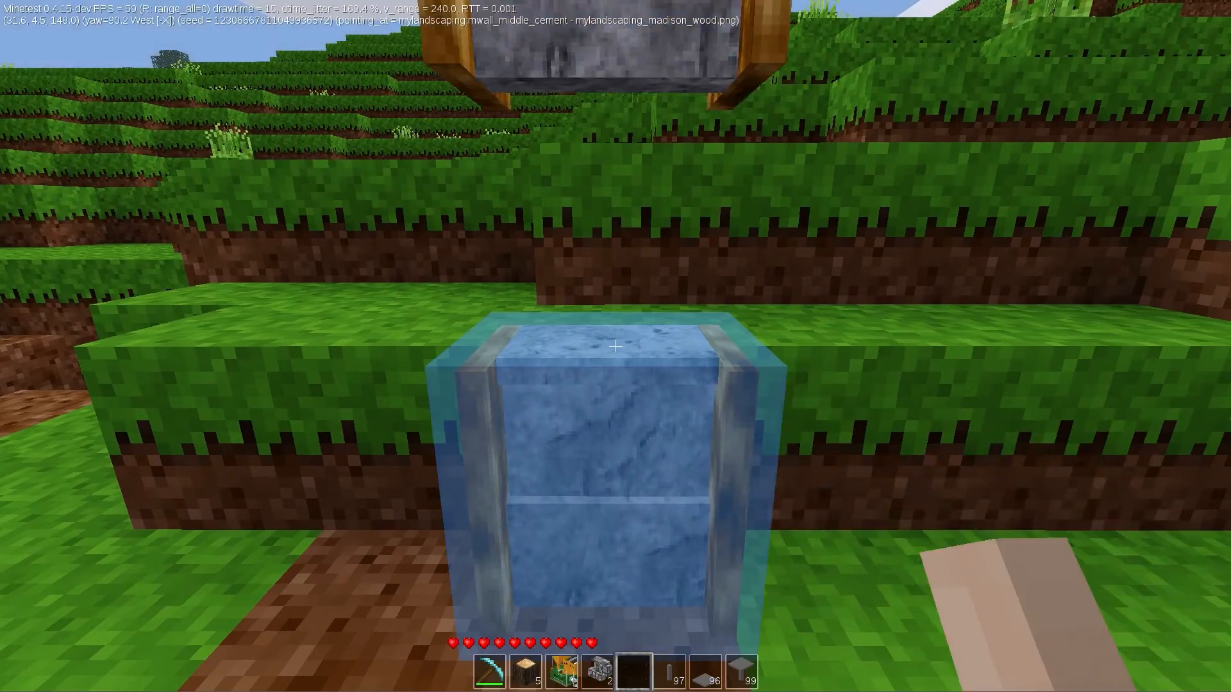
{"action": "key", "text": "s"}
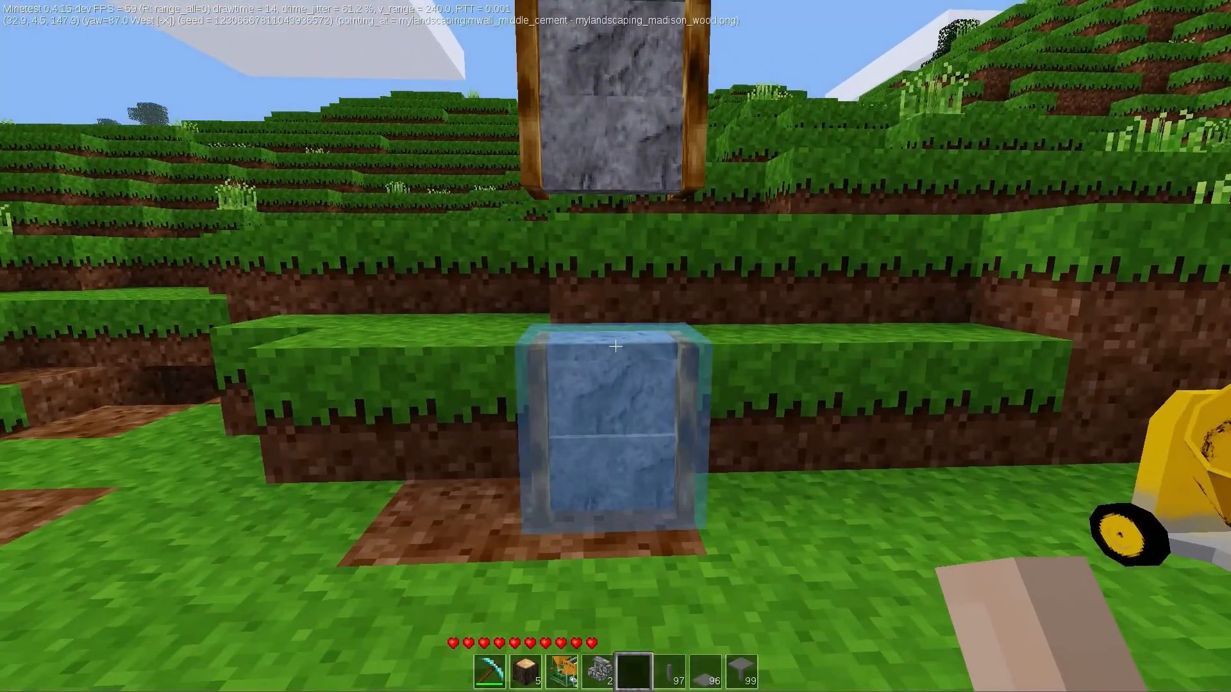
{"action": "key", "text": "w"}
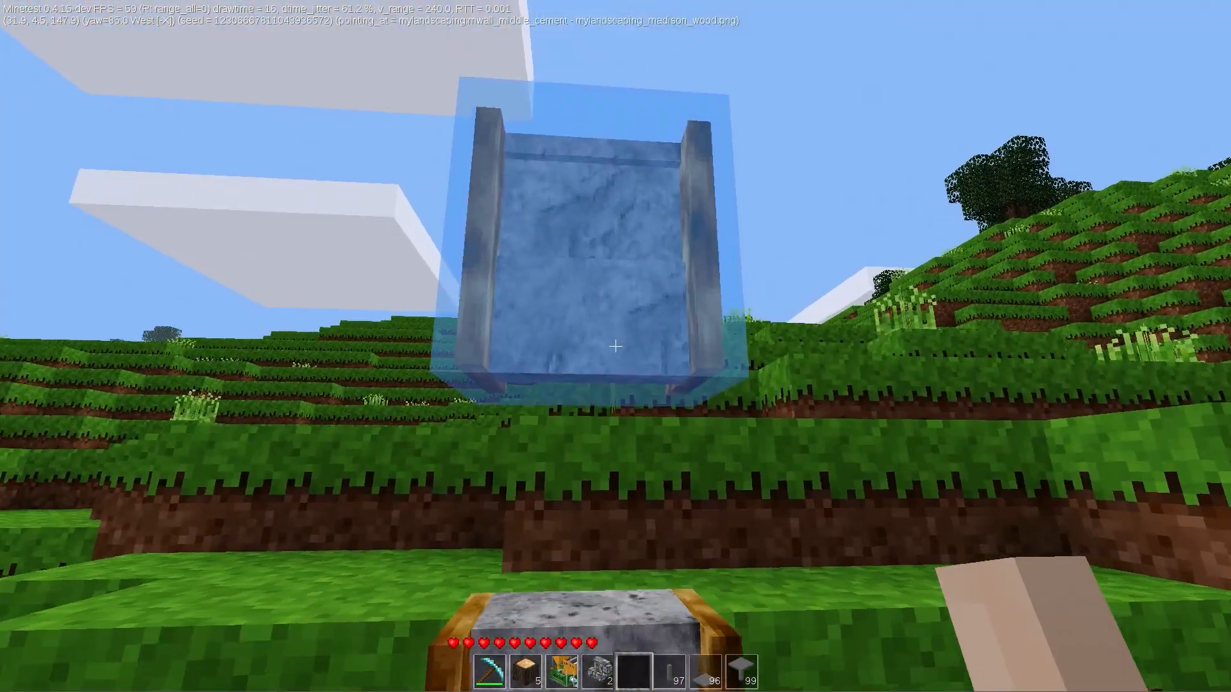
{"action": "key", "text": "w"}
{"action": "key", "text": "a"}
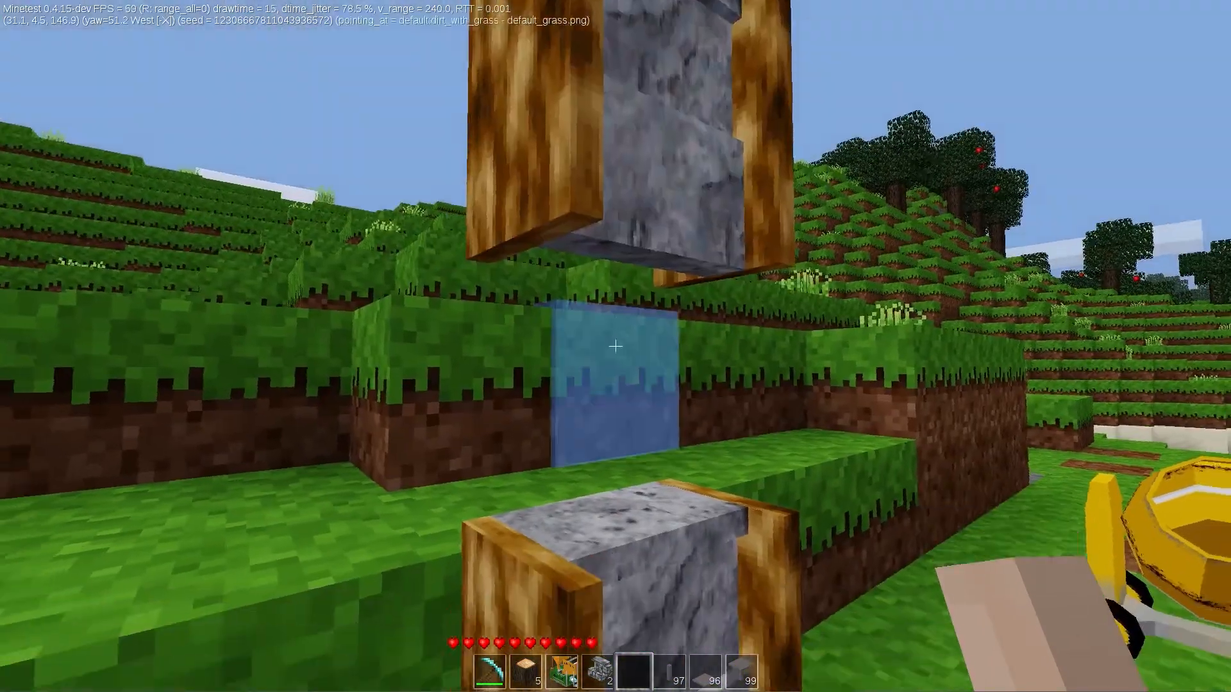
{"action": "key", "text": "1"}
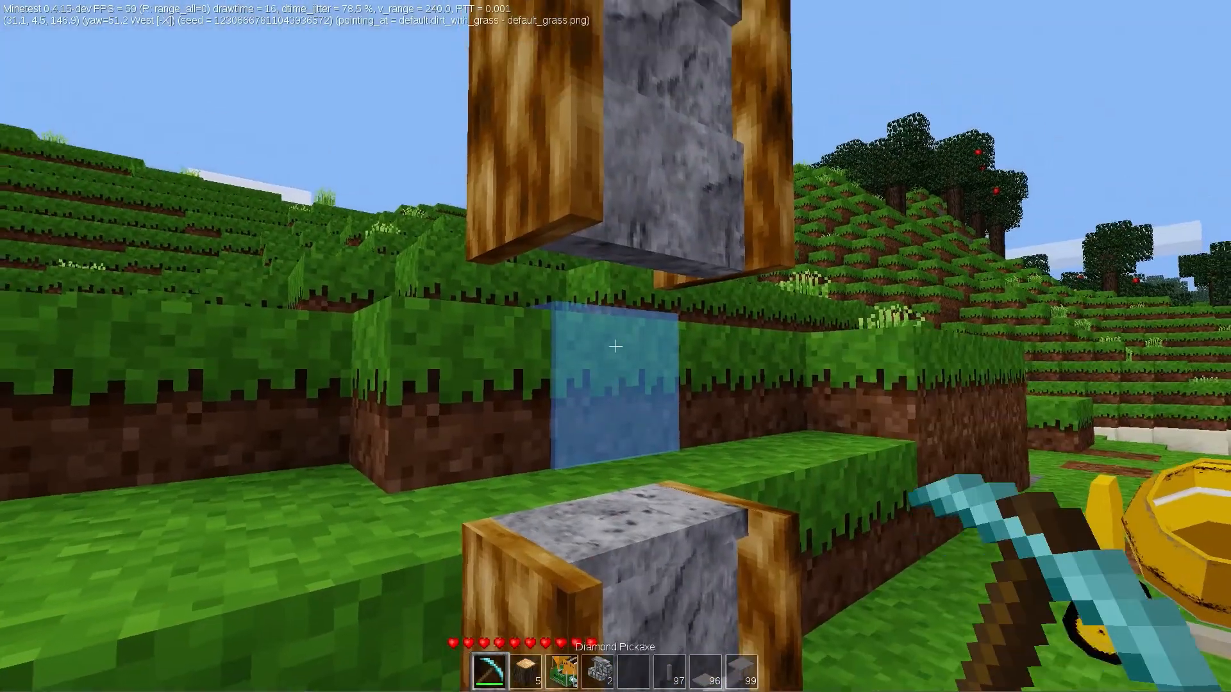
{"action": "left_click", "coordinate": [615, 346]}
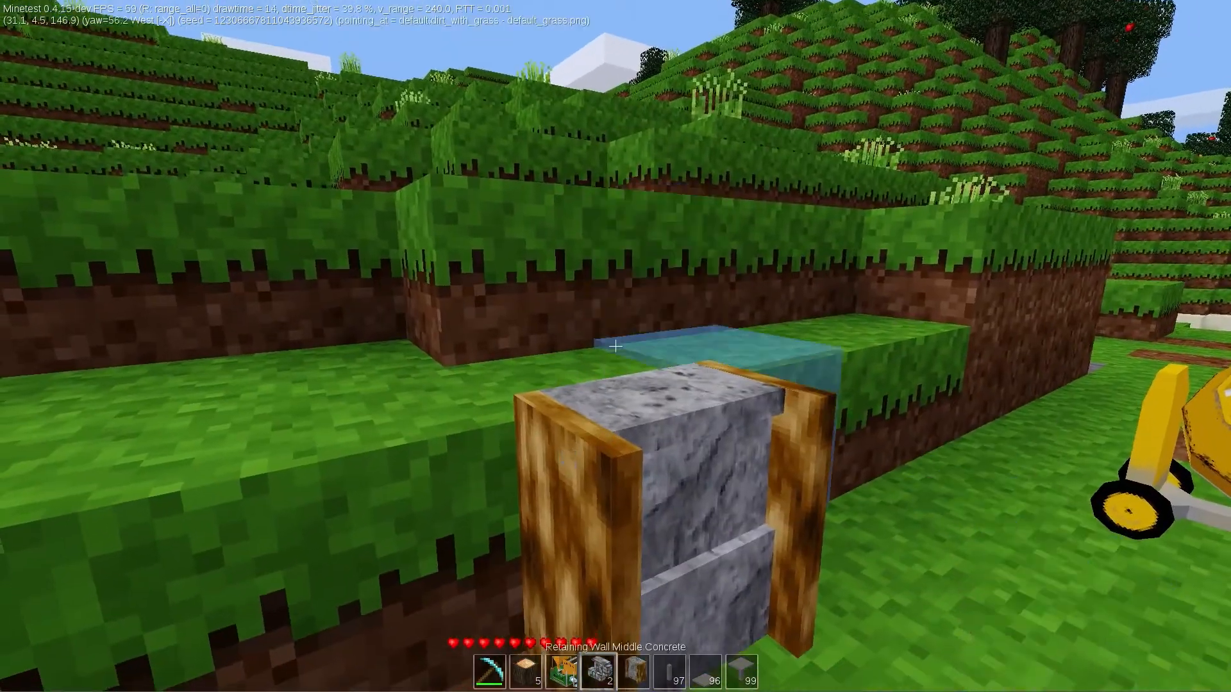
- Place an Adaridge wall piece on top of the Madison piece and break both with the diamond pickaxe
{"action": "key", "text": "4"}
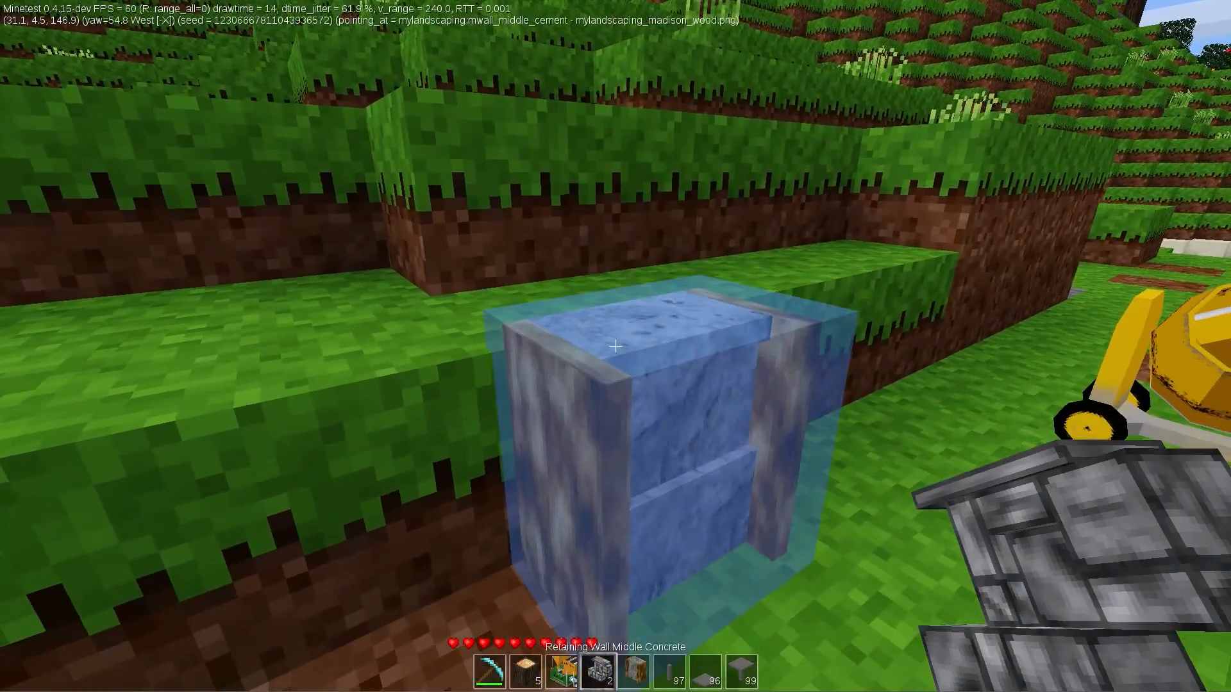
{"action": "right_click", "coordinate": [615, 347]}
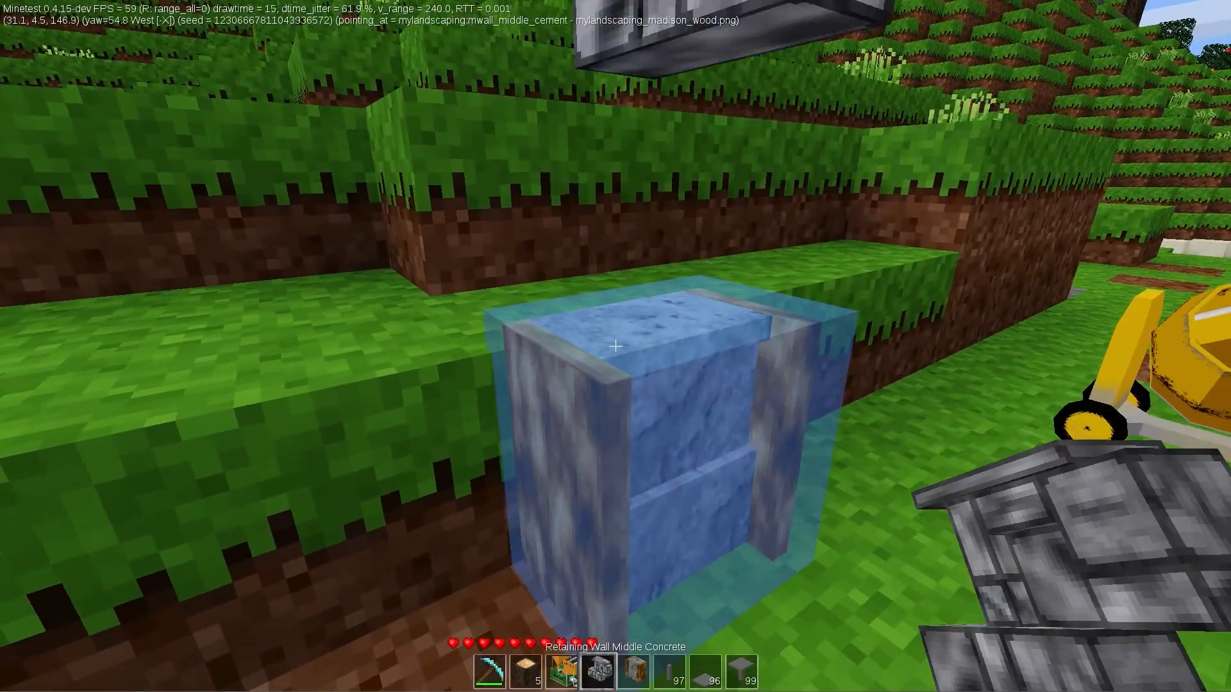
{"action": "key", "text": "d"}
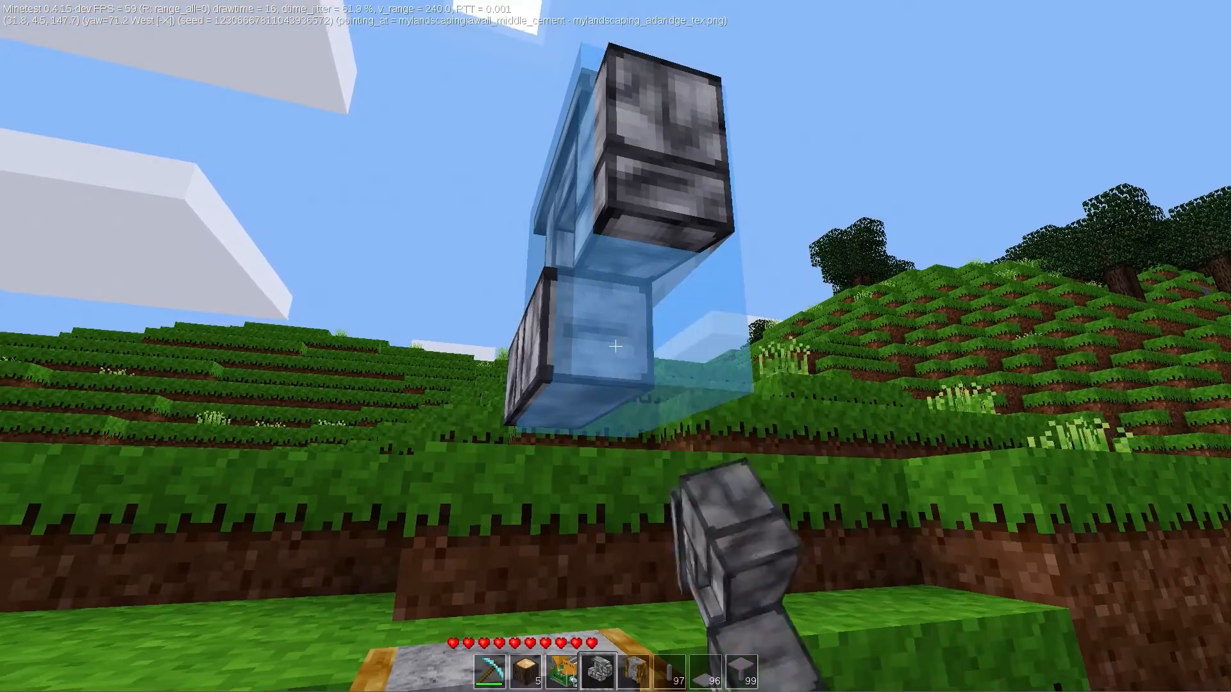
{"action": "key", "text": "1"}
{"action": "left_click", "coordinate": [616, 346]}
{"action": "left_click", "coordinate": [616, 346]}
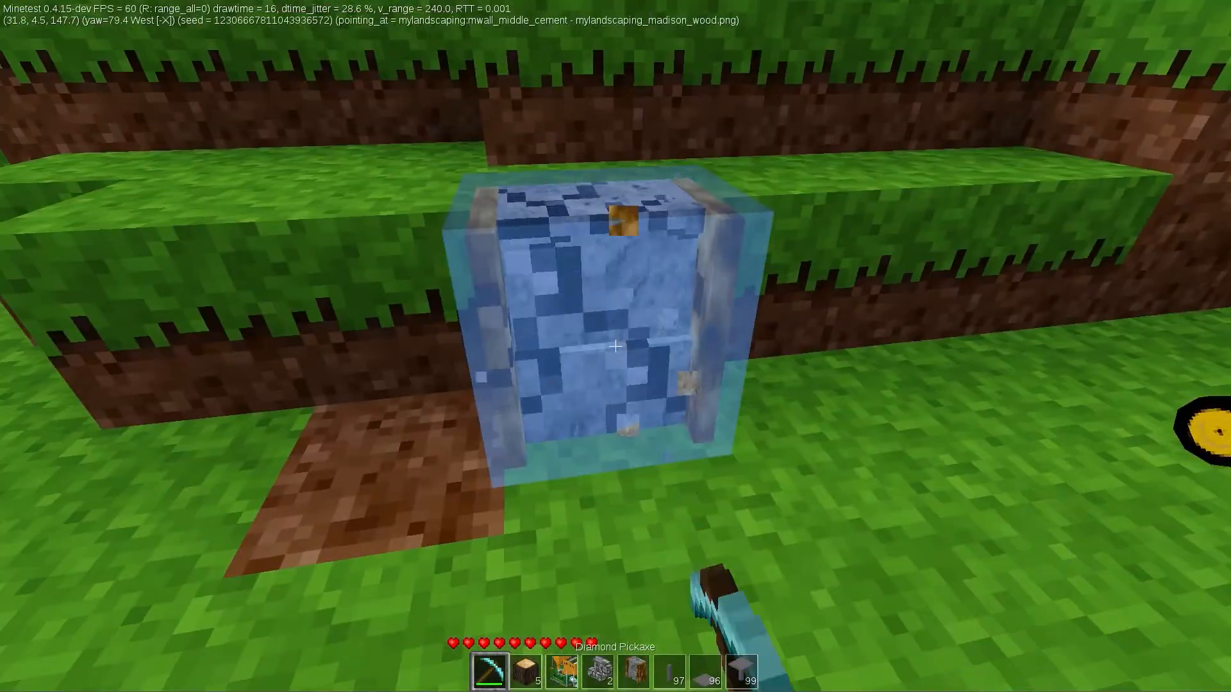
- Walk back to the placed stone table, view it from the front, and exit the world to the main menu
{"action": "key", "text": "w"}
{"action": "key", "text": "w"}
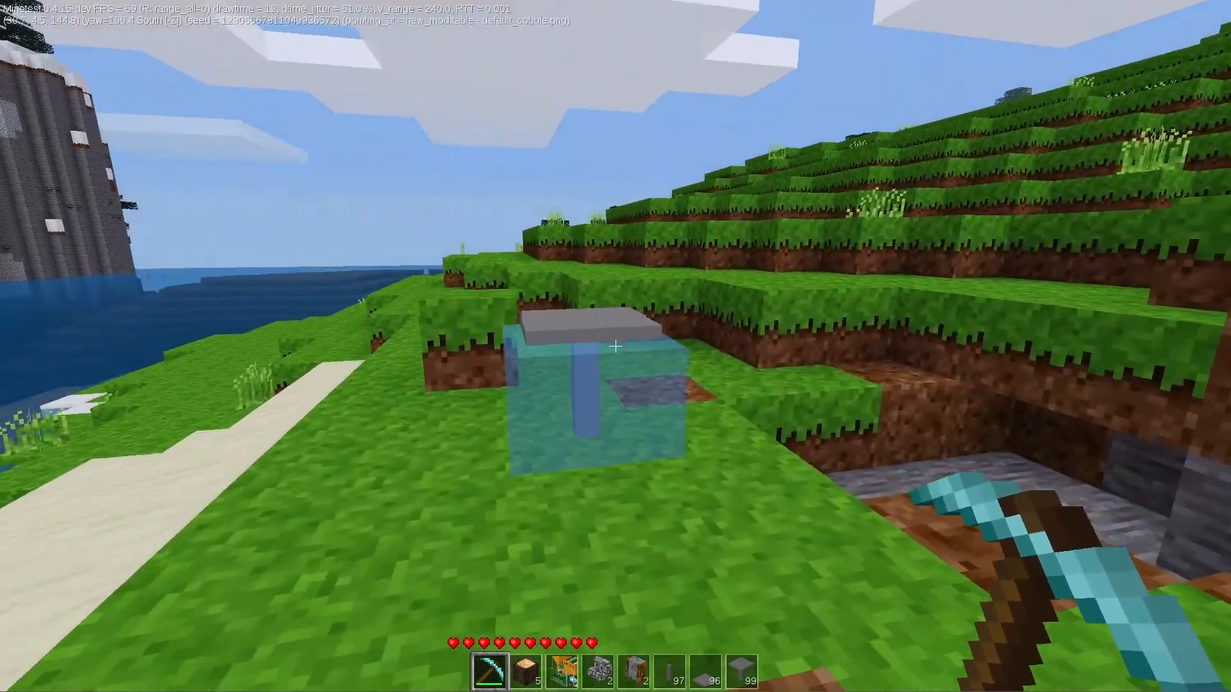
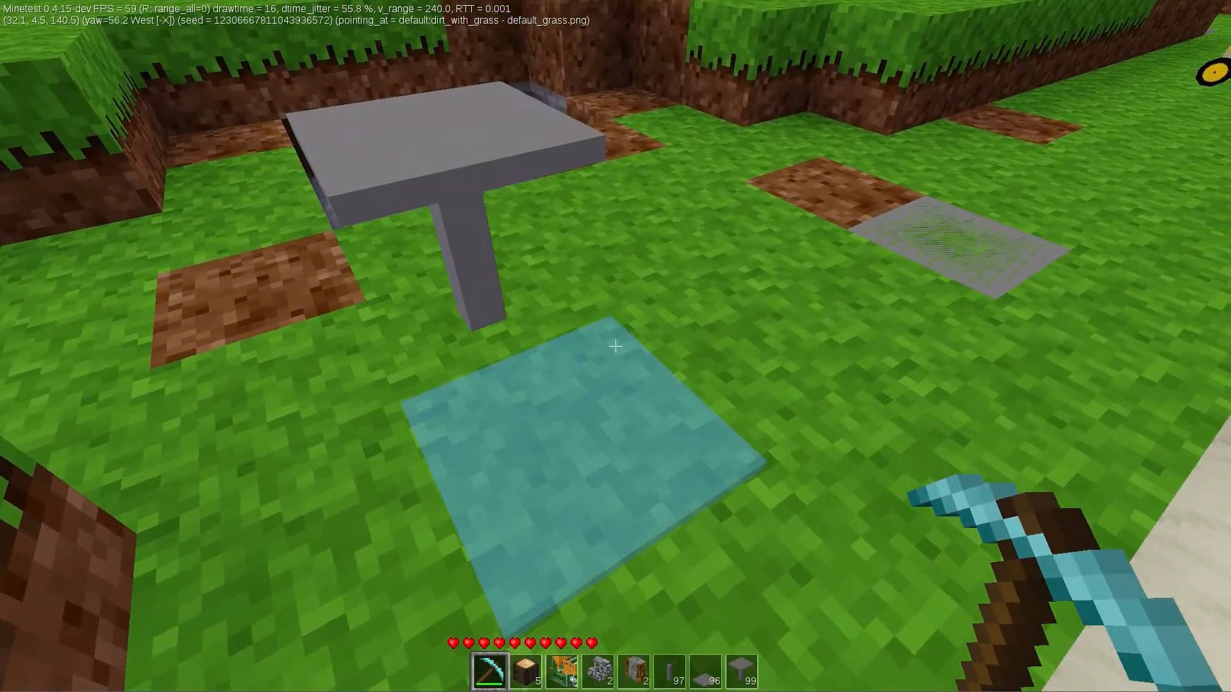
{"action": "key", "text": "d"}
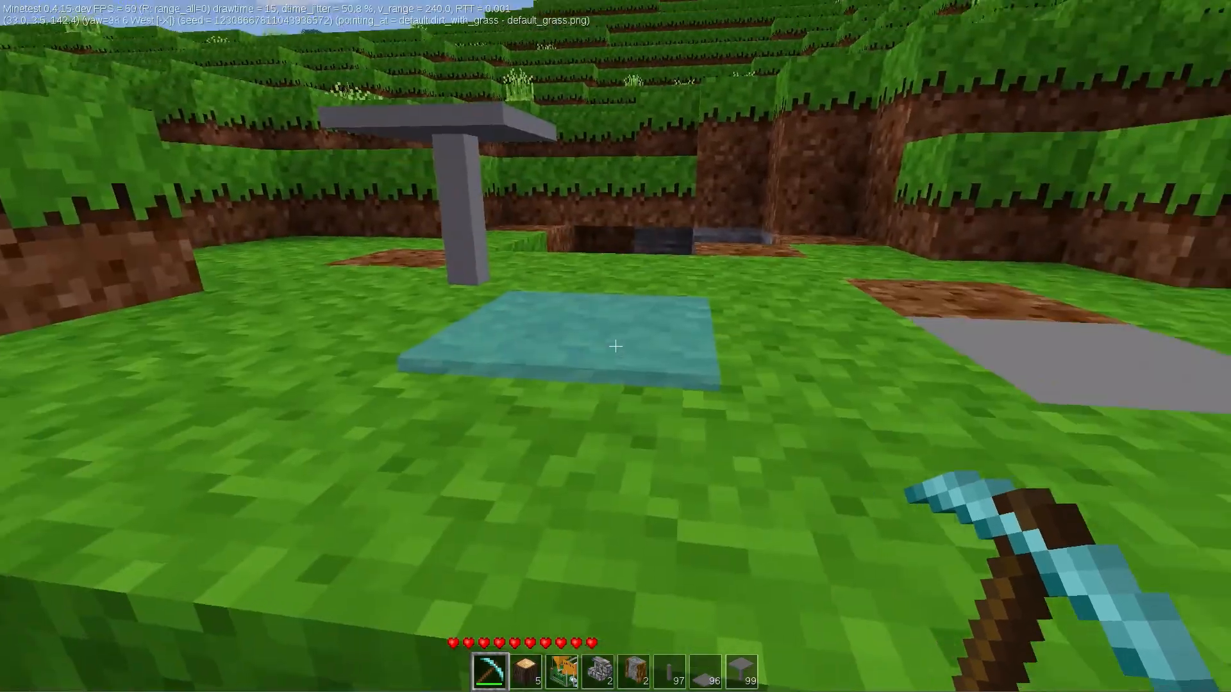
{"action": "key", "text": "w"}
{"action": "key", "text": "space"}
{"action": "key", "text": "Escape"}
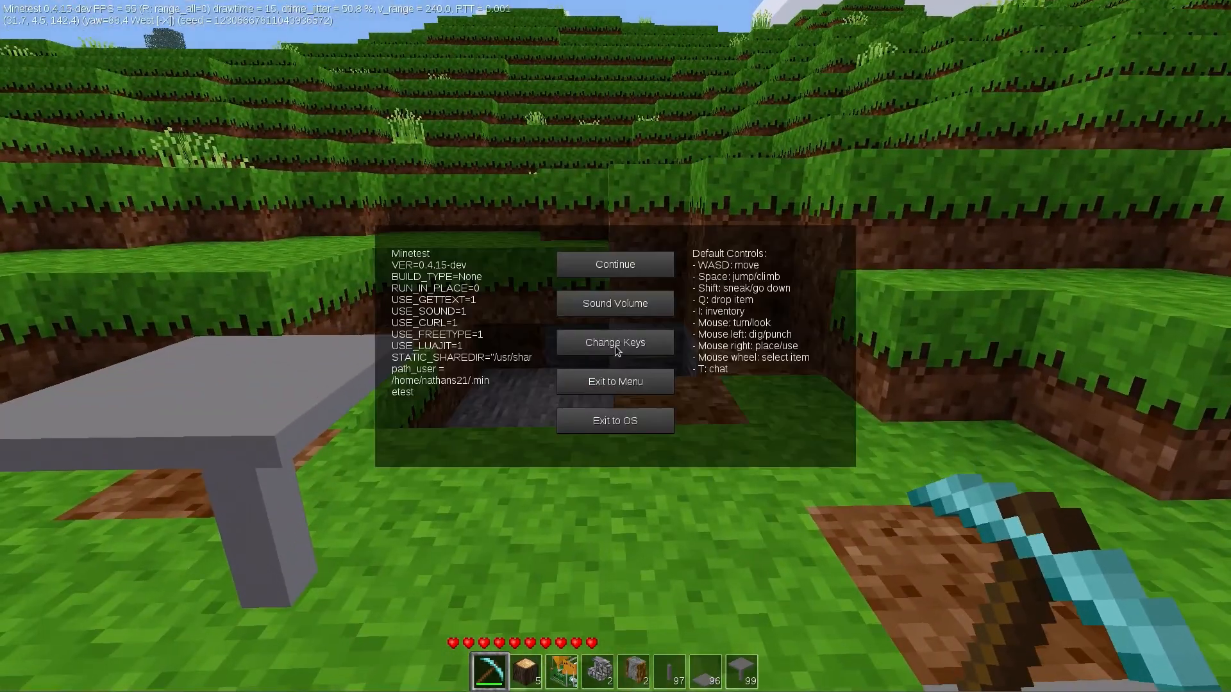
{"action": "left_click", "coordinate": [611, 383]}
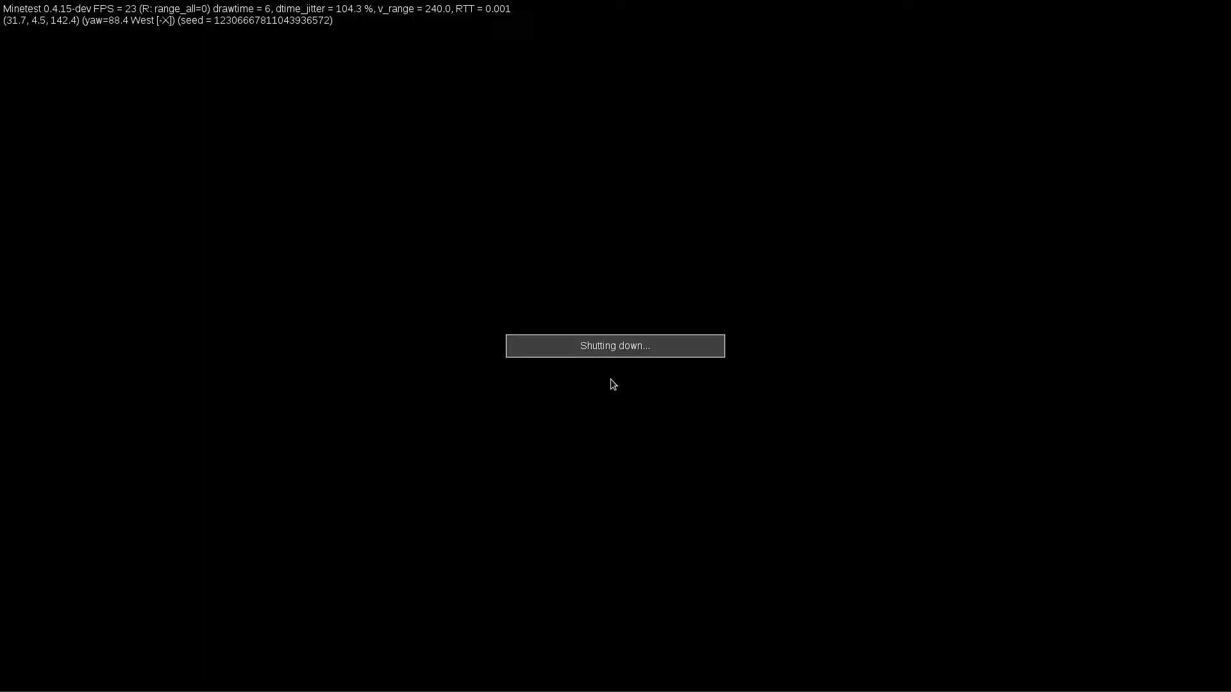
- Switch to the code editor and add the line drops = 'new_mod:table_bottom' below paramtype2 in the new_mod:table node
{"action": "key", "text": "alt+Tab"}
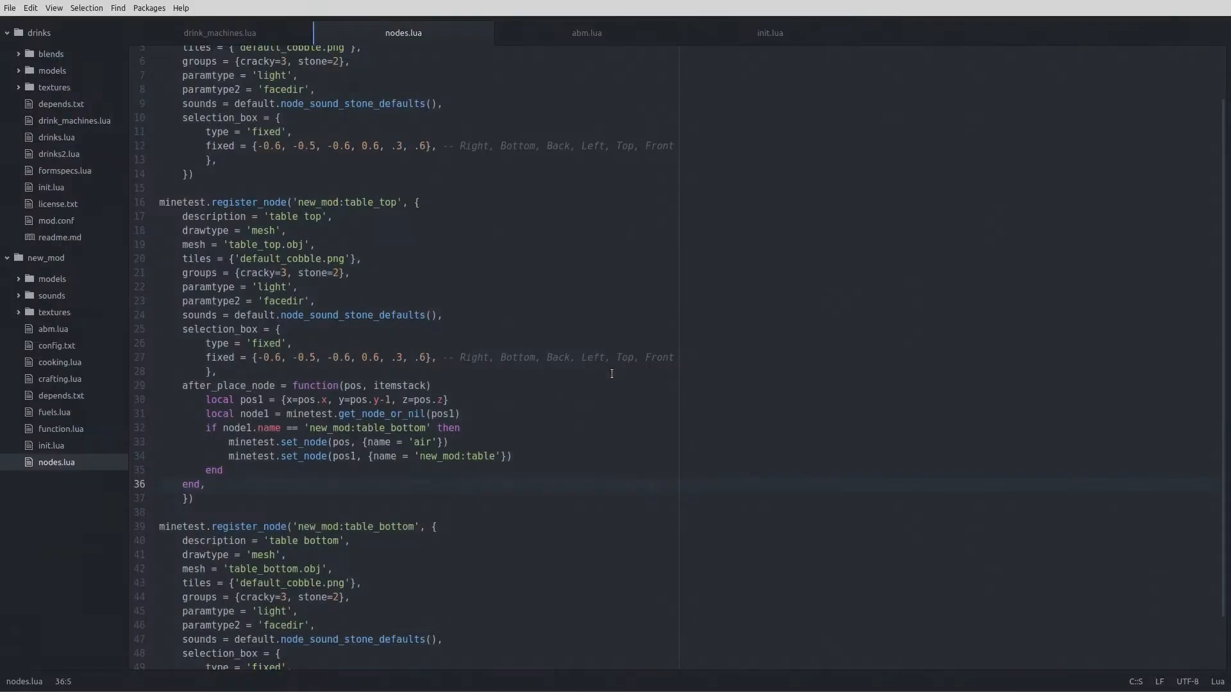
{"action": "scroll", "coordinate": [392, 218], "scroll_direction": "up", "scroll_amount": 2}
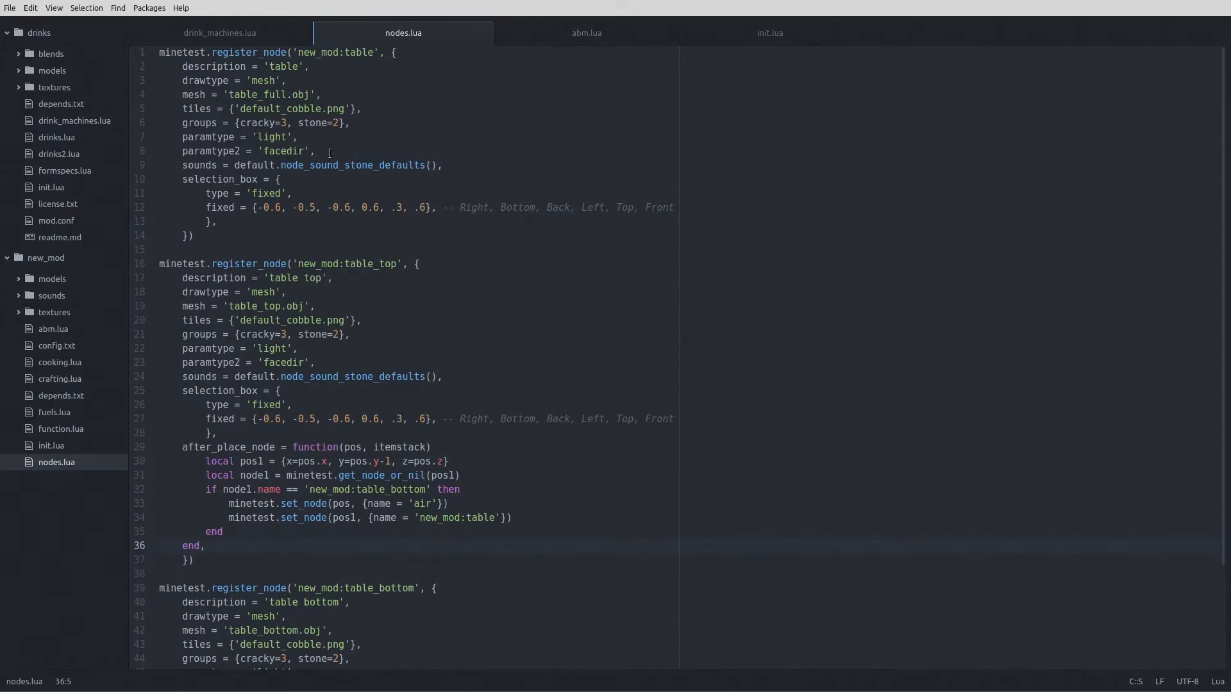
{"action": "key", "text": "Return"}
{"action": "type", "text": "drops"}
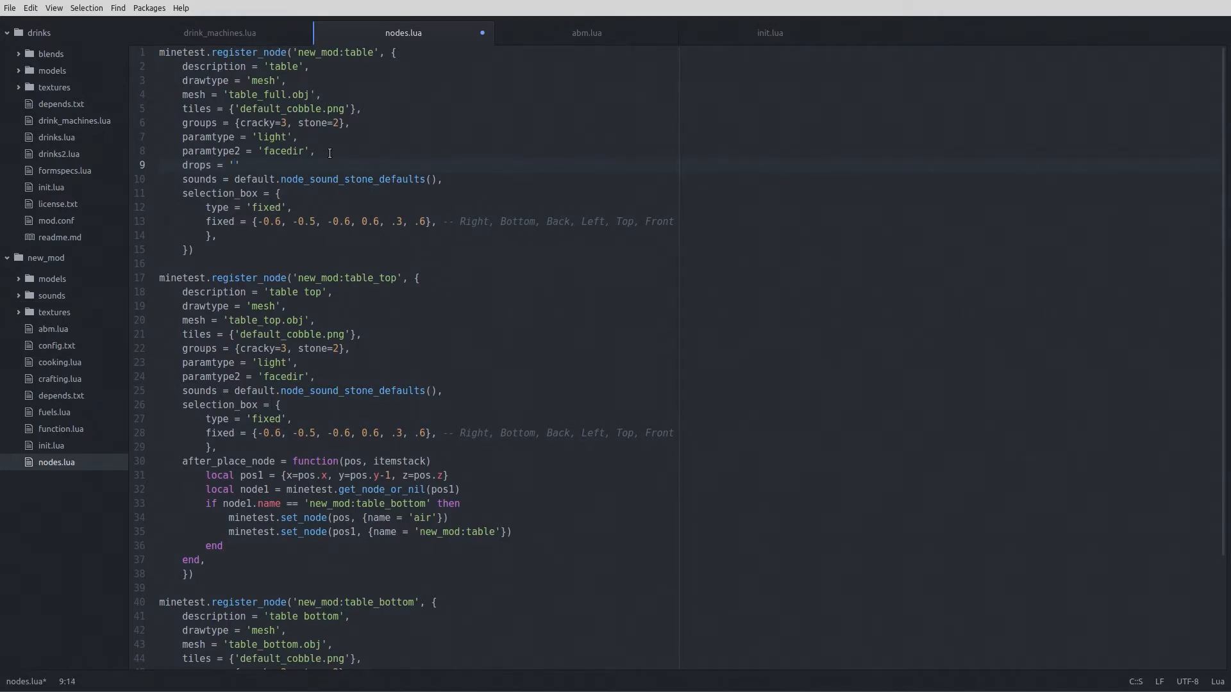
{"action": "type", "text": " = 'new_mod"}
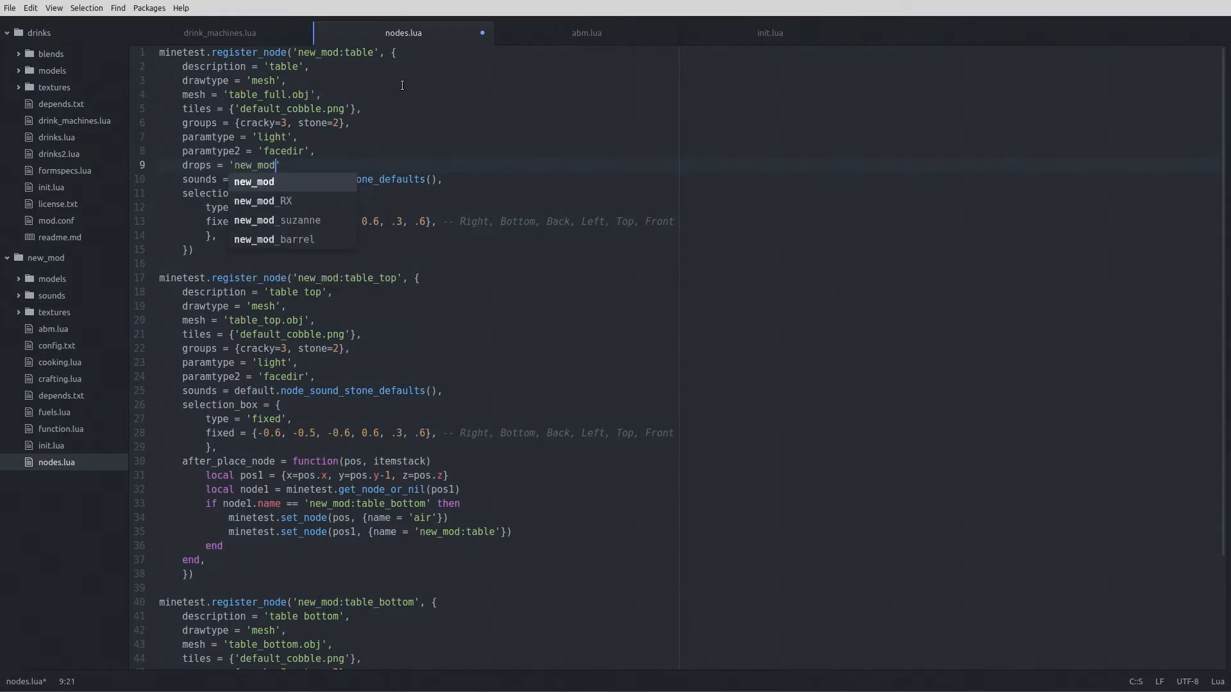
{"action": "type", "text": ":table"}
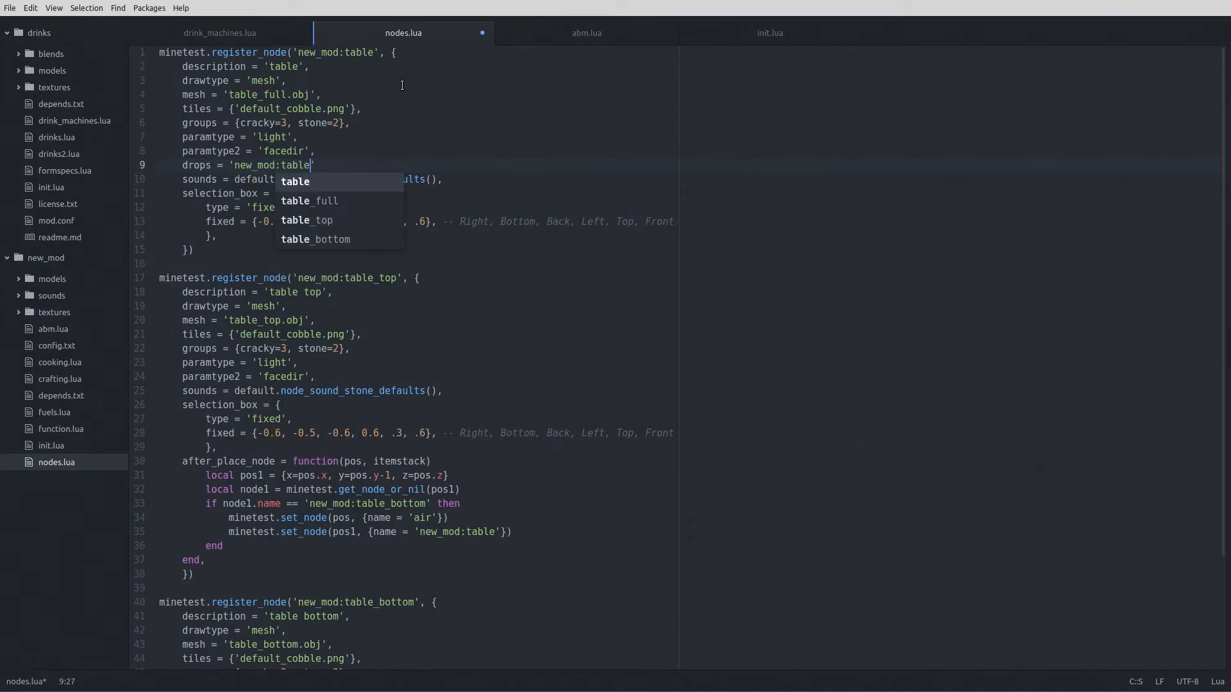
{"action": "type", "text": "="}
{"action": "type", "text": "bottome"}
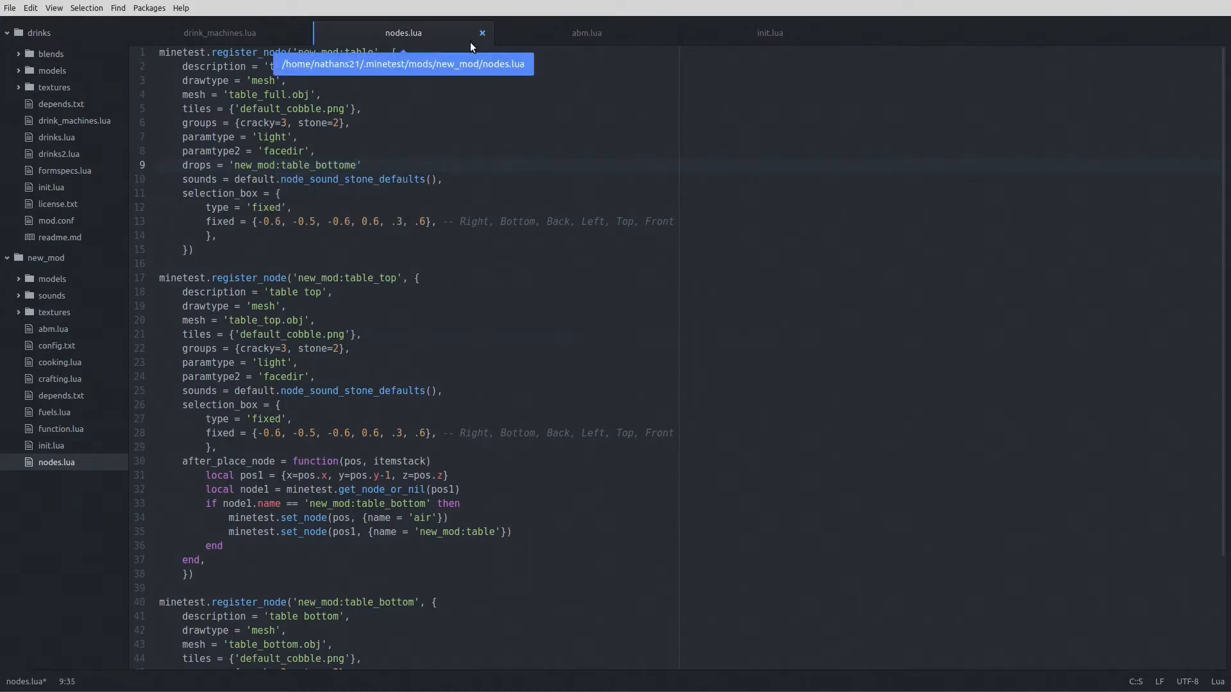
{"action": "left_click", "coordinate": [387, 164]}
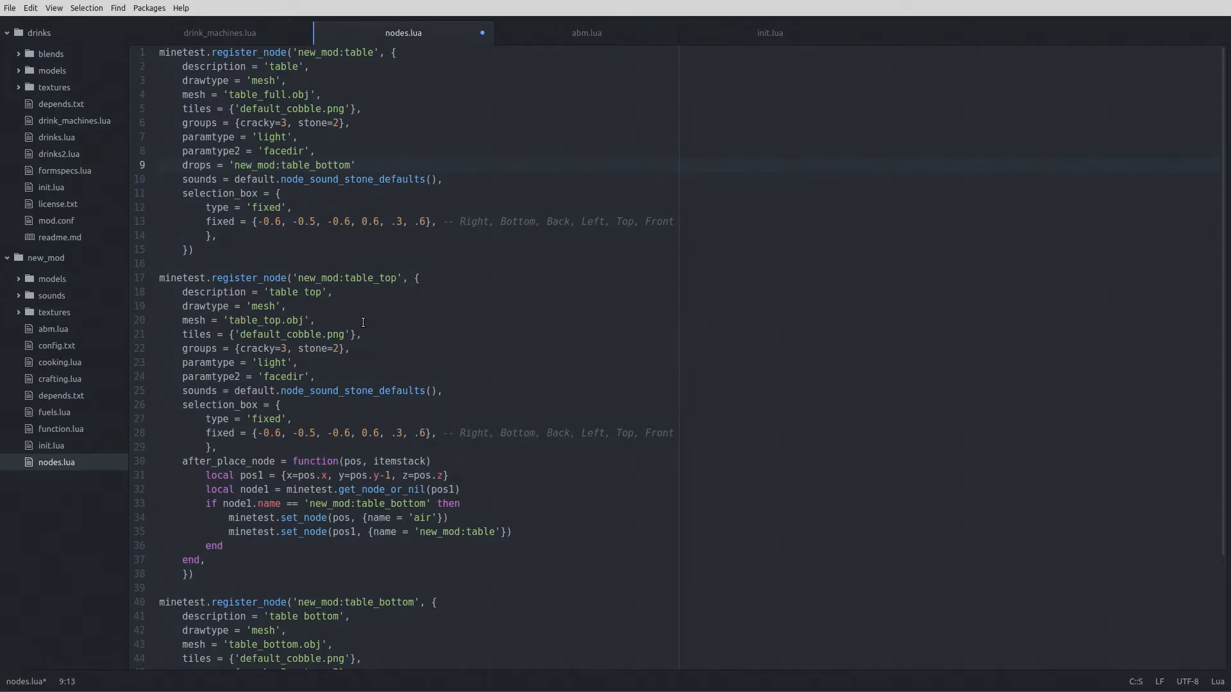
- Switch to Blender and save the table model as lesson-04.blend in the Lesson-04 folder
{"action": "mouse_move", "coordinate": [2, 1]}
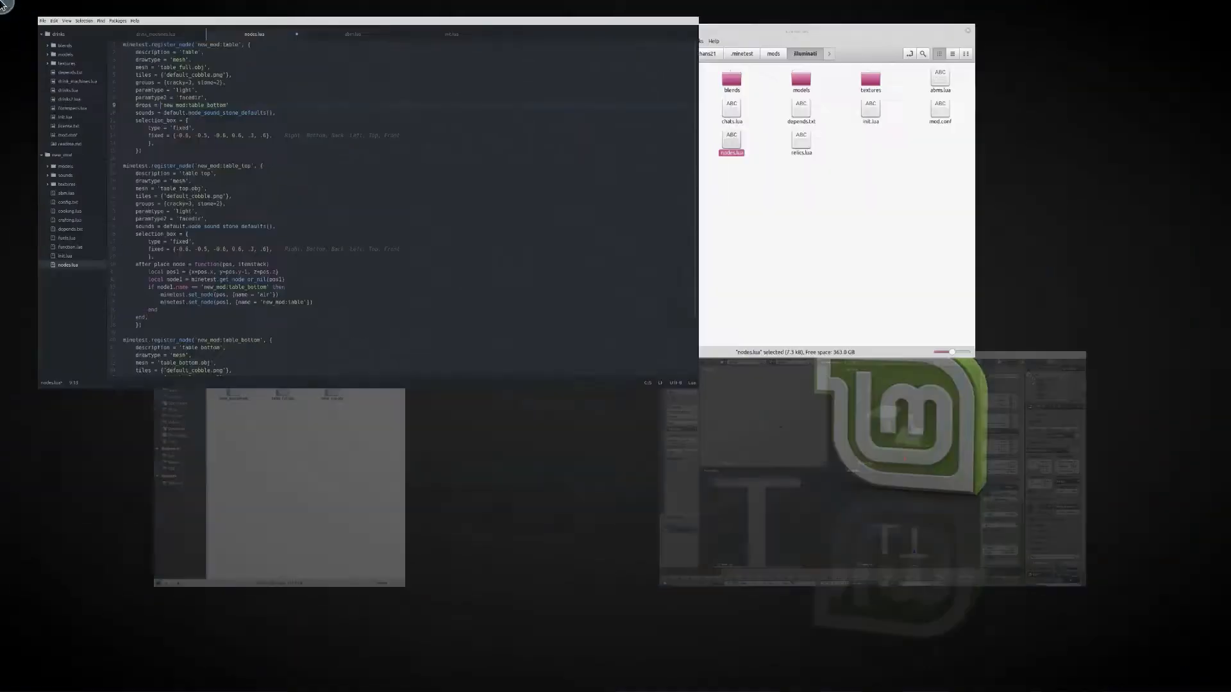
{"action": "left_click", "coordinate": [789, 418]}
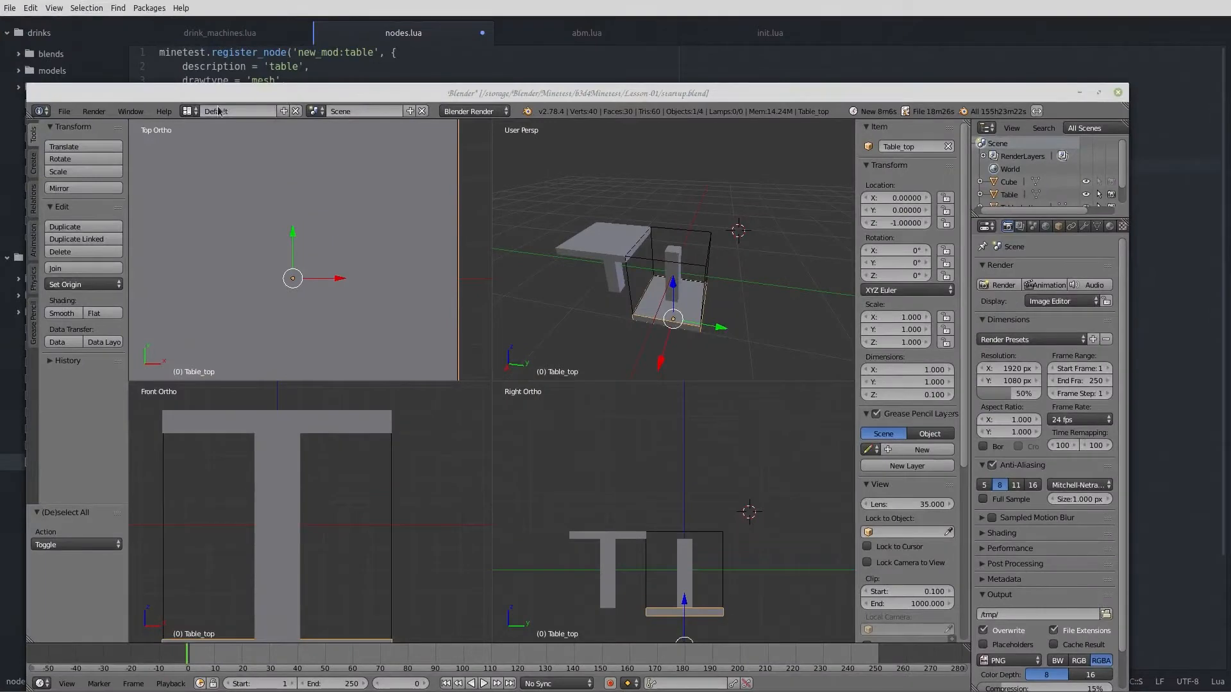
{"action": "left_click", "coordinate": [64, 111]}
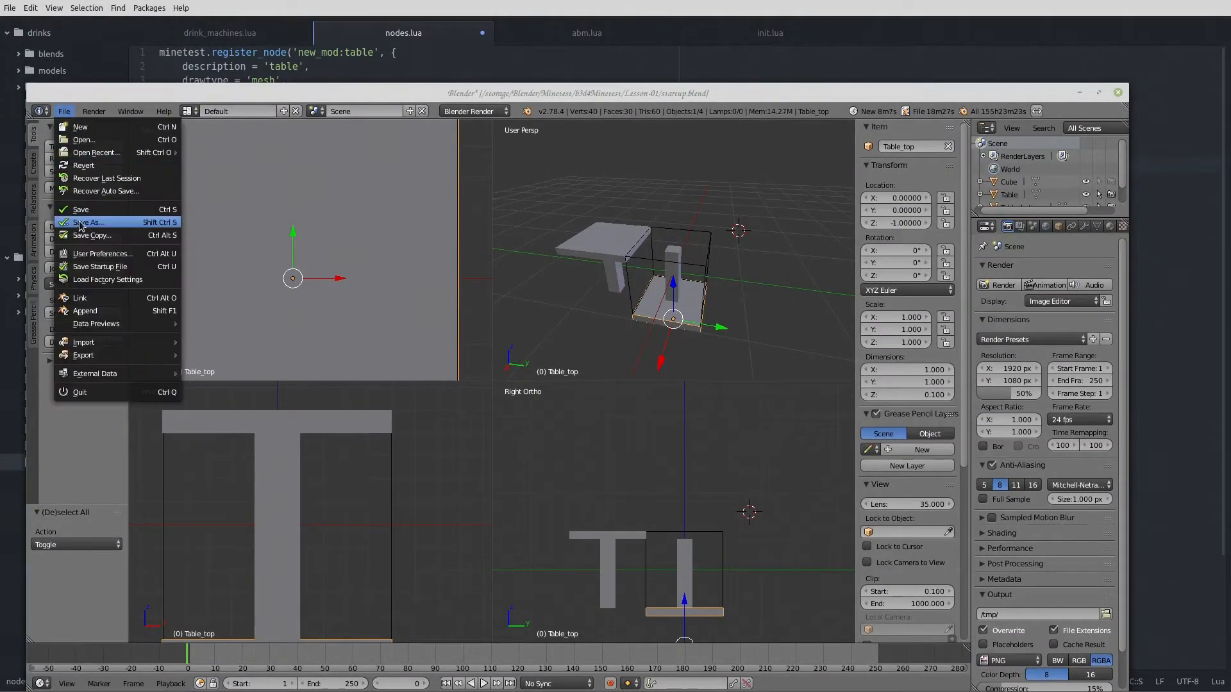
{"action": "left_click", "coordinate": [77, 222]}
{"action": "left_click", "coordinate": [212, 174]}
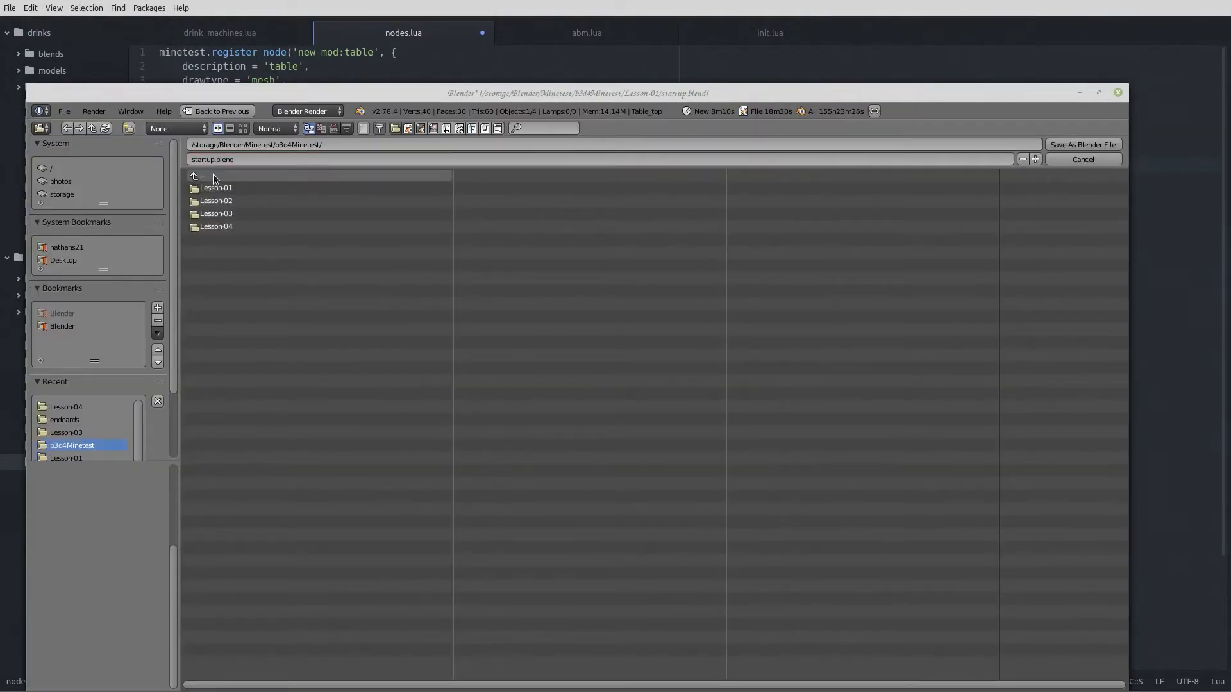
{"action": "left_click", "coordinate": [209, 227]}
{"action": "left_click", "coordinate": [211, 160]}
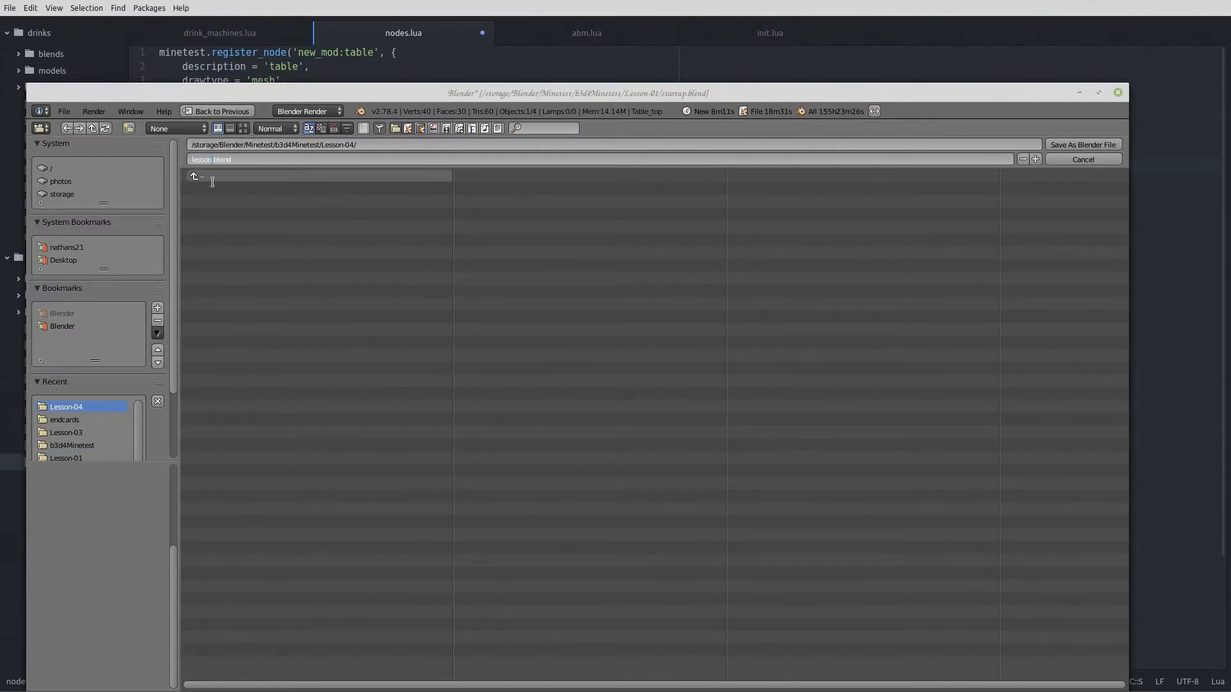
{"action": "key", "text": "Return"}
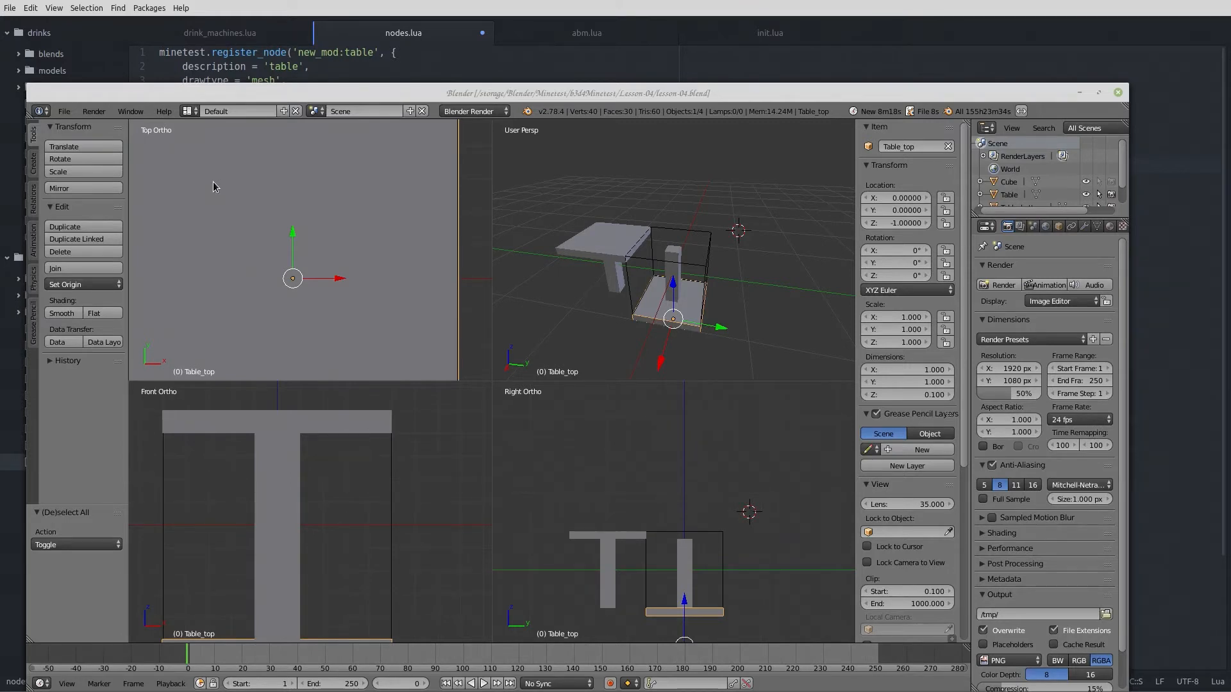
- Enter edit mode on the full Table object and select the bottom face of its leg
{"action": "right_click", "coordinate": [601, 280]}
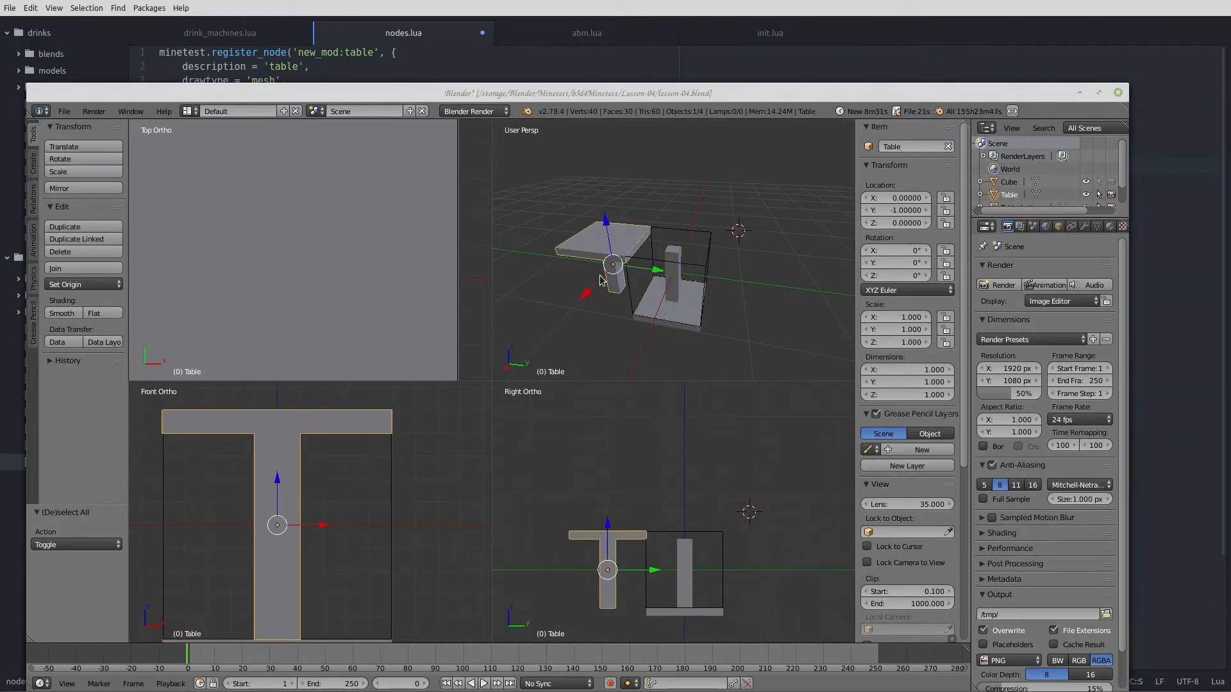
{"action": "key", "text": "Tab"}
{"action": "left_click", "coordinate": [702, 278]}
{"action": "scroll", "coordinate": [702, 253], "scroll_direction": "up", "scroll_amount": 5}
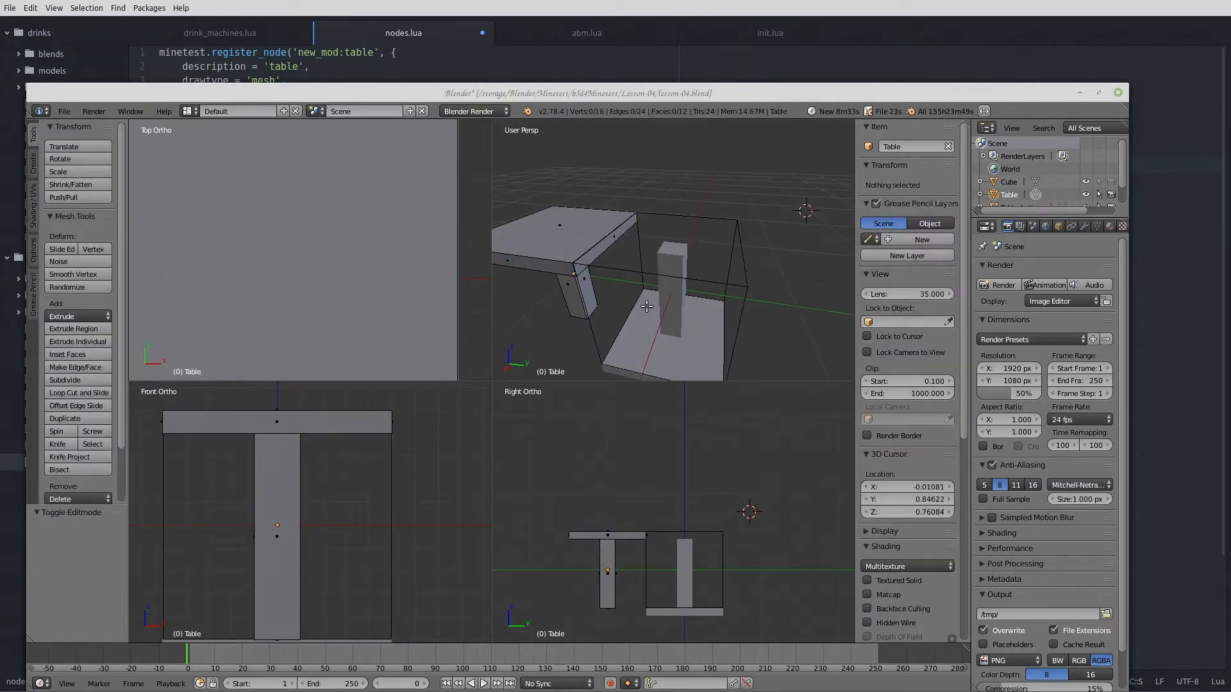
{"action": "mouse_move", "coordinate": [703, 253]}
{"action": "middle_mouse_down"}
{"action": "mouse_move", "coordinate": [763, 205]}
{"action": "mouse_move", "coordinate": [760, 276]}
{"action": "mouse_move", "coordinate": [698, 230]}
{"action": "middle_mouse_up"}
{"action": "right_click", "coordinate": [532, 277]}
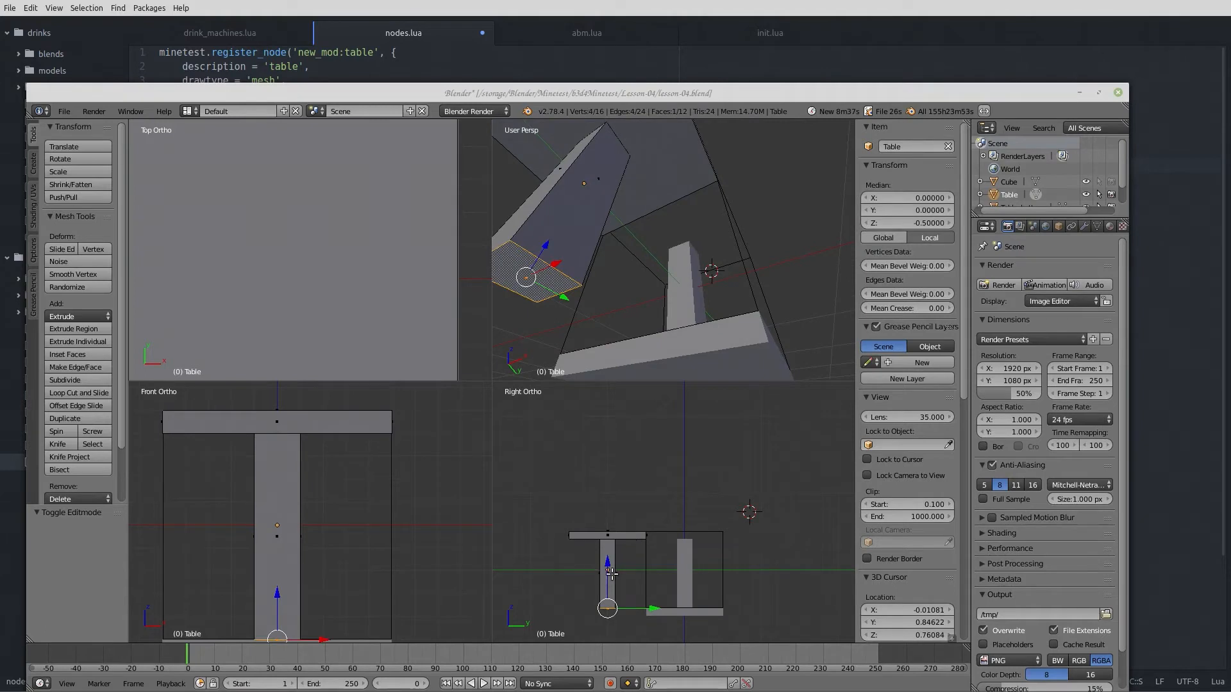
- Select the leg's side face in the right view, reveal the viewport header, and place the 3D cursor near the leg's lower edge
{"action": "scroll", "coordinate": [611, 573], "scroll_direction": "up", "scroll_amount": 7}
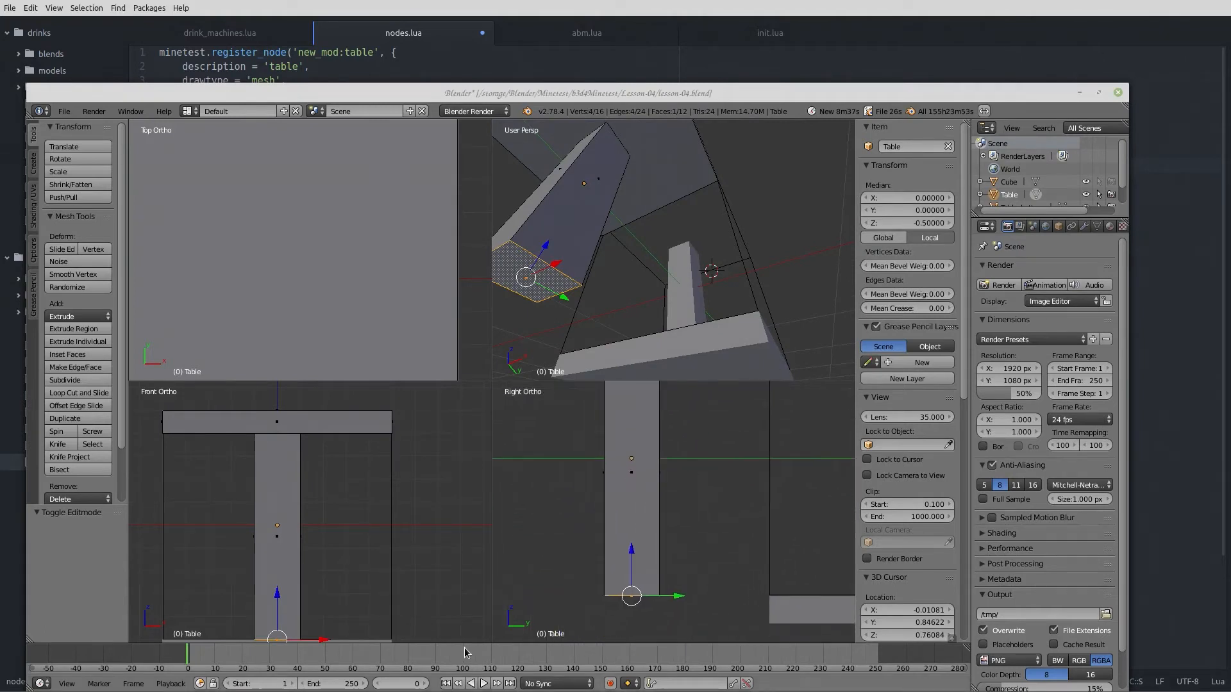
{"action": "right_click", "coordinate": [604, 572]}
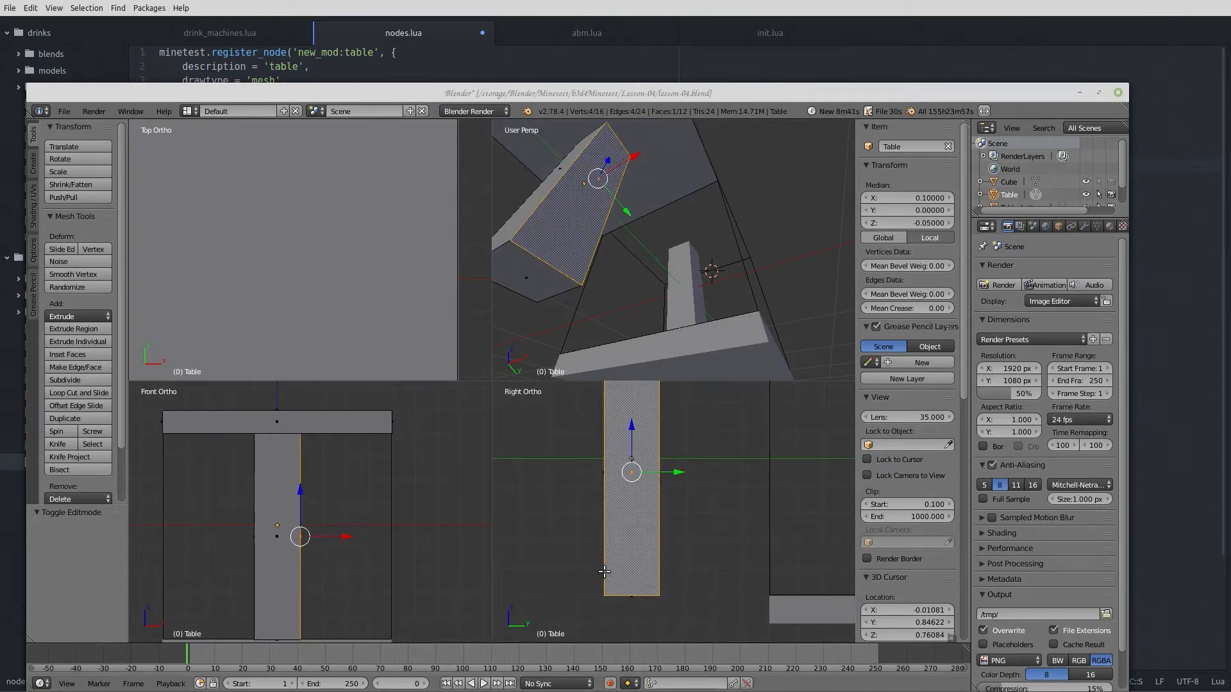
{"action": "key", "text": "r"}
{"action": "key", "text": "Escape"}
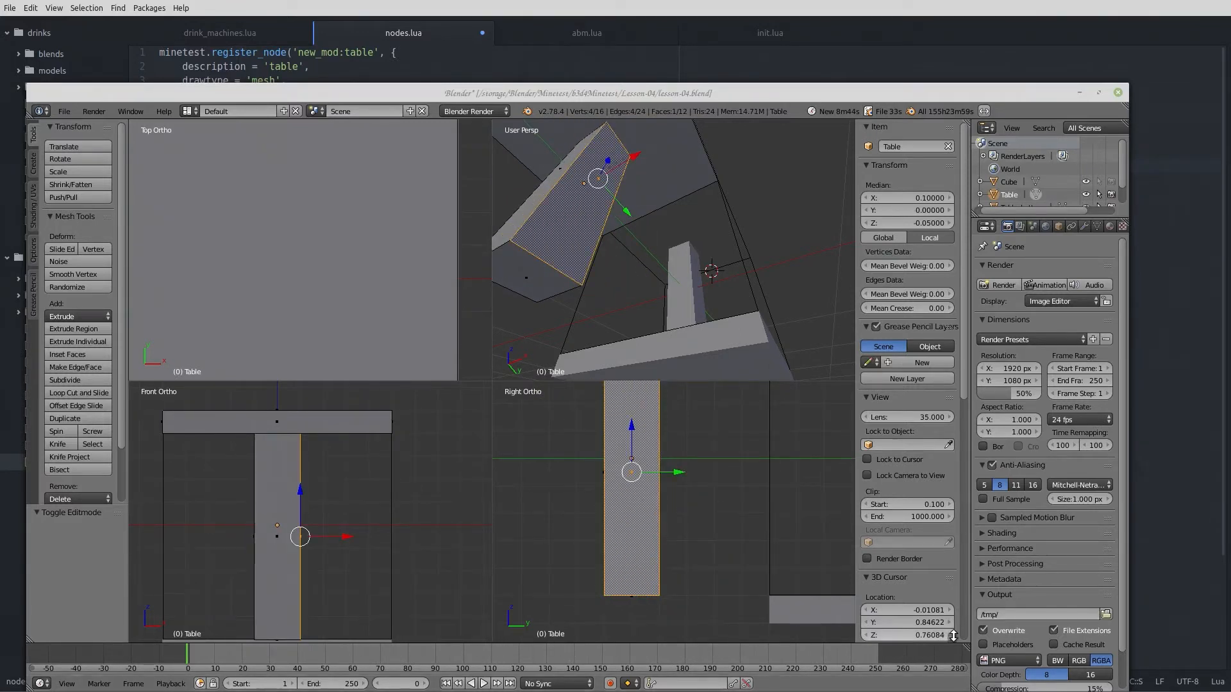
{"action": "left_click_drag", "start_coordinate": [953, 635], "coordinate": [954, 622]}
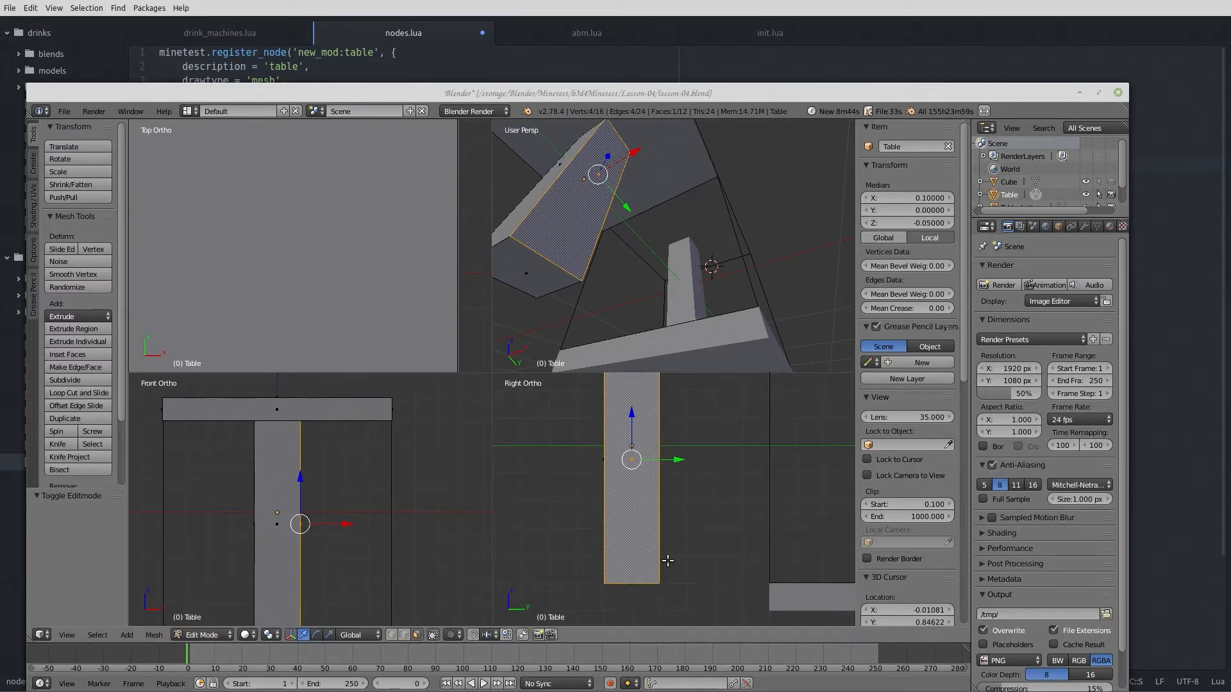
{"action": "right_click", "coordinate": [606, 542]}
{"action": "left_click", "coordinate": [608, 542]}
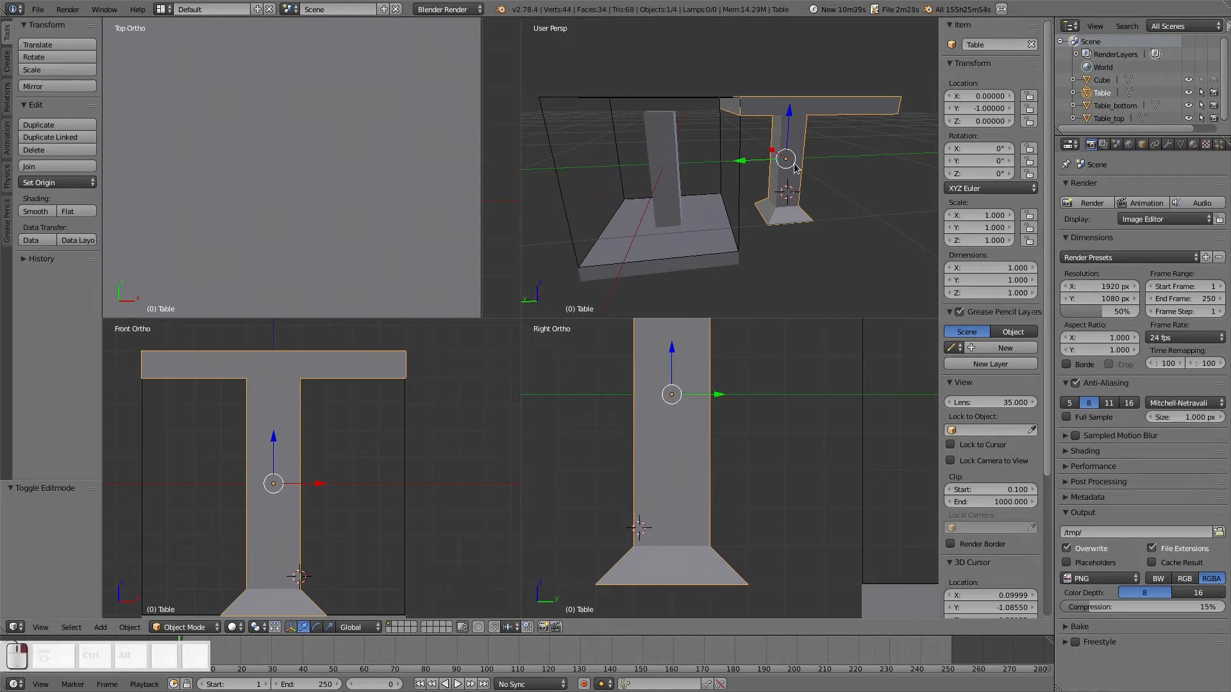
{"action": "key", "text": "Tab"}
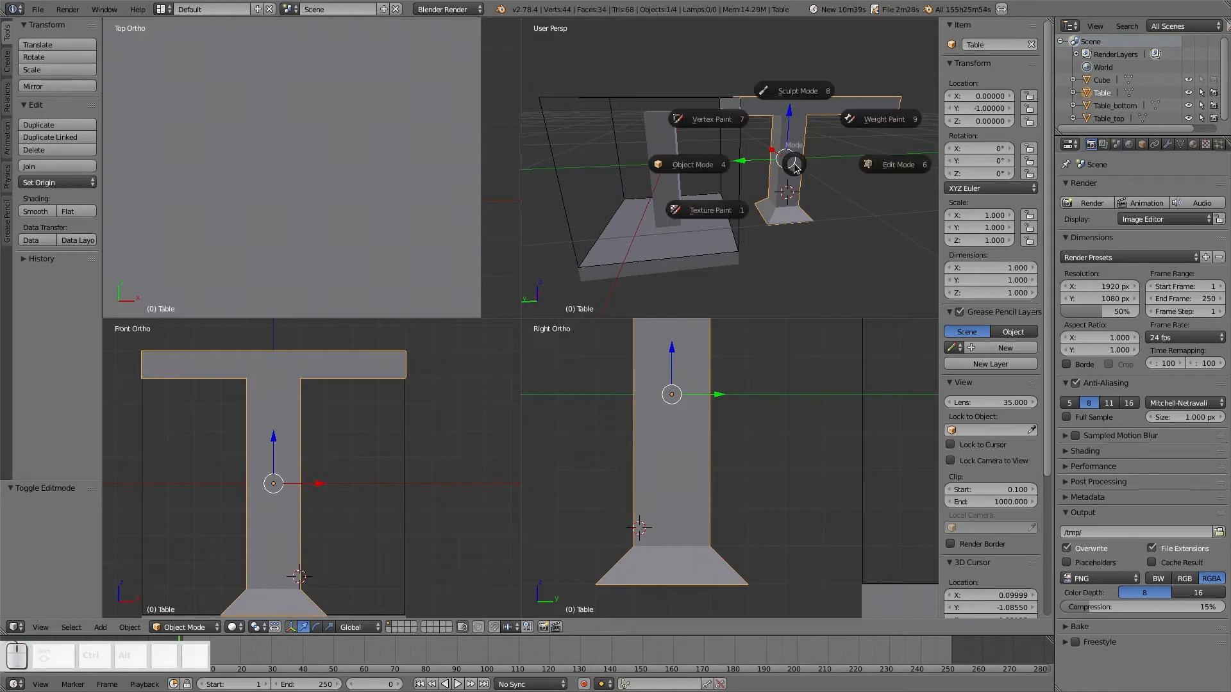
{"action": "left_click", "coordinate": [887, 161]}
{"action": "right_click", "coordinate": [778, 159]}
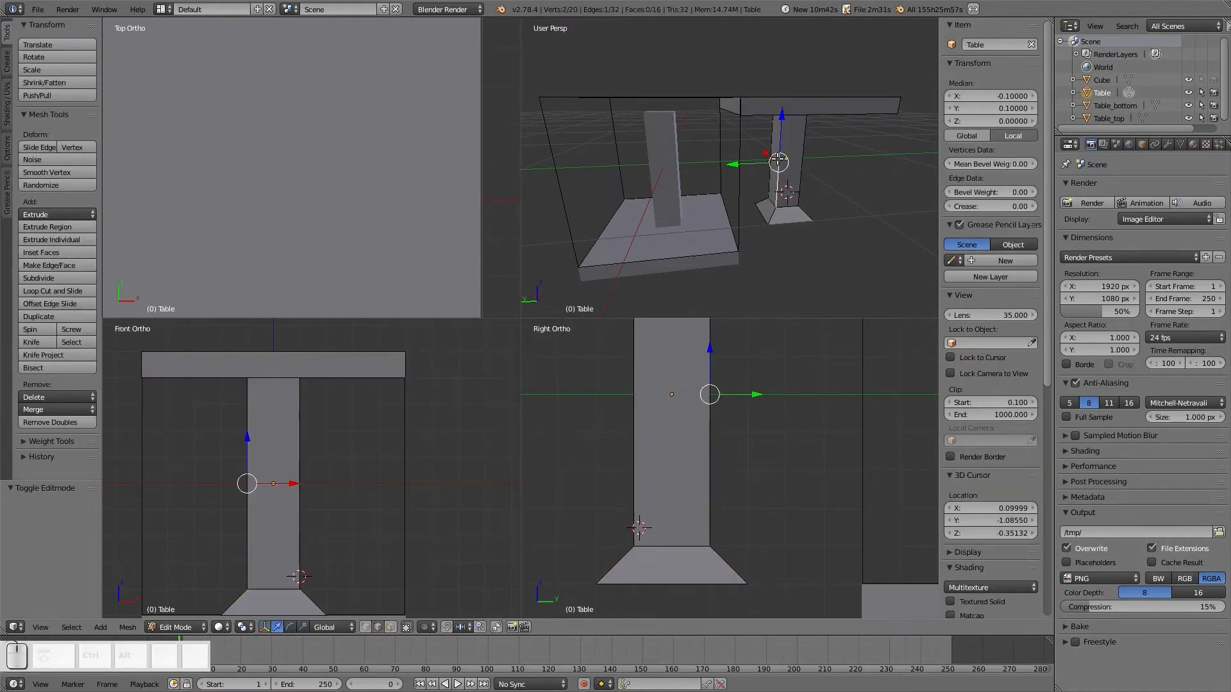
{"action": "key", "text": "ctrl+r"}
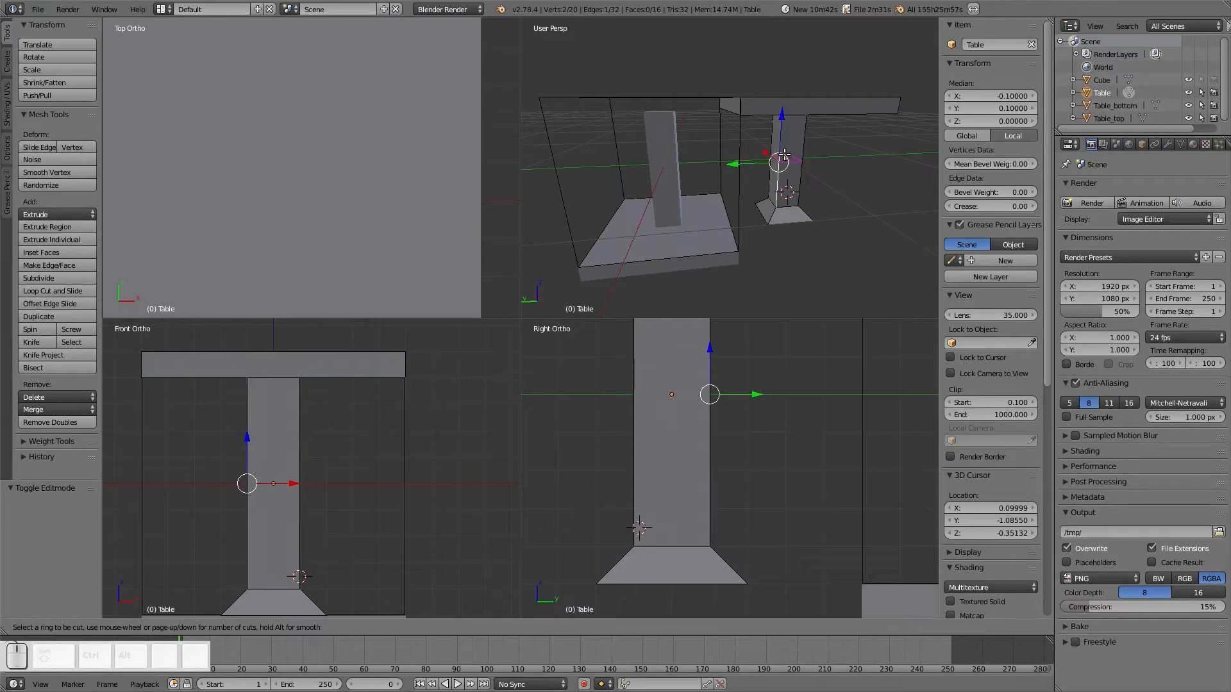
{"action": "right_click", "coordinate": [783, 175]}
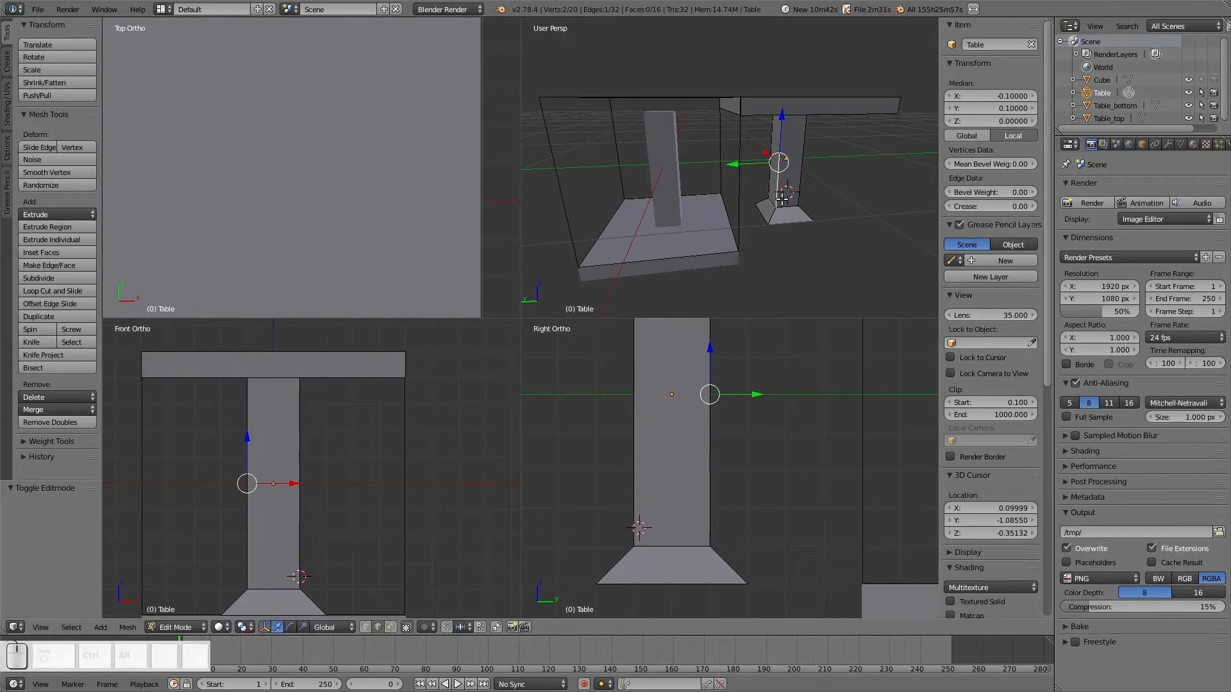
{"action": "key", "text": "Tab"}
- Delete the bottom edges of the full table's flared foot, working in edit mode with wireframe display
{"action": "key", "text": "Tab"}
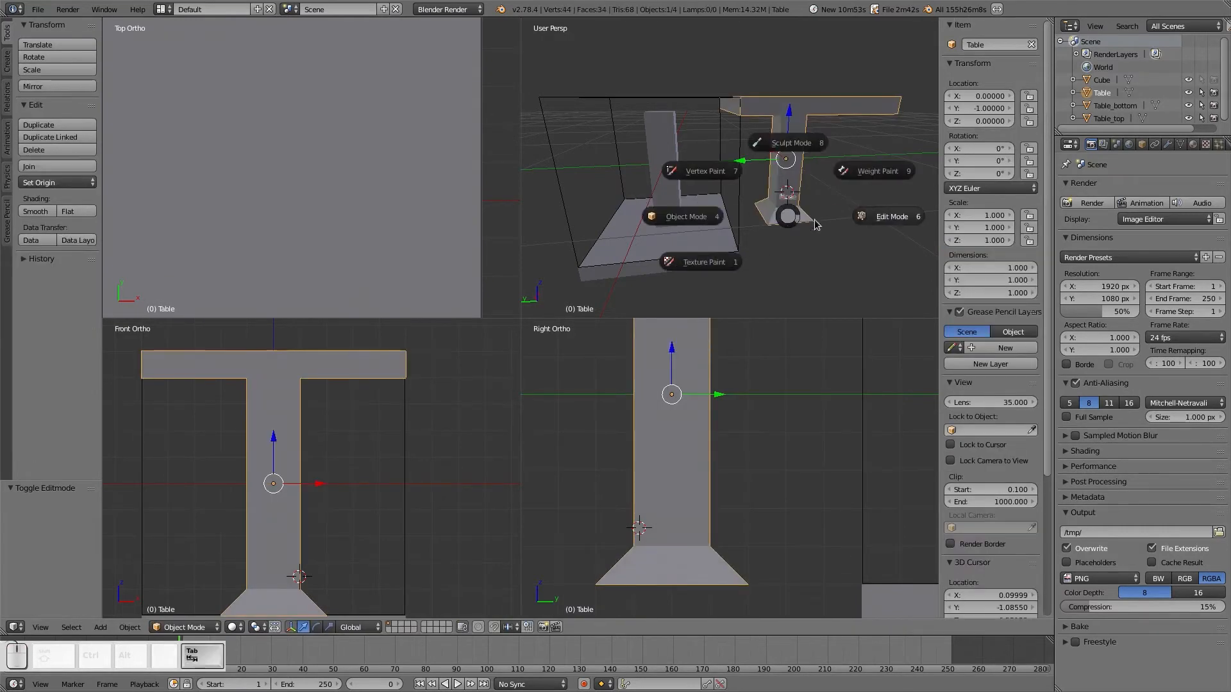
{"action": "left_click", "coordinate": [820, 224]}
{"action": "right_click", "coordinate": [795, 224]}
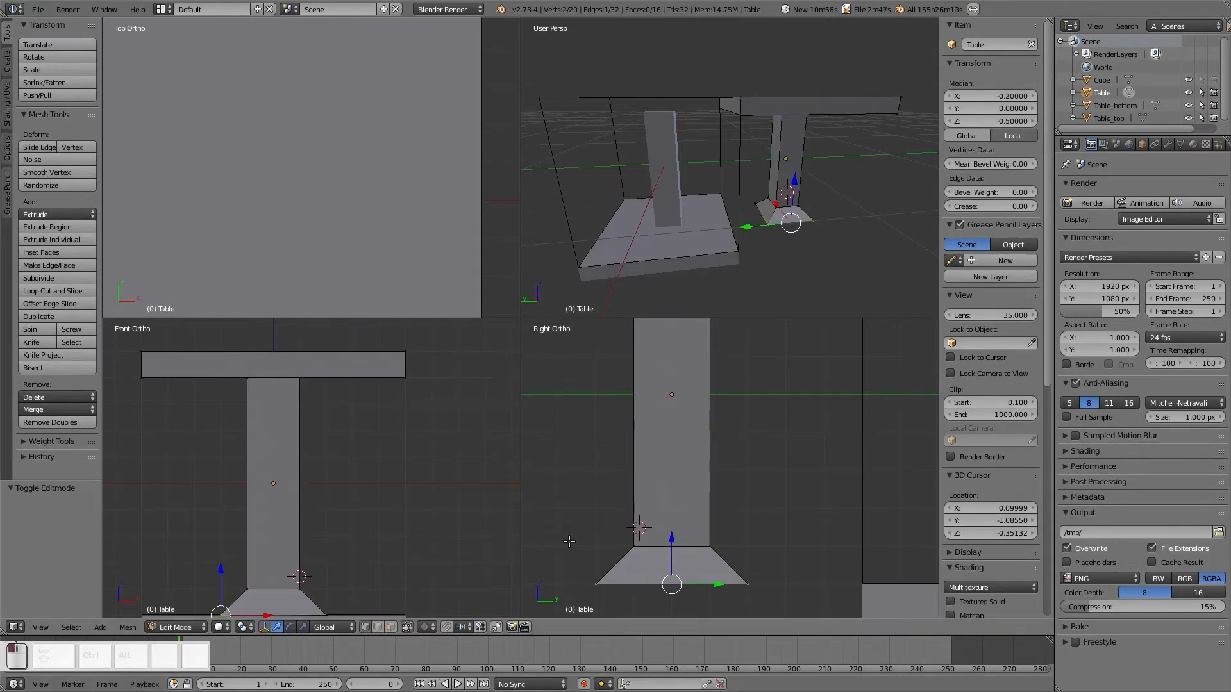
{"action": "key", "text": "a"}
{"action": "key", "text": "z"}
{"action": "left_click", "coordinate": [716, 515]}
{"action": "key", "text": "a"}
{"action": "key", "text": "a"}
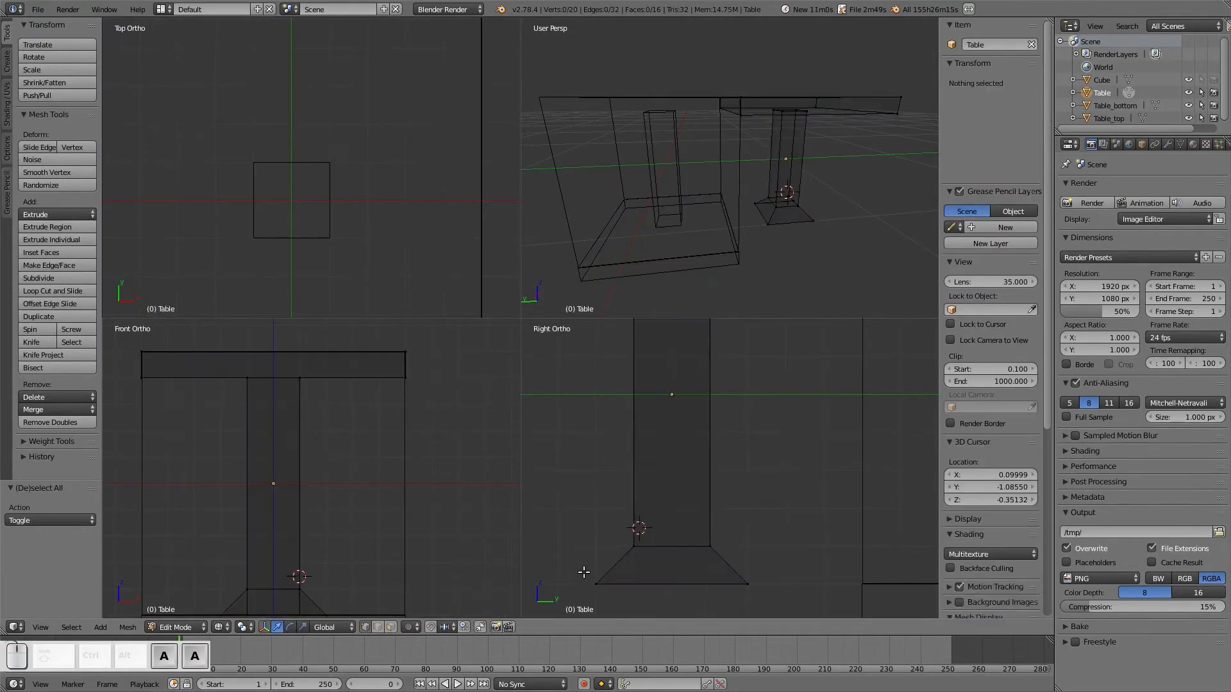
{"action": "key", "text": "b"}
{"action": "left_click_drag", "start_coordinate": [585, 571], "coordinate": [750, 597]}
{"action": "key", "text": "x"}
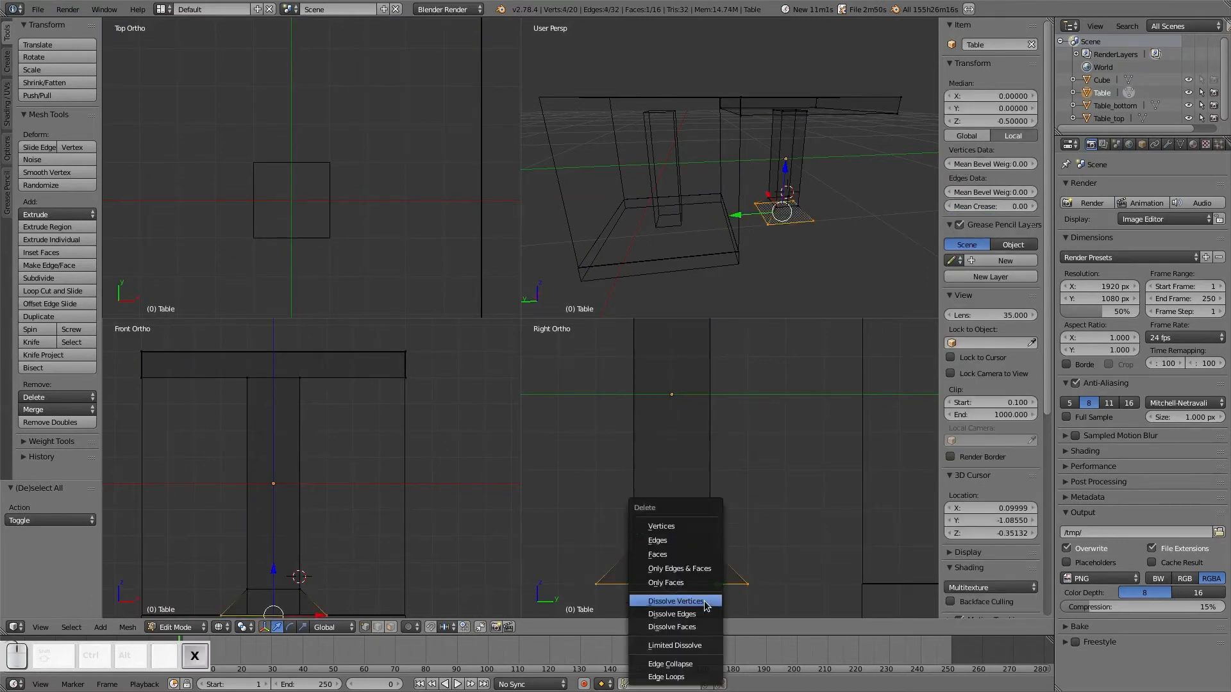
{"action": "left_click", "coordinate": [687, 540]}
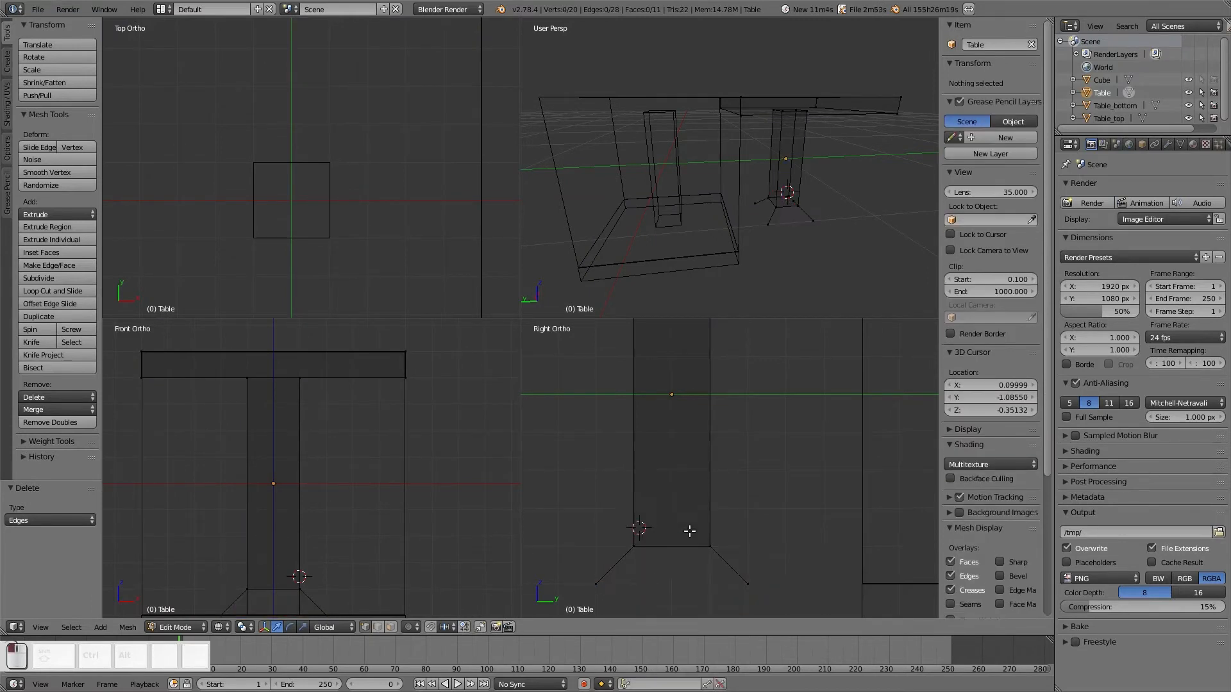
{"action": "key", "text": "b"}
{"action": "left_click_drag", "start_coordinate": [773, 595], "coordinate": [585, 574]}
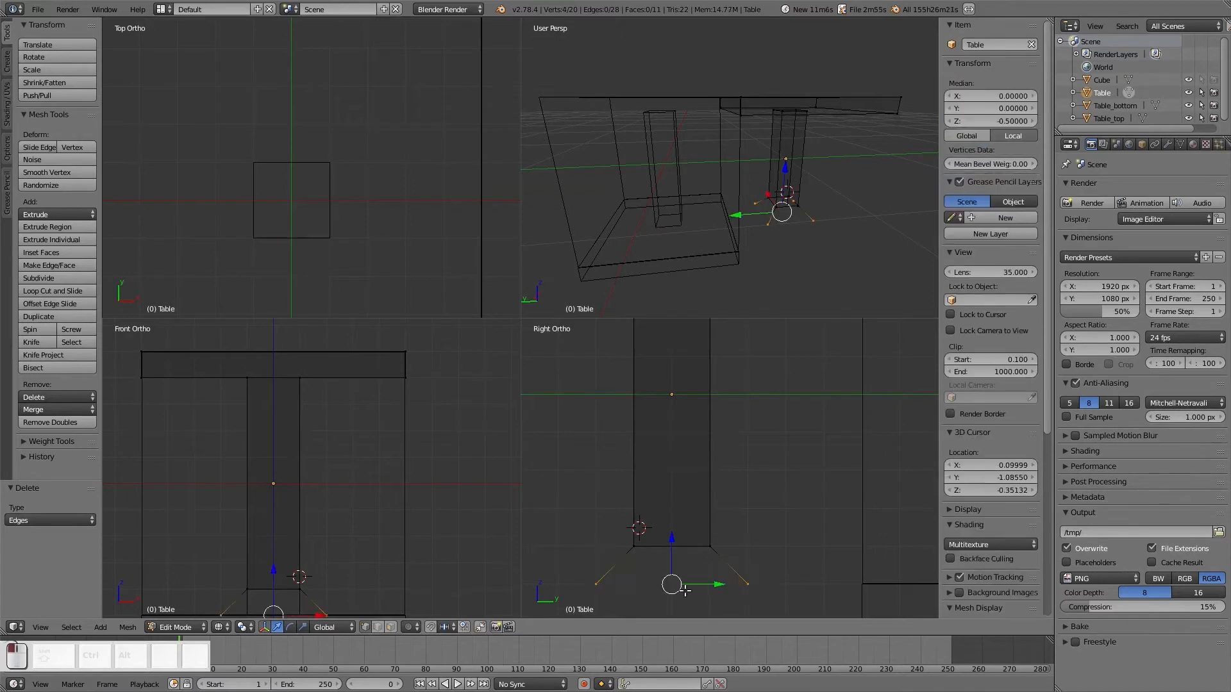
{"action": "key", "text": "e"}
{"action": "right_click", "coordinate": [693, 582]}
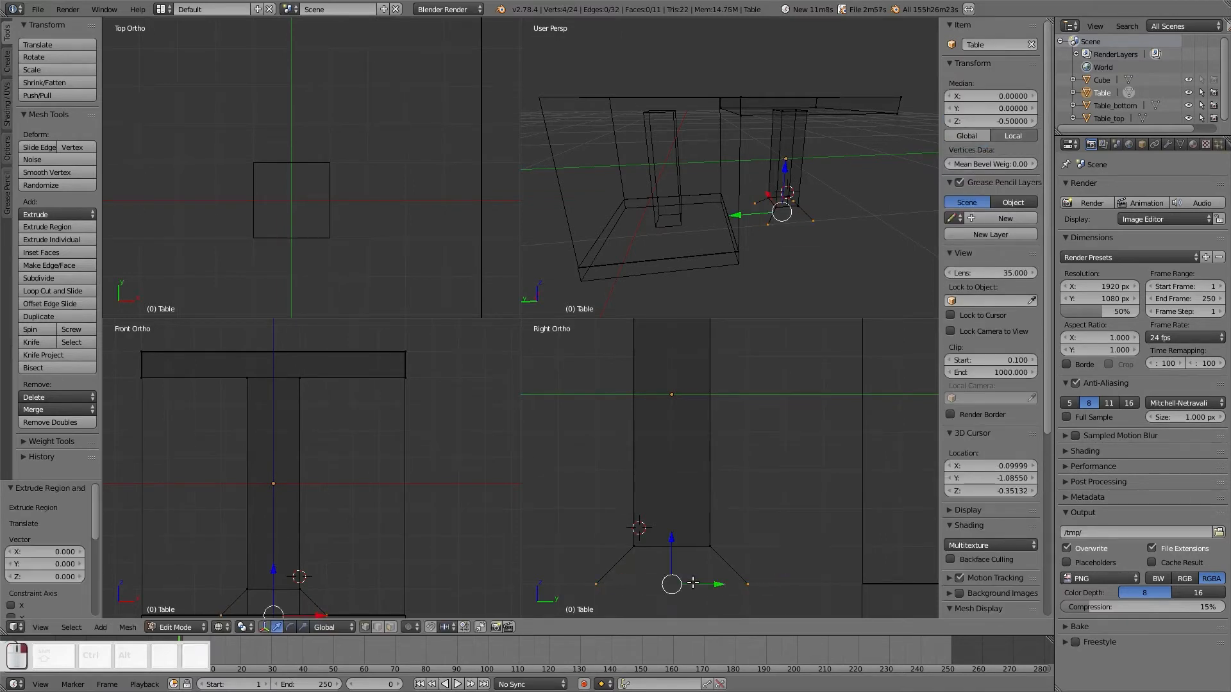
{"action": "key", "text": "x"}
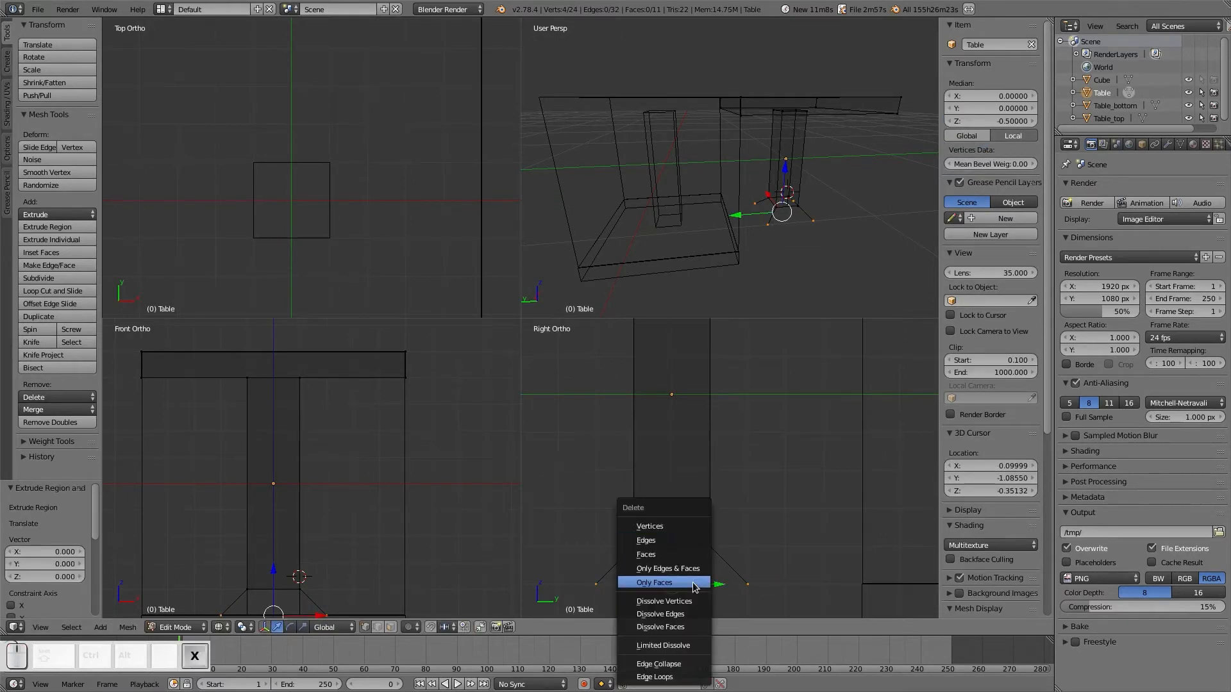
{"action": "left_click", "coordinate": [691, 523]}
- Delete the remaining bottom vertices of the full table's old flared foot
{"action": "key", "text": "a"}
{"action": "key", "text": "a"}
{"action": "key", "text": "b"}
{"action": "left_click_drag", "start_coordinate": [586, 564], "coordinate": [738, 586]}
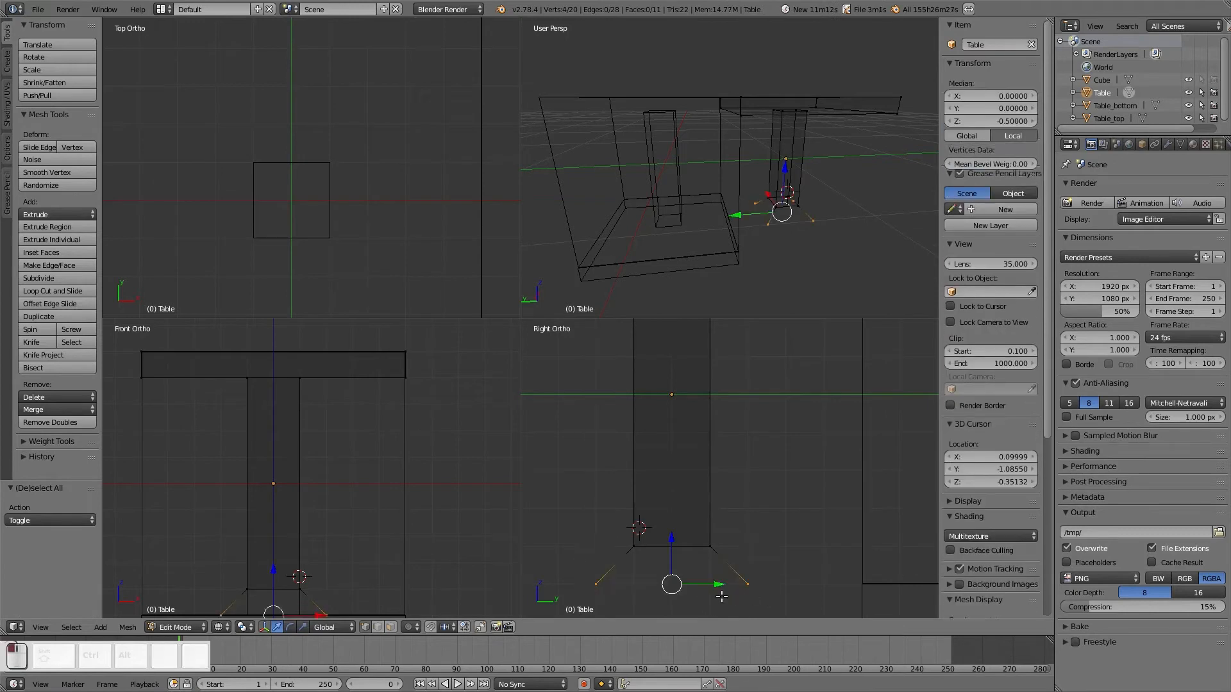
{"action": "key", "text": "x"}
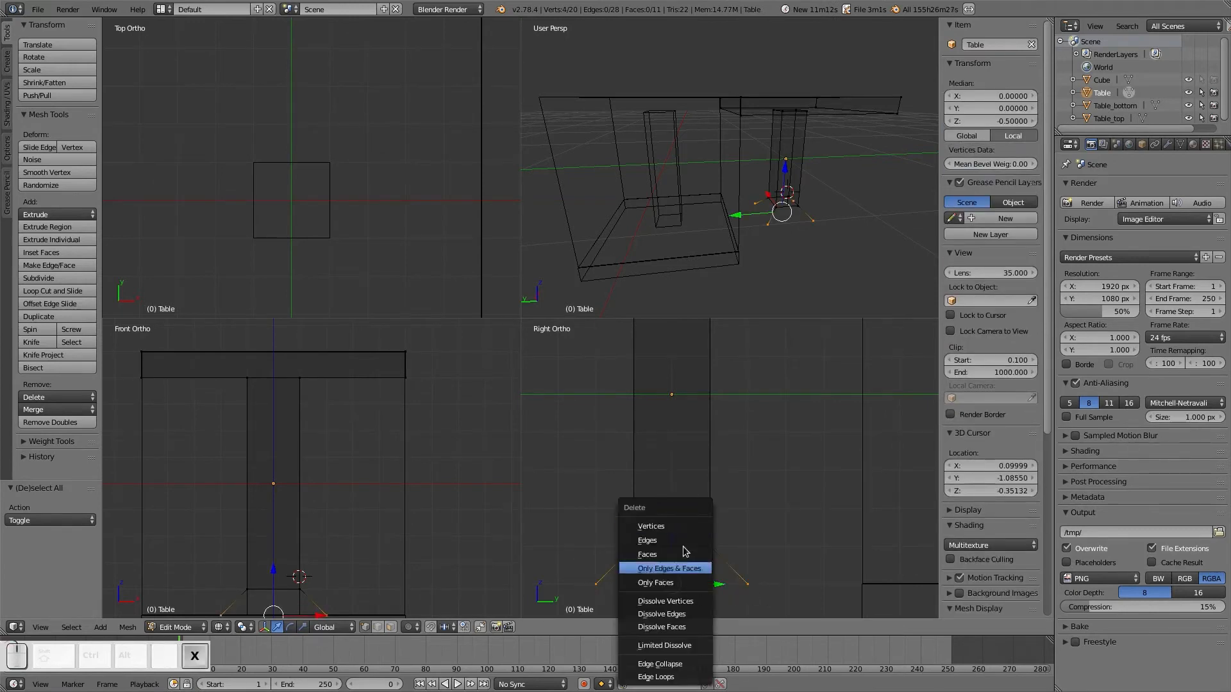
{"action": "left_click", "coordinate": [669, 523]}
{"action": "key", "text": "a"}
{"action": "key", "text": "a"}
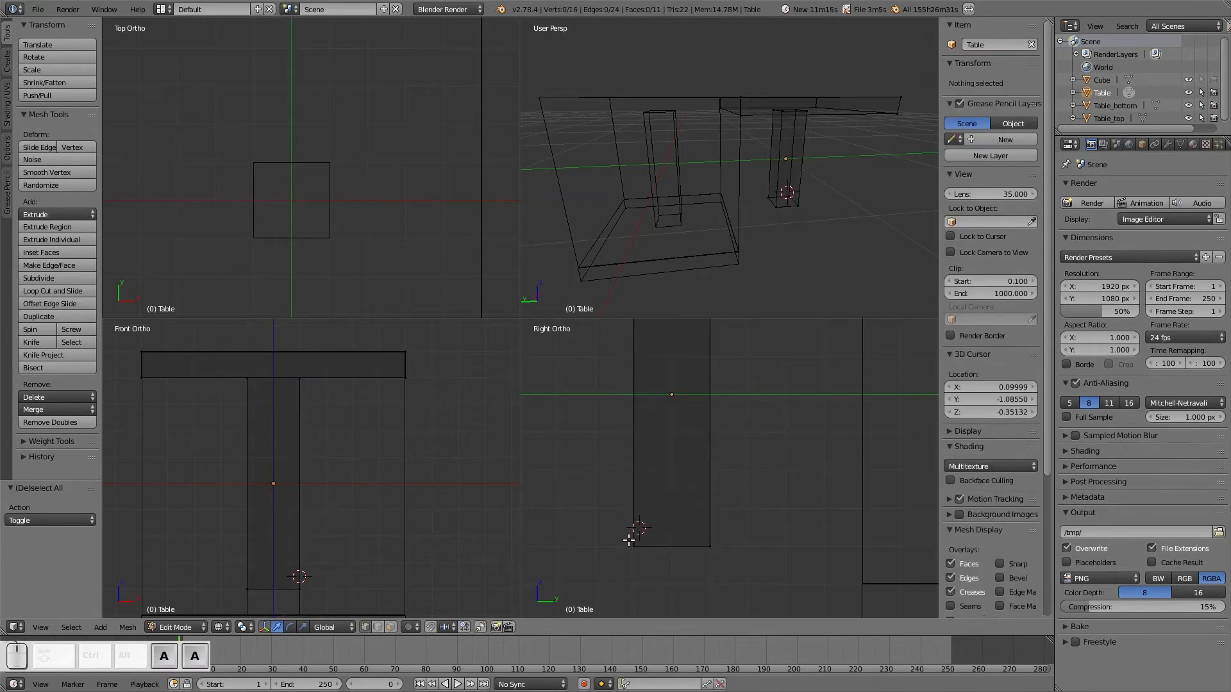
{"action": "right_click", "coordinate": [635, 546]}
{"action": "key", "text": "g"}
{"action": "right_click", "coordinate": [641, 542]}
{"action": "key", "text": "a"}
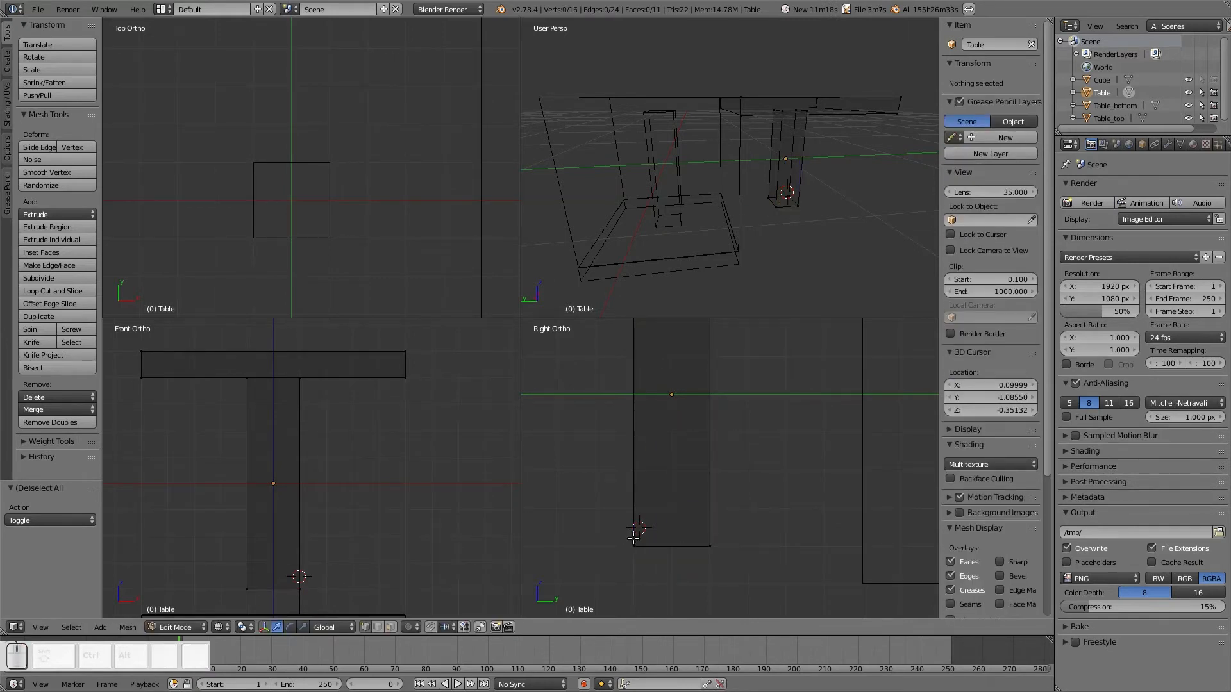
- Fill the open lower end of the full table's leg with a face and move it -0.1 along Z
{"action": "key", "text": "b"}
{"action": "left_click_drag", "start_coordinate": [612, 529], "coordinate": [715, 546]}
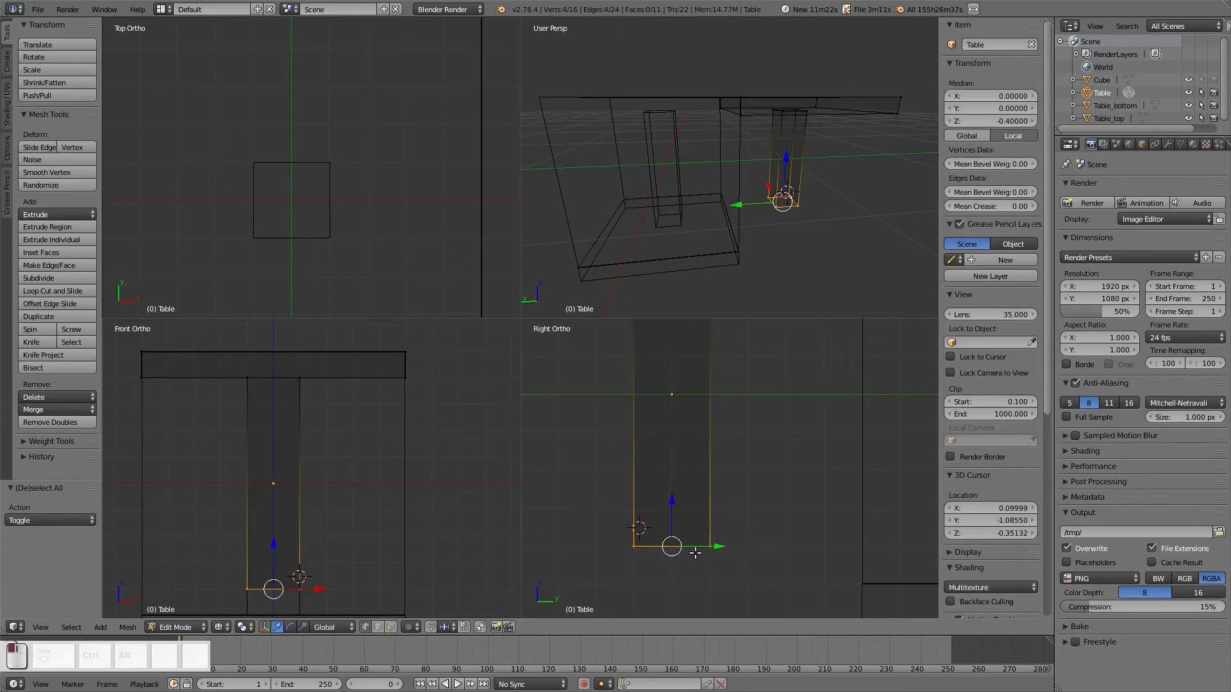
{"action": "key", "text": "f"}
{"action": "left_click_drag", "start_coordinate": [667, 513], "coordinate": [673, 540], "text": "ctrl"}
{"action": "left_click", "coordinate": [674, 548]}
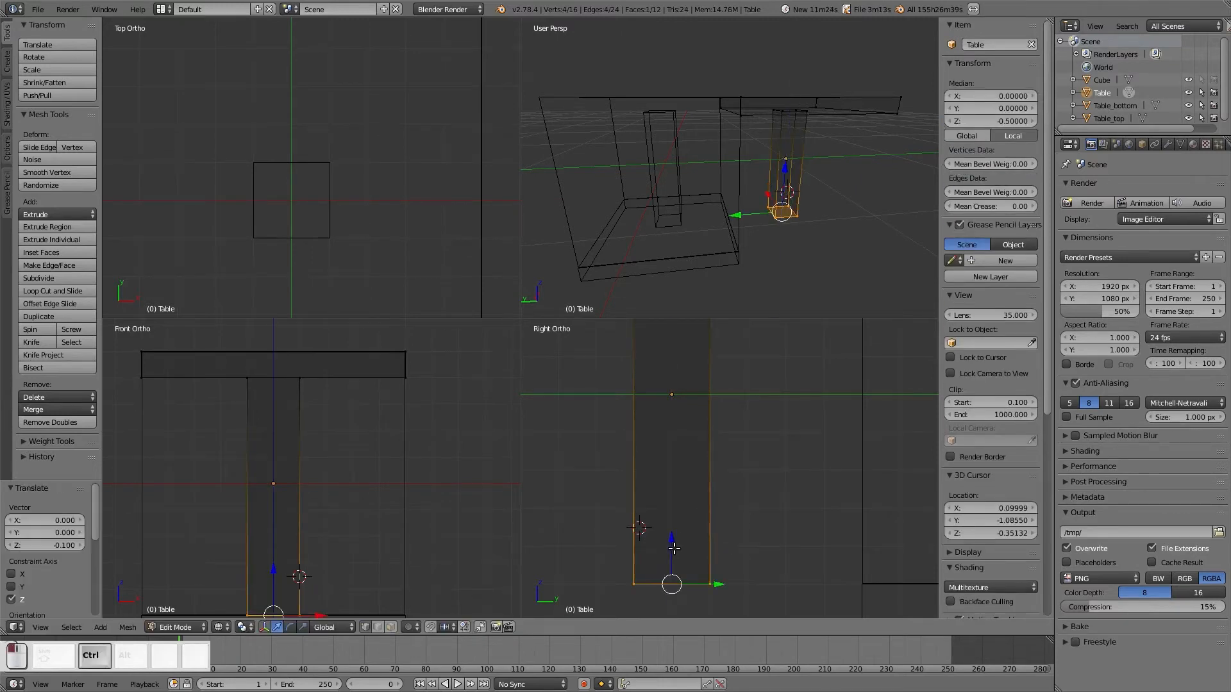
{"action": "scroll", "coordinate": [692, 532], "scroll_direction": "down", "scroll_amount": 7}
{"action": "key", "text": "a"}
{"action": "scroll", "coordinate": [716, 513], "scroll_direction": "up", "scroll_amount": 2}
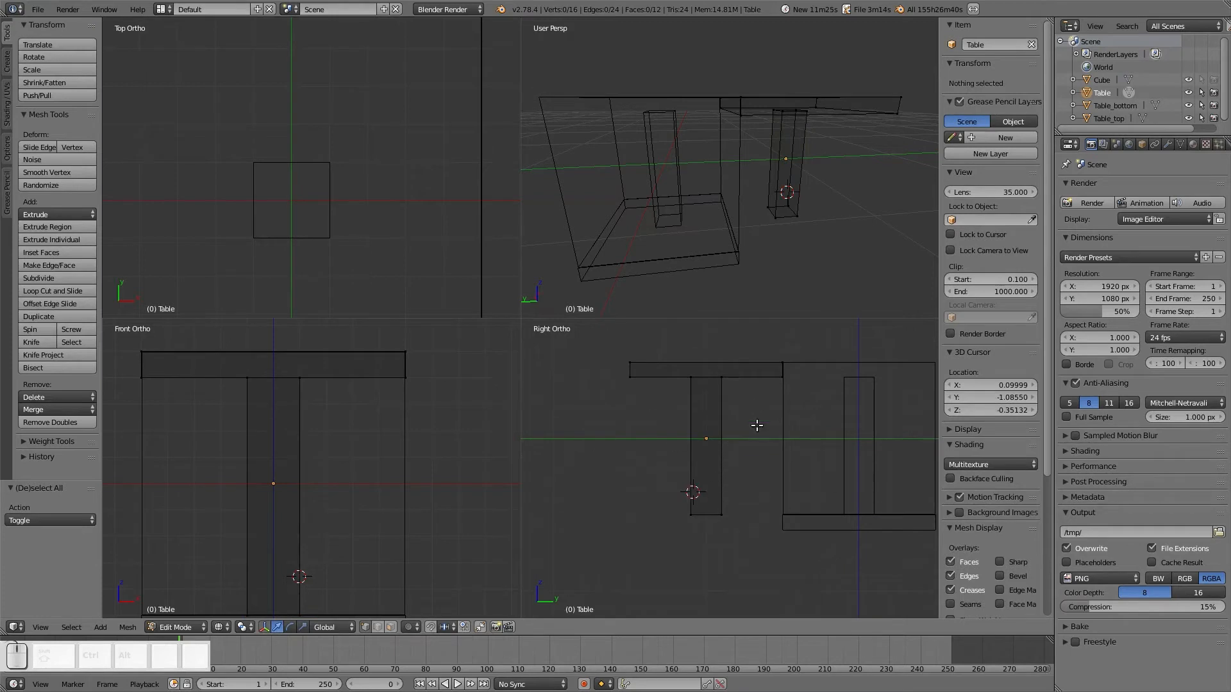
- Add a loop cut around the full table's leg and slide it down by 0.7 towards the lower end
{"action": "middle_click_drag", "start_coordinate": [834, 434], "coordinate": [802, 446], "text": "shift"}
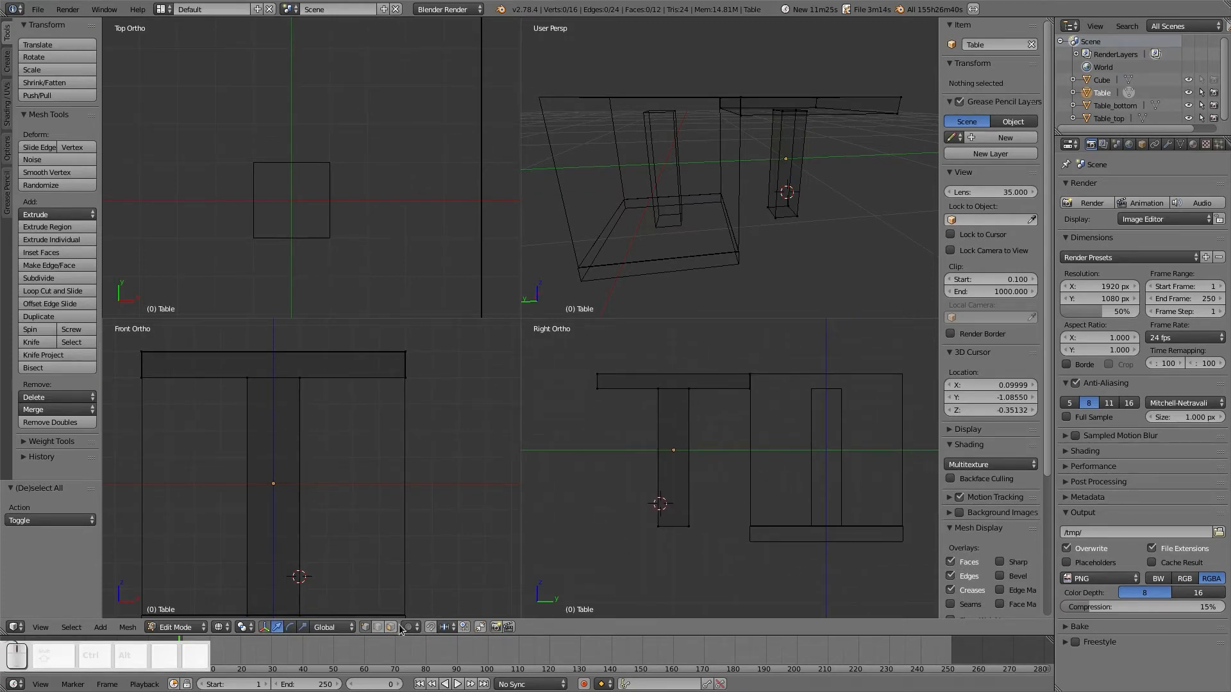
{"action": "right_click", "coordinate": [665, 470]}
{"action": "key", "text": "ctrl+r"}
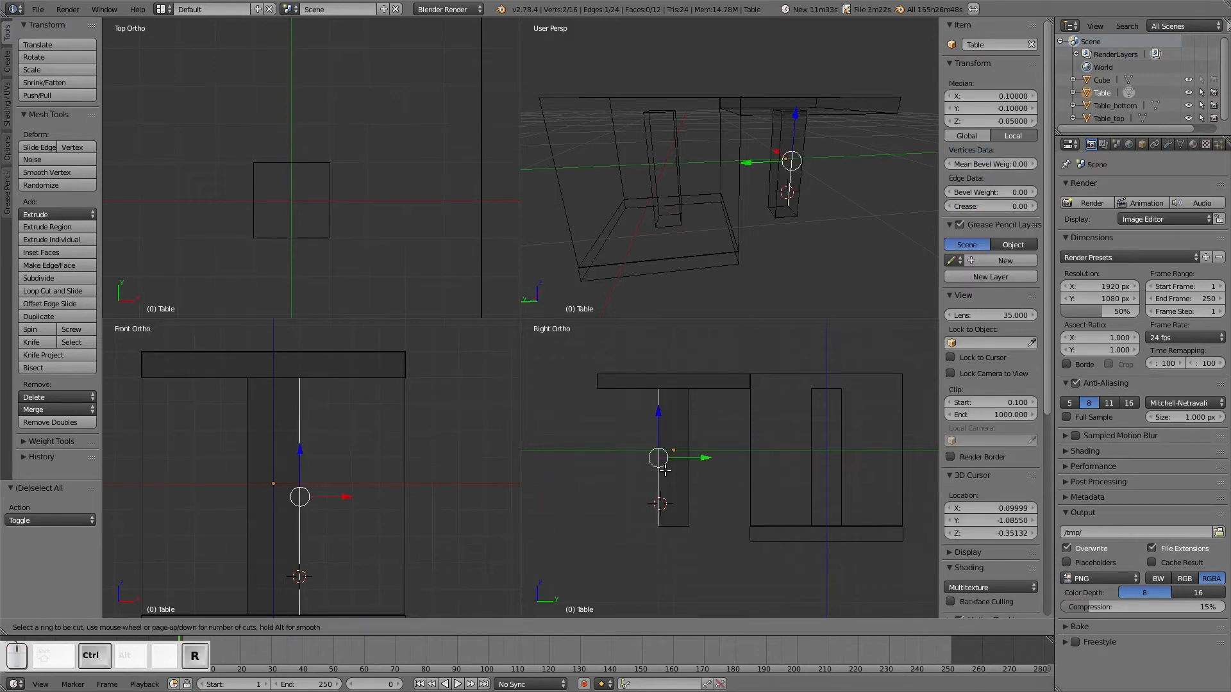
{"action": "left_click", "coordinate": [665, 470]}
{"action": "left_click", "coordinate": [665, 511]}
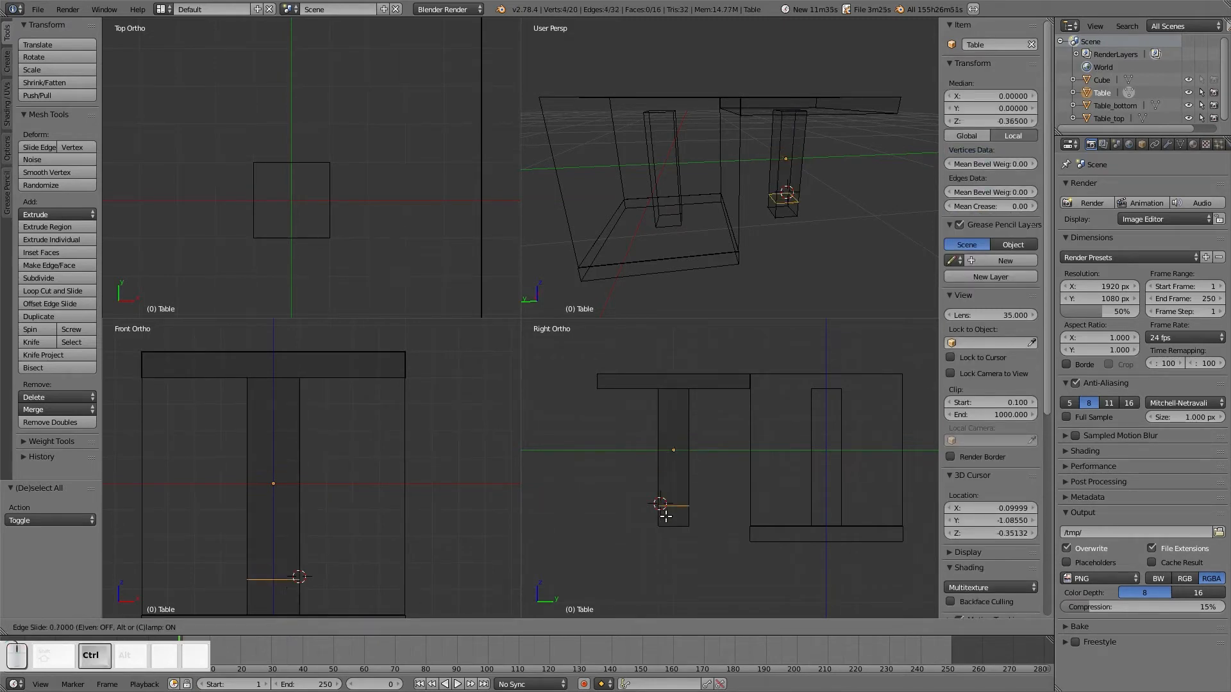
- Scale the leg's bottom vertices by about 2.3 to form a flared foot
{"action": "scroll", "coordinate": [661, 516], "scroll_direction": "up", "scroll_amount": 2}
{"action": "key", "text": "a"}
{"action": "key", "text": "b"}
{"action": "left_click_drag", "start_coordinate": [612, 539], "coordinate": [693, 559]}
{"action": "key", "text": "s"}
{"action": "left_click", "coordinate": [777, 585]}
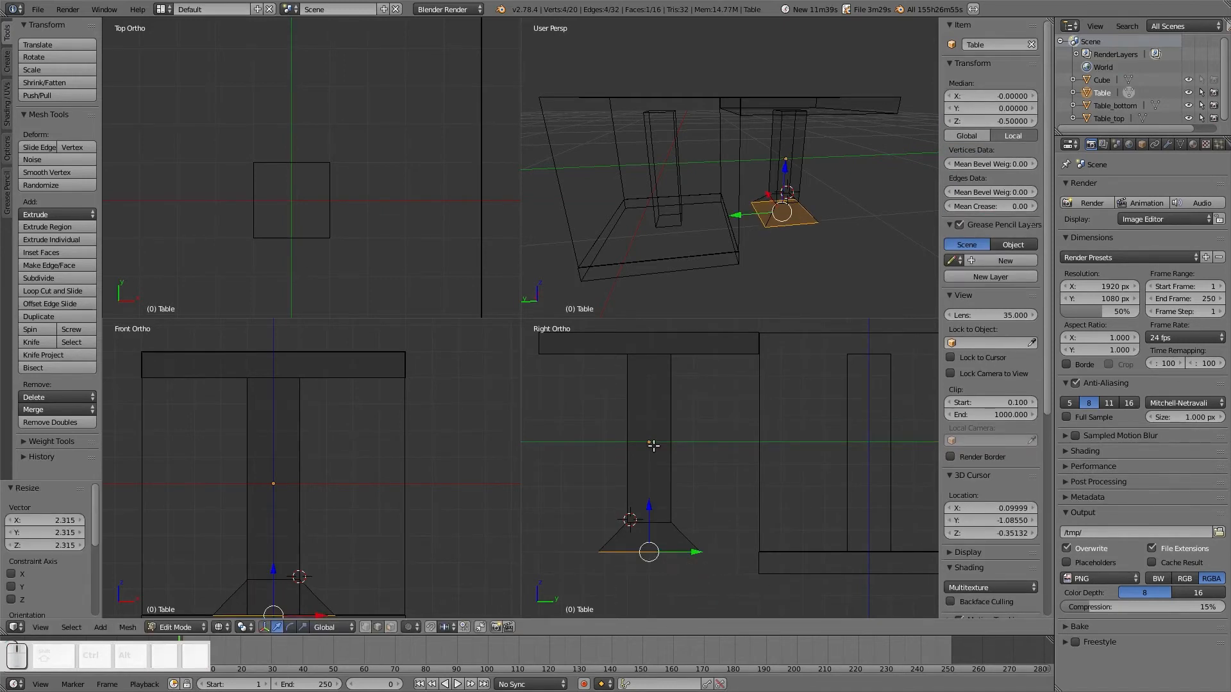
- Add a loop cut slightly above the middle of the leg and a second one just above it
{"action": "right_click", "coordinate": [627, 426]}
{"action": "key", "text": "ctrl+r"}
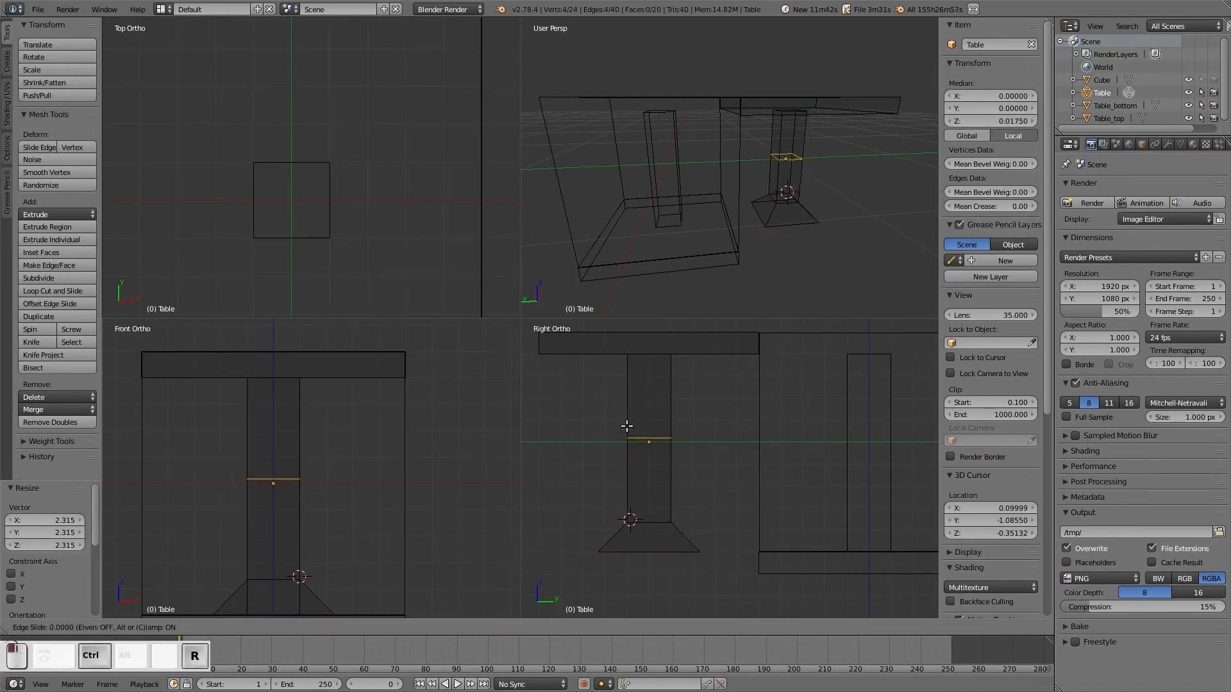
{"action": "left_click", "coordinate": [627, 426]}
{"action": "left_click", "coordinate": [628, 397]}
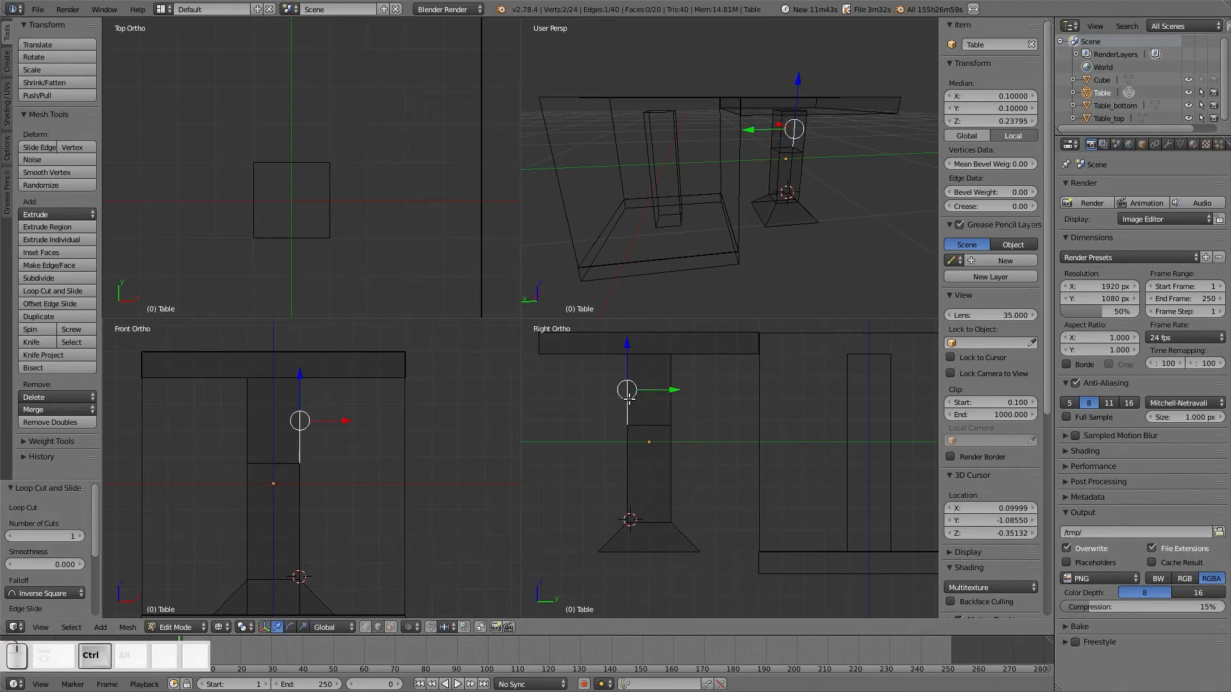
{"action": "key", "text": "ctrl+r"}
{"action": "left_click", "coordinate": [627, 407]}
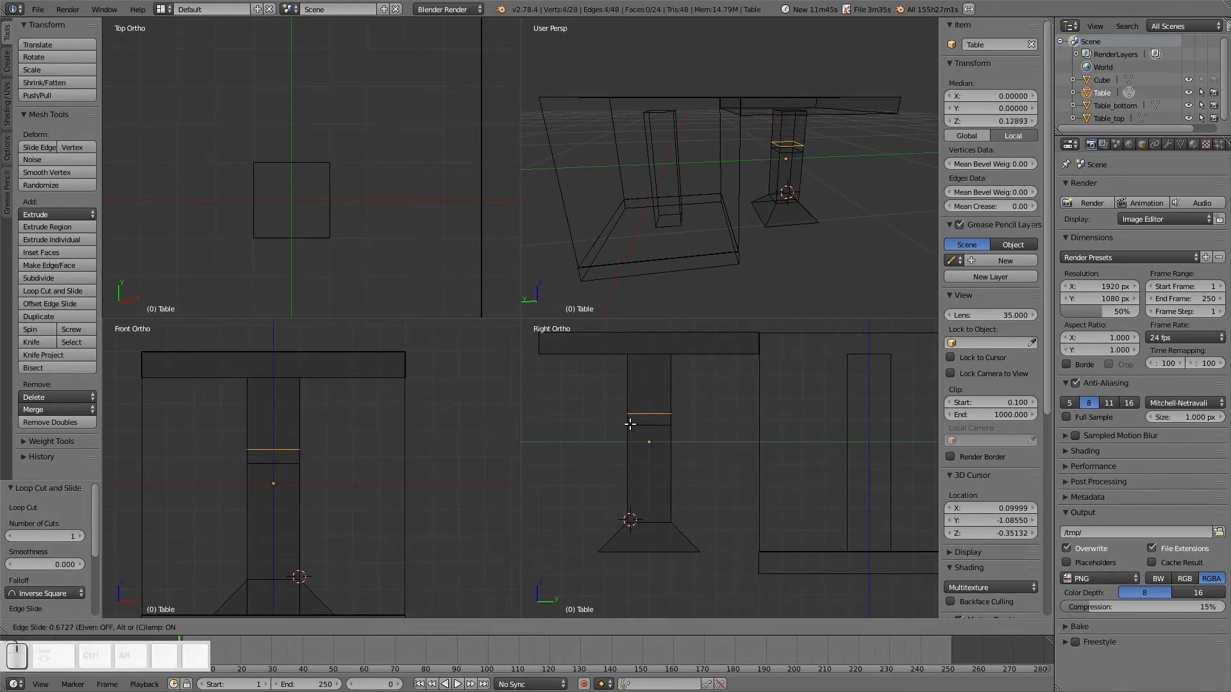
{"action": "left_click", "coordinate": [630, 422]}
- Add a third loop cut just below the other two, evenly spaced, and clear the selection
{"action": "right_click", "coordinate": [628, 444]}
{"action": "key", "text": "ctrl+r"}
{"action": "left_click", "coordinate": [628, 444]}
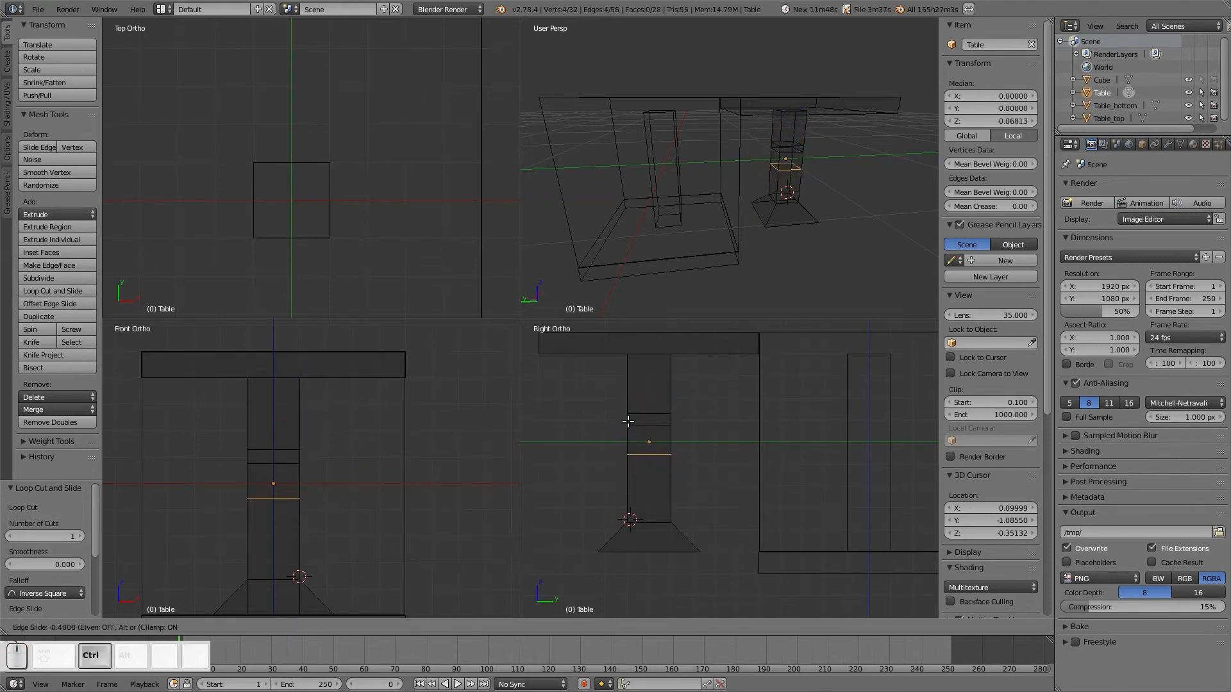
{"action": "left_click", "coordinate": [636, 428]}
{"action": "right_click", "coordinate": [644, 425]}
{"action": "key", "text": "a"}
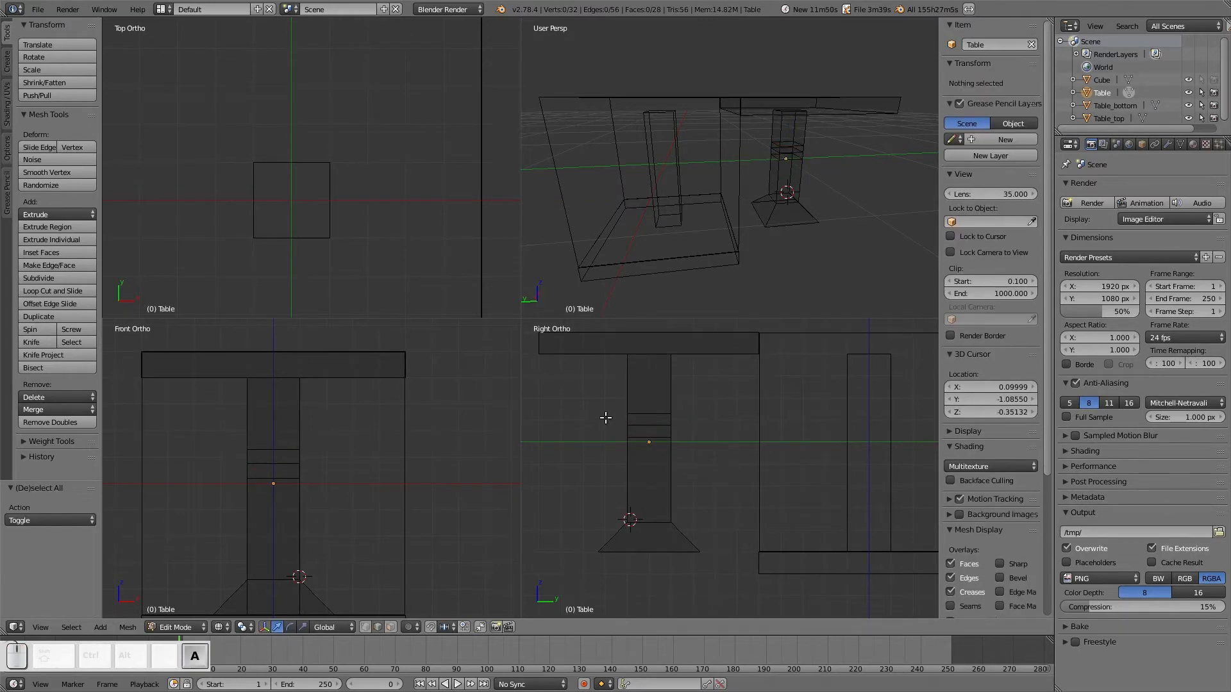
- Scale the middle of the three edge loops by about 1.5 into a protruding ring and return to object mode
{"action": "right_click", "coordinate": [631, 425], "text": "alt"}
{"action": "key", "text": "s"}
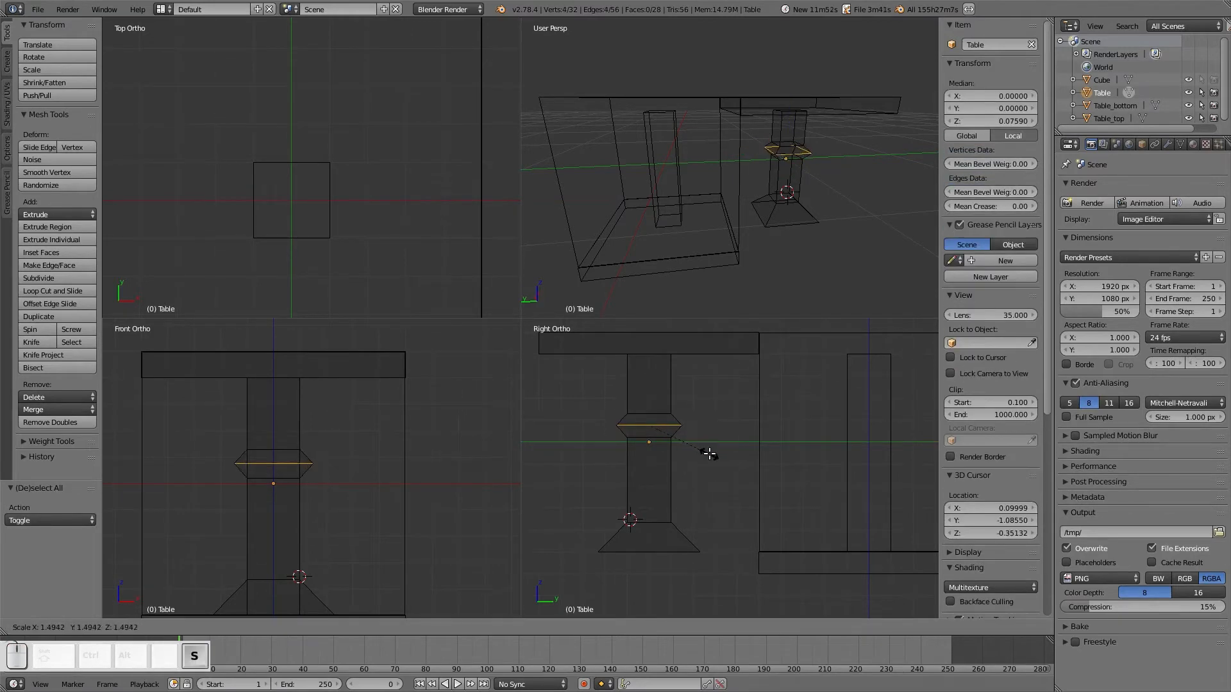
{"action": "left_click", "coordinate": [710, 453]}
{"action": "key", "text": "Tab"}
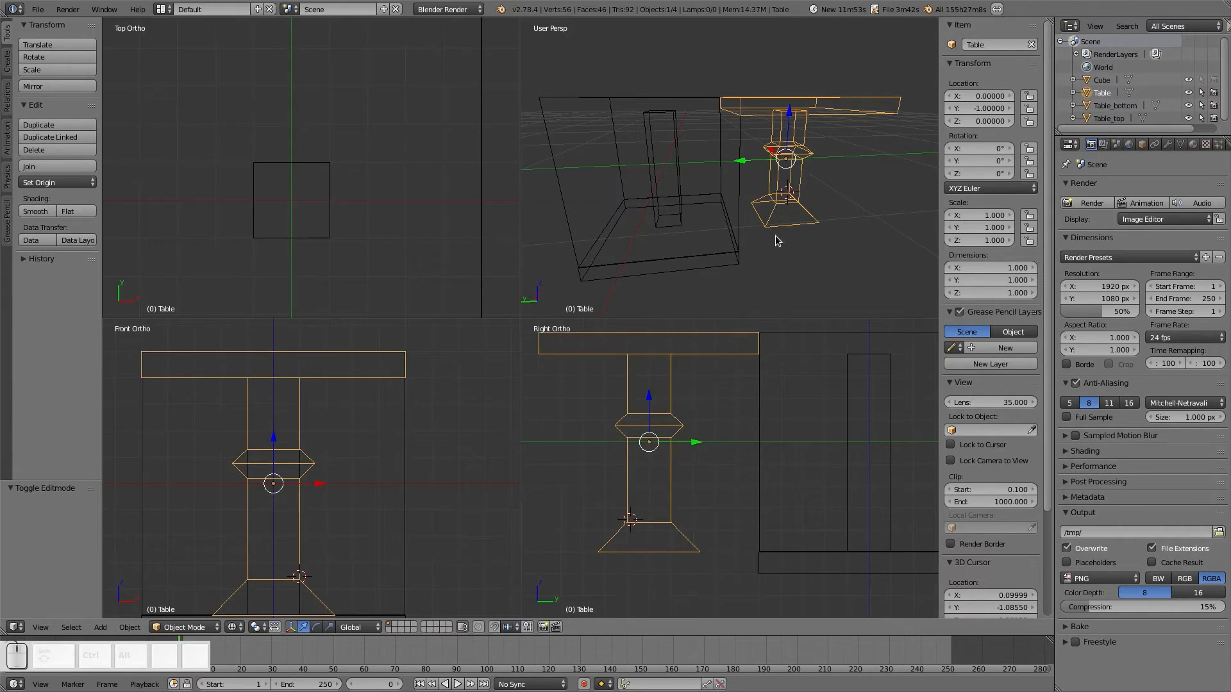
- Duplicate the full table object and place the copy 1 unit away along negative Y
{"action": "key", "text": "a"}
{"action": "right_click", "coordinate": [889, 417]}
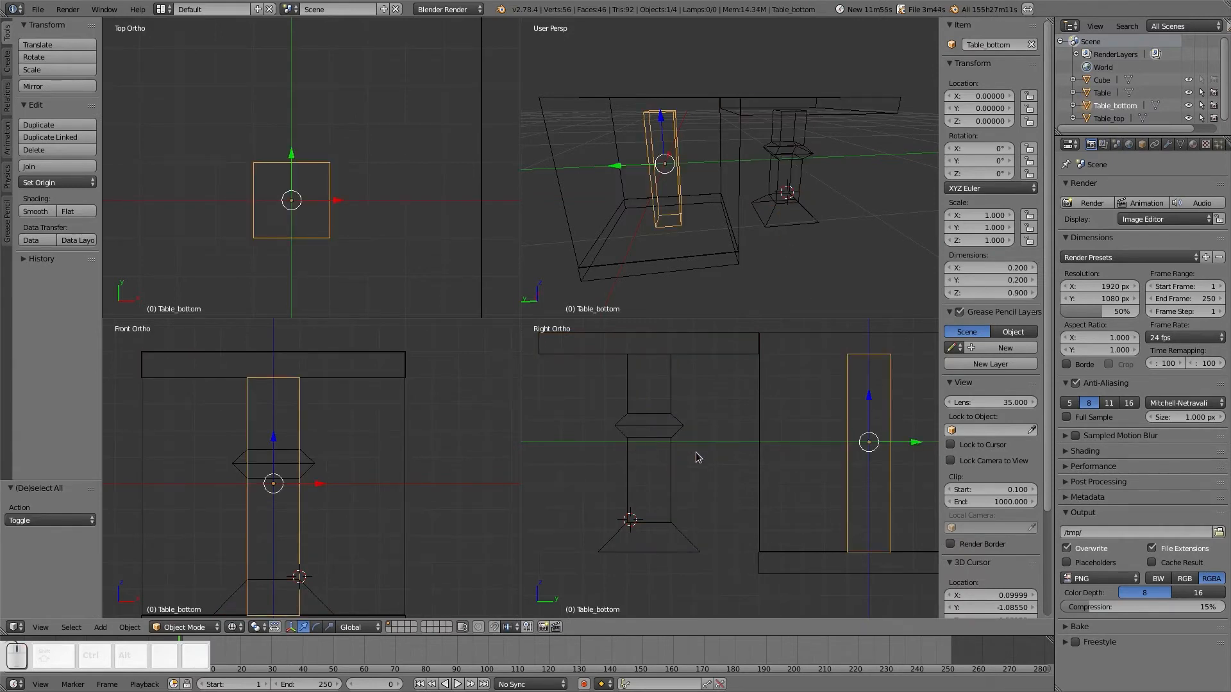
{"action": "right_click", "coordinate": [662, 431]}
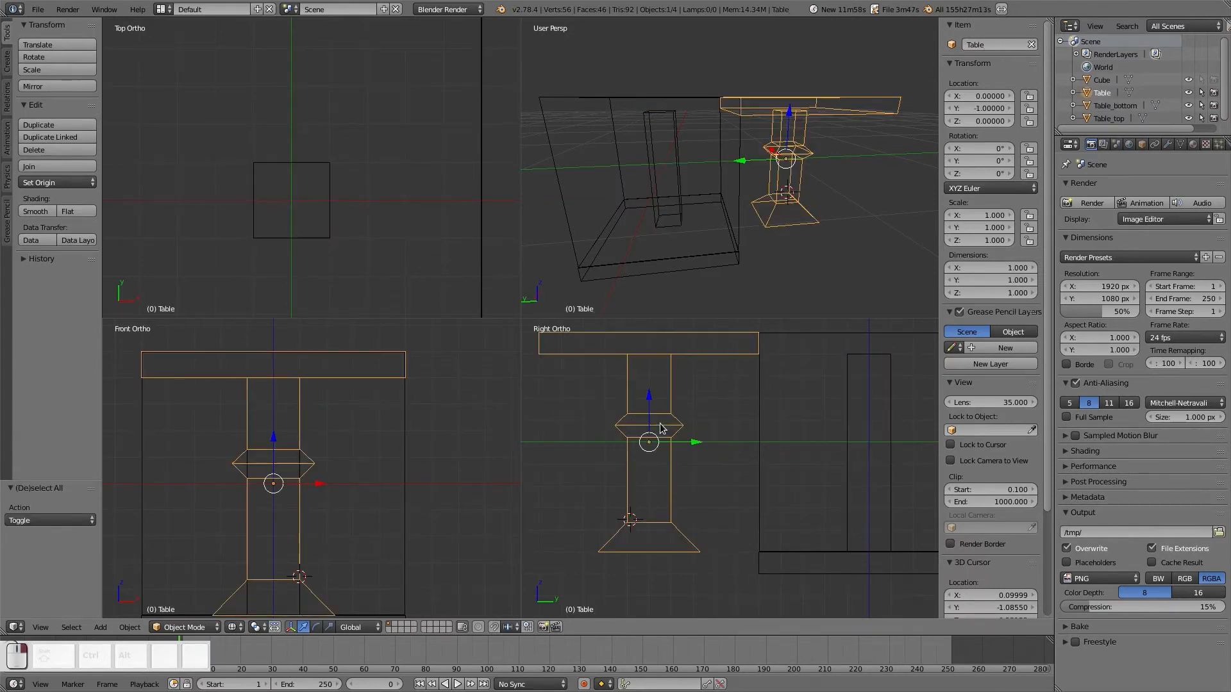
{"action": "key", "text": "Tab"}
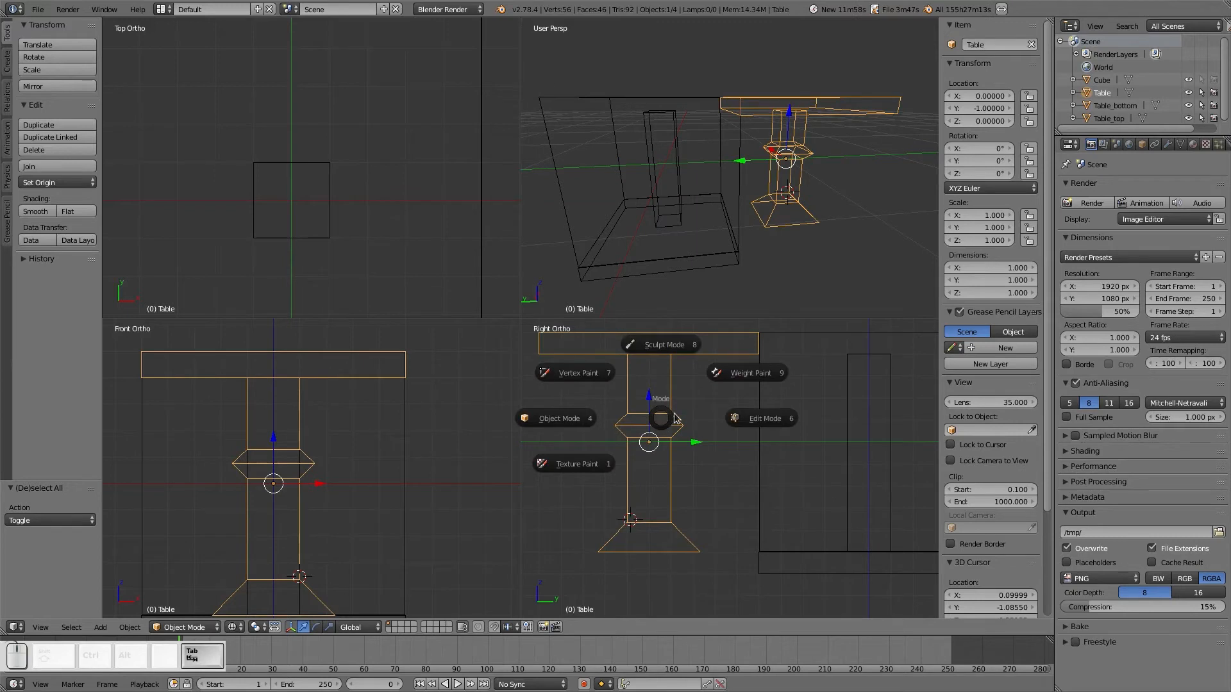
{"action": "left_click", "coordinate": [573, 418]}
{"action": "scroll", "coordinate": [682, 437], "scroll_direction": "down", "scroll_amount": 4}
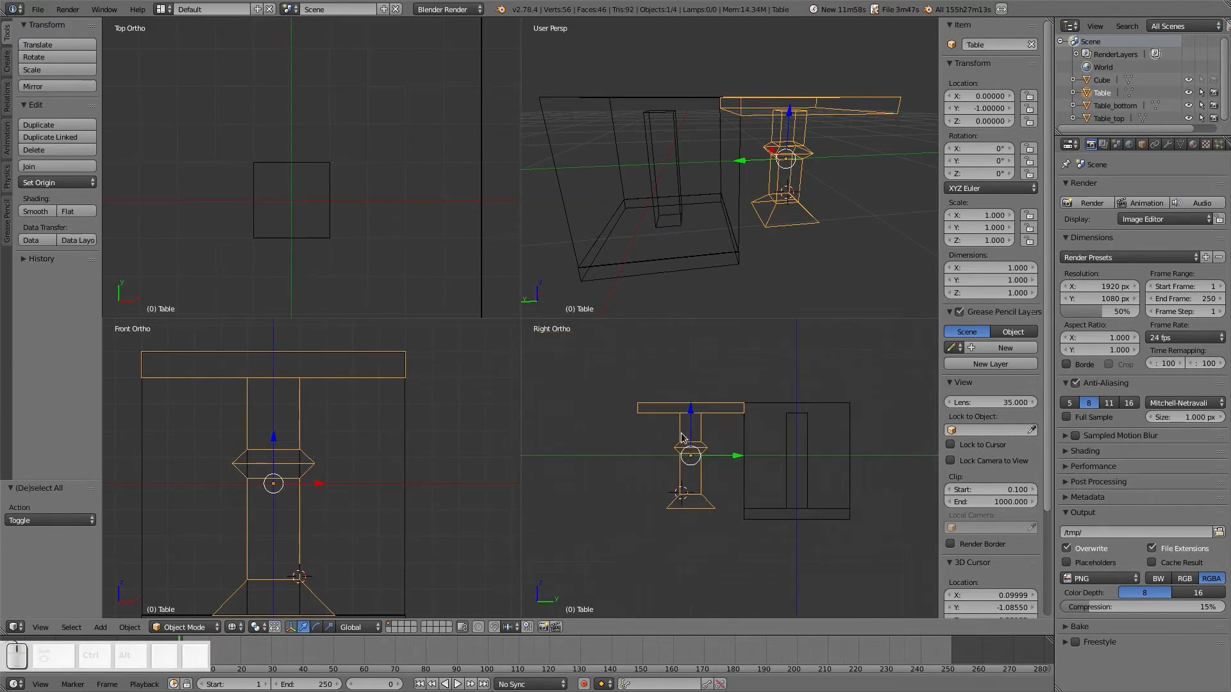
{"action": "key", "text": "shift+d"}
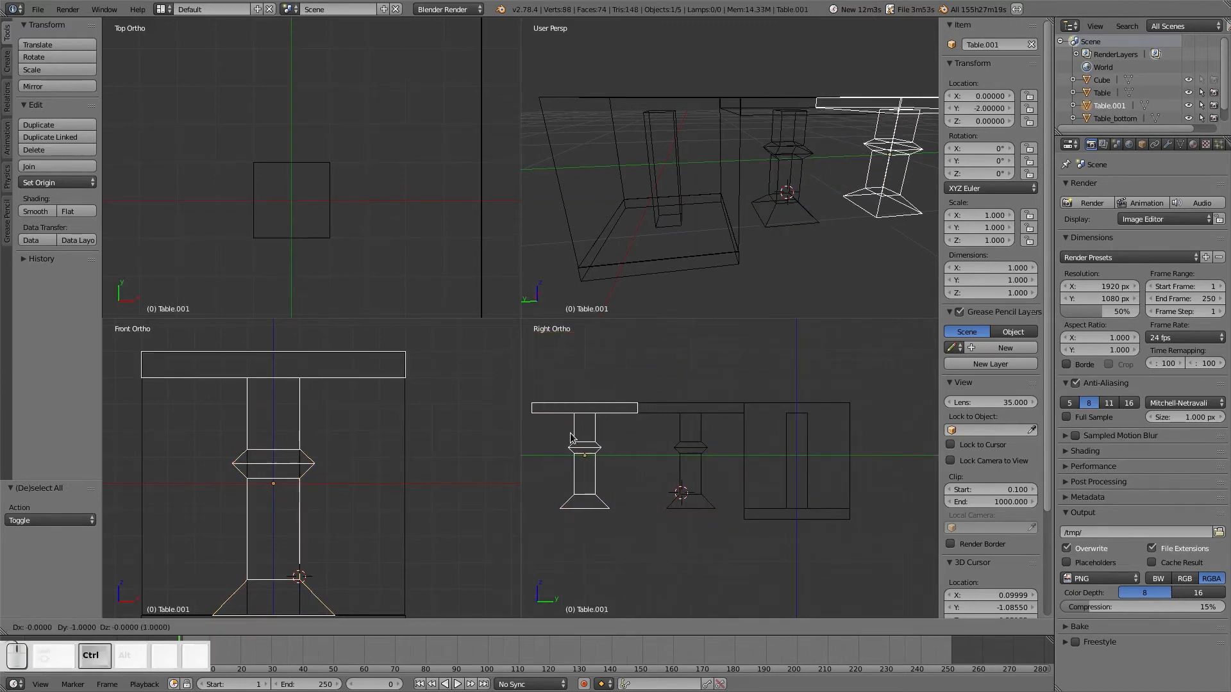
{"action": "left_click", "coordinate": [573, 438]}
- Delete the tabletop's vertices from the duplicated table, leaving only the leg and foot, and return to object mode
{"action": "key", "text": "Tab"}
{"action": "left_click", "coordinate": [631, 411]}
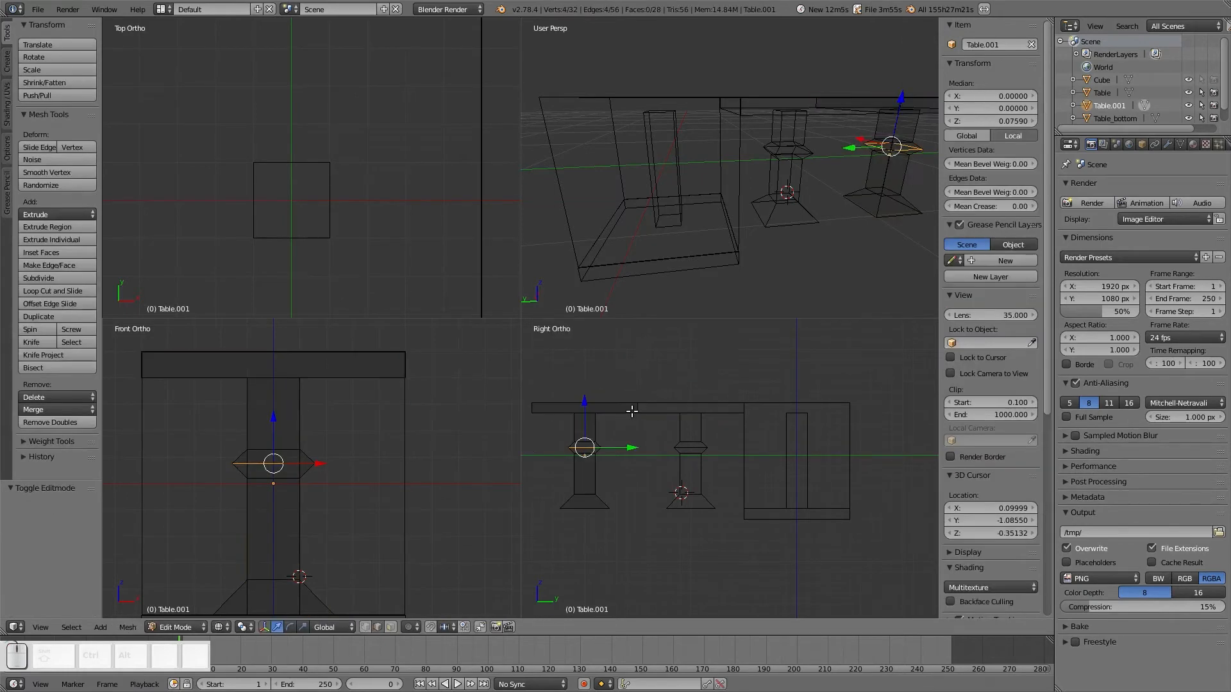
{"action": "right_click", "coordinate": [631, 411]}
{"action": "key", "text": "ctrl+KP_Add"}
{"action": "key", "text": "ctrl+KP_Add"}
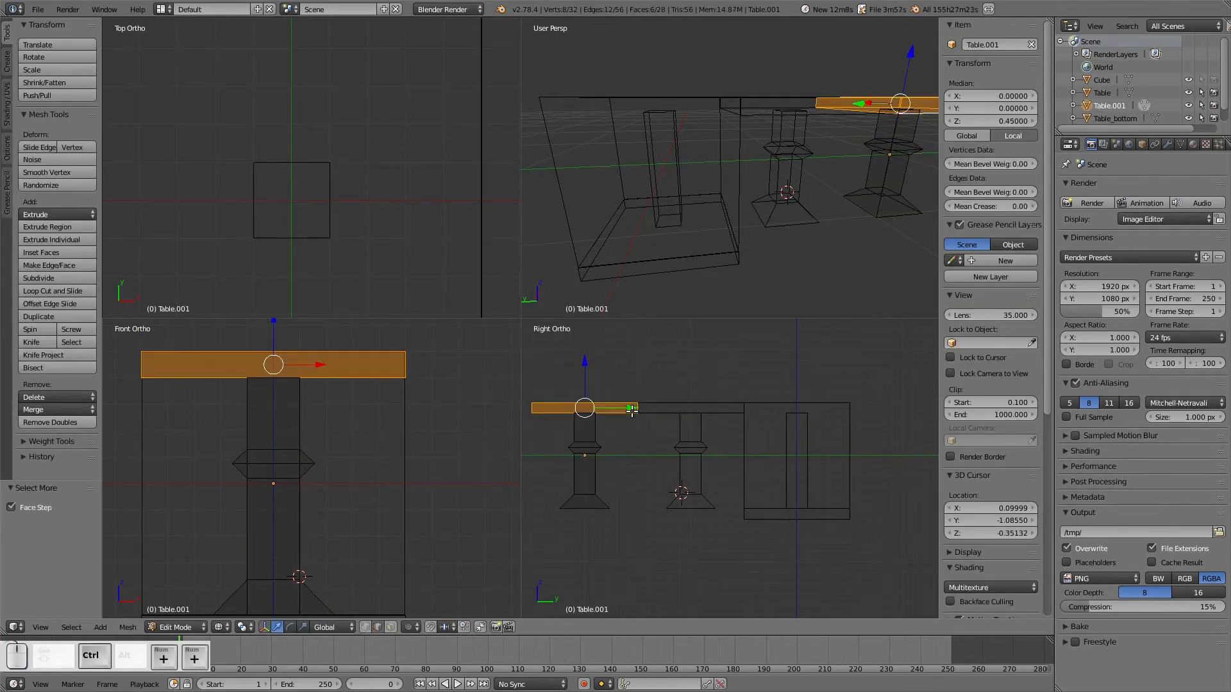
{"action": "key", "text": "x"}
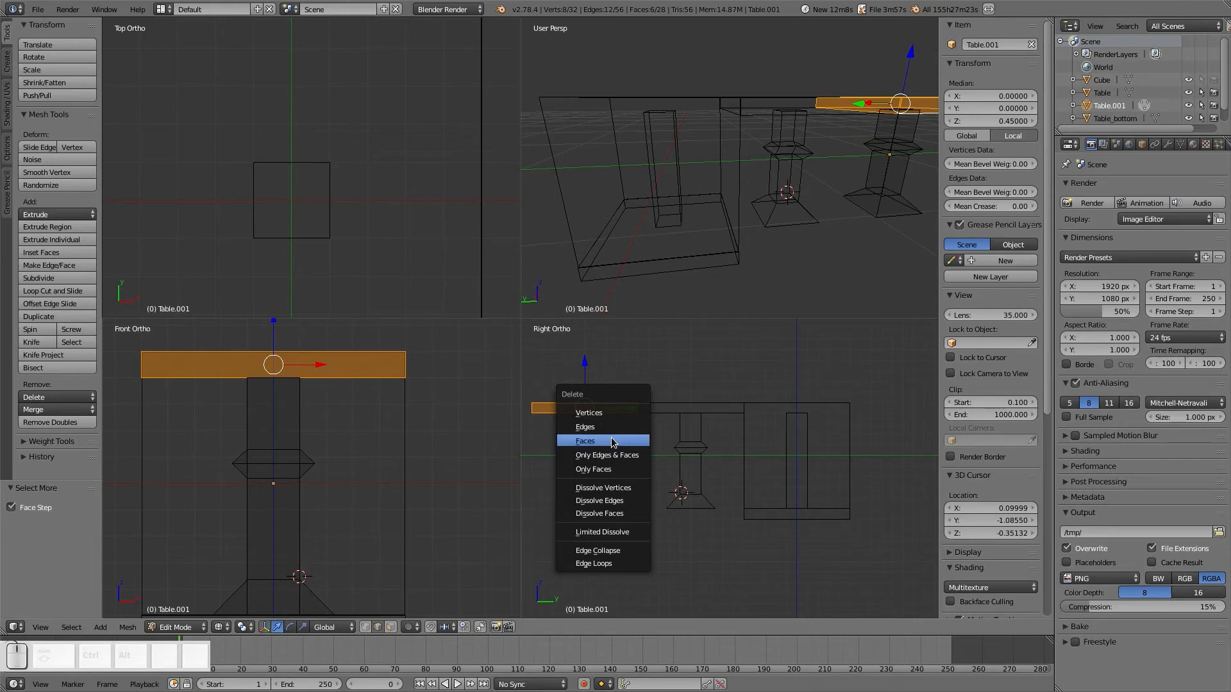
{"action": "left_click", "coordinate": [609, 413]}
{"action": "key", "text": "Tab"}
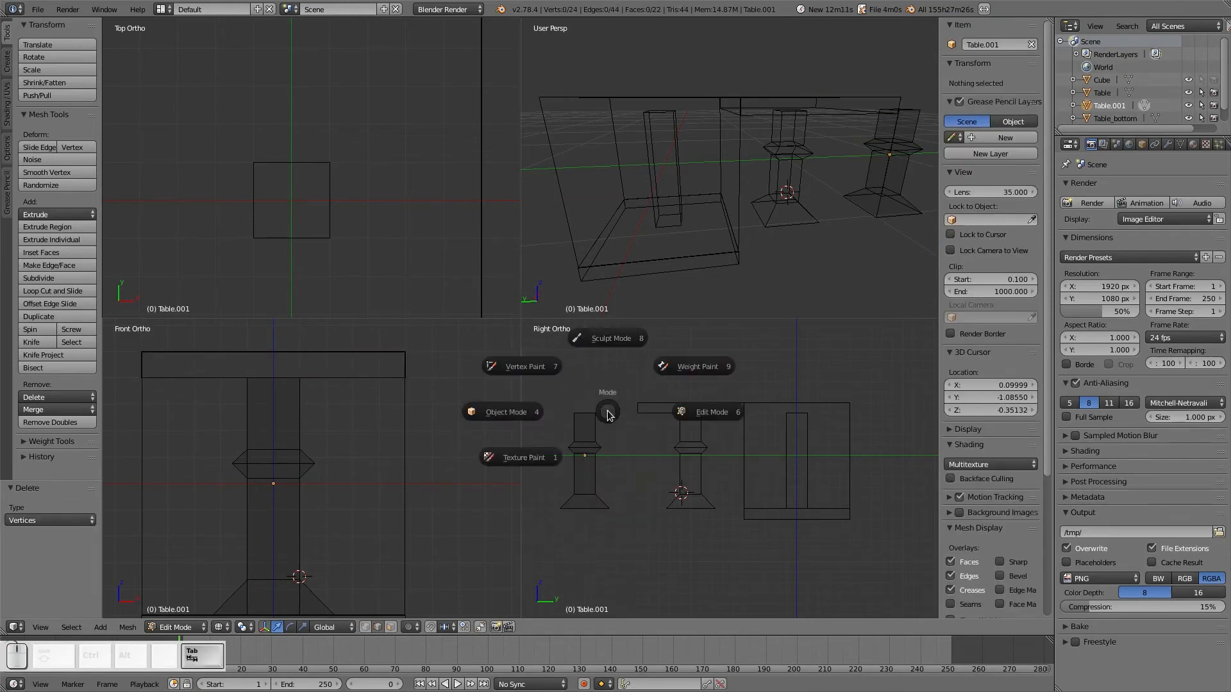
{"action": "left_click", "coordinate": [484, 416]}
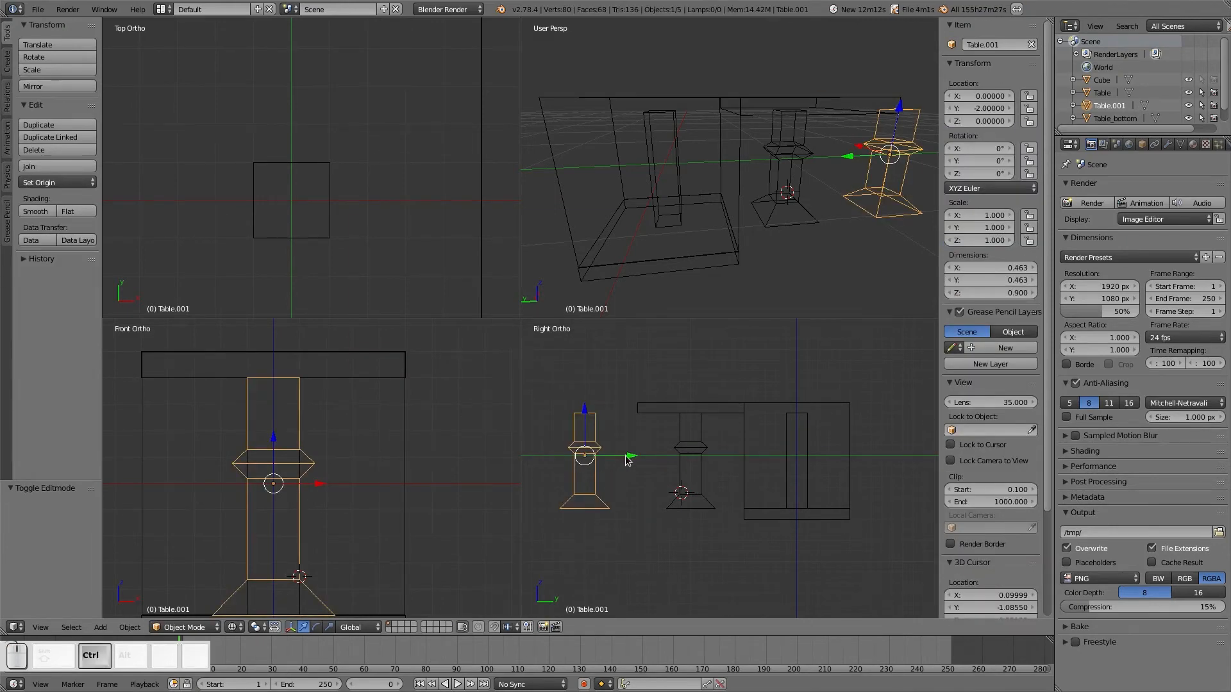
- Try the leg copy over the Table_bottom object by moving it 2 units along Y and back
{"action": "left_click_drag", "start_coordinate": [627, 460], "coordinate": [822, 480], "text": "ctrl"}
{"action": "scroll", "coordinate": [820, 481], "scroll_direction": "up", "scroll_amount": 2}
{"action": "right_click", "coordinate": [823, 509]}
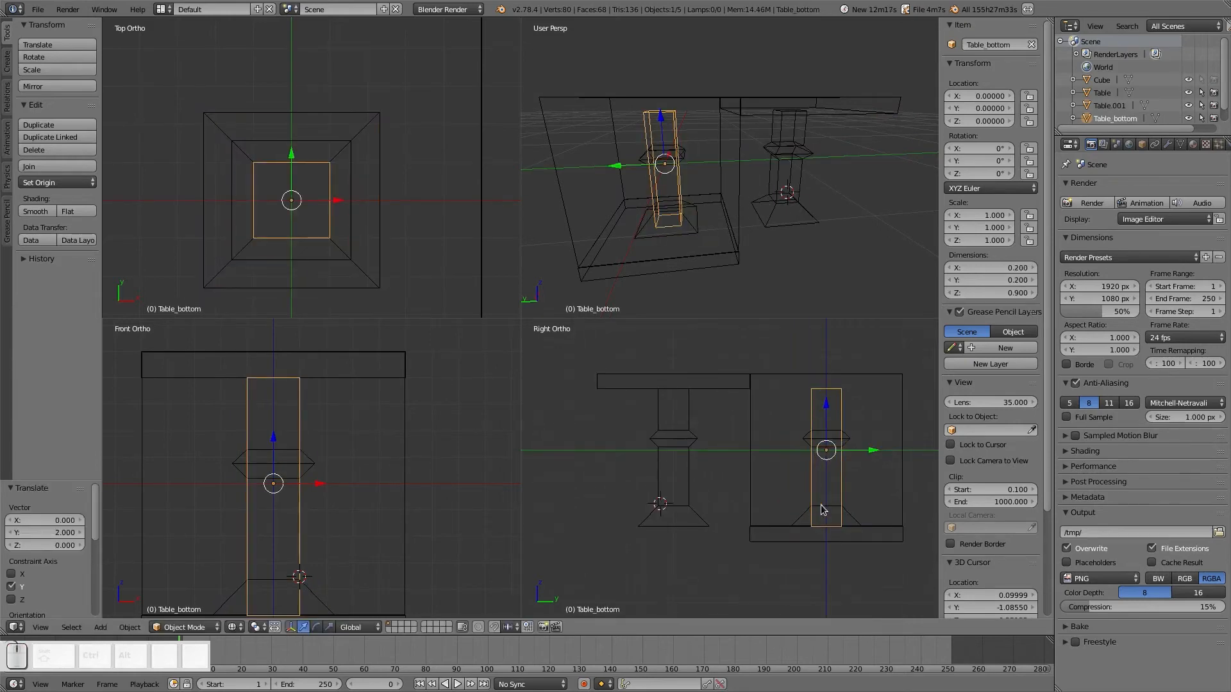
{"action": "right_click", "coordinate": [848, 511], "text": "shift"}
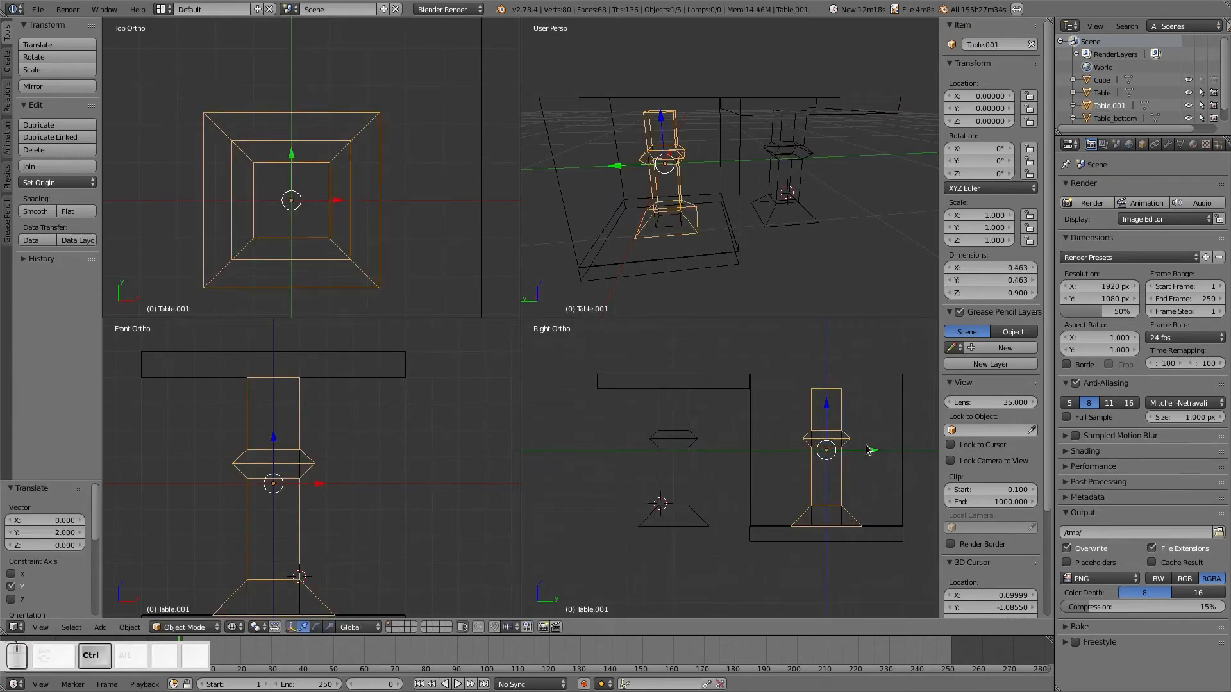
{"action": "left_click_drag", "start_coordinate": [867, 450], "coordinate": [565, 457], "text": "ctrl"}
{"action": "scroll", "coordinate": [602, 458], "scroll_direction": "down", "scroll_amount": 3}
{"action": "scroll", "coordinate": [664, 500], "scroll_direction": "up", "scroll_amount": 2}
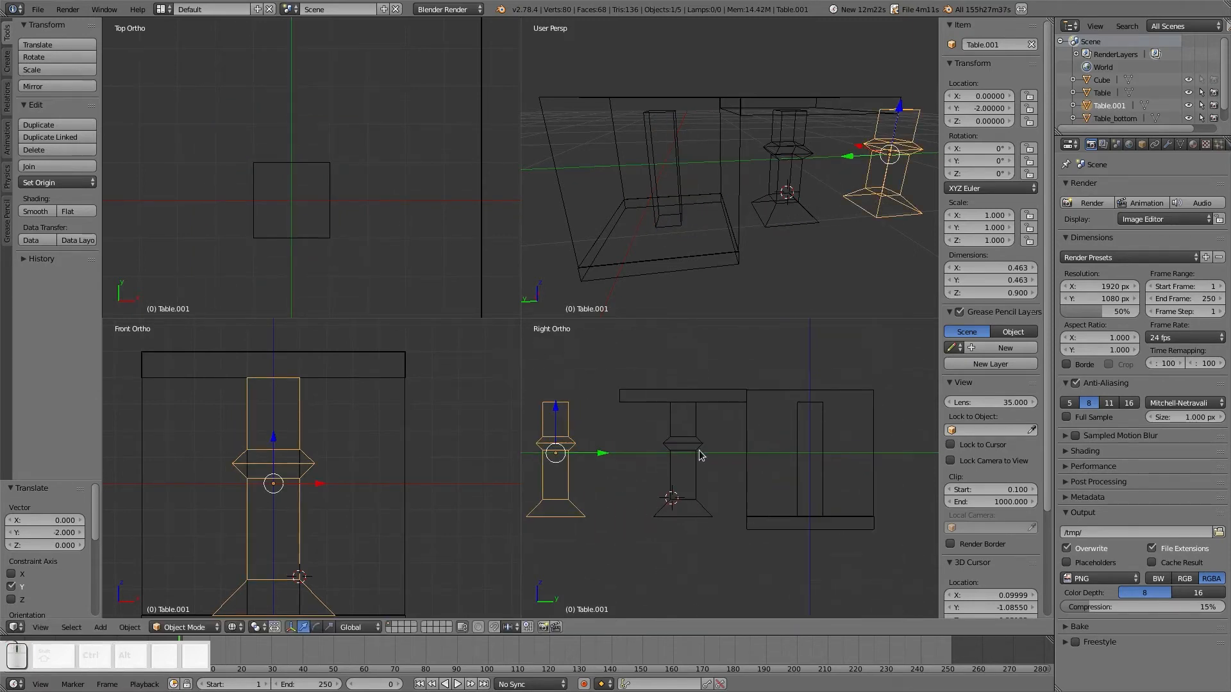
{"action": "right_click", "coordinate": [779, 526]}
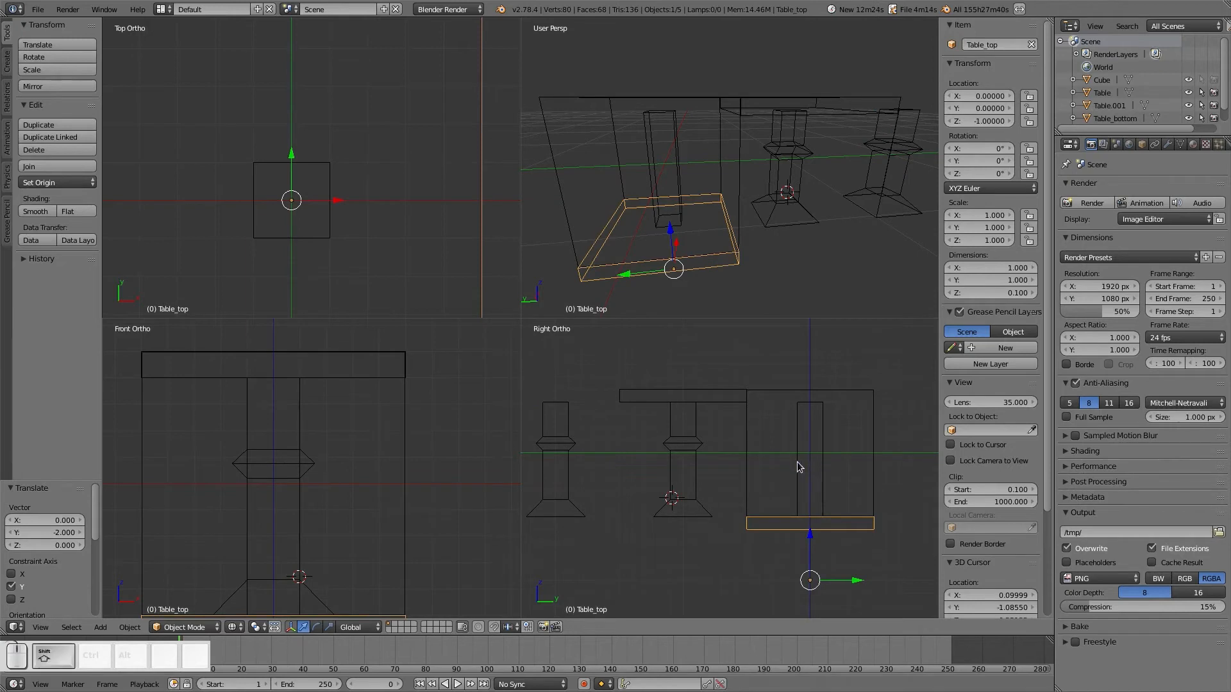
{"action": "right_click", "coordinate": [800, 467], "text": "shift"}
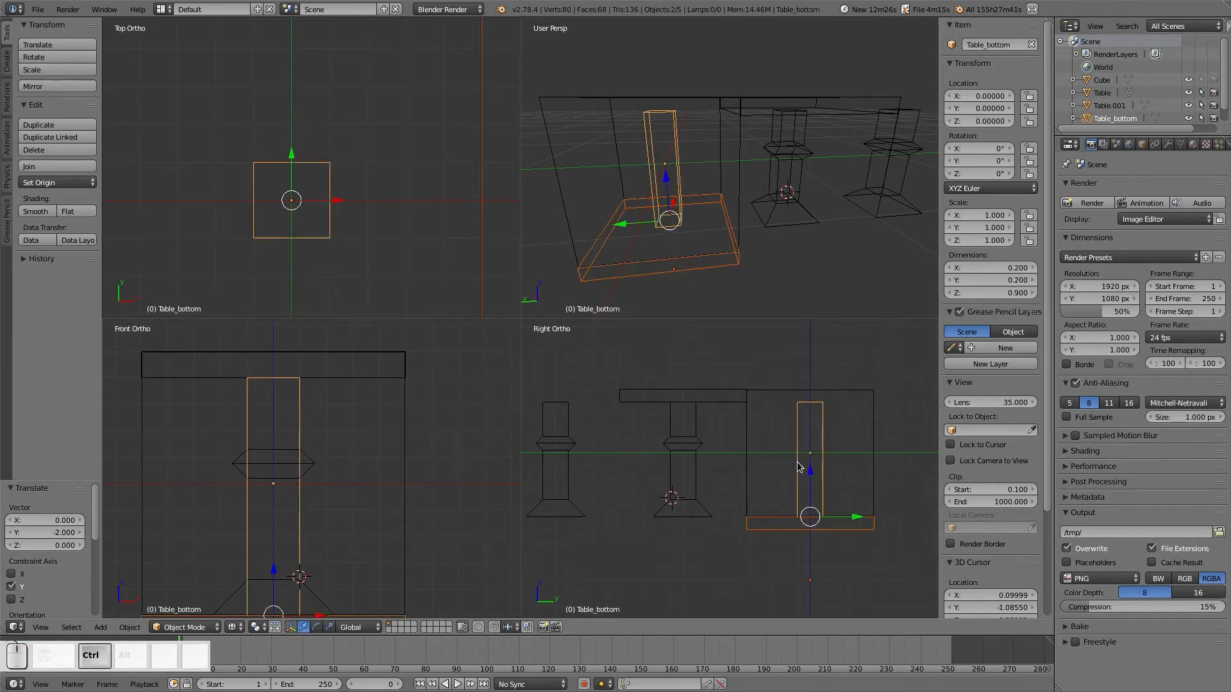
{"action": "key", "text": "ctrl+z"}
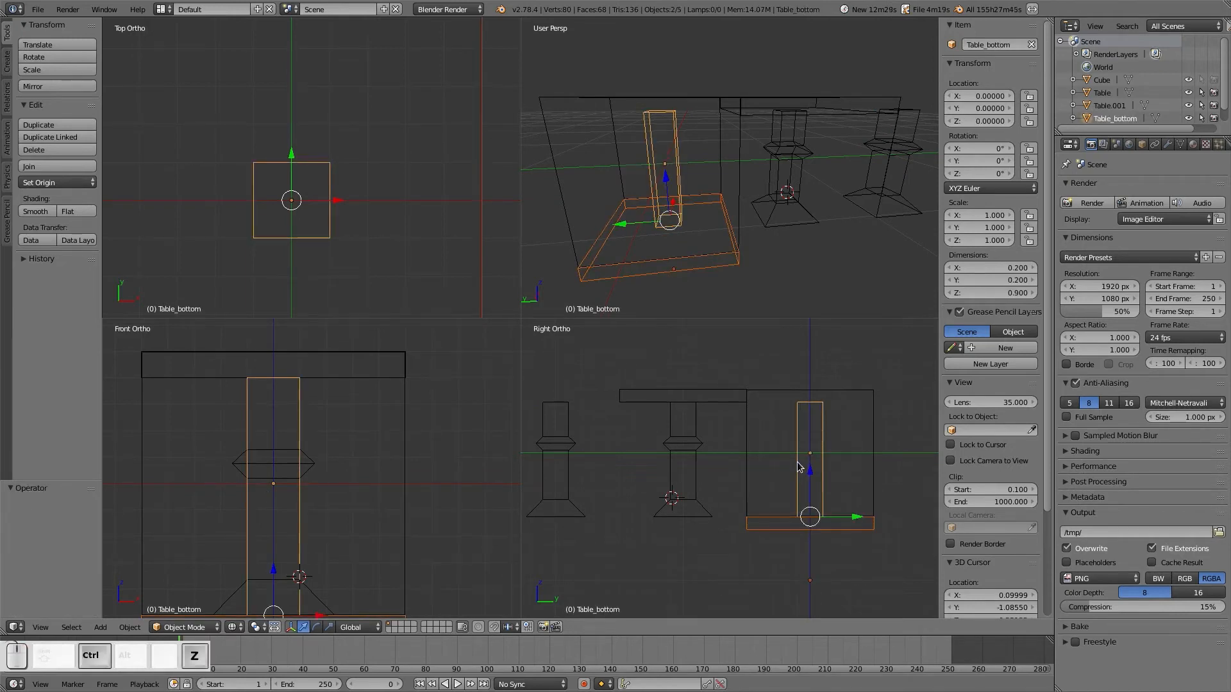
{"action": "key", "text": "a"}
{"action": "scroll", "coordinate": [671, 454], "scroll_direction": "down", "scroll_amount": 1}
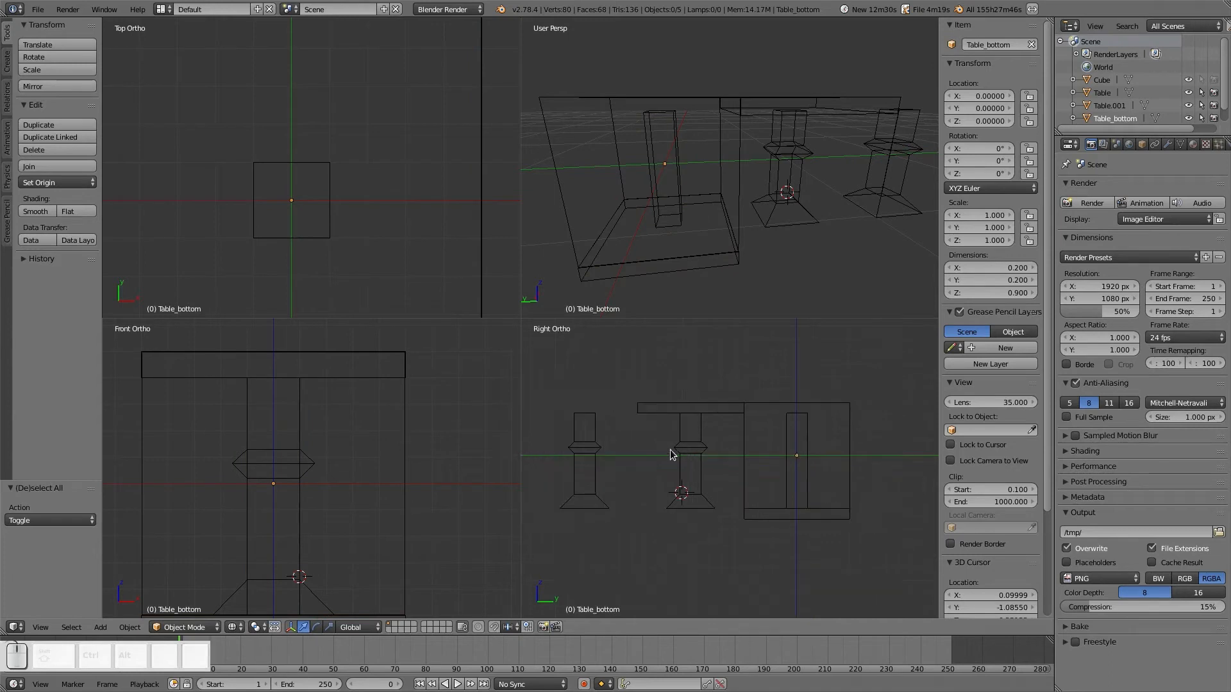
- Clear the object selection and save the model over the existing lesson-04.blend file
{"action": "right_click", "coordinate": [595, 450]}
{"action": "key", "text": "a"}
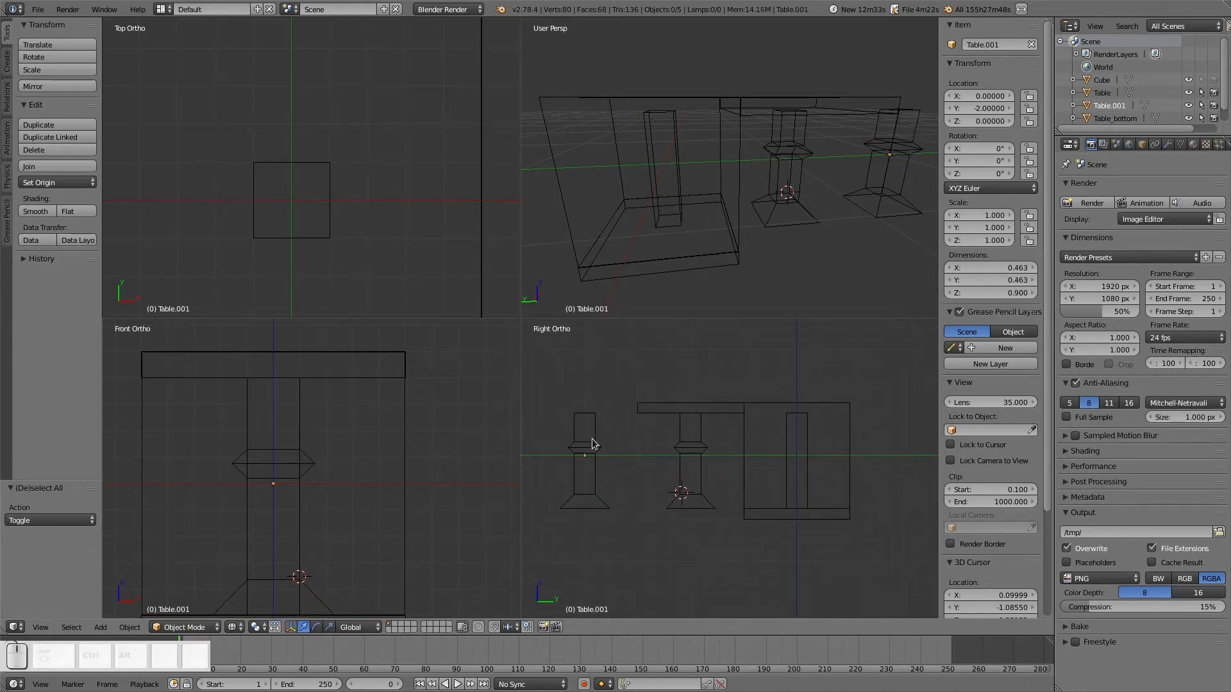
{"action": "key", "text": "ctrl+s"}
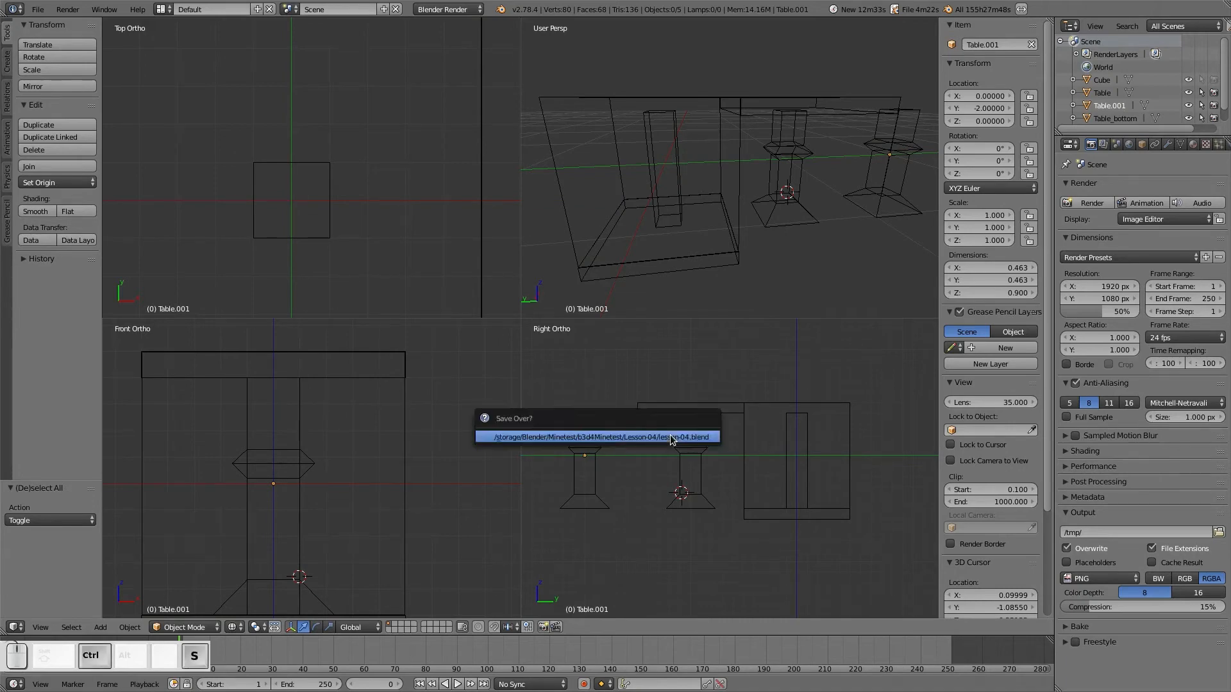
{"action": "left_click", "coordinate": [671, 440]}
- Switch to Atom and review the table, table_top and table_bottom node registrations in nodes.lua
{"action": "mouse_move", "coordinate": [1, 1]}
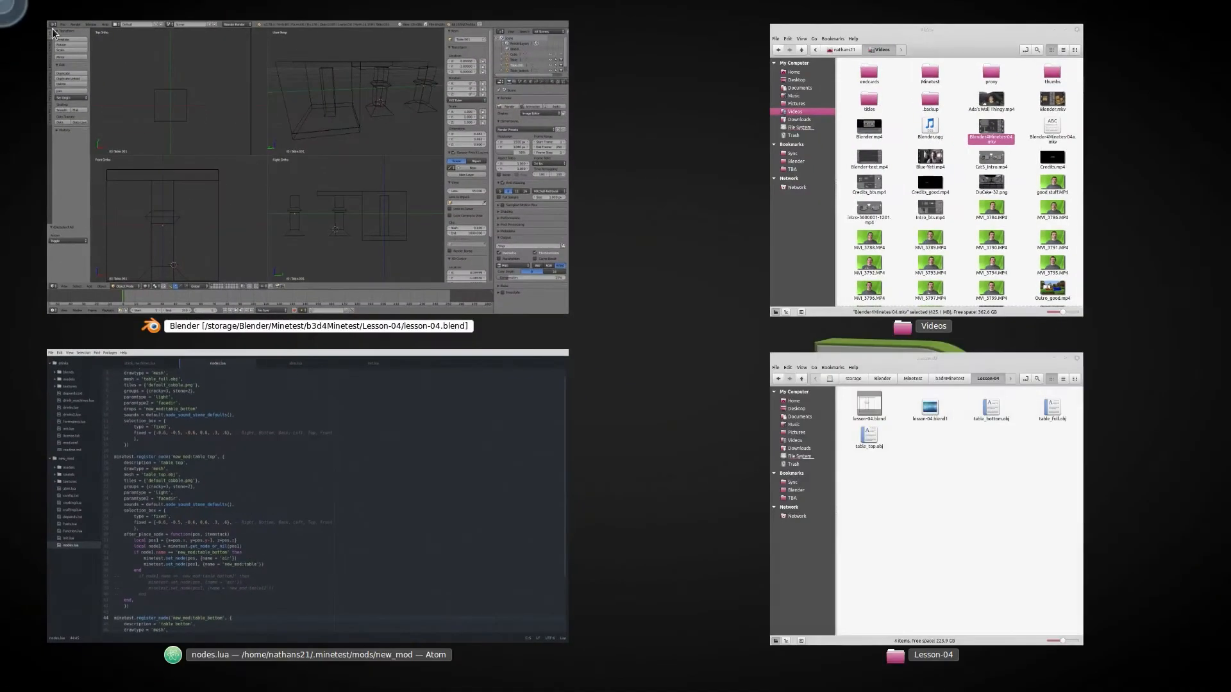
{"action": "left_click", "coordinate": [263, 450]}
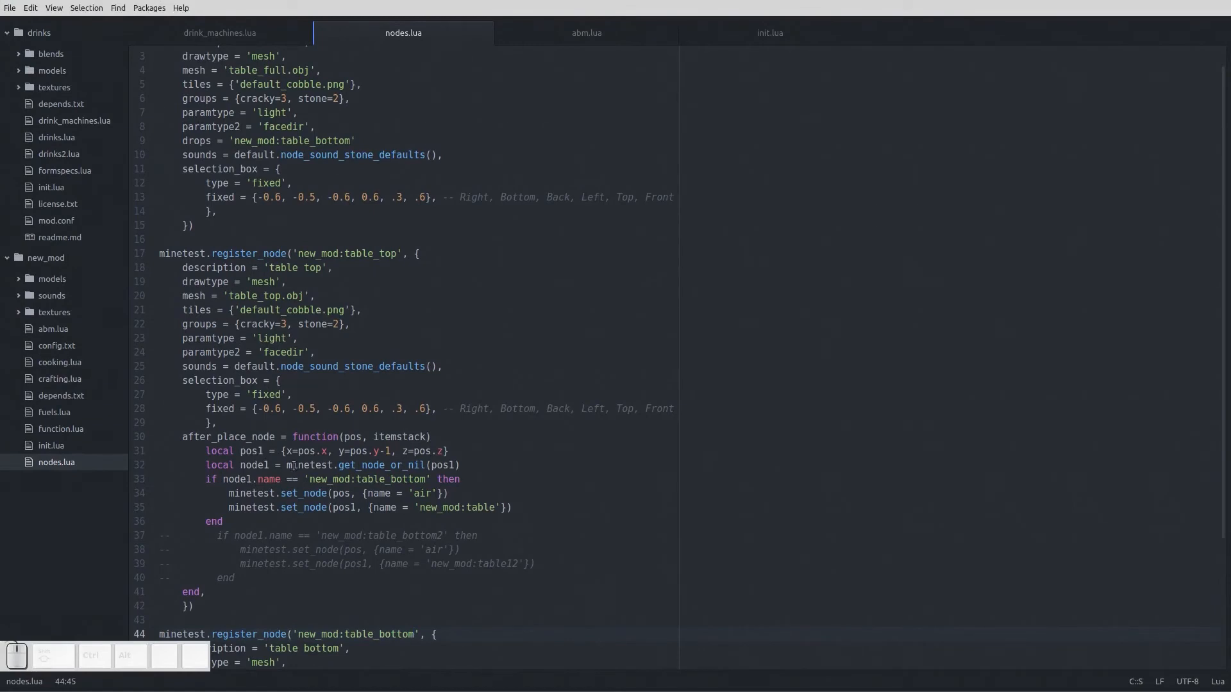
{"action": "scroll", "coordinate": [325, 427], "scroll_direction": "down", "scroll_amount": 2}
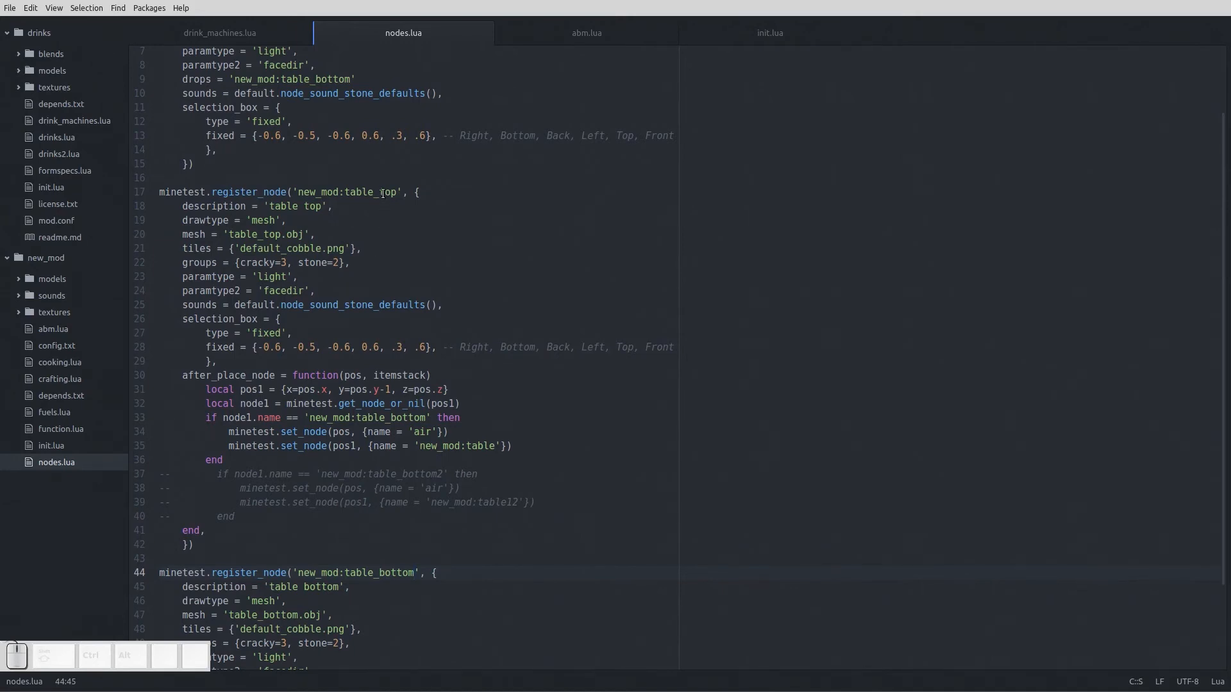
{"action": "scroll", "coordinate": [383, 194], "scroll_direction": "up", "scroll_amount": 2}
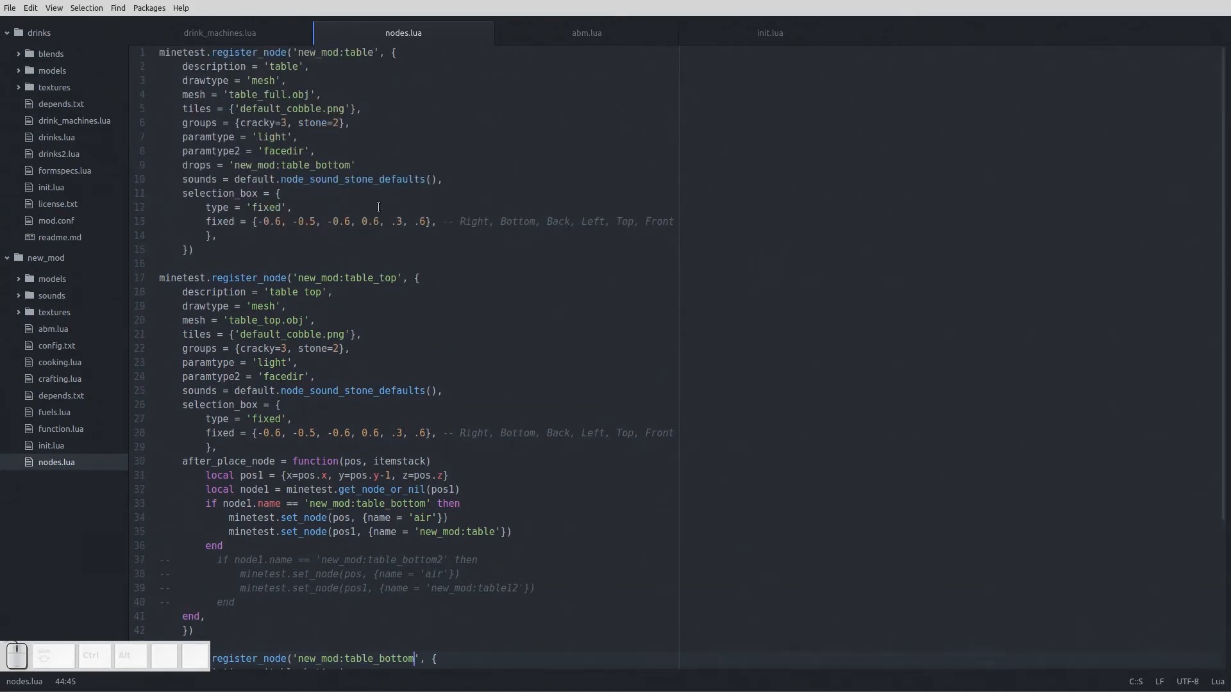
{"action": "scroll", "coordinate": [378, 207], "scroll_direction": "down", "scroll_amount": 1}
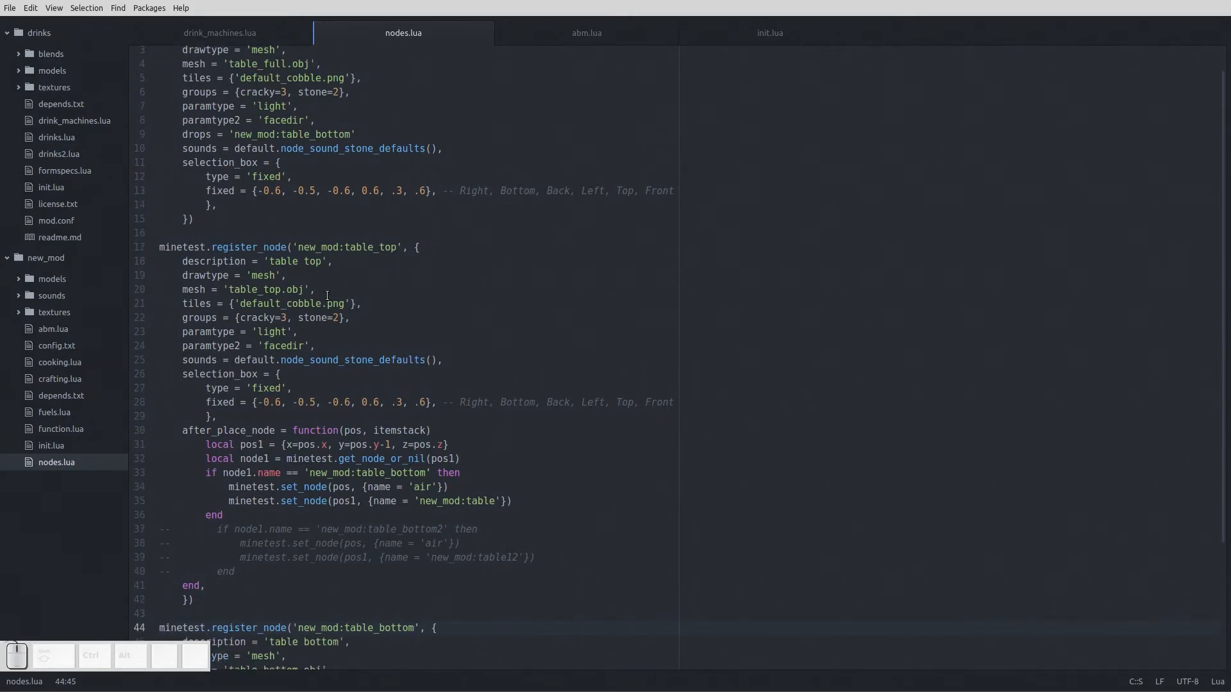
{"action": "scroll", "coordinate": [361, 518], "scroll_direction": "up", "scroll_amount": 1}
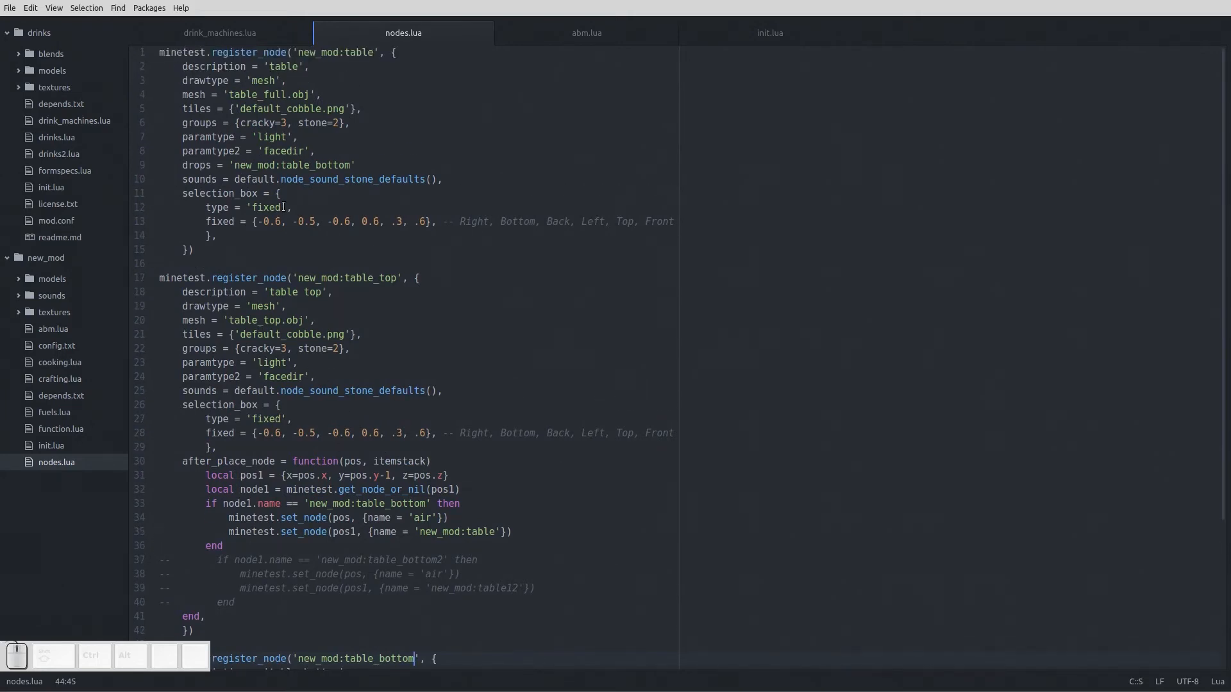
{"action": "scroll", "coordinate": [434, 382], "scroll_direction": "down", "scroll_amount": 1}
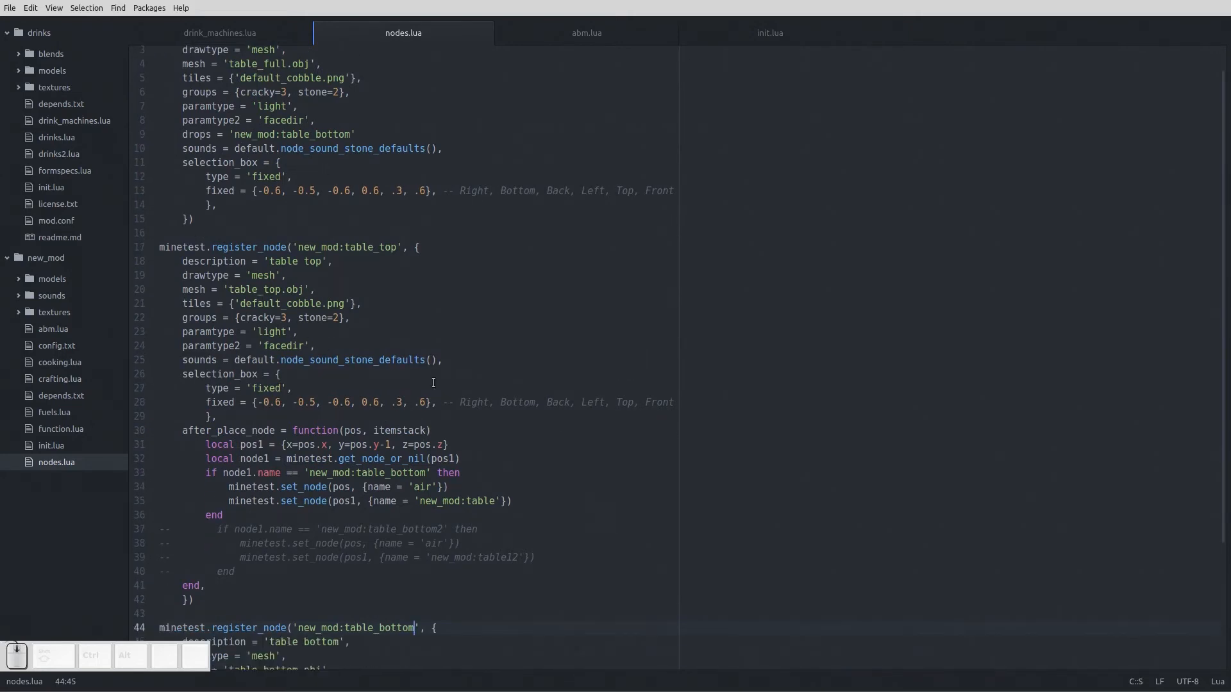
- Rename the registered top and bottom nodes as new_mod:table_top1 and new_mod:table_bottom1
{"action": "left_click", "coordinate": [397, 247]}
{"action": "type", "text": "1"}
{"action": "left_click", "coordinate": [418, 628]}
{"action": "type", "text": "1"}
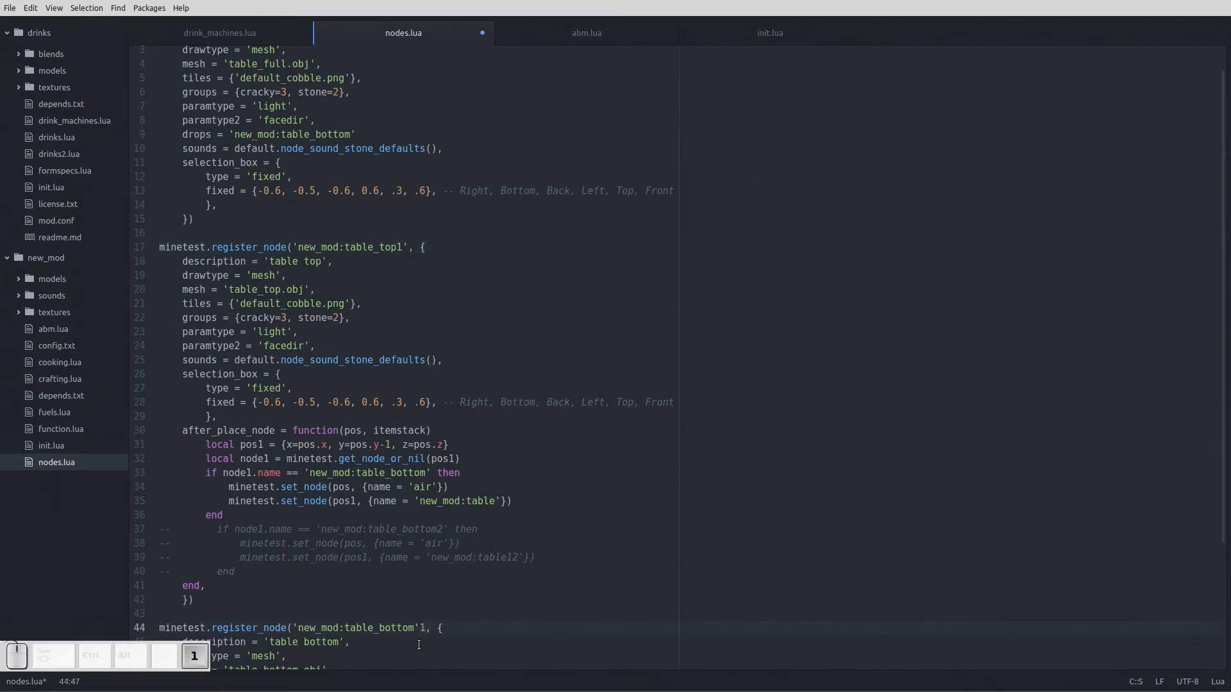
{"action": "key", "text": "BackSpace"}
{"action": "key", "text": "Left"}
{"action": "type", "text": "1"}
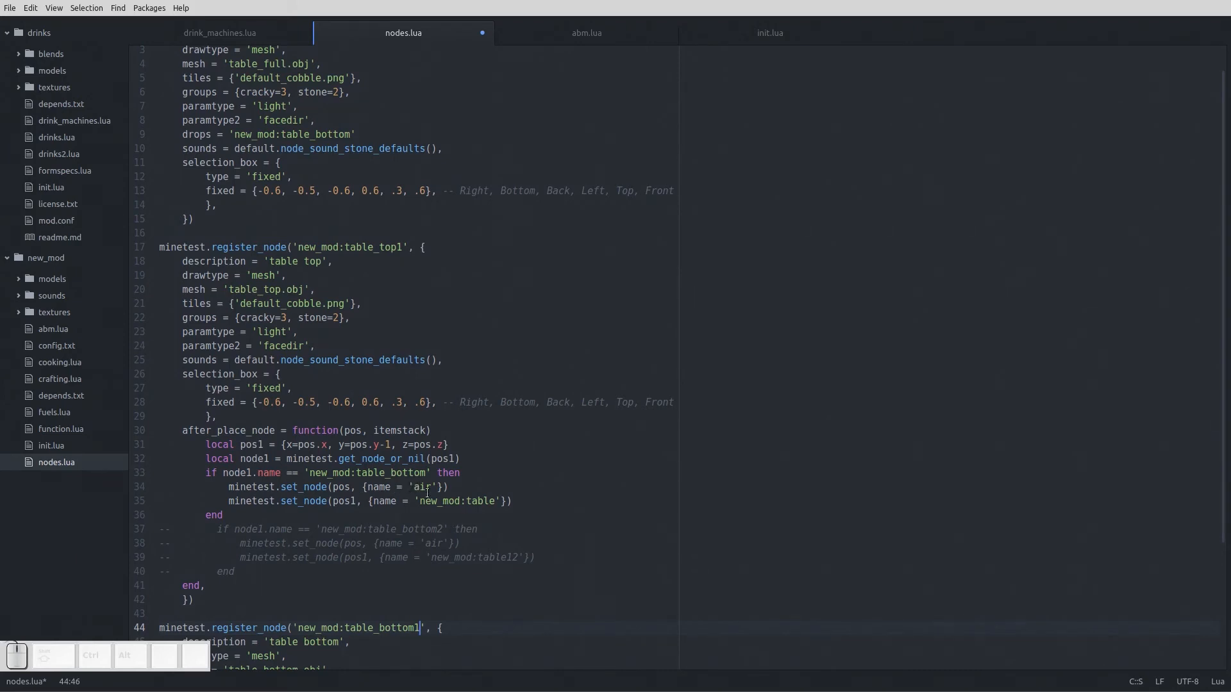
- Change the node placed at pos1 in the table top's after_place_node function to new_mod:table11
{"action": "left_click", "coordinate": [495, 500]}
{"action": "type", "text": "11"}
{"action": "scroll", "coordinate": [288, 118], "scroll_direction": "up", "scroll_amount": 1}
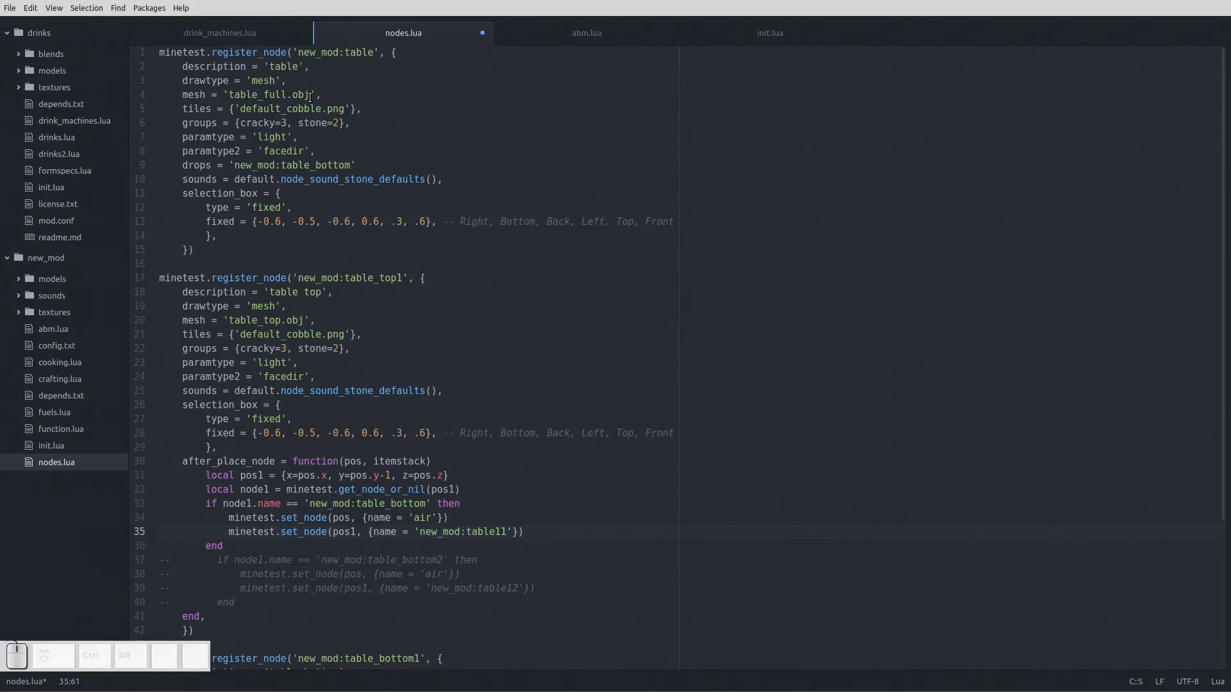
{"action": "scroll", "coordinate": [365, 244], "scroll_direction": "down", "scroll_amount": 2}
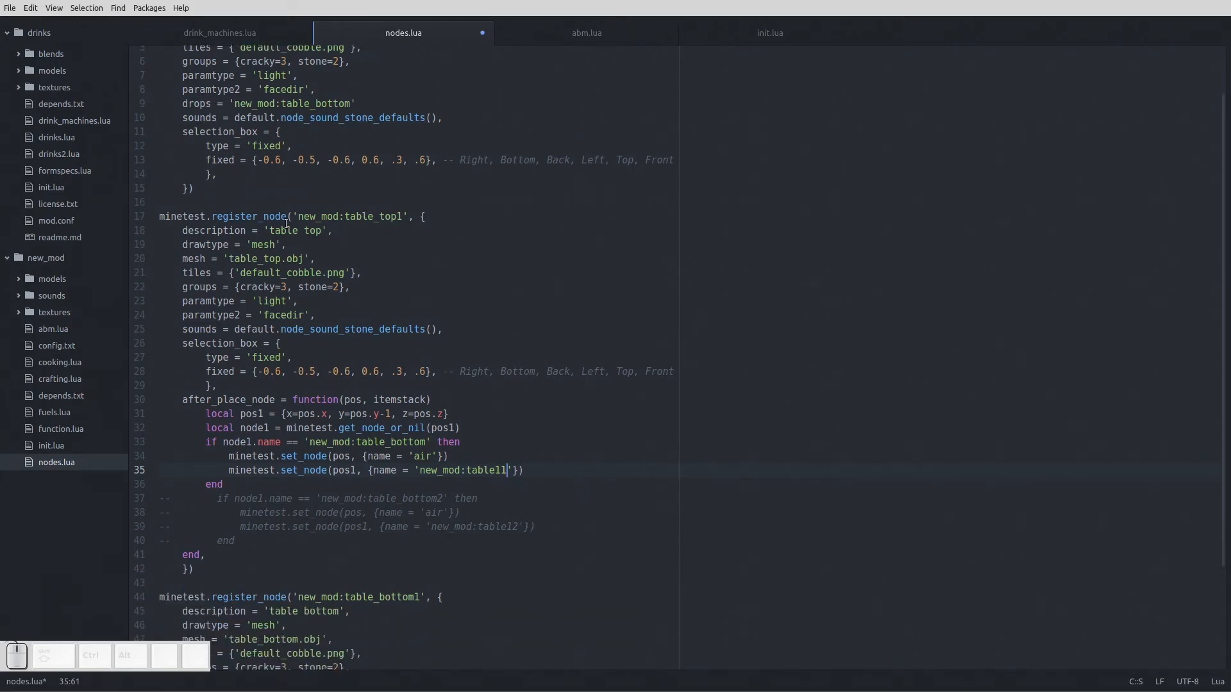
{"action": "scroll", "coordinate": [393, 498], "scroll_direction": "up", "scroll_amount": 2}
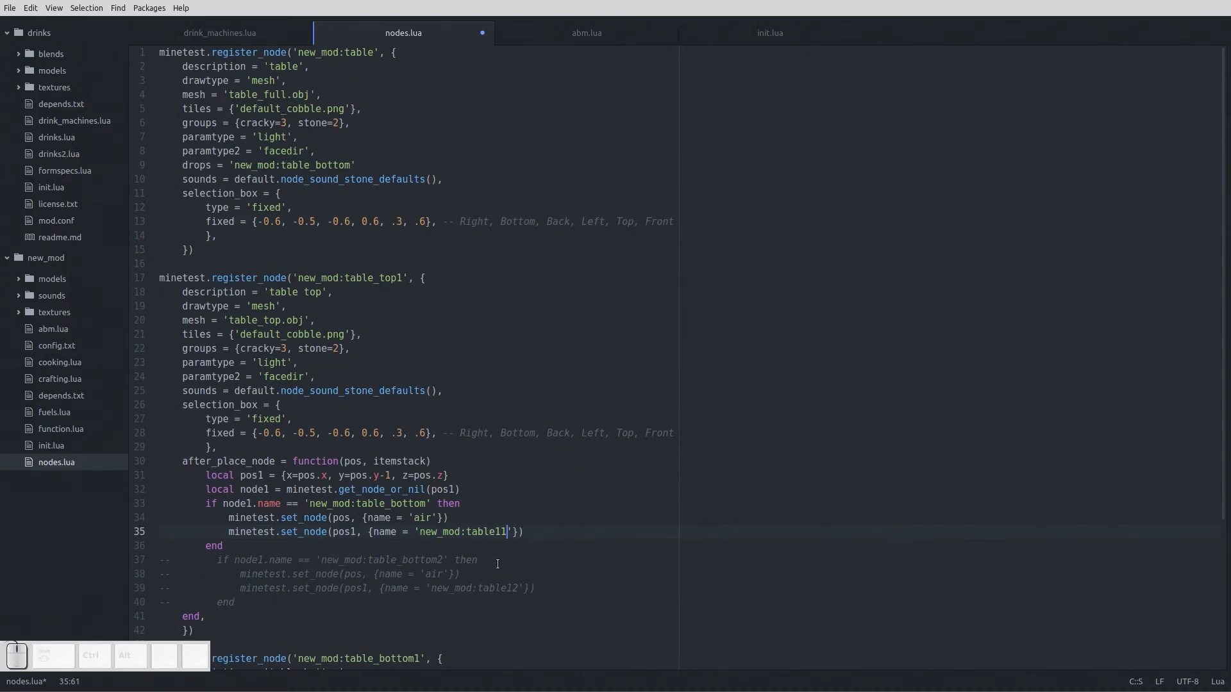
{"action": "scroll", "coordinate": [498, 565], "scroll_direction": "down", "scroll_amount": 2}
{"action": "scroll", "coordinate": [420, 596], "scroll_direction": "up", "scroll_amount": 2}
{"action": "scroll", "coordinate": [459, 382], "scroll_direction": "down", "scroll_amount": 1}
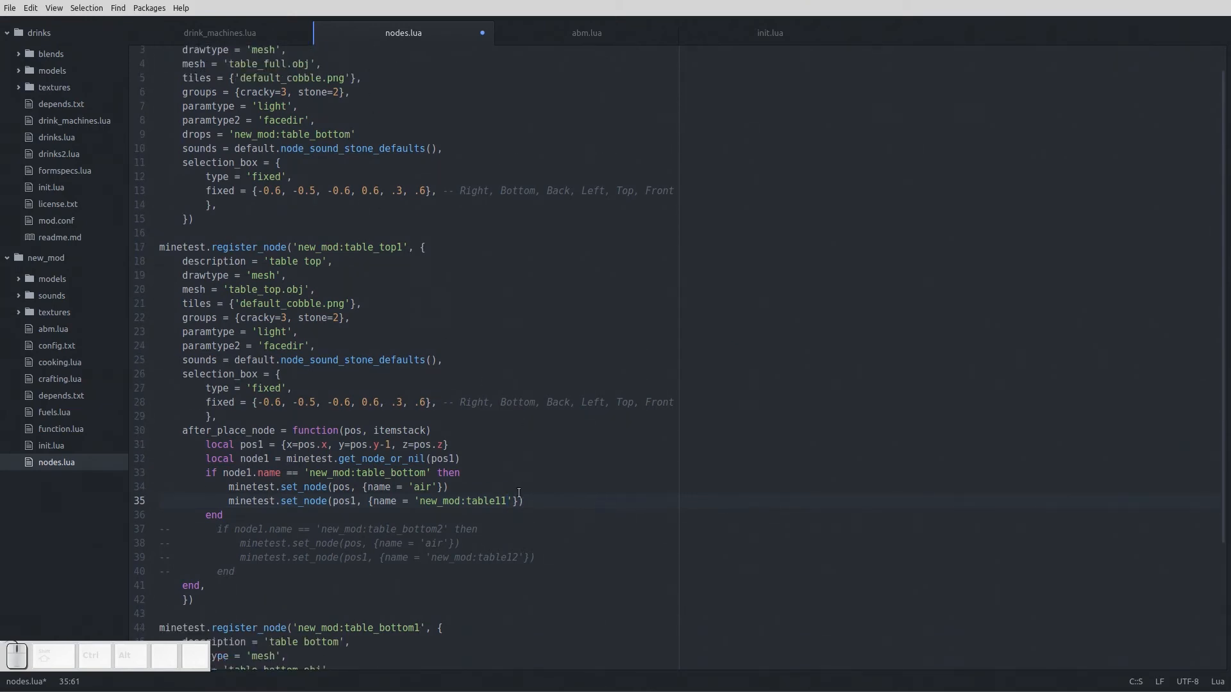
- Remove the number suffixes from the table, table_top and table_bottom names and save nodes.lua
{"action": "key", "text": "BackSpace"}
{"action": "key", "text": "BackSpace"}
{"action": "left_click", "coordinate": [403, 248]}
{"action": "key", "text": "BackSpace"}
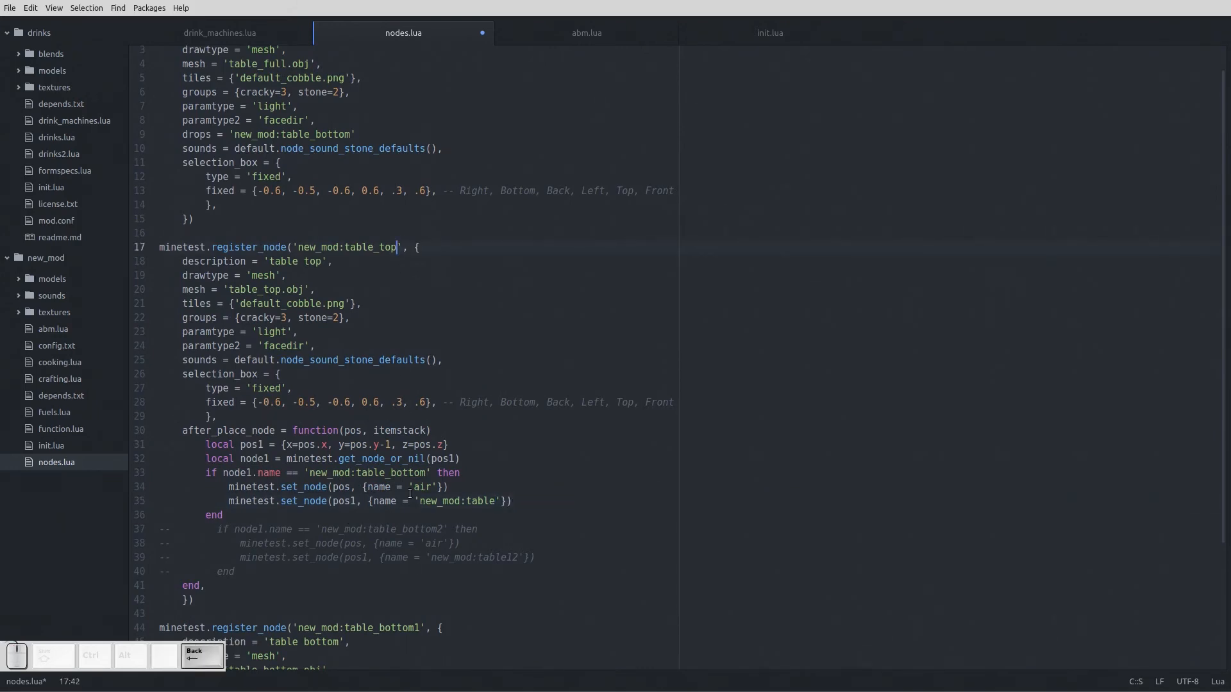
{"action": "left_click", "coordinate": [418, 628]}
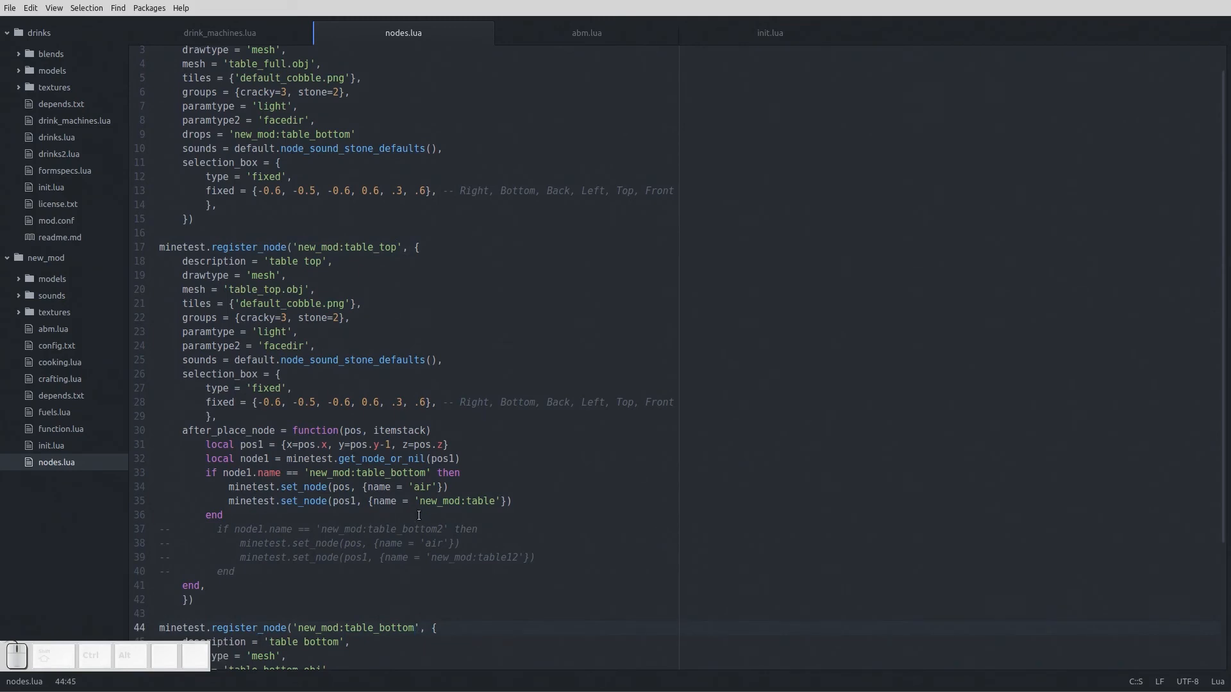
{"action": "key", "text": "ctrl+s"}
{"action": "scroll", "coordinate": [400, 354], "scroll_direction": "up", "scroll_amount": 1}
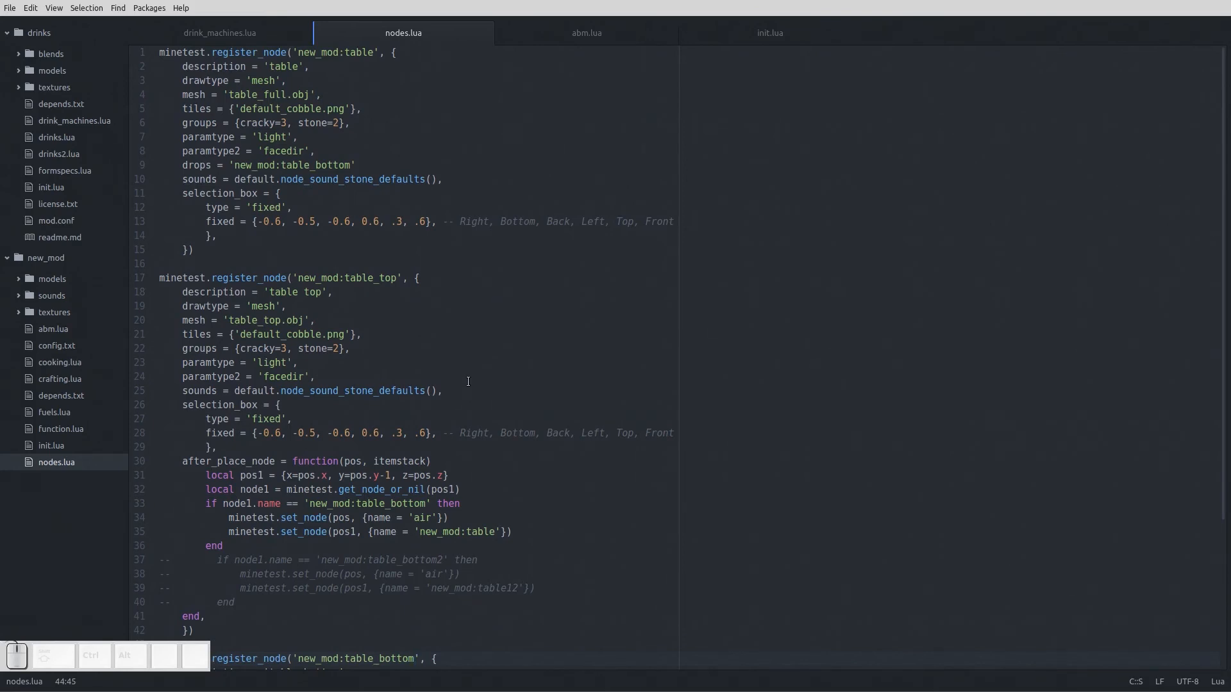
{"action": "scroll", "coordinate": [467, 381], "scroll_direction": "down", "scroll_amount": 1}
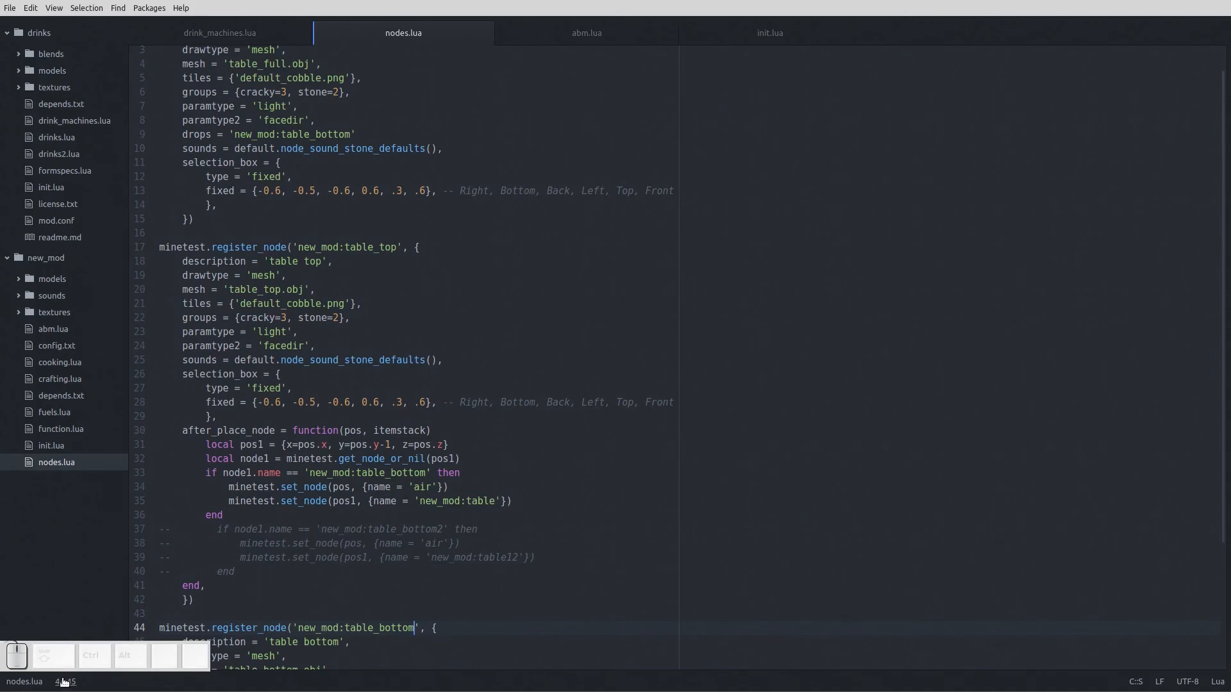
{"action": "left_click_drag", "start_coordinate": [69, 665], "coordinate": [1230, 463]}
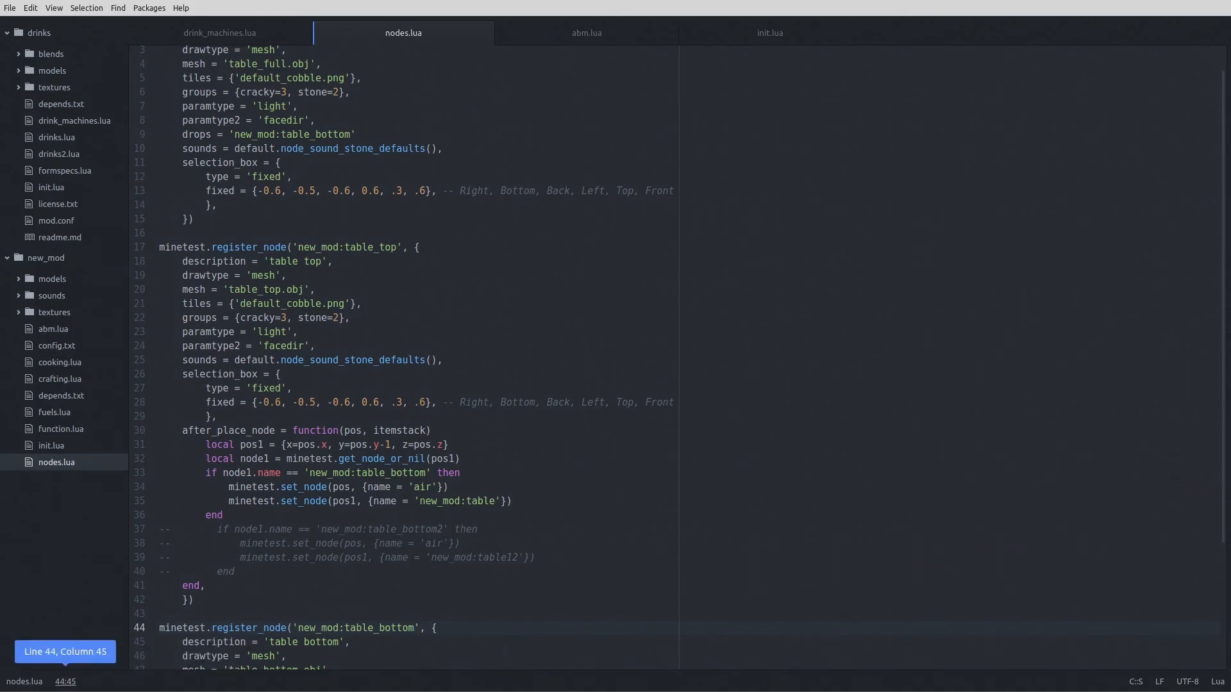